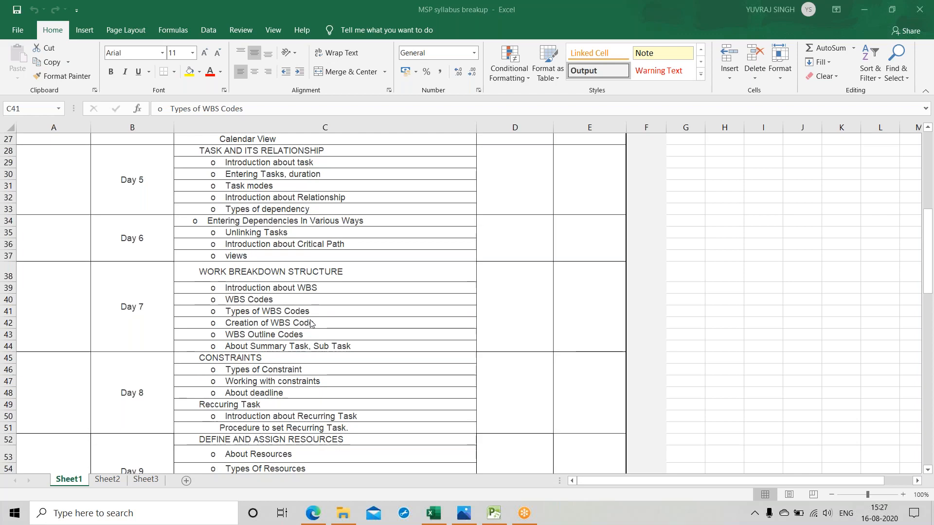
Step: Search the computer for Paint and open it with a blank canvas
{"action": "left_click", "coordinate": [119, 515]}
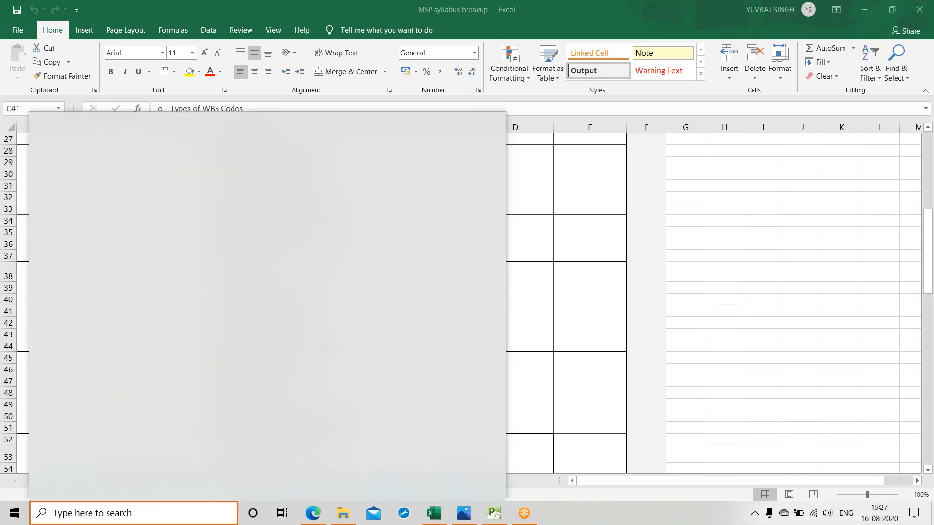
{"action": "type", "text": "pa"}
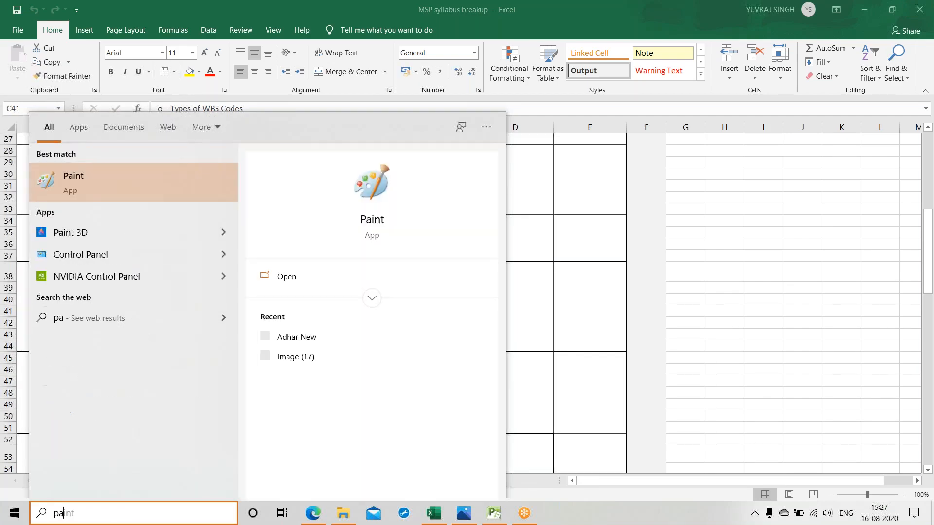
{"action": "type", "text": "in"}
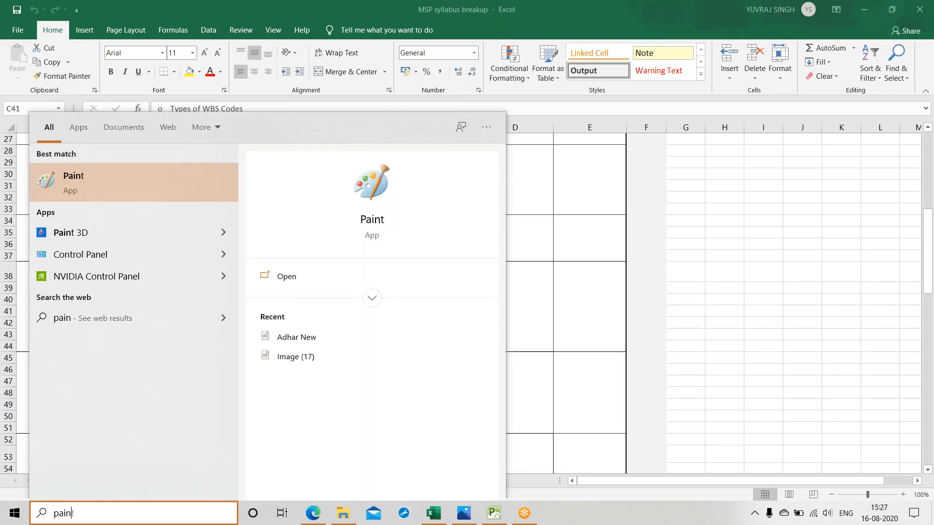
{"action": "key", "text": "Return"}
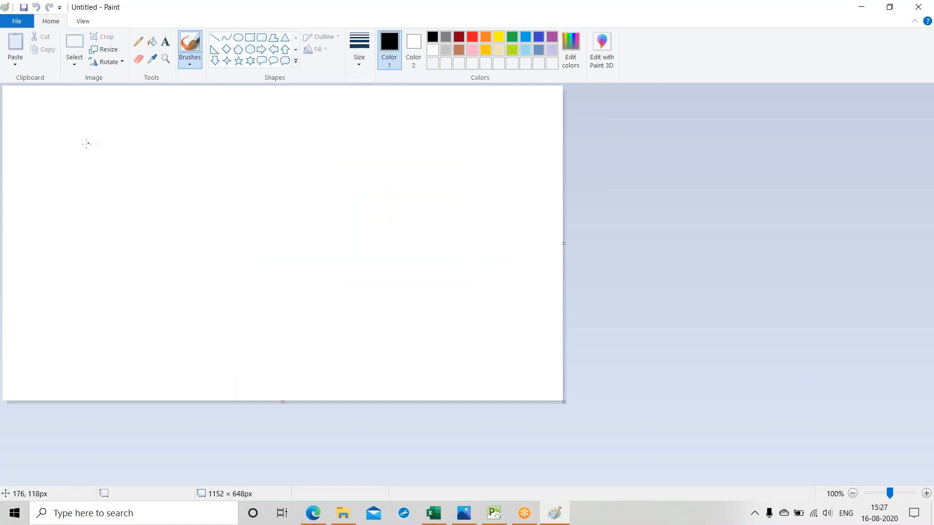
Step: Draw a rectangle about 326 × 53 px near the canvas's upper edge and label it "New Smart phone Design" in size 10 text
{"action": "left_click", "coordinate": [249, 37]}
{"action": "left_click_drag", "start_coordinate": [160, 105], "coordinate": [318, 130]}
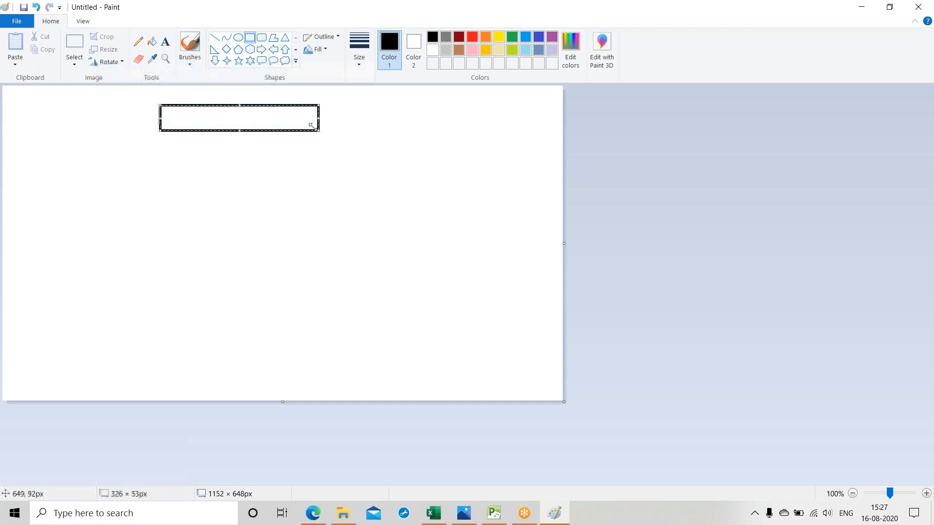
{"action": "left_click", "coordinate": [166, 45]}
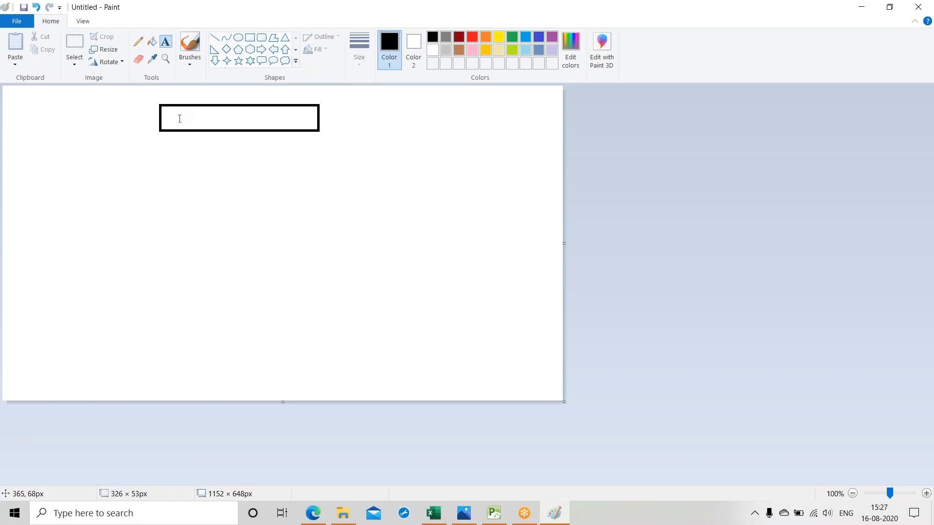
{"action": "left_click", "coordinate": [179, 117]}
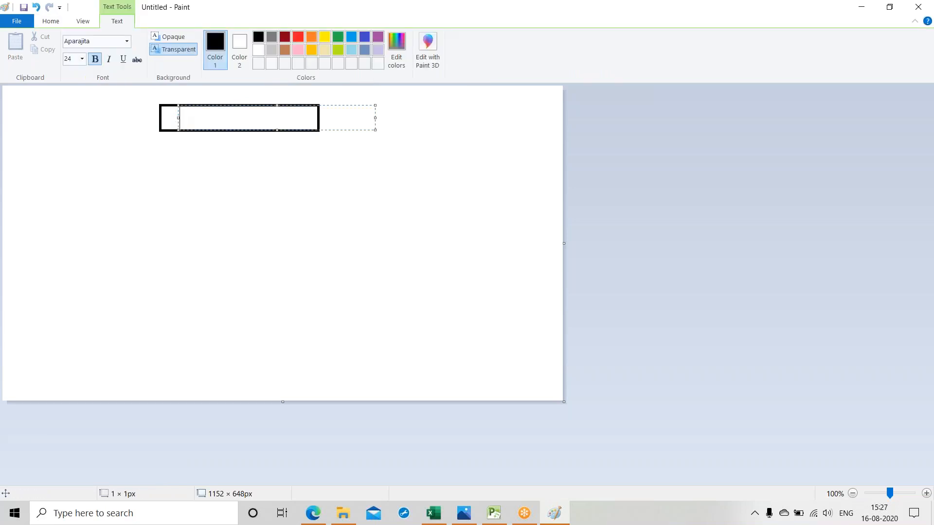
{"action": "left_click_drag", "start_coordinate": [179, 117], "coordinate": [165, 118]}
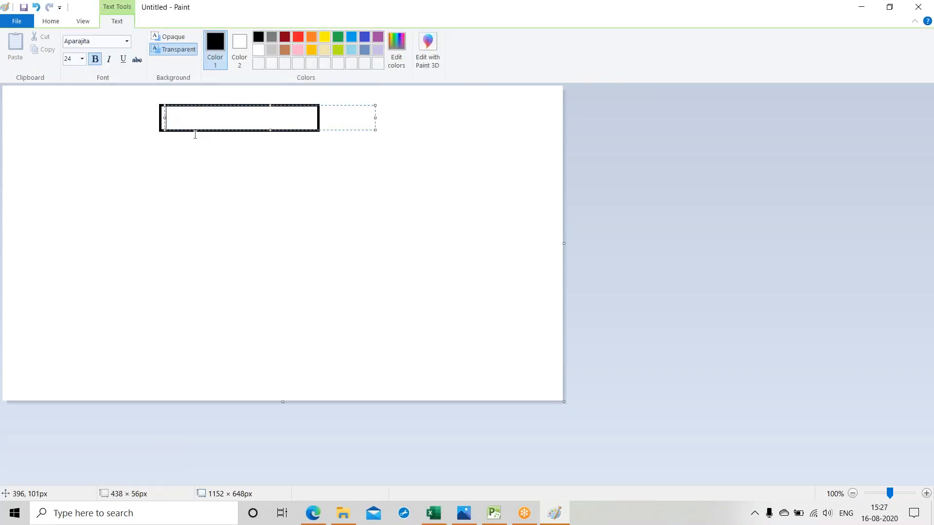
{"action": "type", "text": "New"}
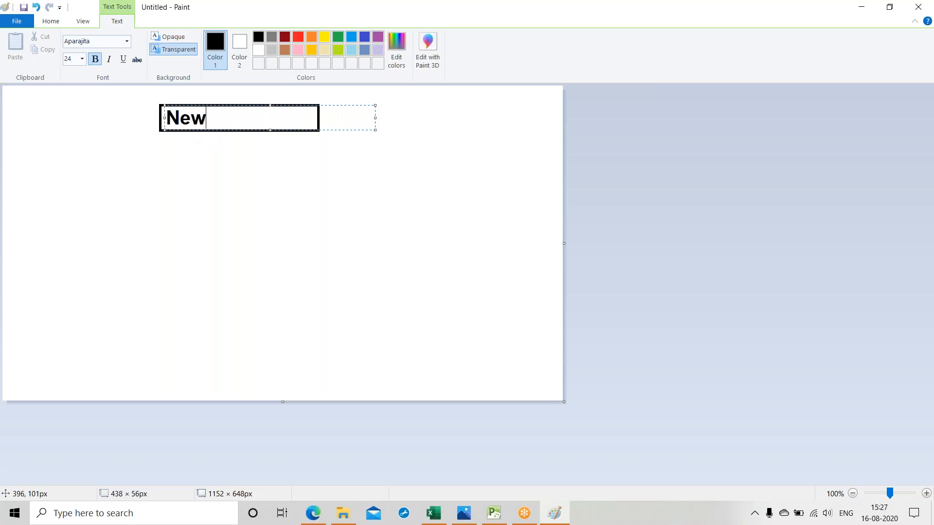
{"action": "key", "text": "BackSpace"}
{"action": "key", "text": "BackSpace"}
{"action": "key", "text": "BackSpace"}
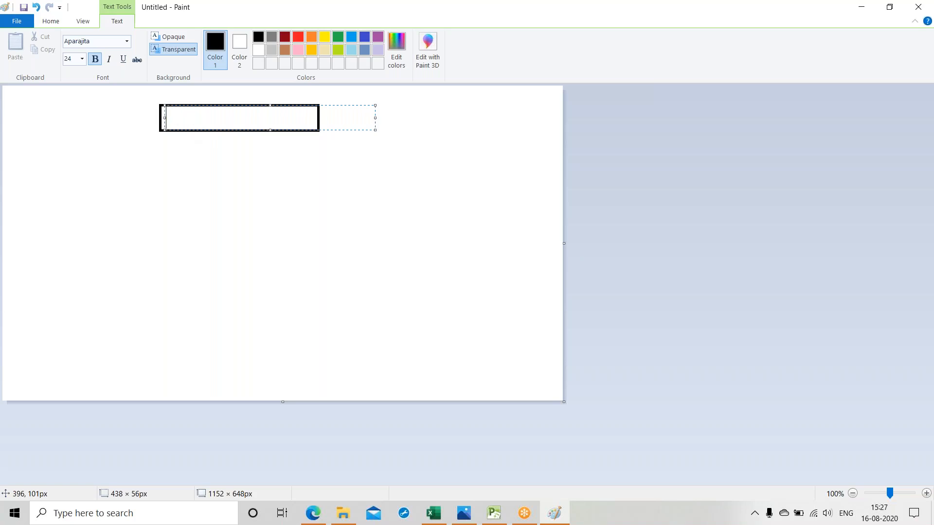
{"action": "left_click", "coordinate": [82, 59]}
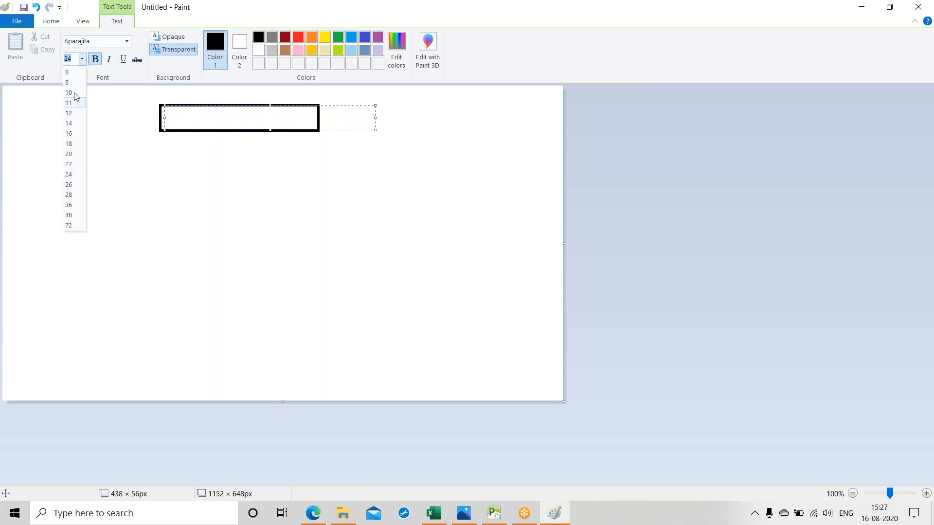
{"action": "left_click", "coordinate": [73, 92]}
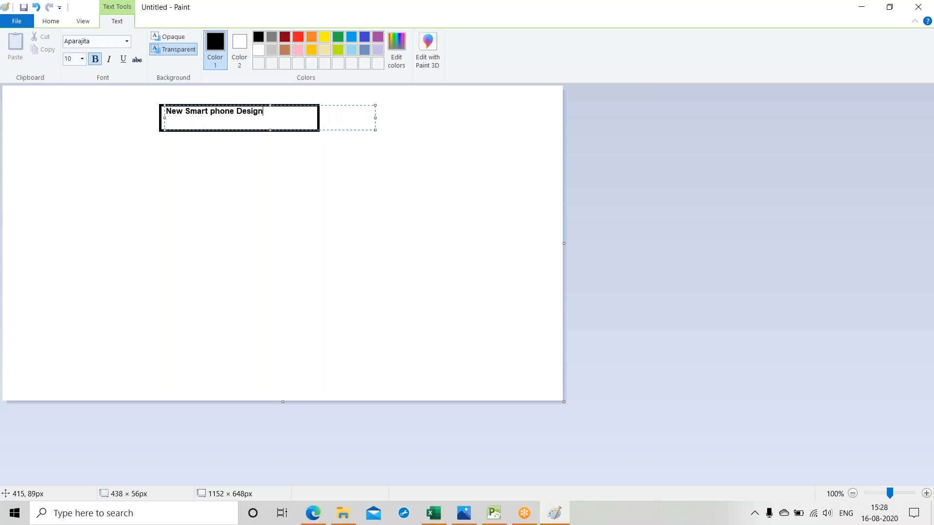
{"action": "left_click", "coordinate": [213, 164]}
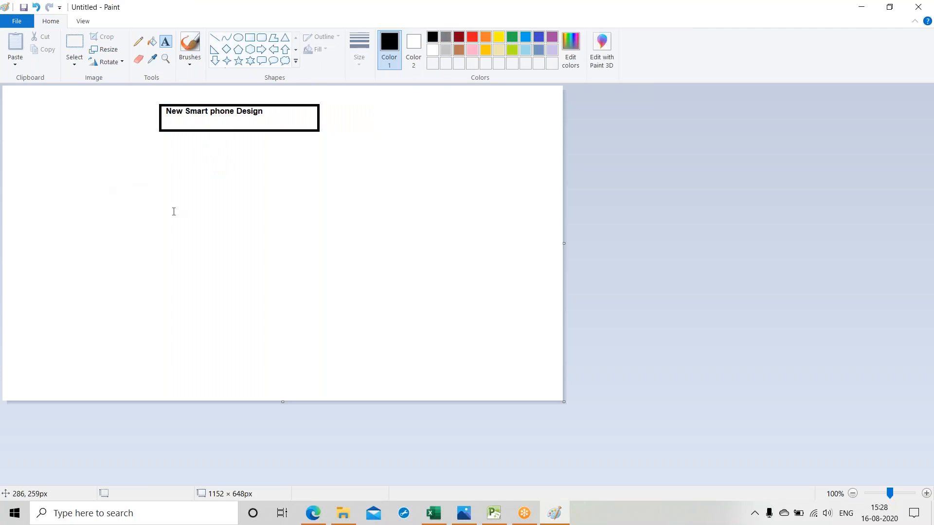
Step: Draw a row of five separate rectangles across the canvas below the "New Smart phone Design" box
{"action": "left_click", "coordinate": [250, 37]}
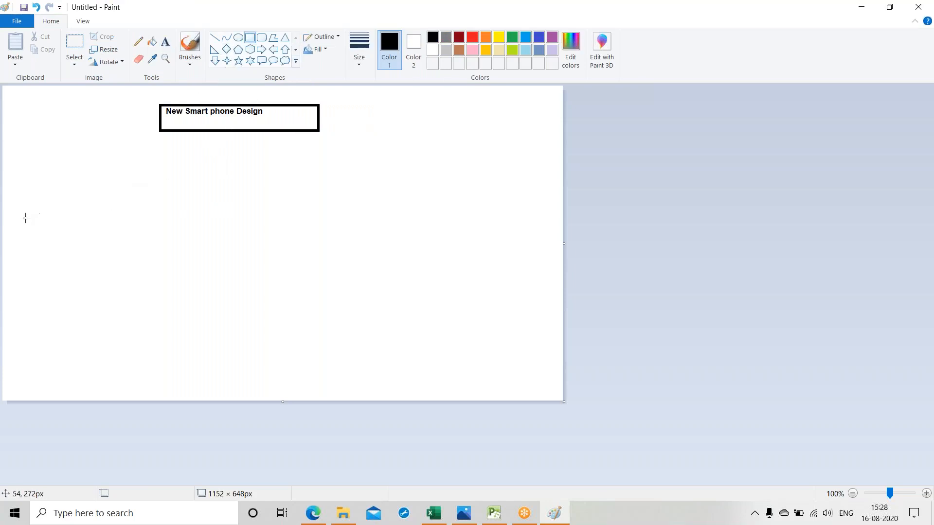
{"action": "left_click_drag", "start_coordinate": [19, 177], "coordinate": [239, 198]}
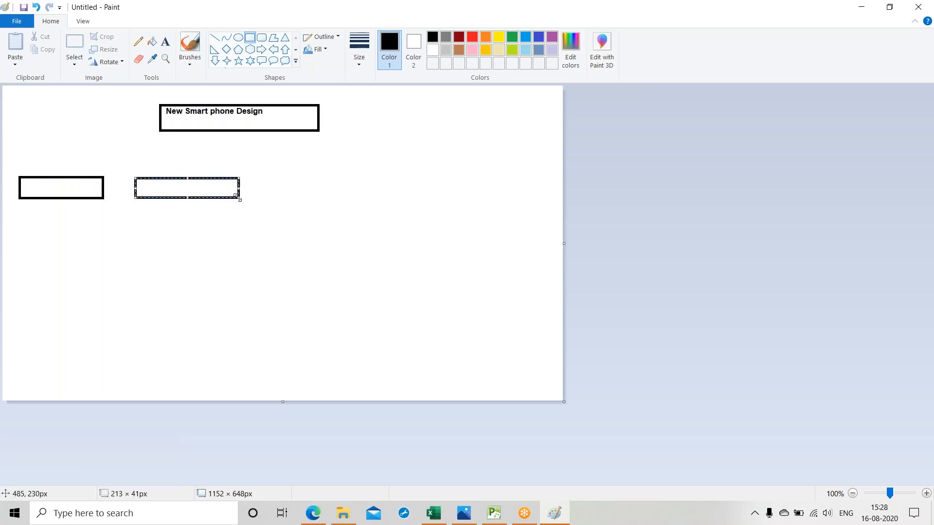
{"action": "left_click", "coordinate": [284, 187]}
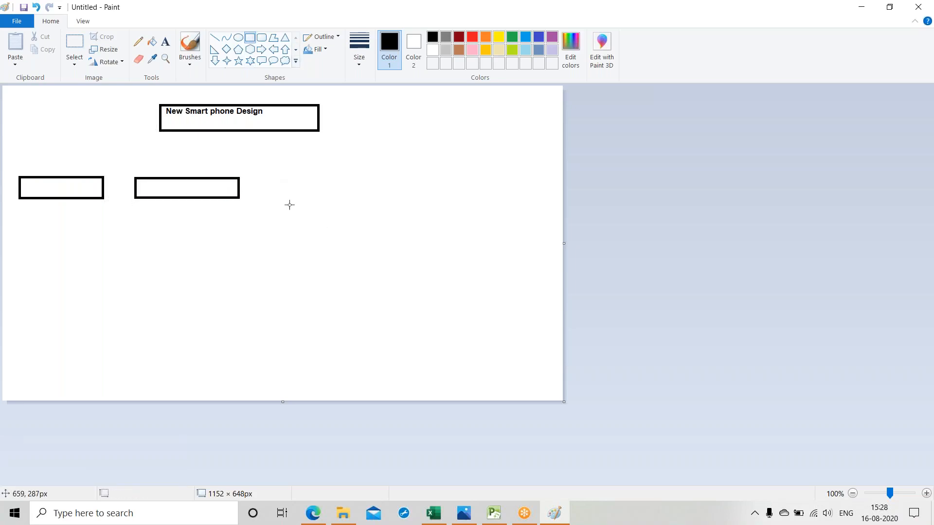
{"action": "left_click_drag", "start_coordinate": [279, 180], "coordinate": [416, 204]}
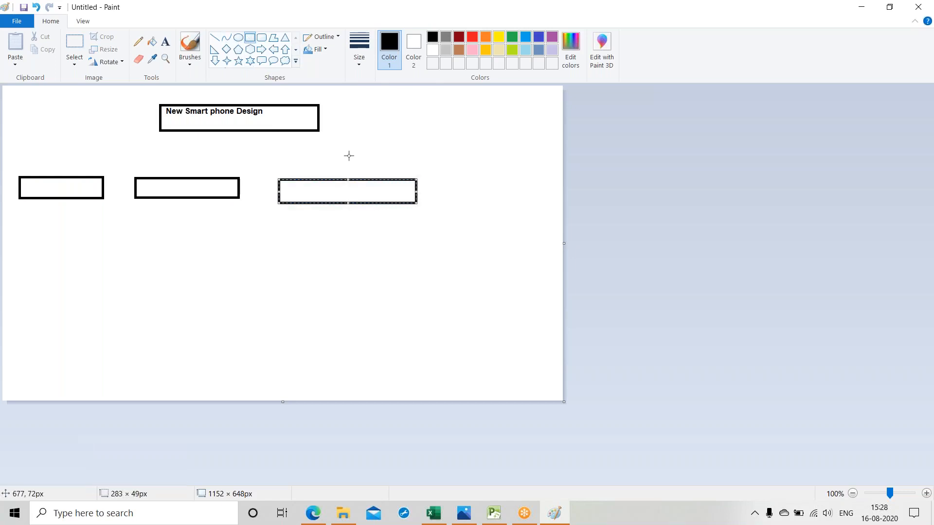
{"action": "left_click_drag", "start_coordinate": [417, 191], "coordinate": [561, 206]}
{"action": "left_click", "coordinate": [411, 179]}
{"action": "left_click", "coordinate": [512, 189]}
{"action": "left_click", "coordinate": [469, 239]}
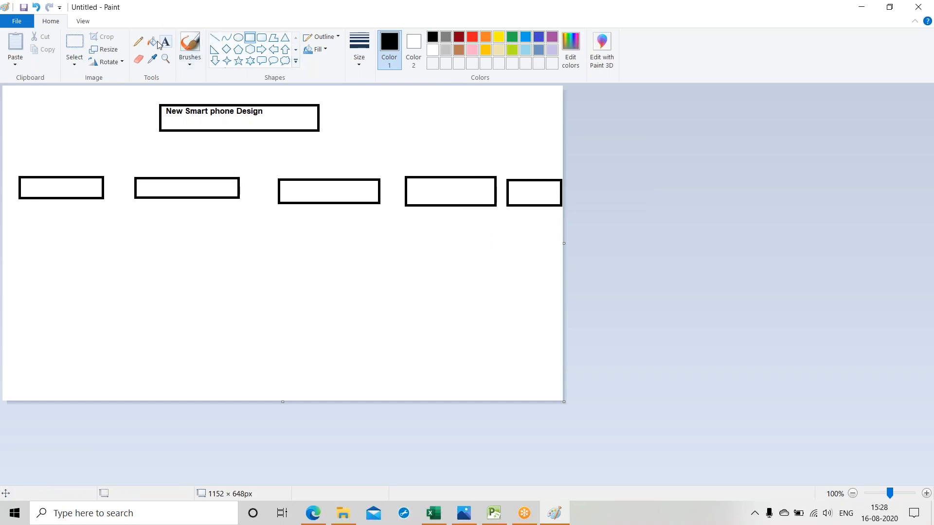
Step: Sketch freehand pencil connectors branching from the "New Smart phone Design" box to each of the five boxes below
{"action": "left_click", "coordinate": [138, 41]}
{"action": "mouse_move", "coordinate": [241, 133]}
{"action": "left_mouse_down"}
{"action": "mouse_move", "coordinate": [68, 158]}
{"action": "mouse_move", "coordinate": [66, 171]}
{"action": "left_mouse_up"}
{"action": "left_click_drag", "start_coordinate": [168, 153], "coordinate": [174, 174]}
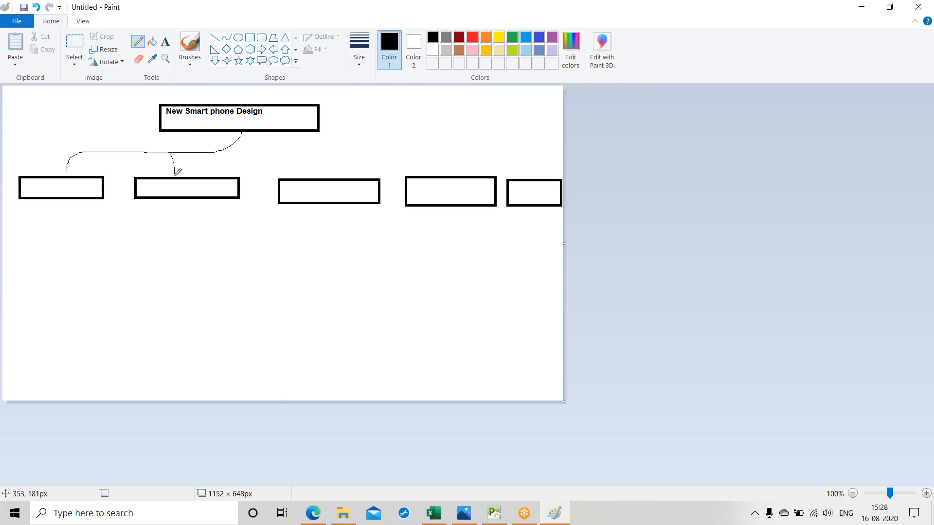
{"action": "mouse_move", "coordinate": [217, 152]}
{"action": "left_mouse_down"}
{"action": "mouse_move", "coordinate": [494, 140]}
{"action": "mouse_move", "coordinate": [530, 143]}
{"action": "mouse_move", "coordinate": [539, 179]}
{"action": "left_mouse_up"}
{"action": "left_click_drag", "start_coordinate": [452, 142], "coordinate": [451, 174]}
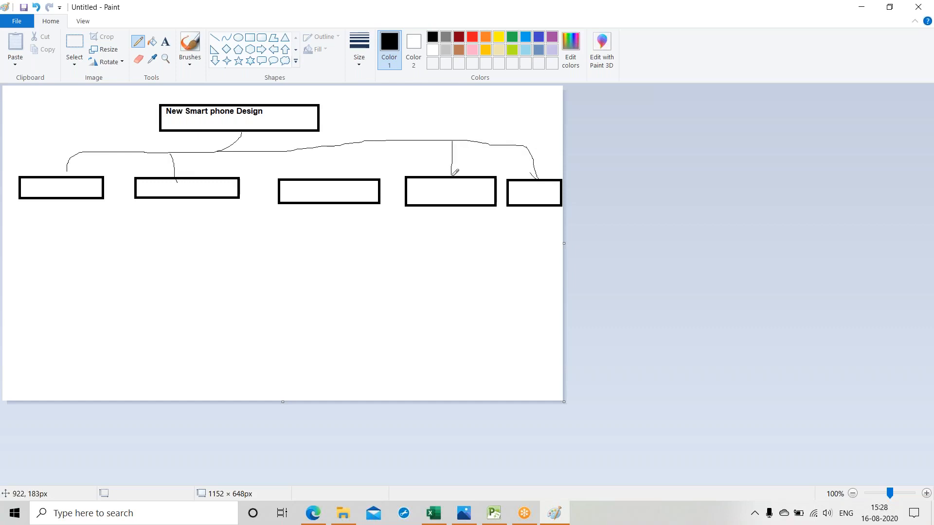
{"action": "left_click_drag", "start_coordinate": [321, 146], "coordinate": [323, 178]}
Step: Label the first box of the second-level row "Project Management"
{"action": "left_click", "coordinate": [165, 41]}
{"action": "left_click", "coordinate": [29, 185]}
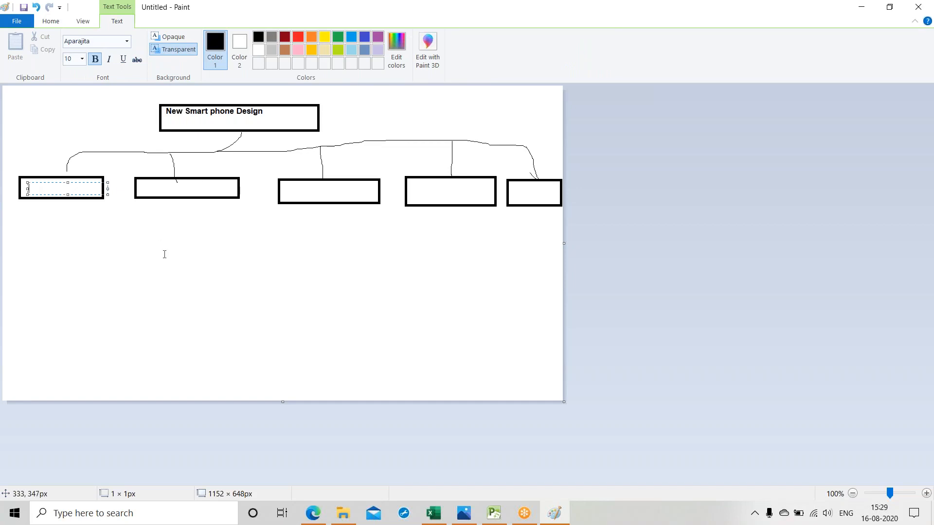
{"action": "type", "text": "Pro"}
{"action": "type", "text": "ject Management"}
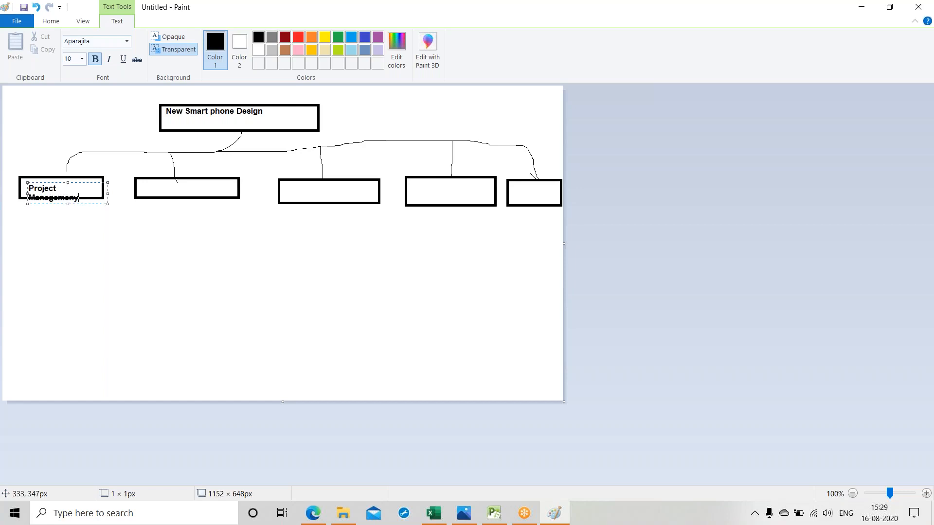
{"action": "key", "text": "BackSpace"}
{"action": "type", "text": "t"}
{"action": "left_click", "coordinate": [102, 242]}
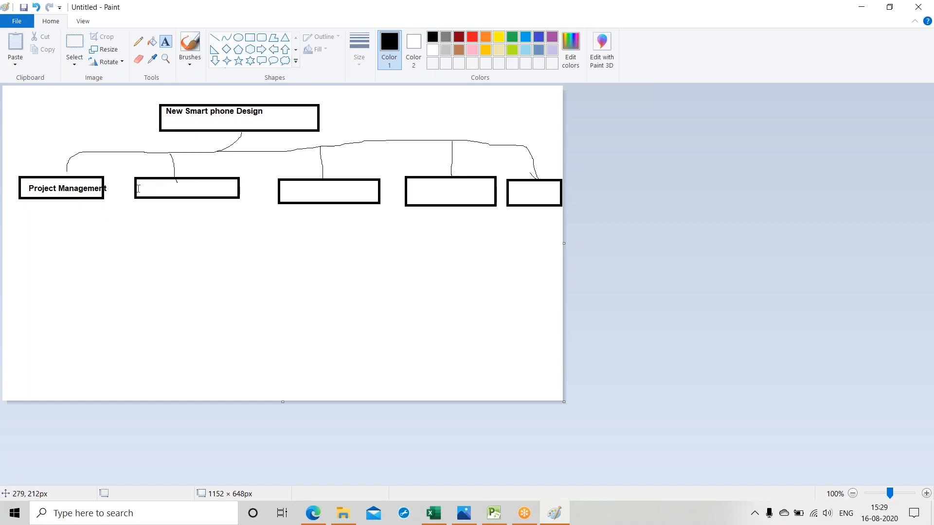
Step: Label the second box of the row "Initiation" and the third box "Design"
{"action": "left_click", "coordinate": [136, 183]}
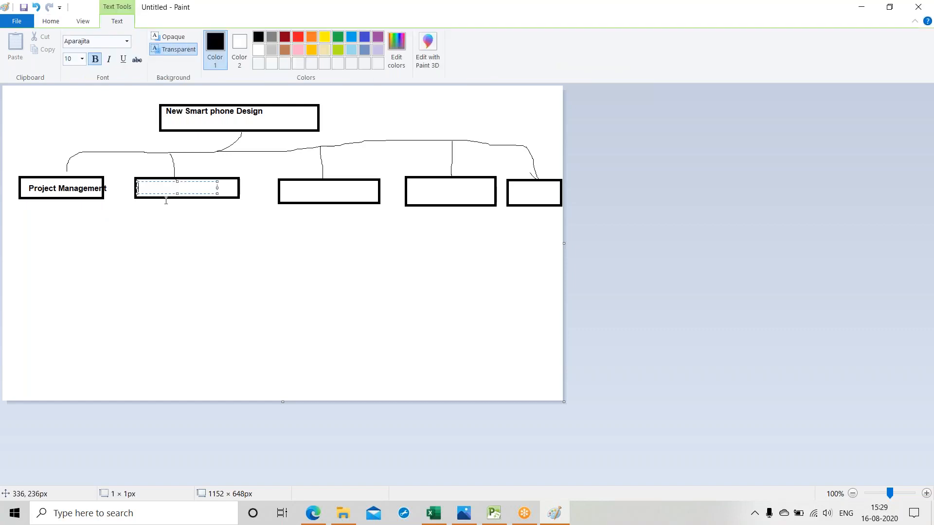
{"action": "type", "text": "Initiation"}
{"action": "left_click", "coordinate": [290, 193]}
{"action": "left_click", "coordinate": [287, 190]}
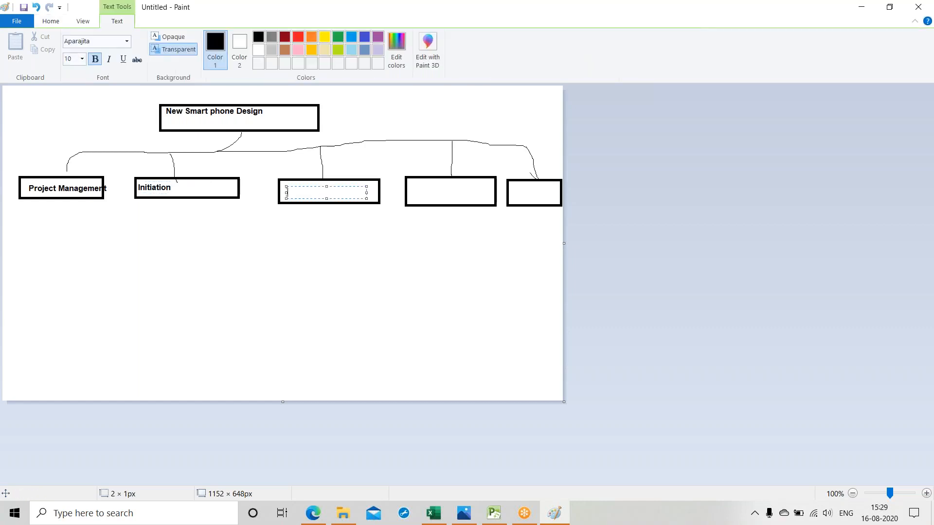
{"action": "type", "text": "Design"}
Step: Label the fourth box of the row "Build phone Prototype"
{"action": "left_click", "coordinate": [410, 190]}
{"action": "left_click", "coordinate": [409, 188]}
{"action": "type", "text": "Build phone Pro"}
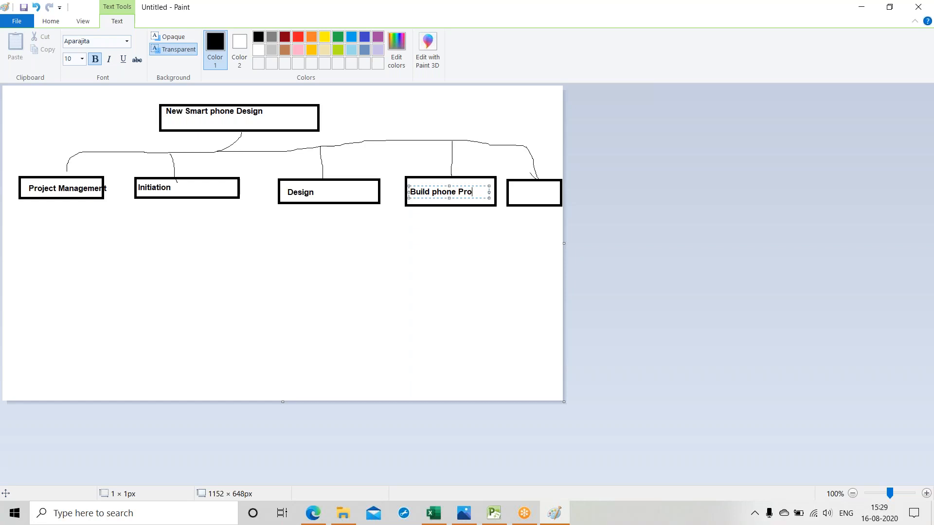
{"action": "type", "text": "totype"}
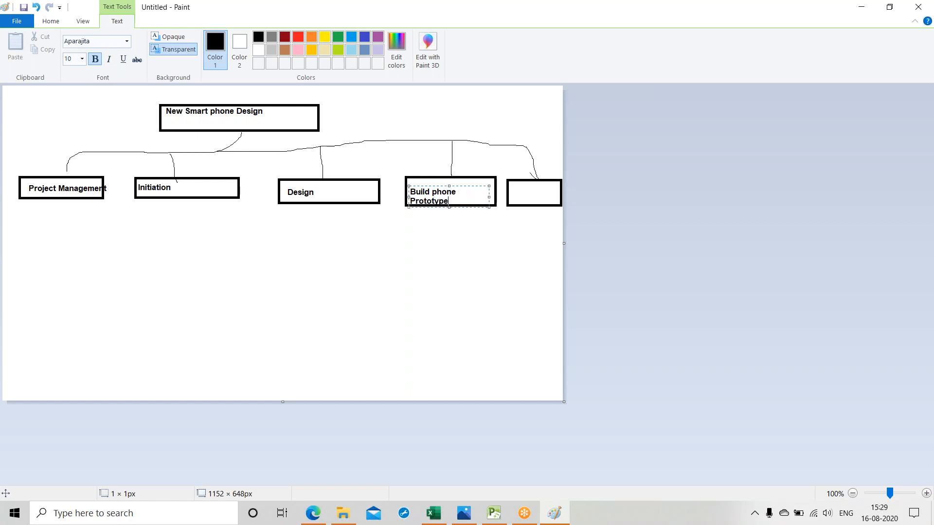
Step: Label the fifth and last box of the row "Marketing"
{"action": "left_click", "coordinate": [512, 195]}
{"action": "left_click", "coordinate": [512, 194]}
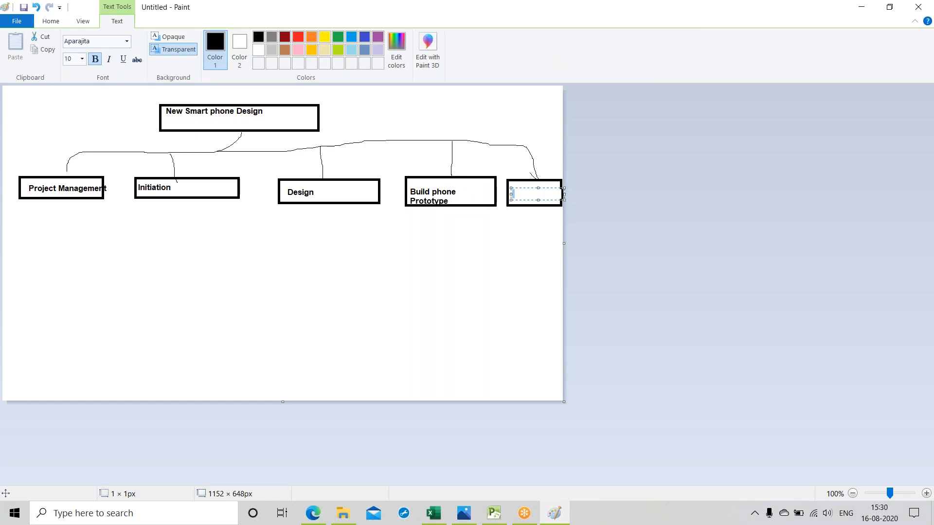
{"action": "type", "text": "Marketing"}
{"action": "left_click", "coordinate": [375, 264]}
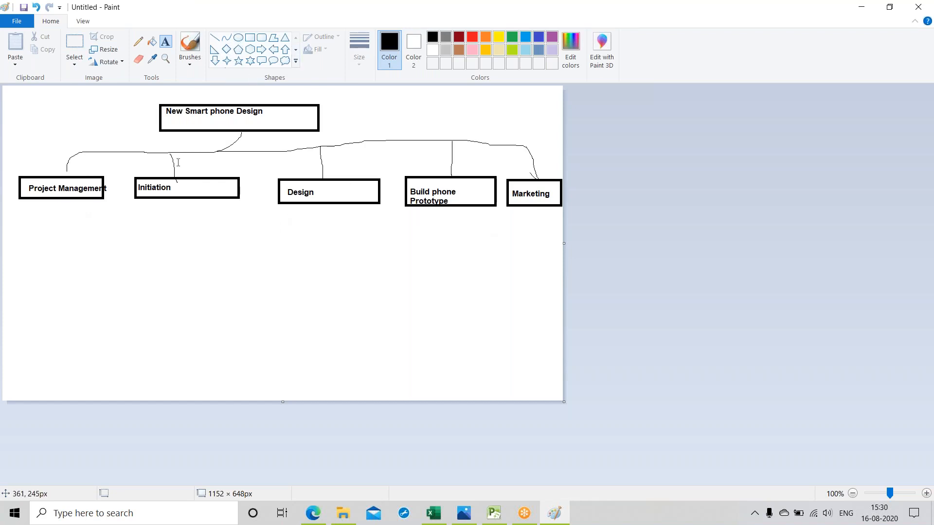
Step: Draw four third-level rectangles: two side by side below the "Initiation" box and two stacked below the "Build phone Prototype" box
{"action": "left_click", "coordinate": [250, 38]}
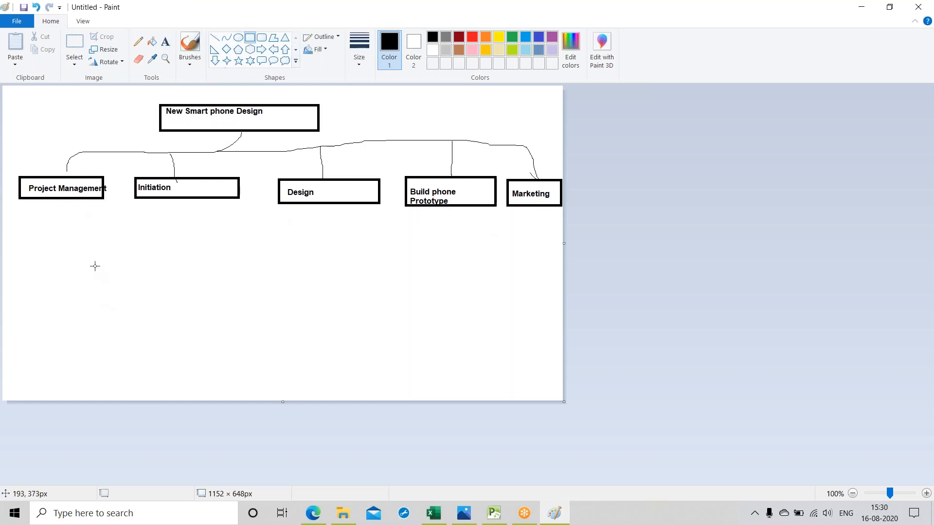
{"action": "left_click_drag", "start_coordinate": [95, 266], "coordinate": [297, 285]}
{"action": "left_click", "coordinate": [217, 271]}
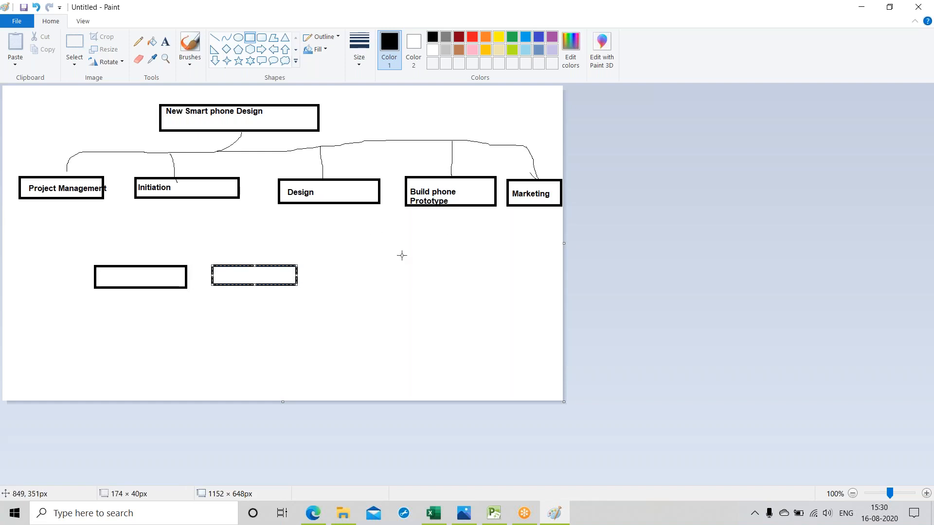
{"action": "left_click", "coordinate": [482, 284]}
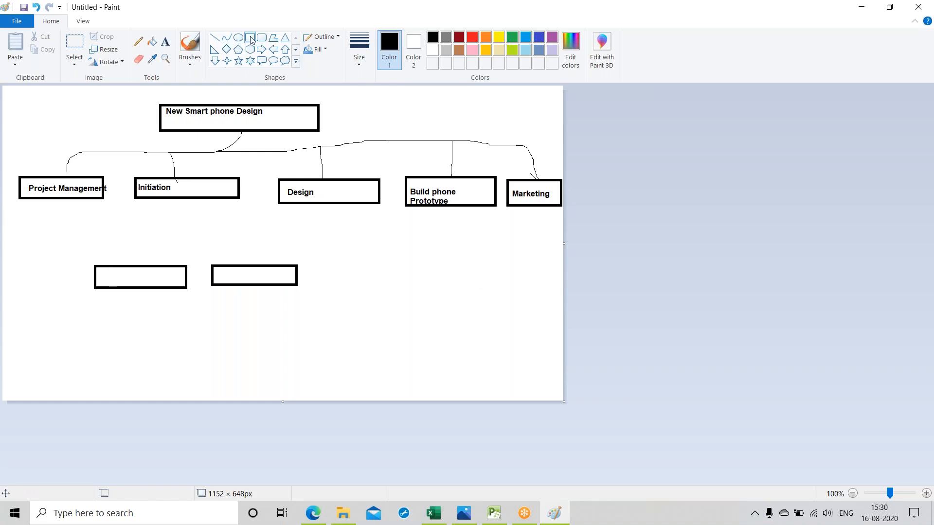
{"action": "left_click_drag", "start_coordinate": [403, 265], "coordinate": [504, 283]}
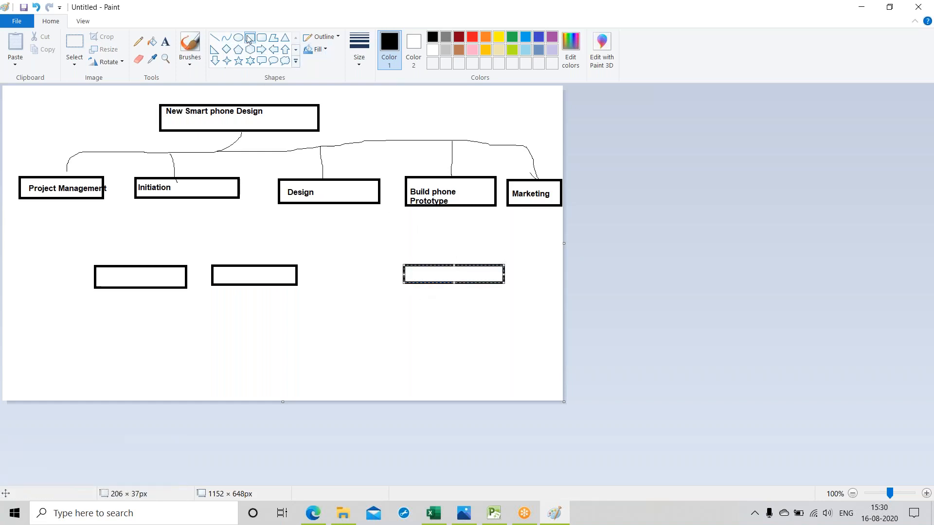
{"action": "left_click_drag", "start_coordinate": [425, 315], "coordinate": [539, 333]}
{"action": "left_click", "coordinate": [399, 356]}
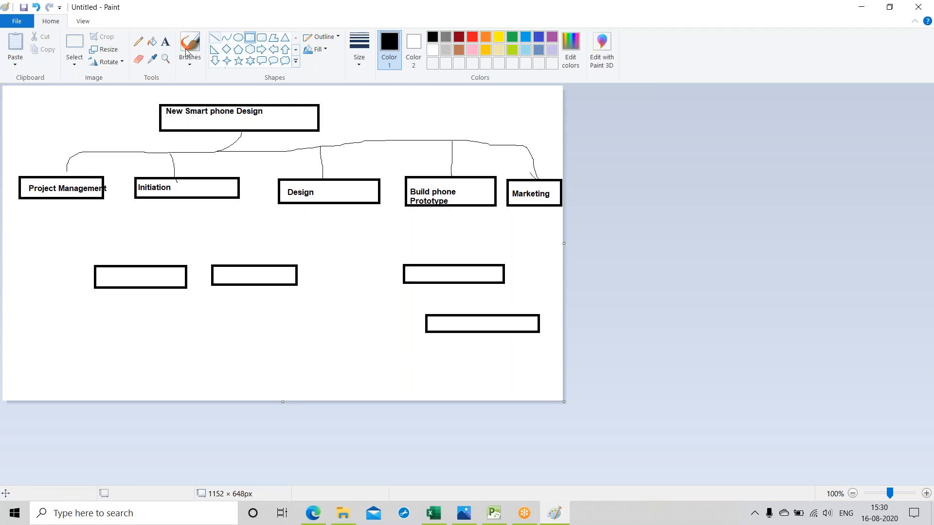
Step: Draw two freehand pencil connectors from the "Design" box down to the two side-by-side empty third-level boxes
{"action": "left_click", "coordinate": [138, 42]}
{"action": "left_click_drag", "start_coordinate": [318, 204], "coordinate": [141, 258]}
{"action": "left_click_drag", "start_coordinate": [315, 206], "coordinate": [267, 264]}
Step: Label the first of the two third-level boxes connected to "Design" as "Hardware Design"
{"action": "left_click", "coordinate": [166, 43]}
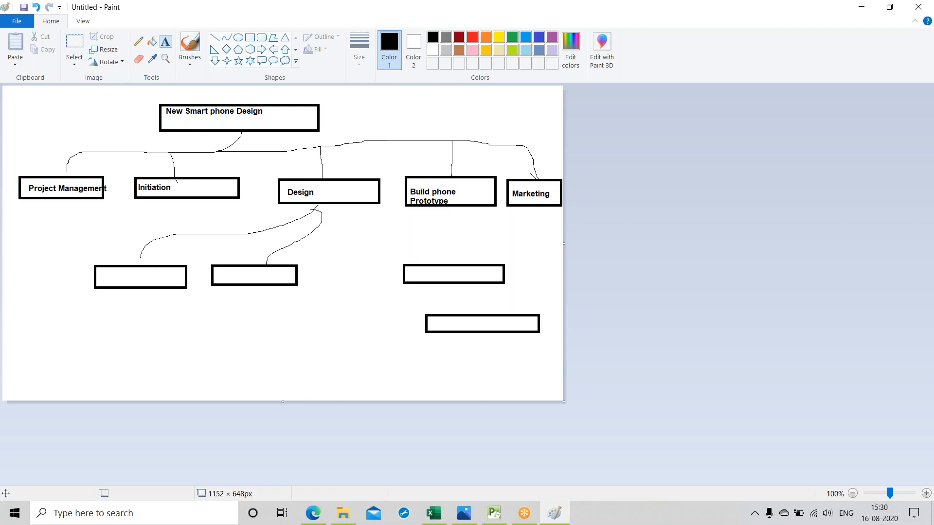
{"action": "left_click", "coordinate": [101, 279]}
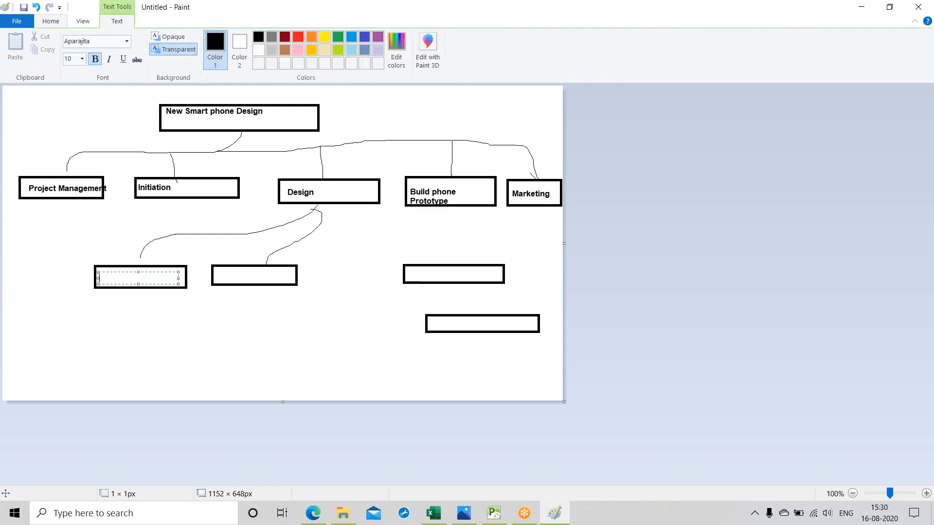
{"action": "type", "text": "Hardwa"}
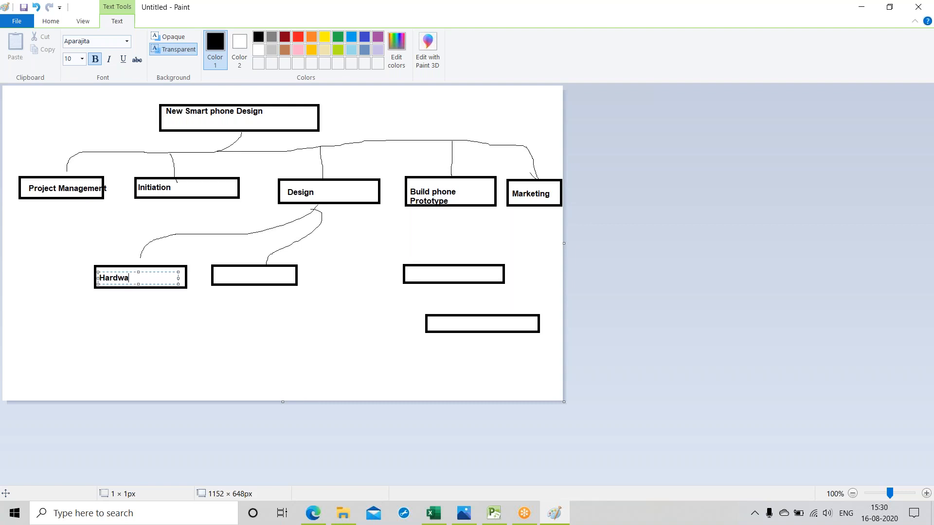
{"action": "type", "text": "re Design"}
Step: Label the empty box beside "Hardware Design" as "Software Design"
{"action": "left_click", "coordinate": [217, 269]}
{"action": "left_click", "coordinate": [218, 269]}
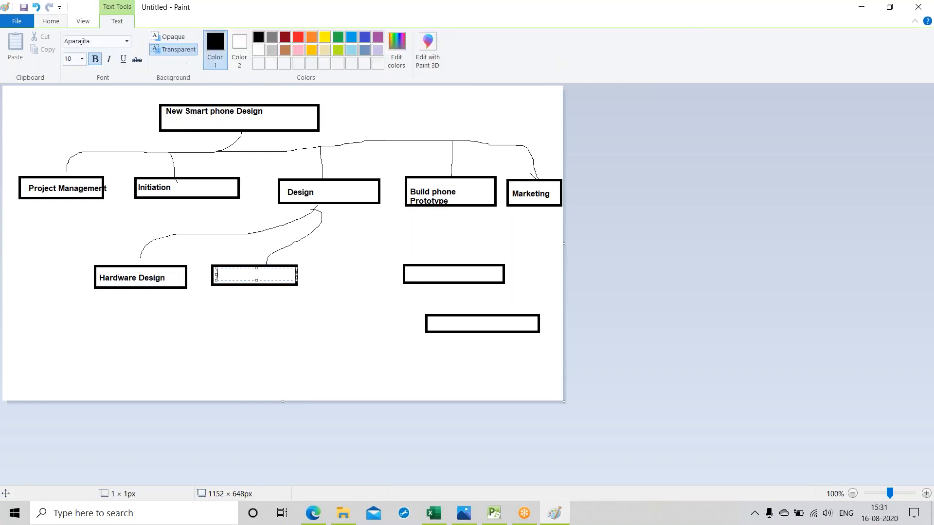
{"action": "type", "text": "Software Design"}
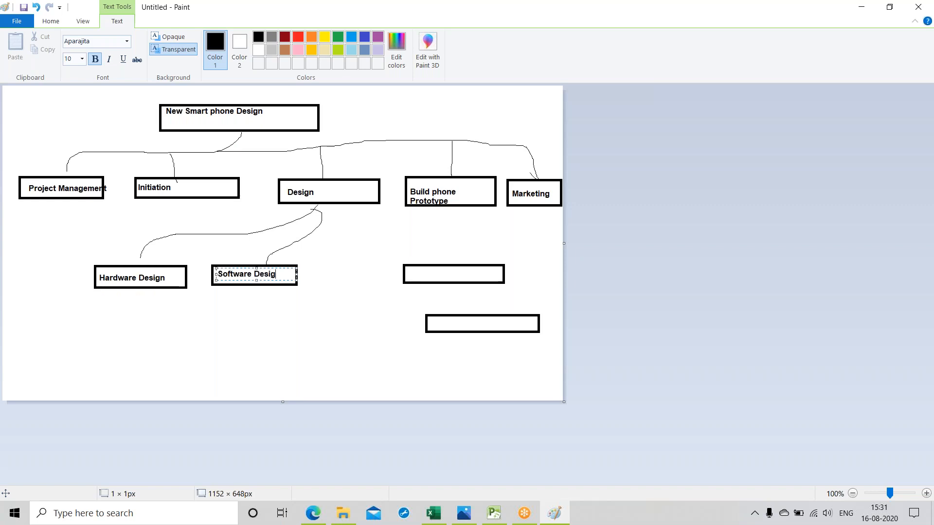
Step: Label the upper of the two stacked boxes below "Build phone Prototype" as "Produce phone"
{"action": "left_click", "coordinate": [402, 229]}
{"action": "left_click", "coordinate": [413, 276]}
{"action": "type", "text": "Produce ph"}
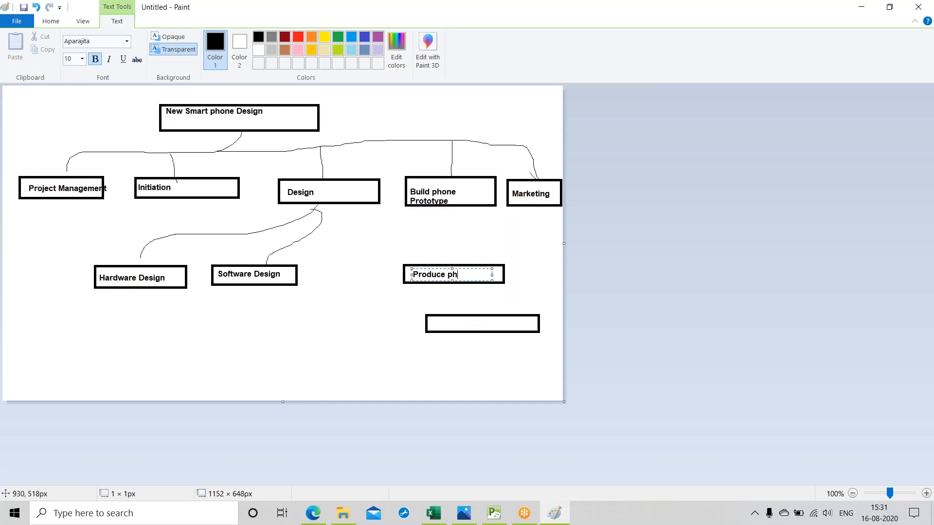
{"action": "type", "text": "one"}
Step: Label the lower stacked box, beneath "Produce phone", as "Produce packaging"
{"action": "left_click", "coordinate": [435, 326]}
{"action": "left_click", "coordinate": [435, 326]}
{"action": "type", "text": "Prod"}
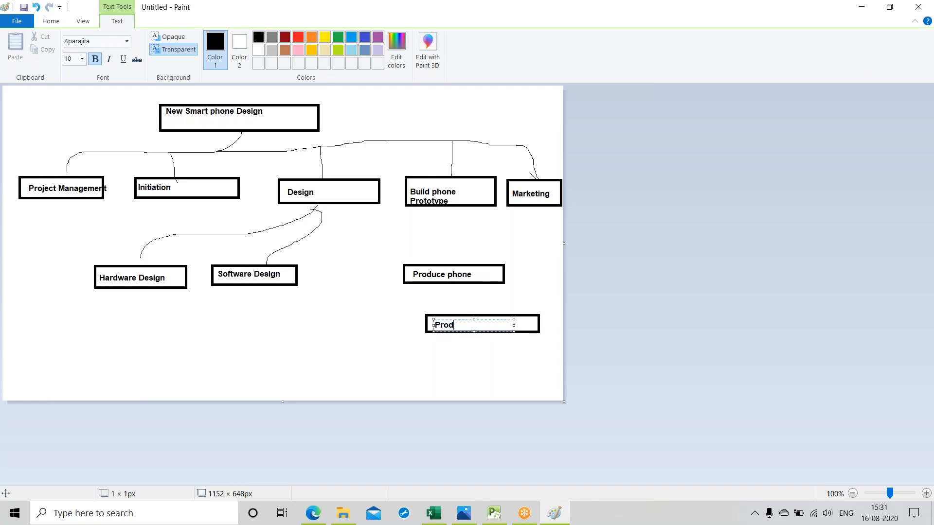
{"action": "type", "text": "uce packaging"}
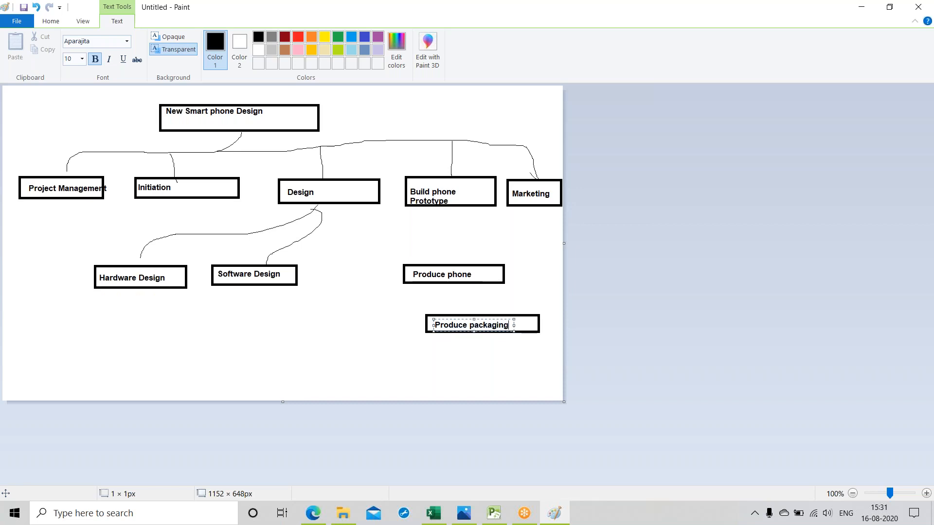
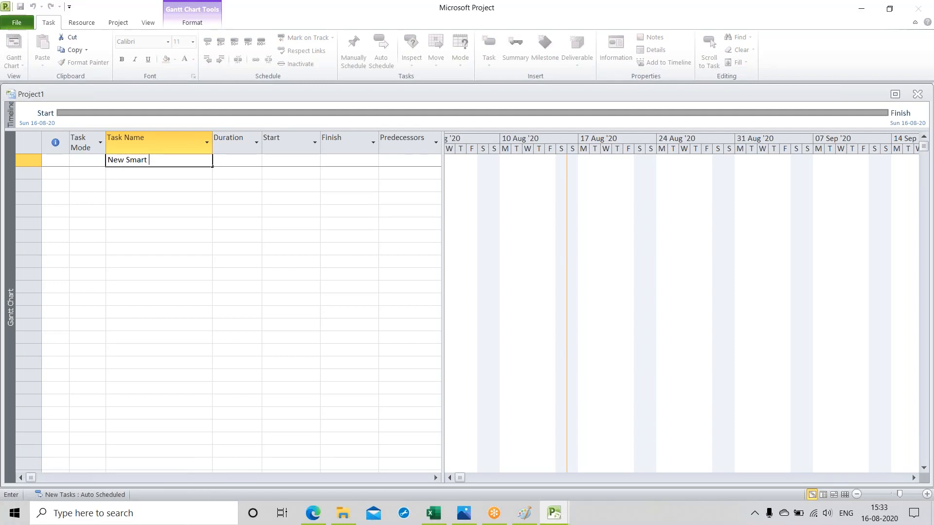
Step: Complete the first task's name as "New Smart Phone Design" in the task table
{"action": "type", "text": "Phone Design"}
{"action": "left_click", "coordinate": [164, 206]}
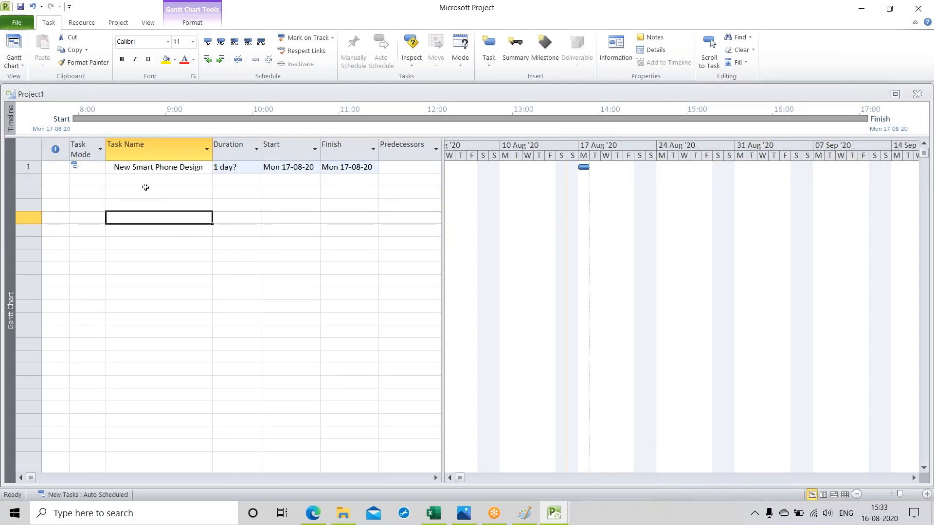
Step: Add a second task named "Project Management" directly below "New Smart Phone Design"
{"action": "left_click", "coordinate": [123, 184]}
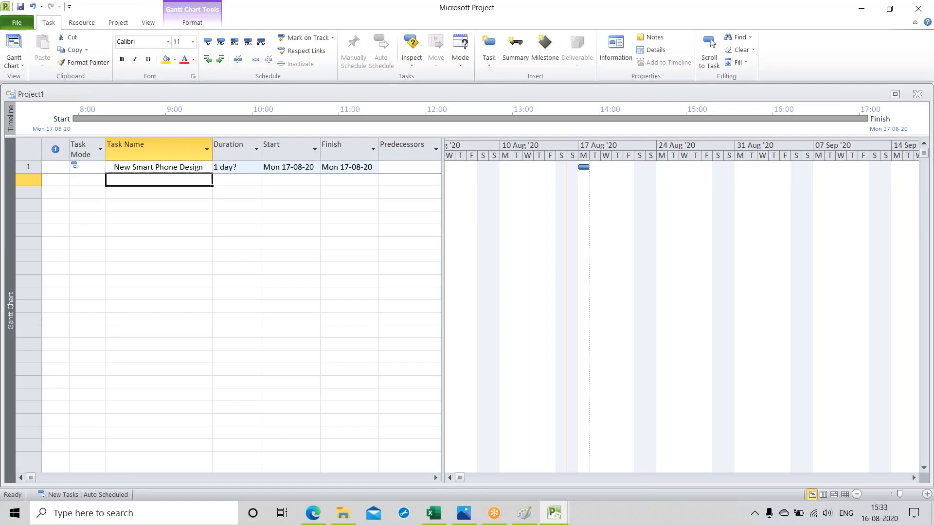
{"action": "type", "text": "Pro"}
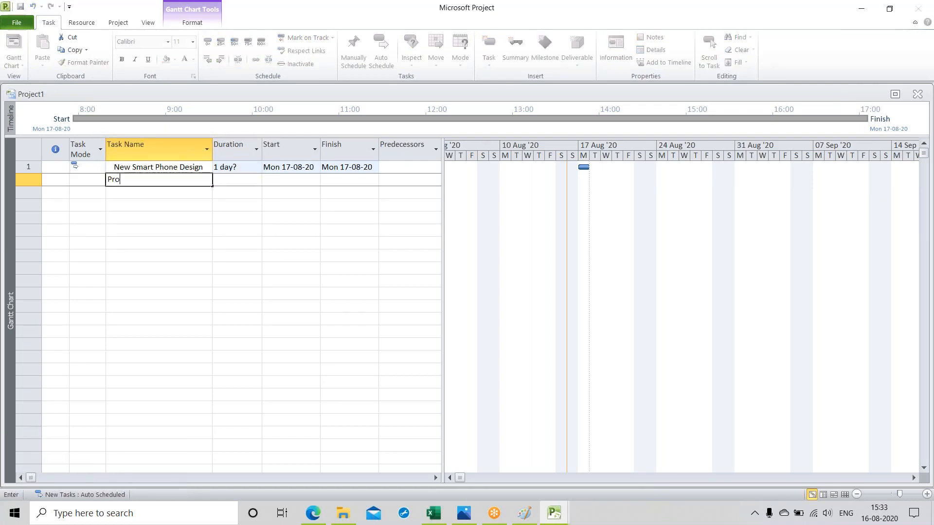
{"action": "type", "text": "ject Management"}
{"action": "left_click", "coordinate": [110, 213]}
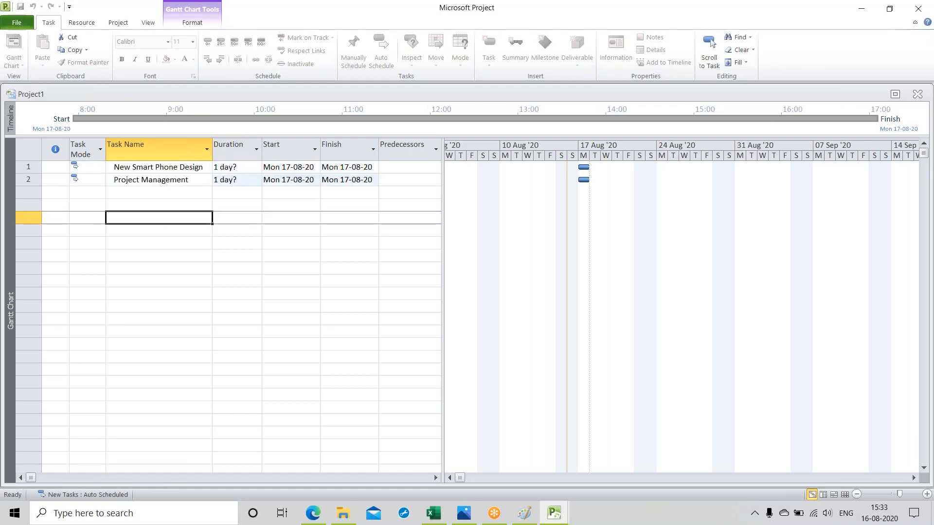
Step: Indent "Project Management" one level so it is a subtask of "New Smart Phone Design"
{"action": "left_click", "coordinate": [28, 179]}
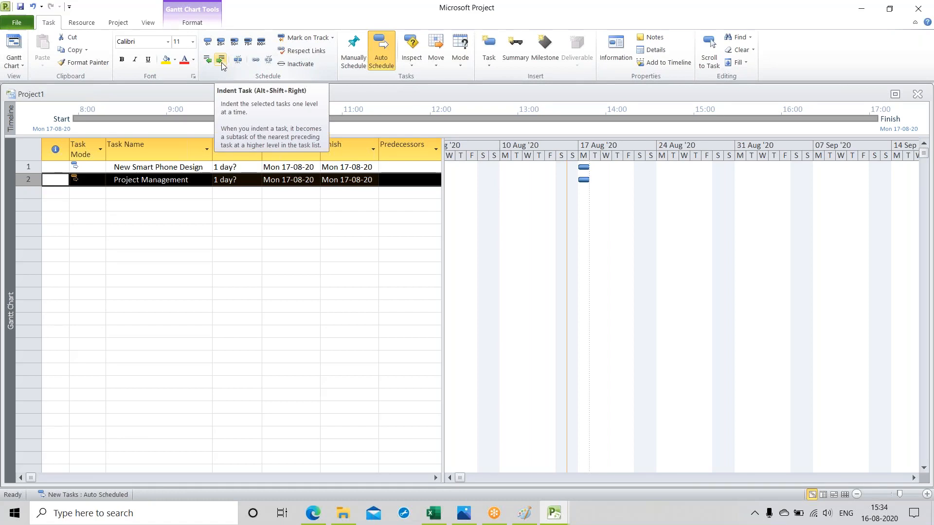
{"action": "left_click", "coordinate": [221, 62]}
{"action": "left_click", "coordinate": [161, 256]}
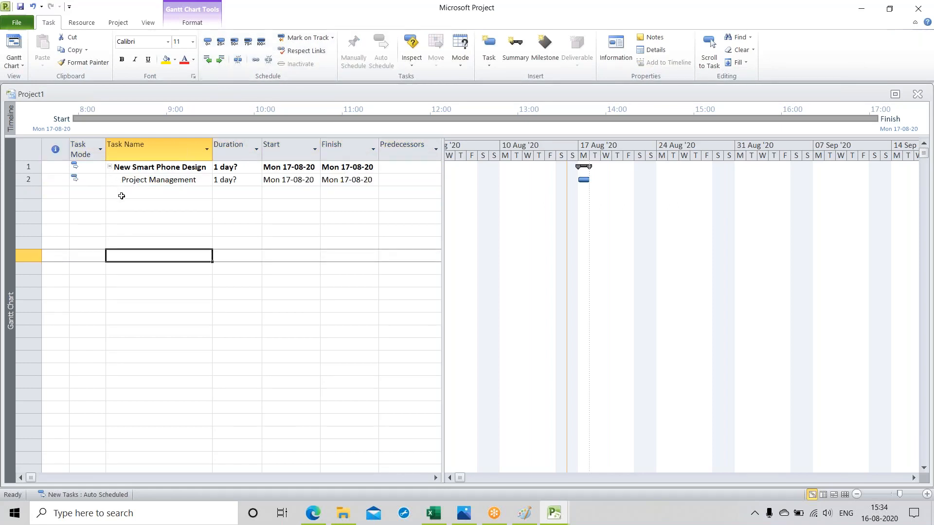
Step: Add a task named "Manage Project Team" directly below "Project Management"
{"action": "left_click", "coordinate": [138, 194]}
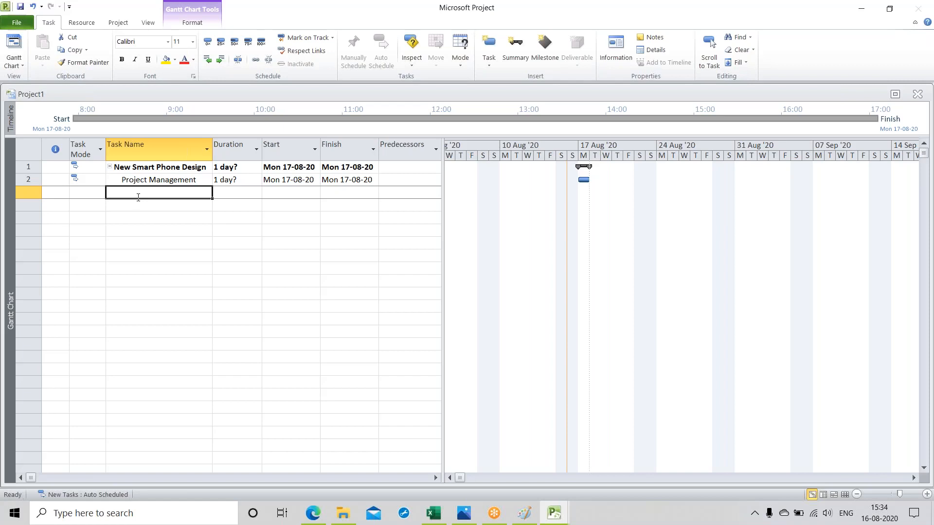
{"action": "type", "text": "Manage"}
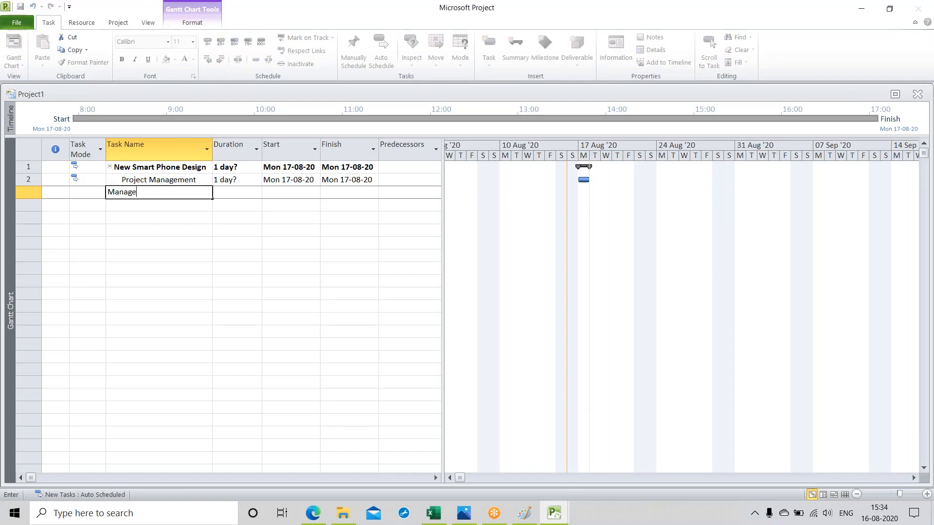
{"action": "type", "text": " Project Team"}
{"action": "key", "text": "Return"}
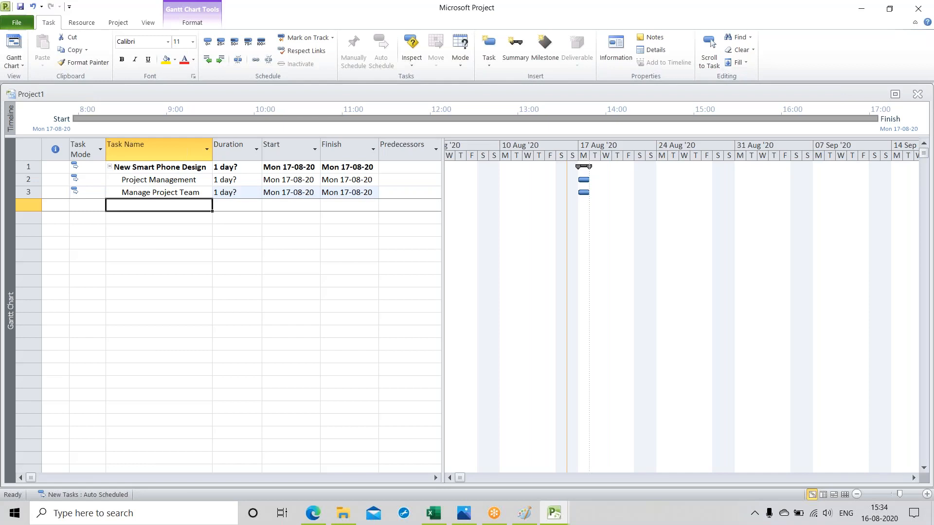
Step: Add a task named "Control Scope/Time/Cost" below "Manage Project Team"
{"action": "type", "text": "C"}
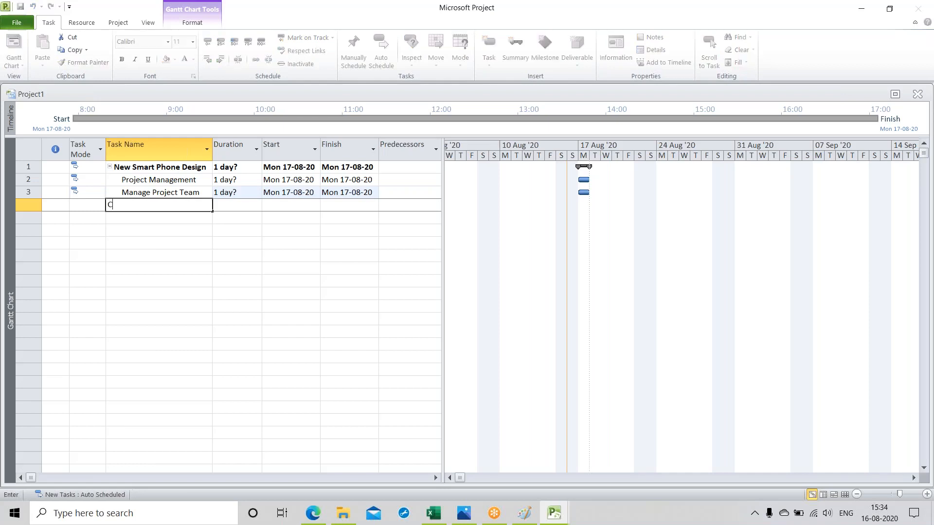
{"action": "type", "text": "ontrol Scope/Time/Cost"}
{"action": "key", "text": "Return"}
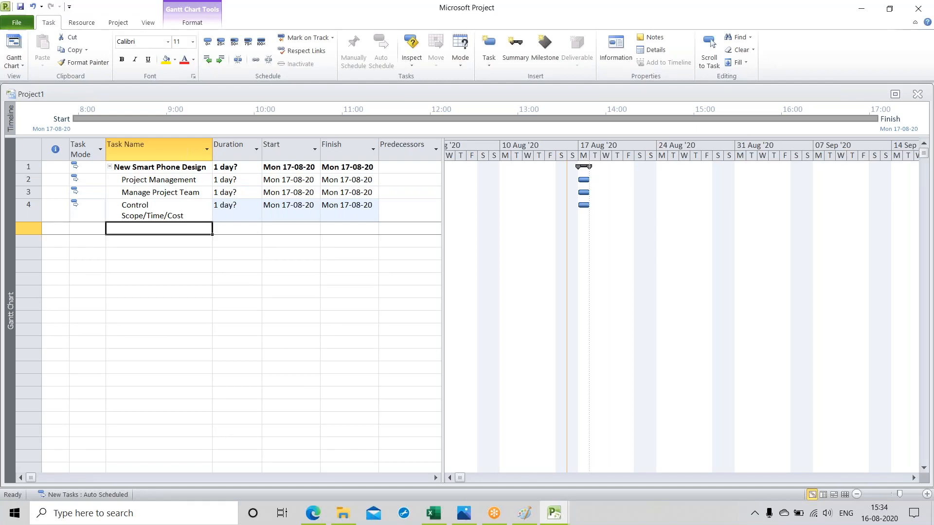
{"action": "left_click", "coordinate": [157, 287]}
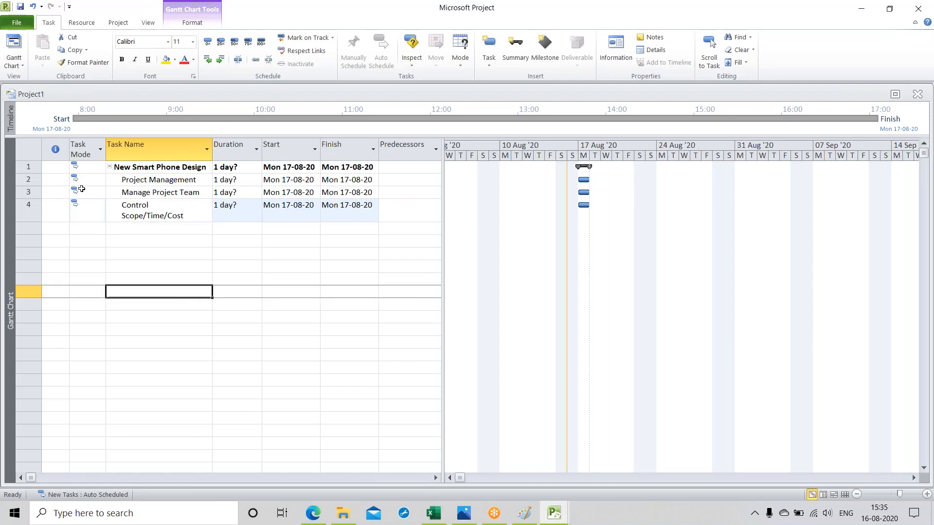
Step: Indent "Manage Project Team" and "Control Scope/Time/Cost" one level to make them subtasks of "Project Management"
{"action": "left_click", "coordinate": [26, 193]}
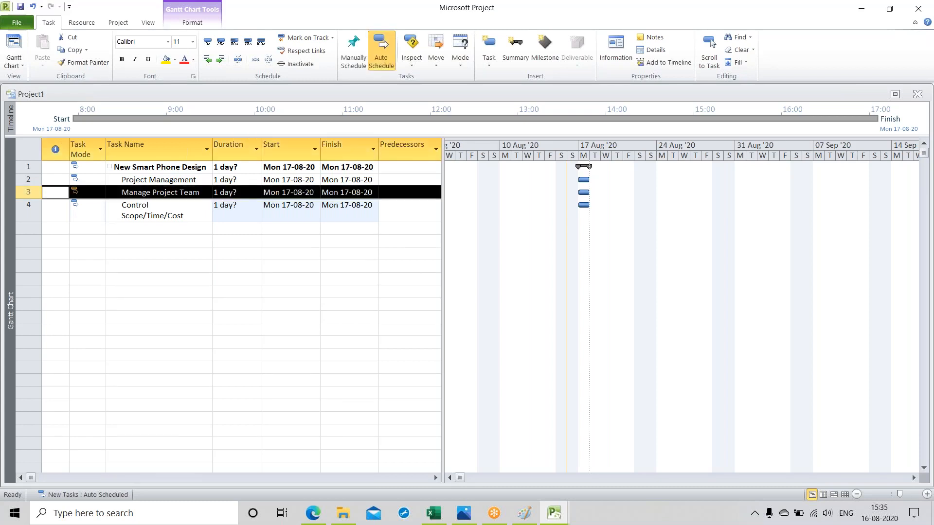
{"action": "left_click", "coordinate": [217, 64]}
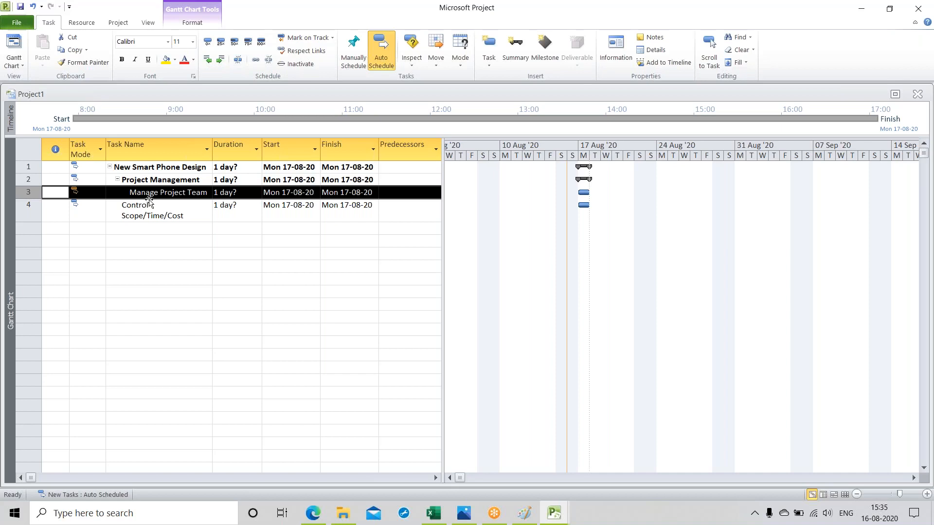
{"action": "left_click", "coordinate": [27, 210]}
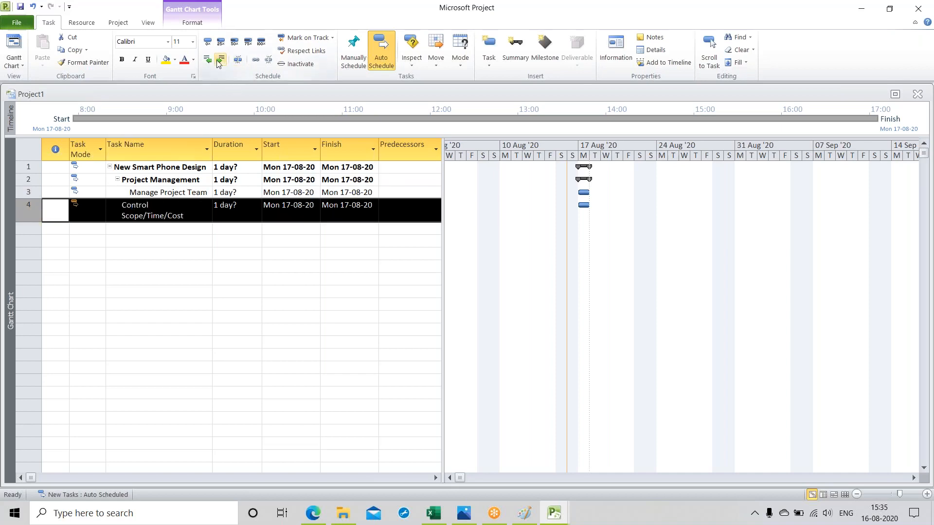
{"action": "left_click", "coordinate": [219, 63]}
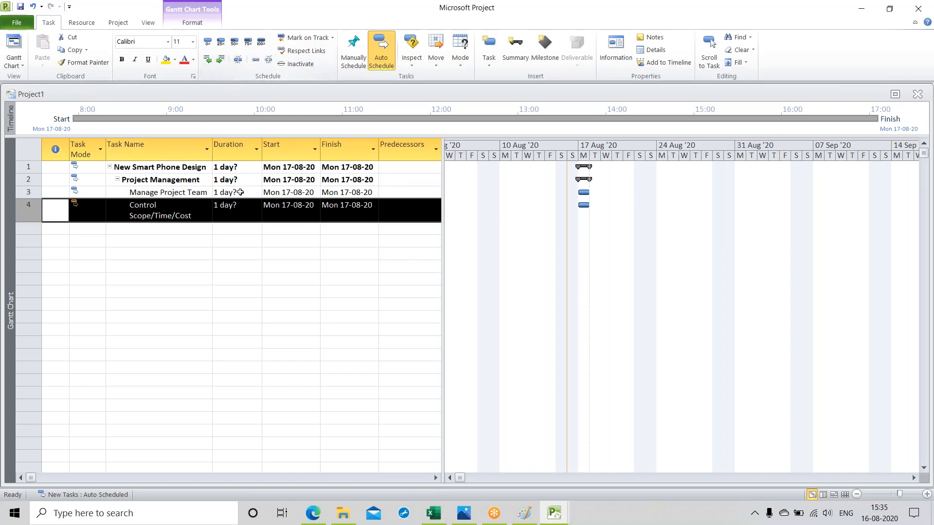
{"action": "left_click", "coordinate": [139, 274]}
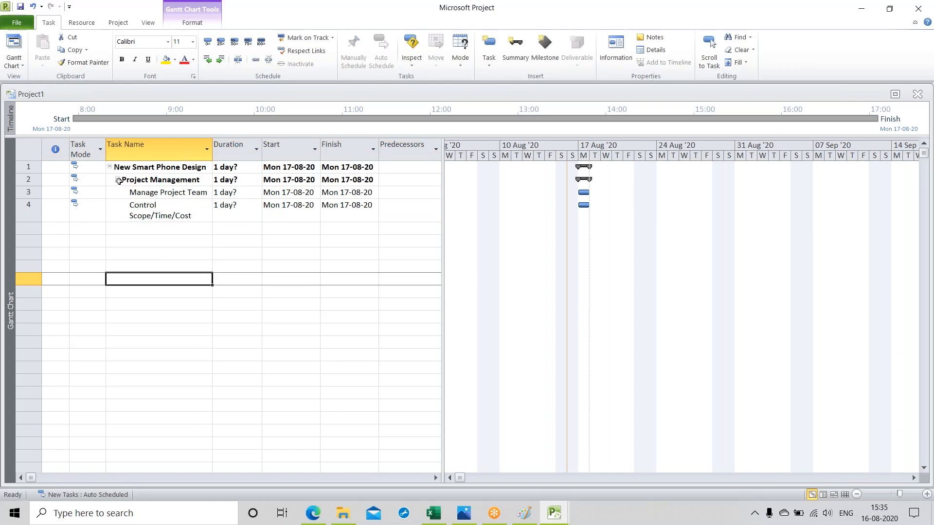
Step: Add a task named "Prepare Status Report" below "Control Scope/Time/Cost"
{"action": "left_click", "coordinate": [128, 228]}
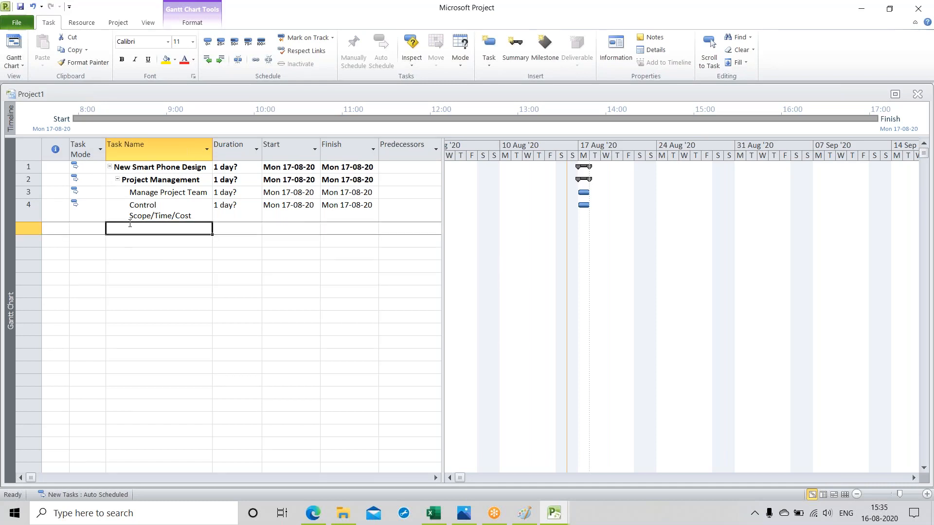
{"action": "type", "text": "Prea"}
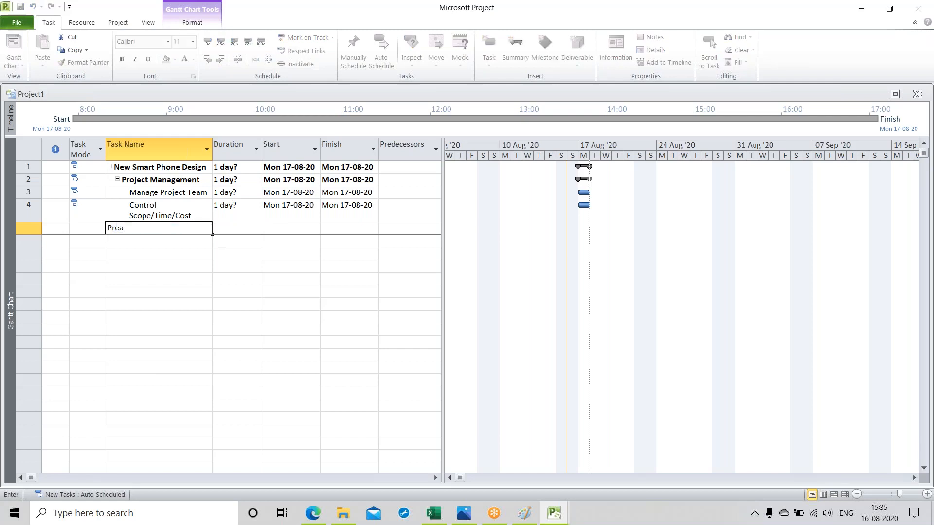
{"action": "key", "text": "BackSpace"}
{"action": "type", "text": "pare Sa"}
{"action": "key", "text": "BackSpace"}
{"action": "type", "text": "tatus Report"}
{"action": "left_click", "coordinate": [142, 278]}
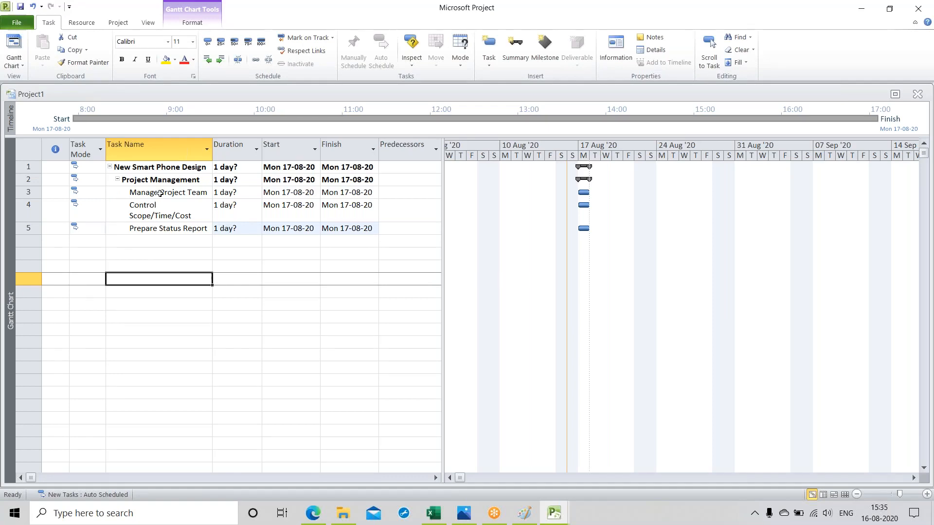
Step: Set the durations of "Manage Project Team", "Control Scope/Time/Cost" and "Prepare Status Report" to 15 days each
{"action": "left_click", "coordinate": [232, 195]}
{"action": "type", "text": "15"}
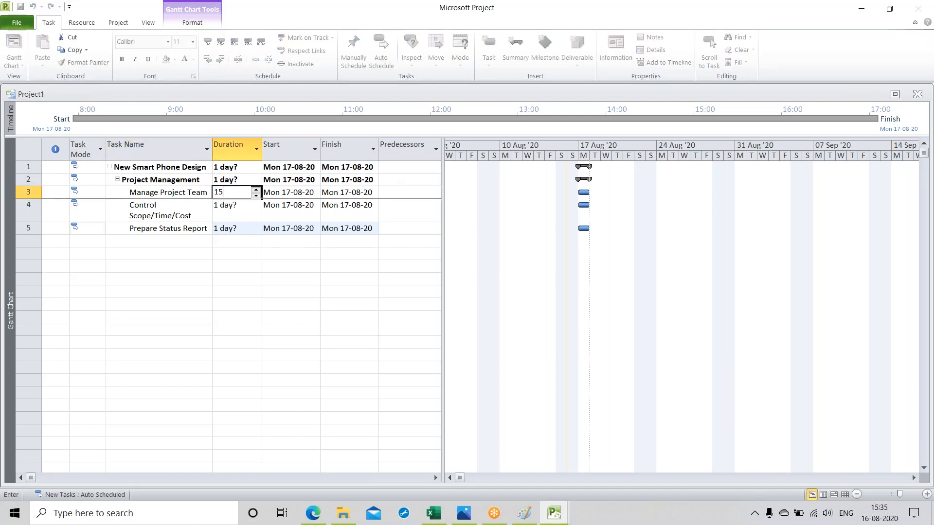
{"action": "type", "text": "d"}
{"action": "key", "text": "Return"}
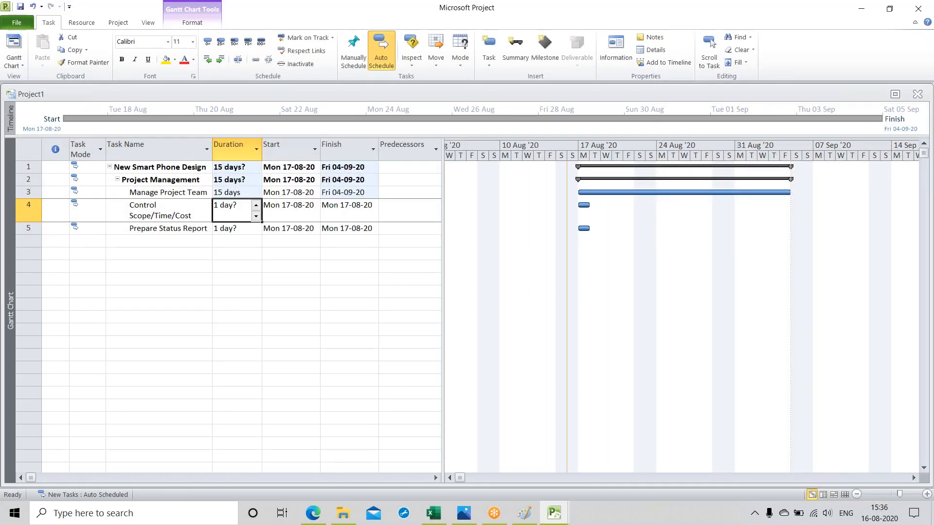
{"action": "type", "text": "15"}
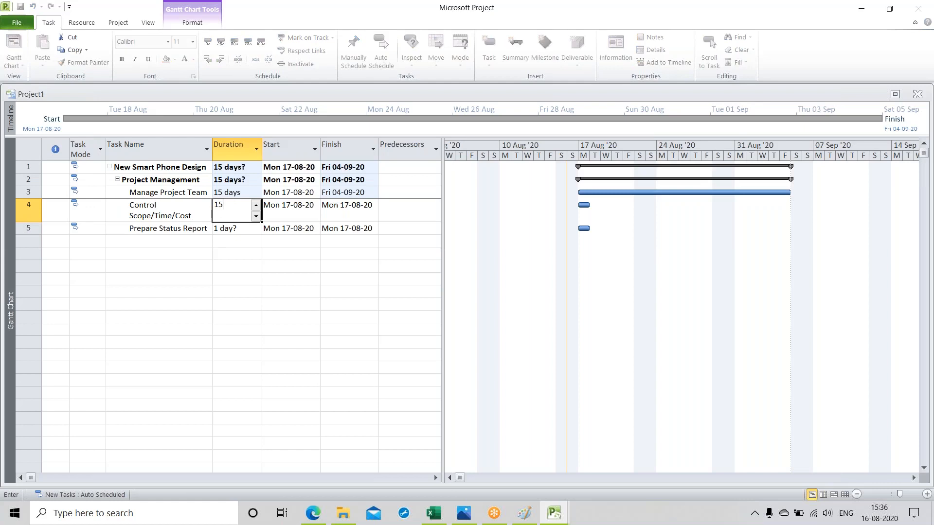
{"action": "type", "text": "d"}
{"action": "key", "text": "Return"}
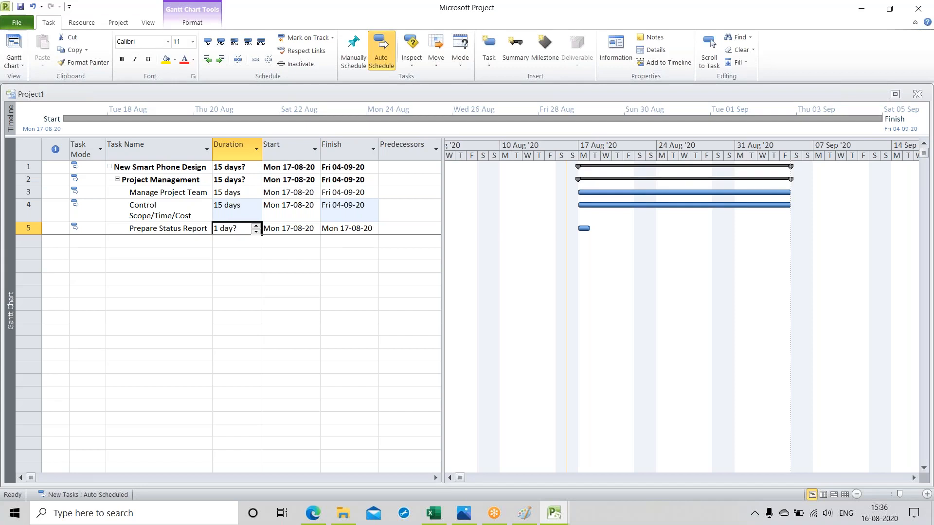
{"action": "type", "text": "15"}
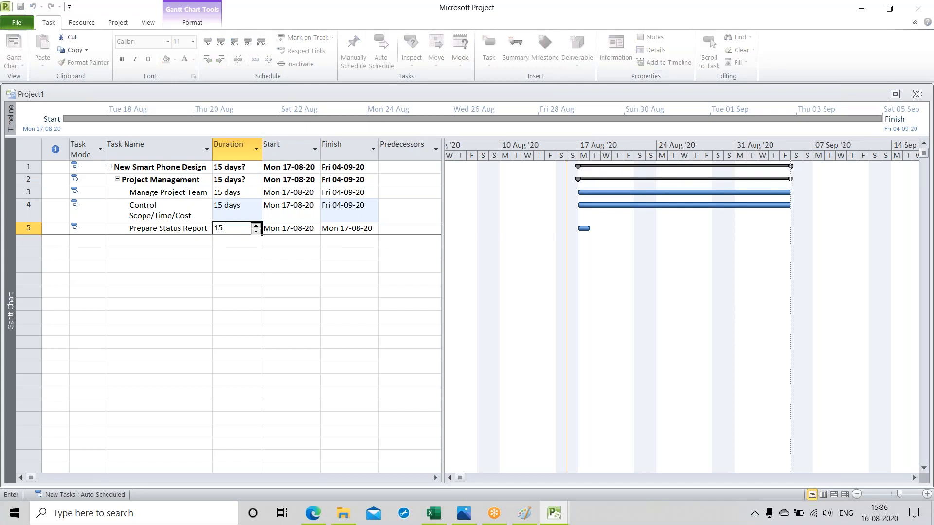
{"action": "type", "text": "d"}
{"action": "key", "text": "Return"}
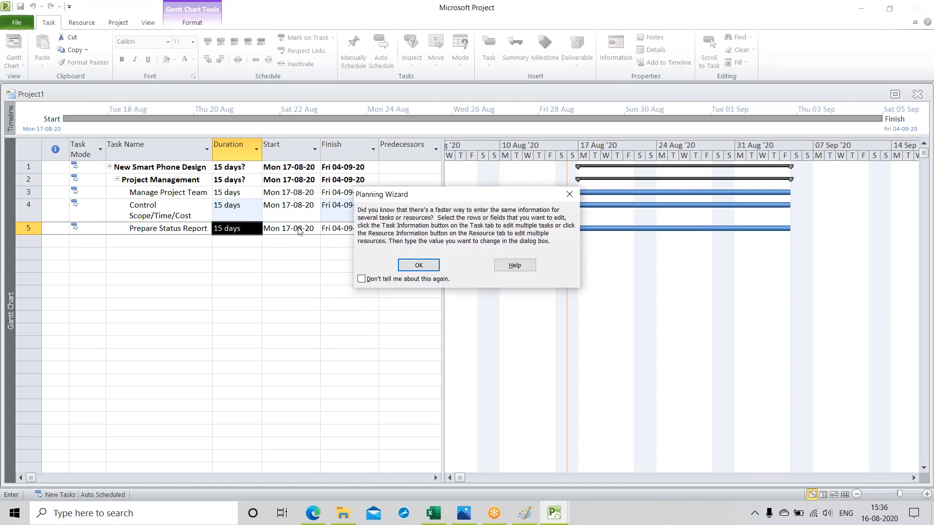
{"action": "left_click", "coordinate": [418, 265]}
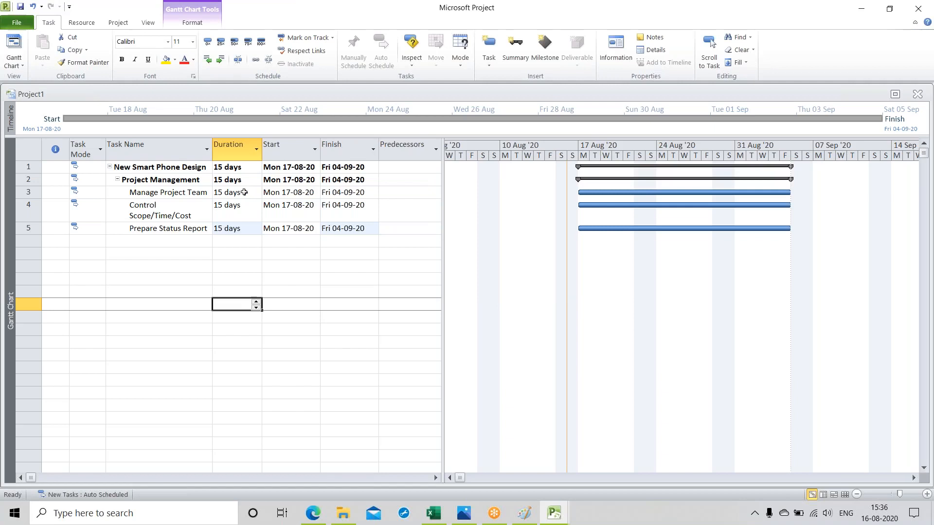
{"action": "left_click", "coordinate": [233, 209]}
{"action": "left_click", "coordinate": [231, 230]}
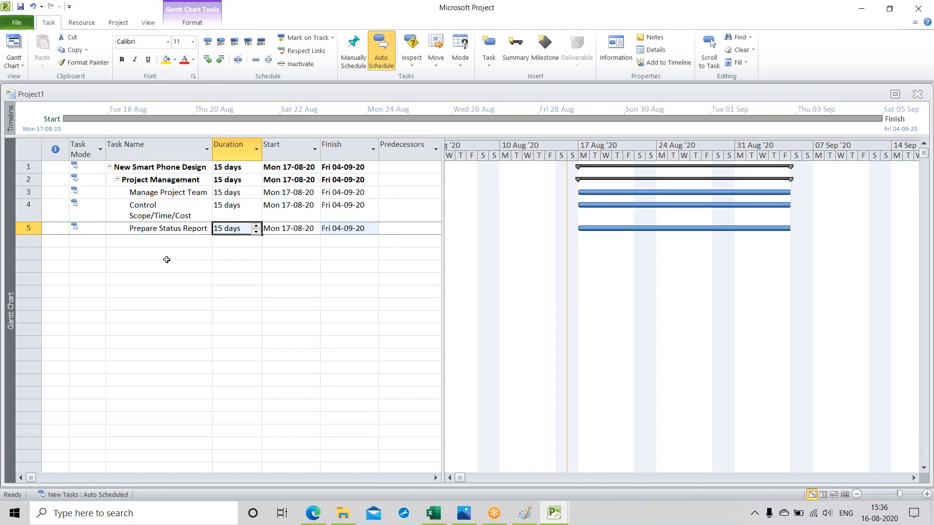
{"action": "left_click", "coordinate": [120, 242]}
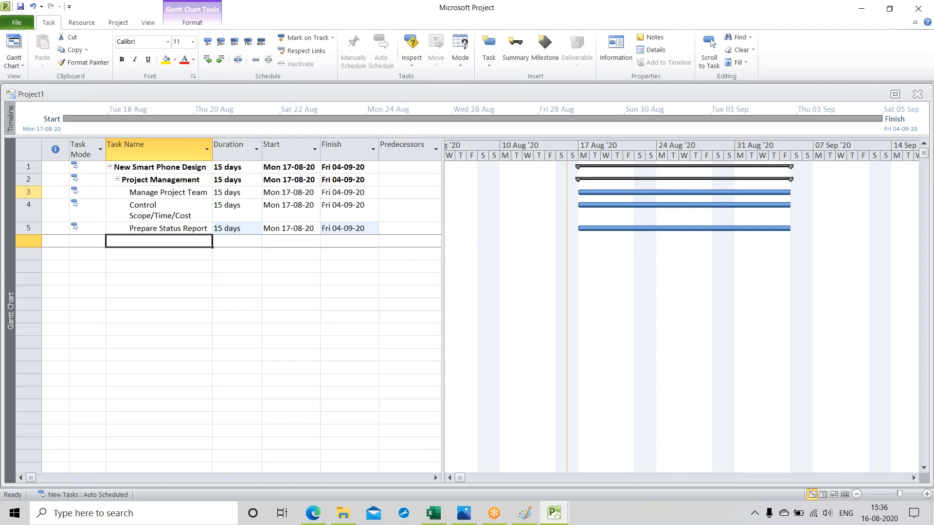
Step: Outdent "Manage Project Team" and "Project Management" to the top outline level
{"action": "left_click", "coordinate": [25, 191]}
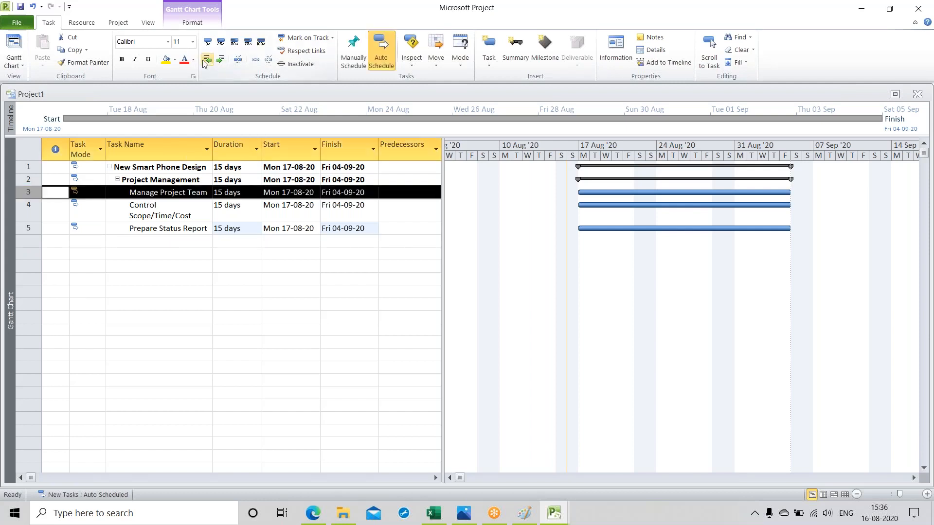
{"action": "left_click", "coordinate": [207, 59]}
{"action": "left_click", "coordinate": [207, 60]}
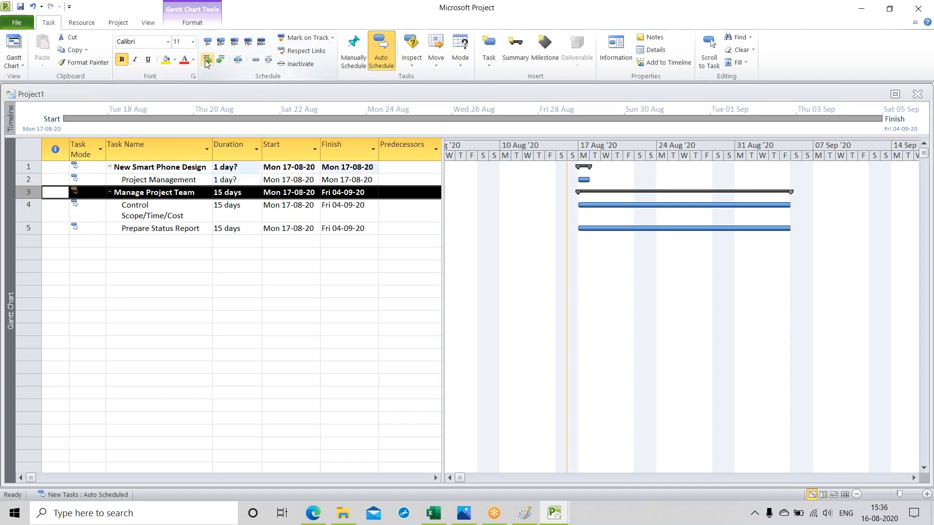
{"action": "left_click", "coordinate": [28, 179]}
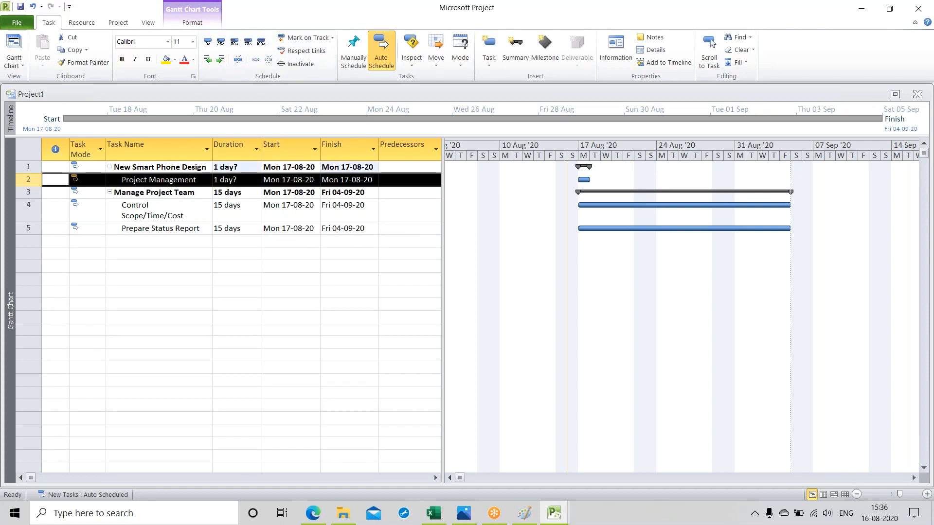
{"action": "left_click", "coordinate": [207, 59]}
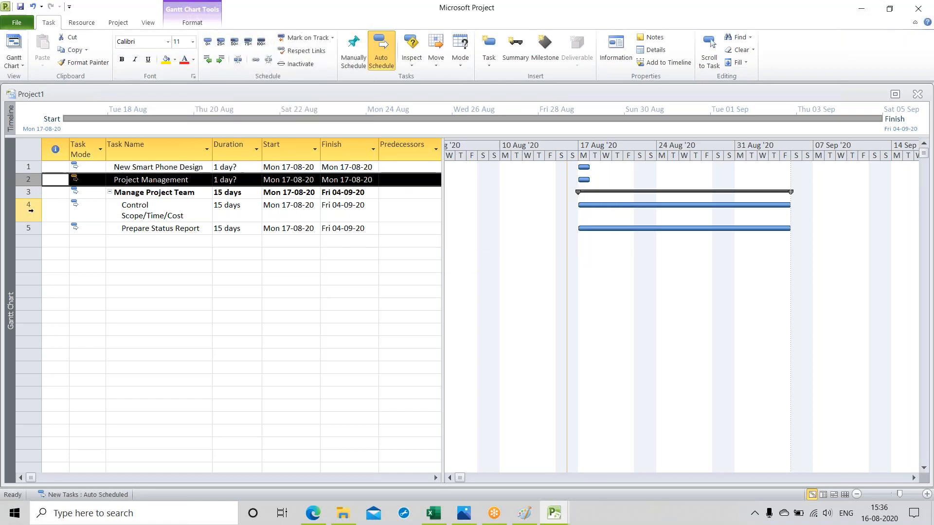
Step: Outdent "Control Scope/Time/Cost" to the top outline level
{"action": "key", "text": "Down"}
{"action": "key", "text": "Down"}
{"action": "left_click", "coordinate": [207, 60]}
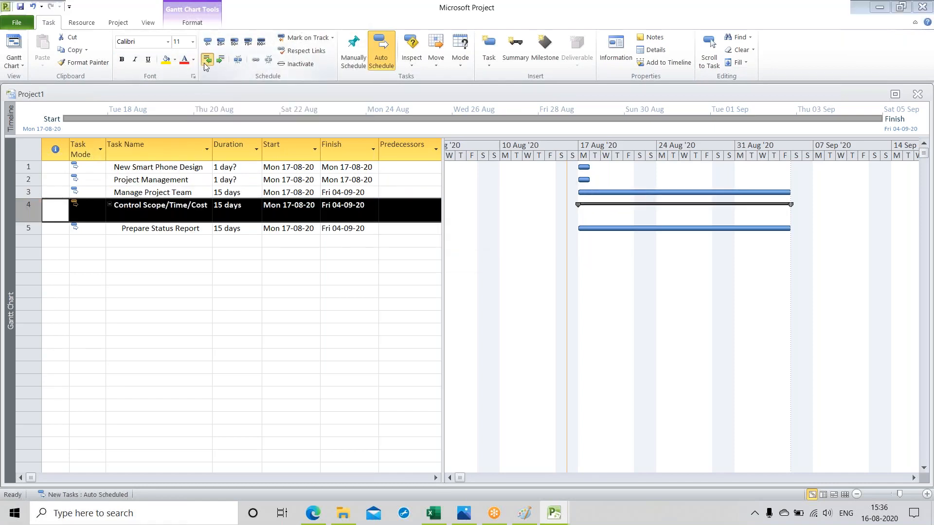
{"action": "left_click", "coordinate": [414, 243]}
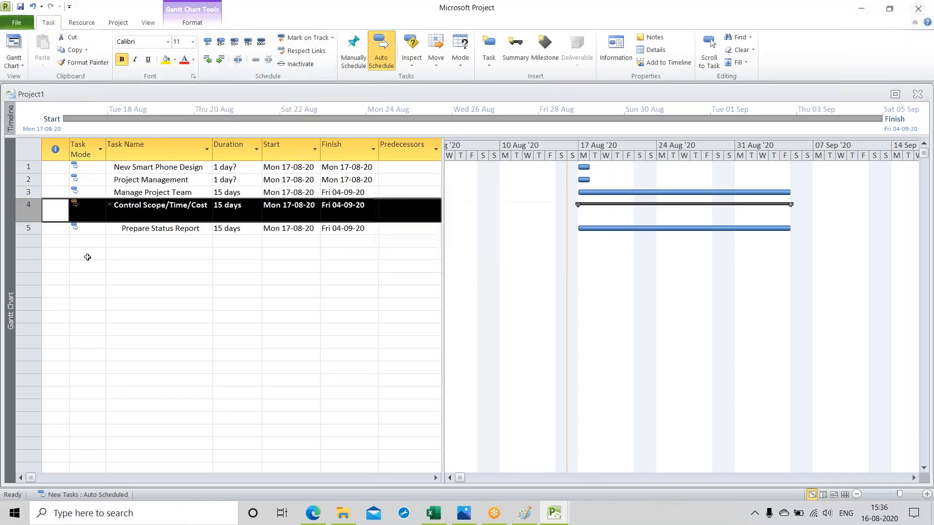
Step: Outdent "Prepare Status Report" to the top outline level
{"action": "left_click", "coordinate": [28, 228]}
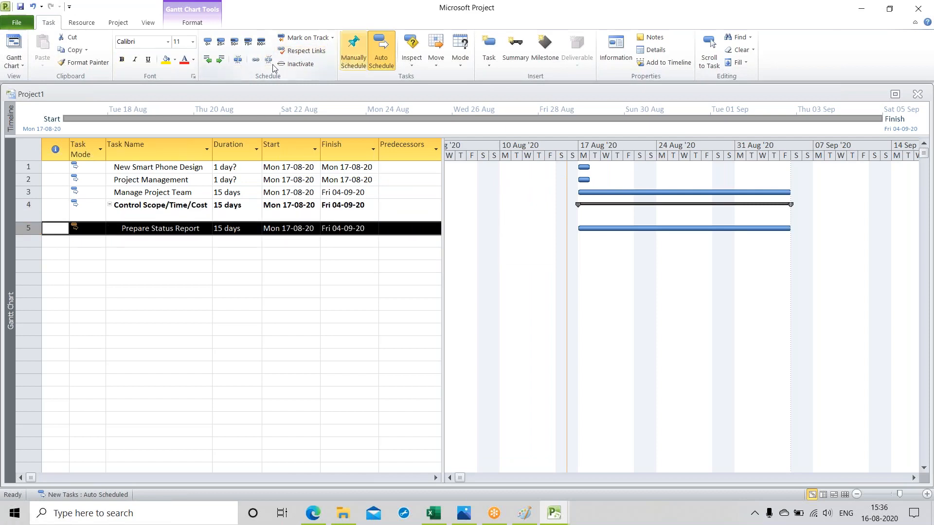
{"action": "left_click", "coordinate": [207, 59]}
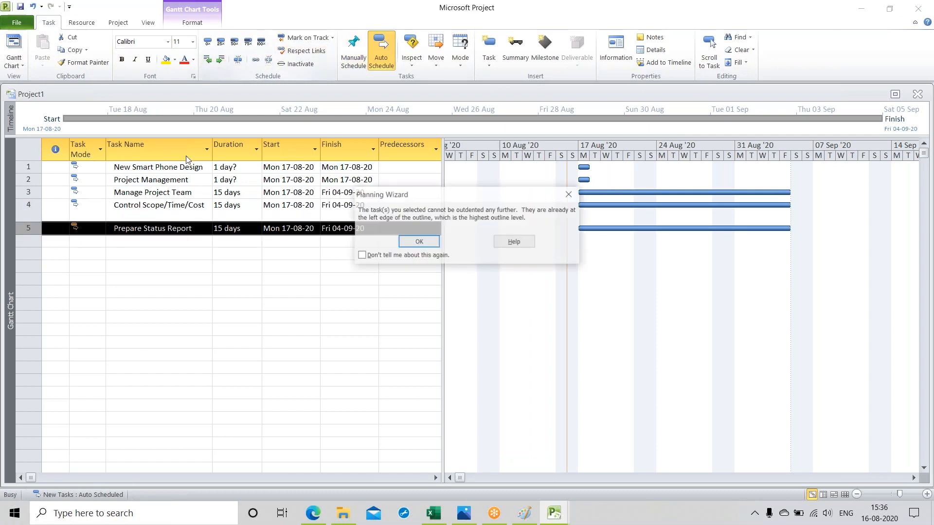
{"action": "left_click", "coordinate": [418, 242]}
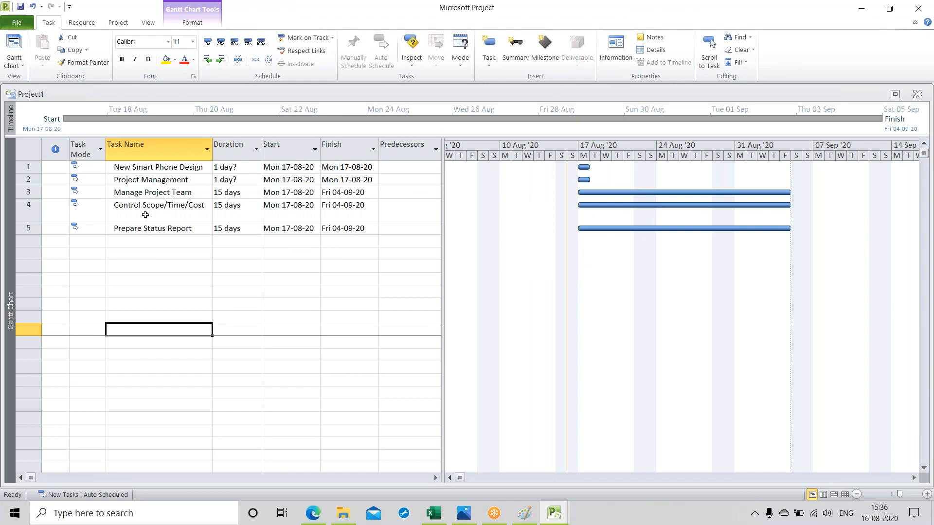
Step: Add a task named "Initiation" below "Prepare Status Report"
{"action": "left_click", "coordinate": [134, 242]}
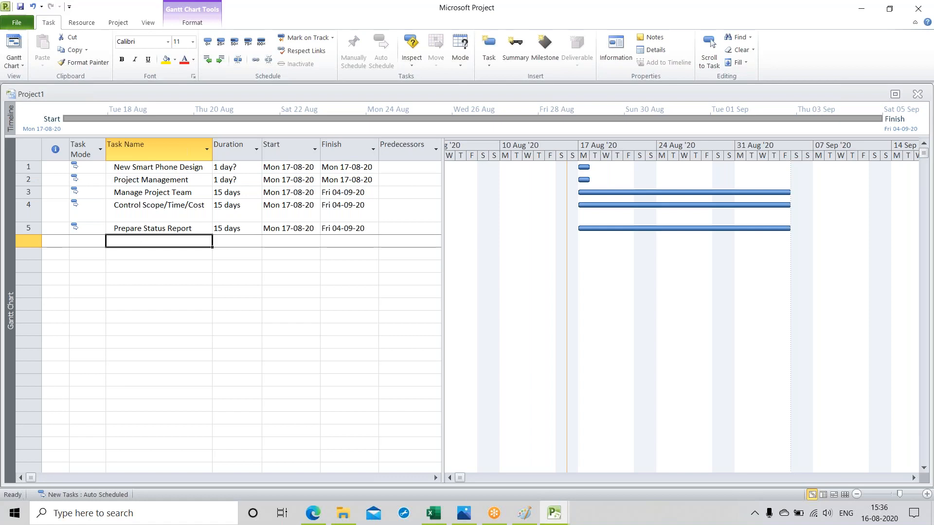
{"action": "type", "text": "Ini"}
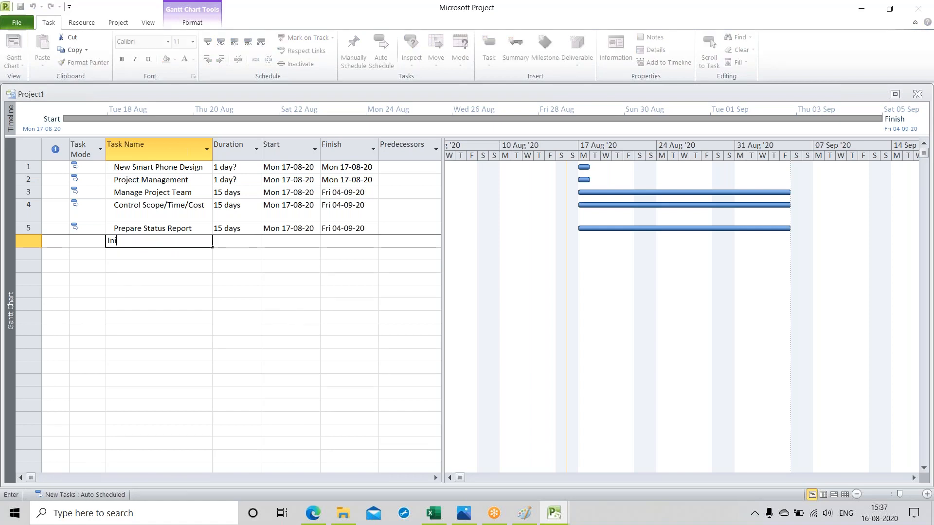
{"action": "type", "text": "tiation"}
{"action": "key", "text": "Return"}
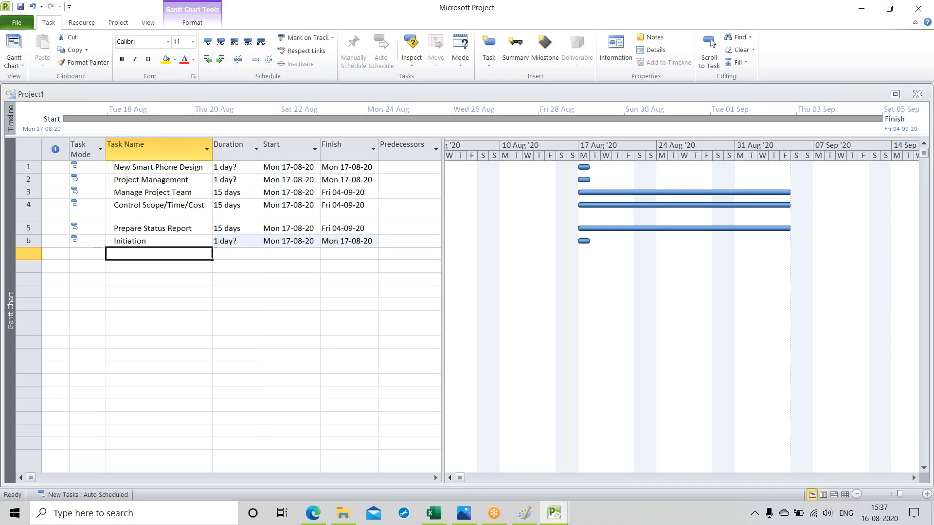
Step: Add a task named "Determine Funding Requirement" below "Initiation"
{"action": "type", "text": "Det"}
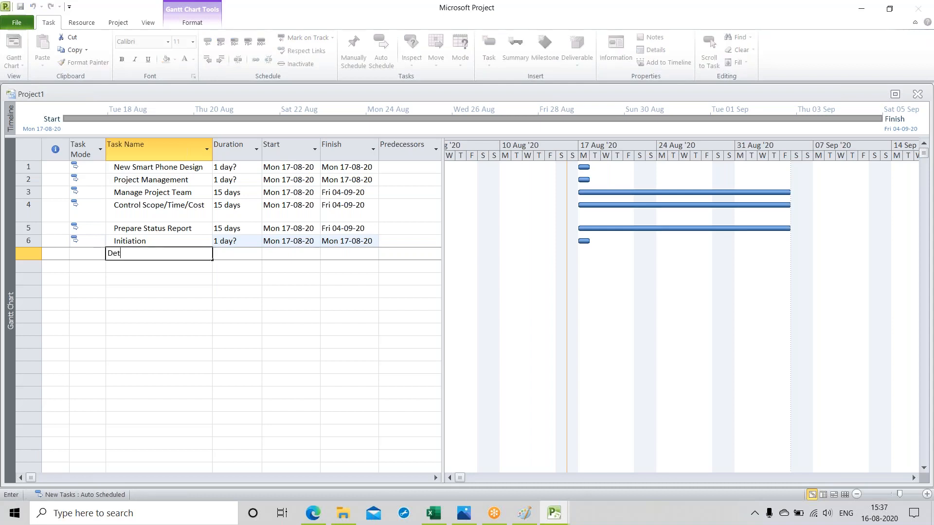
{"action": "type", "text": "ermine Funding Req"}
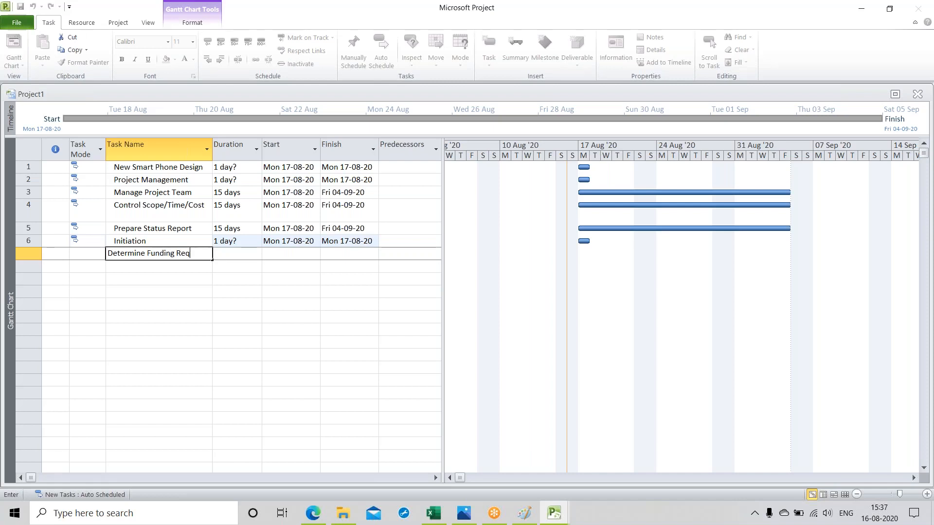
{"action": "type", "text": "uirement"}
{"action": "key", "text": "Return"}
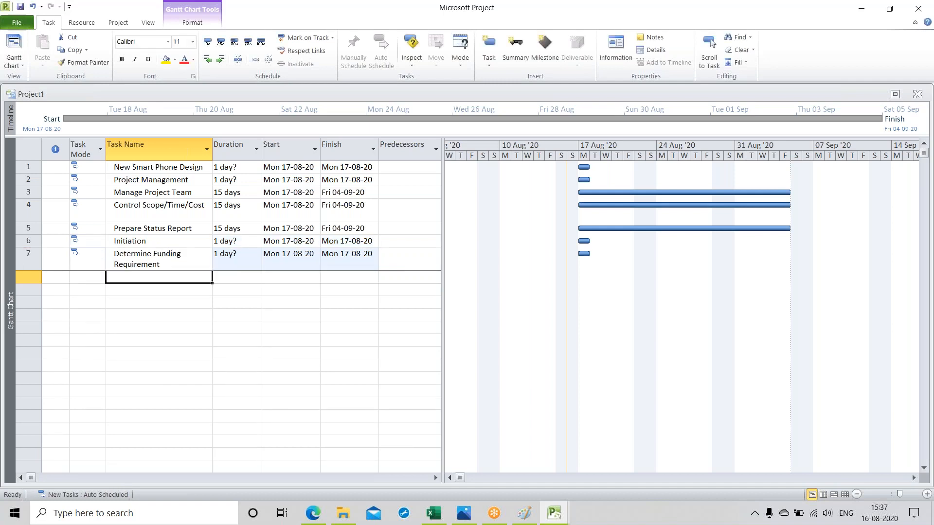
Step: Add a task named "Obtain Funding" below "Determine Funding Requirement"
{"action": "type", "text": "Obtain"}
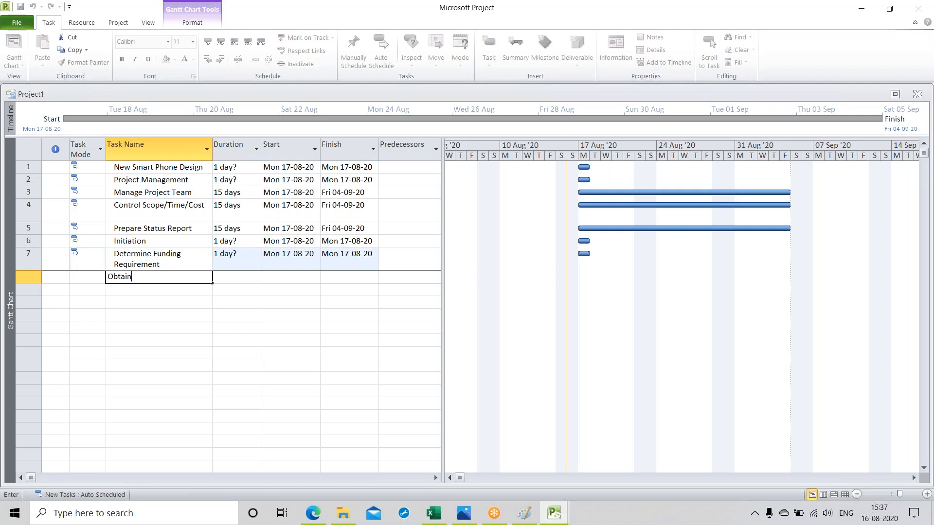
{"action": "type", "text": " Funding"}
{"action": "key", "text": "Return"}
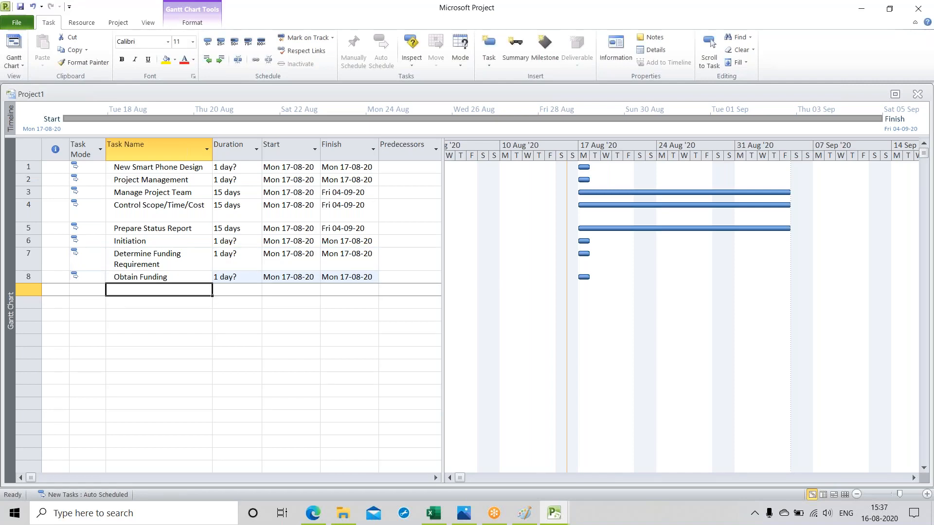
Step: Add a task named "Financial Analysis Complete" below "Obtain Funding"
{"action": "type", "text": "Fin"}
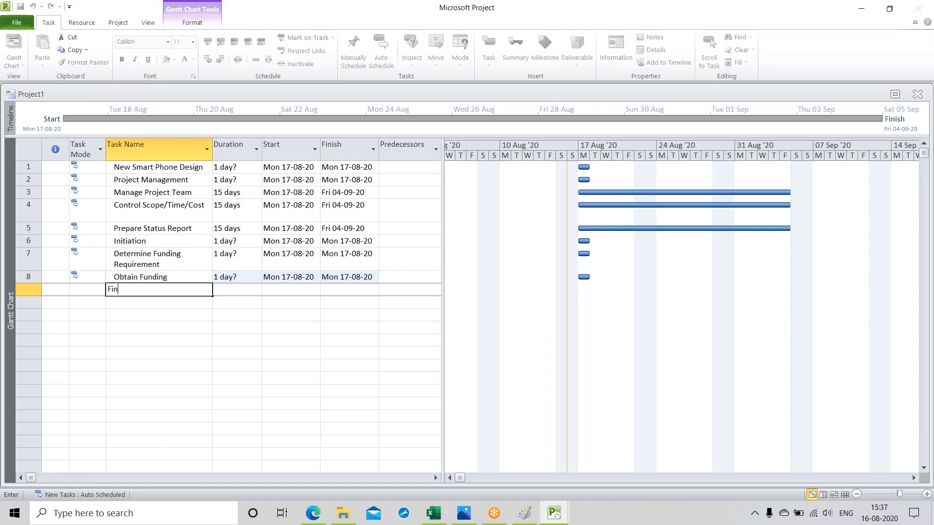
{"action": "type", "text": "ancial Analysis Complete"}
{"action": "key", "text": "Return"}
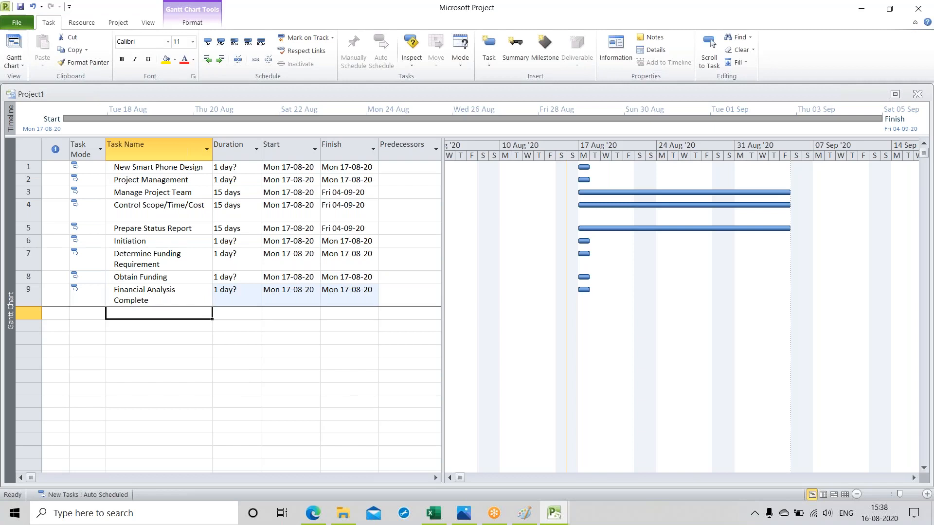
Step: Add two tasks named "Design" and "Hardware Design" below "Financial Analysis Complete"
{"action": "type", "text": "D"}
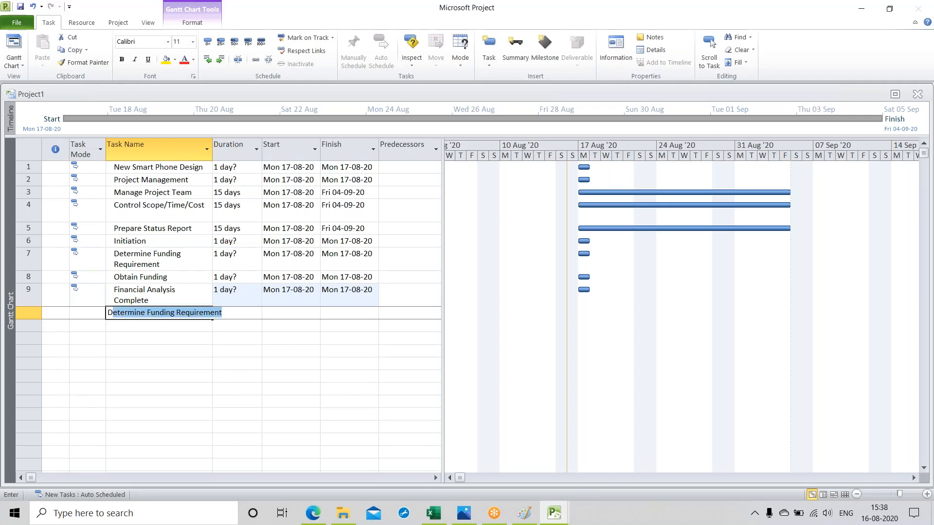
{"action": "type", "text": "esign"}
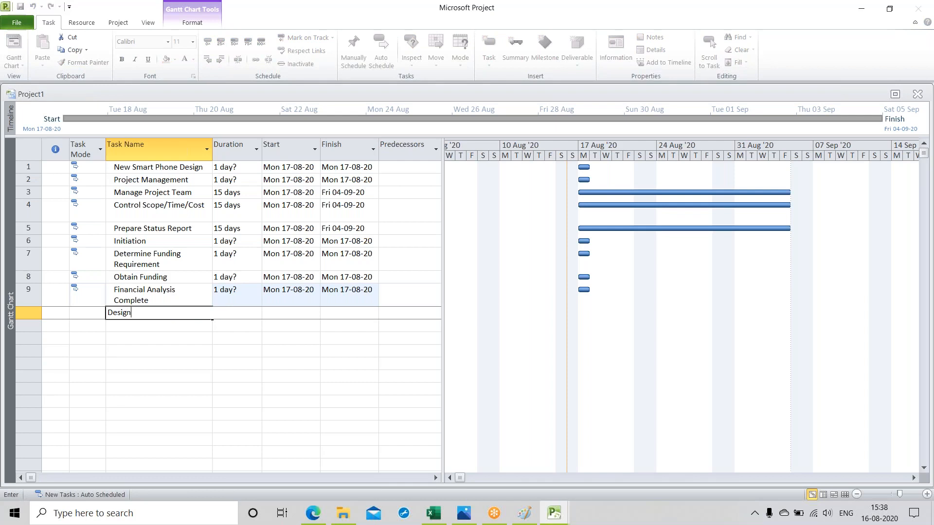
{"action": "key", "text": "Return"}
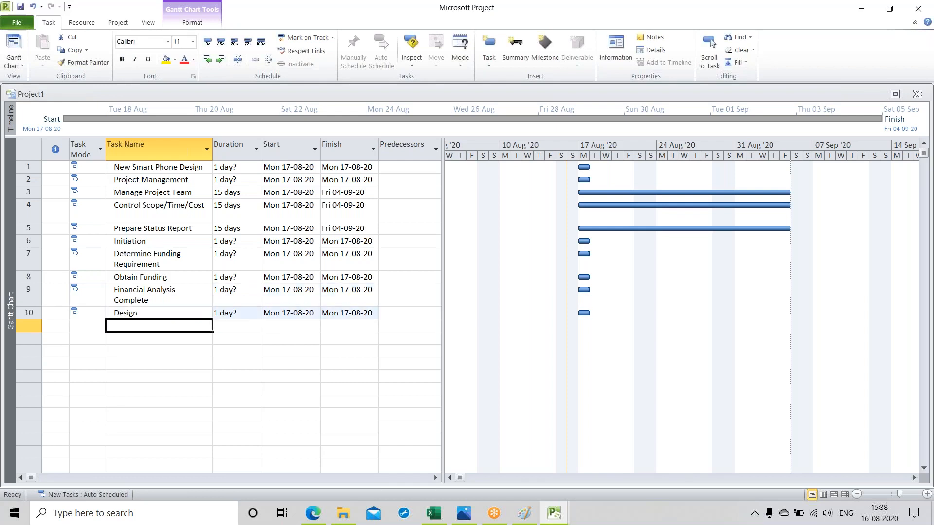
{"action": "type", "text": "Hard"}
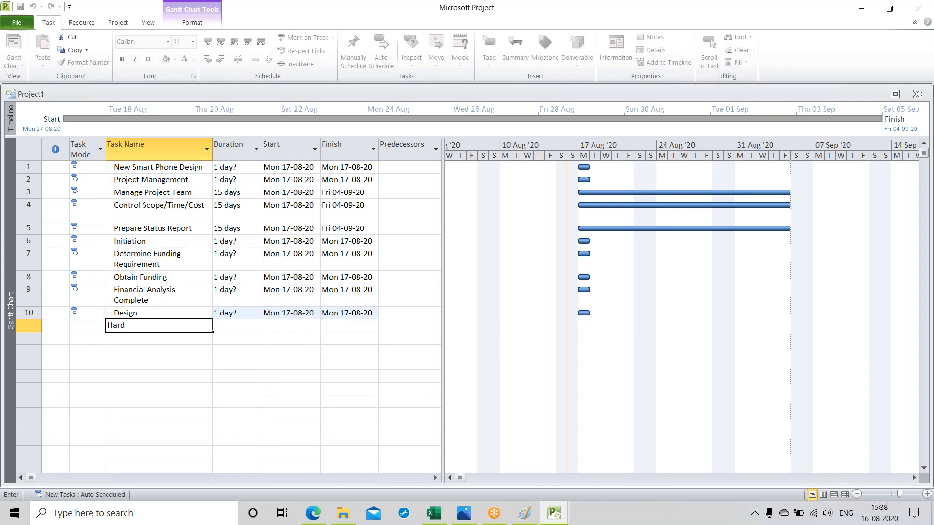
{"action": "type", "text": "ware Design"}
{"action": "key", "text": "Return"}
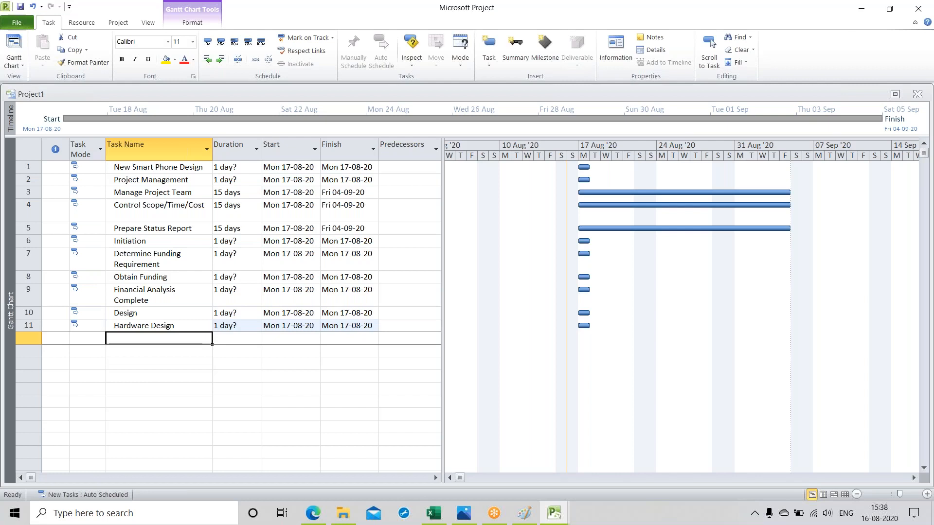
Step: Add a task named "Design Ratio & Control System" below "Hardware Design"
{"action": "type", "text": "Design"}
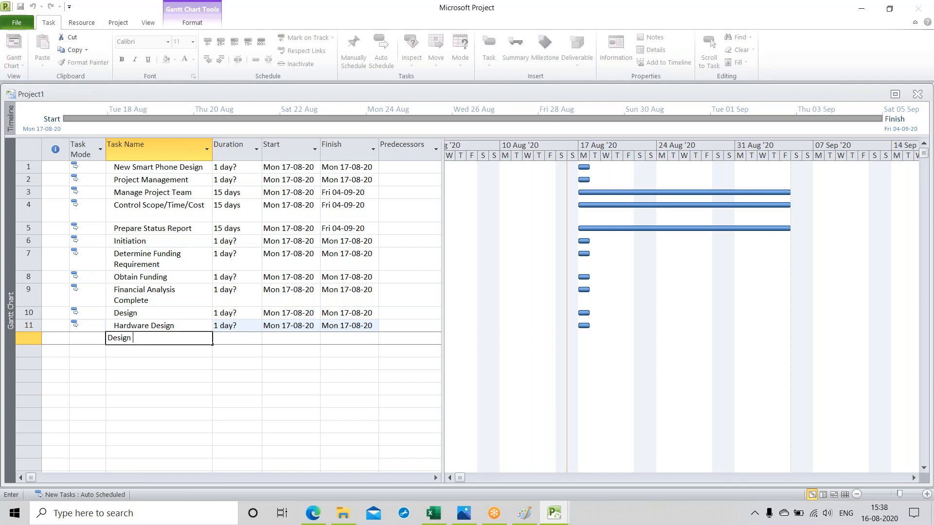
{"action": "type", "text": " Ratio & Control System"}
{"action": "key", "text": "Return"}
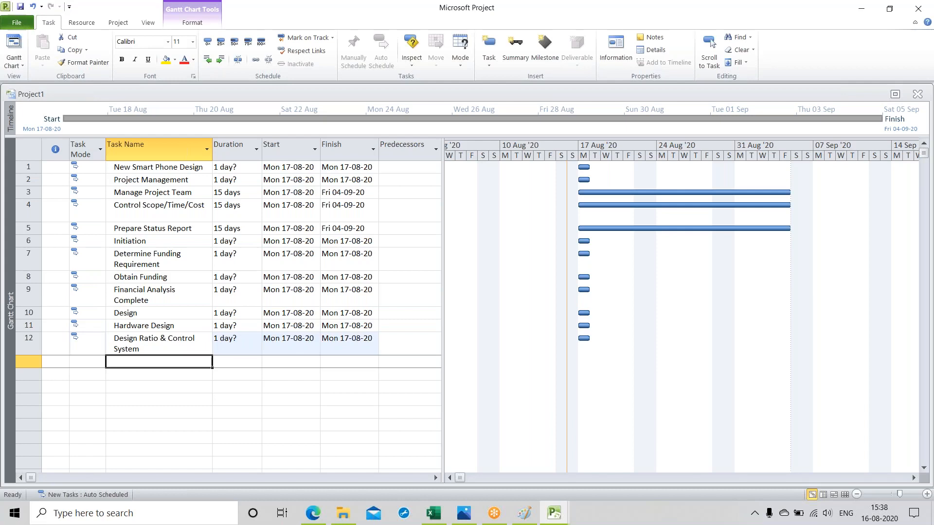
Step: Add a task named "Design Camera" below "Design Ratio & Control System"
{"action": "type", "text": "D"}
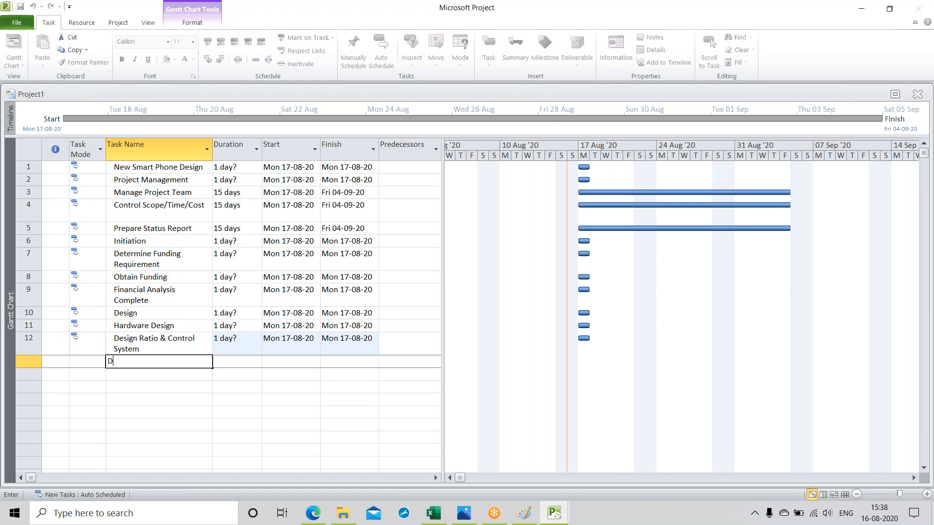
{"action": "type", "text": "esign Camera"}
{"action": "key", "text": "Return"}
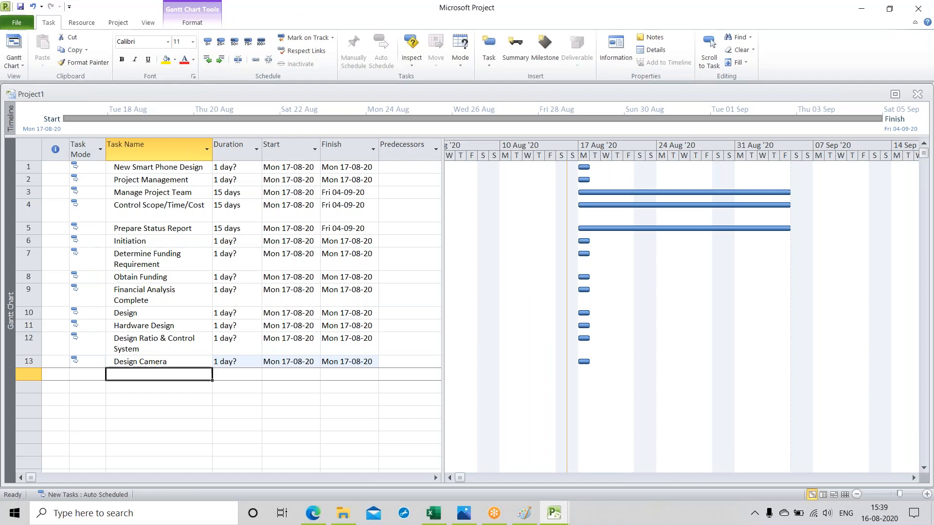
Step: Add a task named "Design User Interface" below "Design Camera"
{"action": "type", "text": "Desig"}
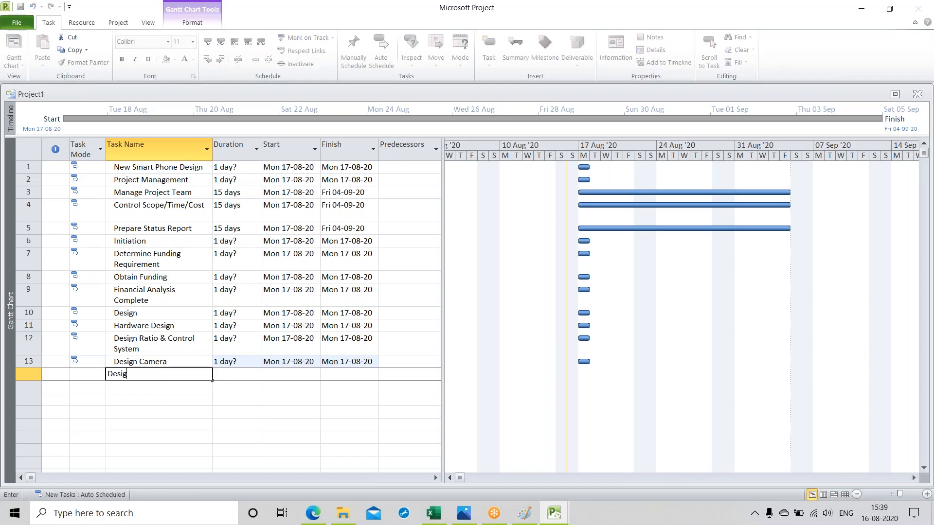
{"action": "type", "text": "n User Interface"}
{"action": "key", "text": "Return"}
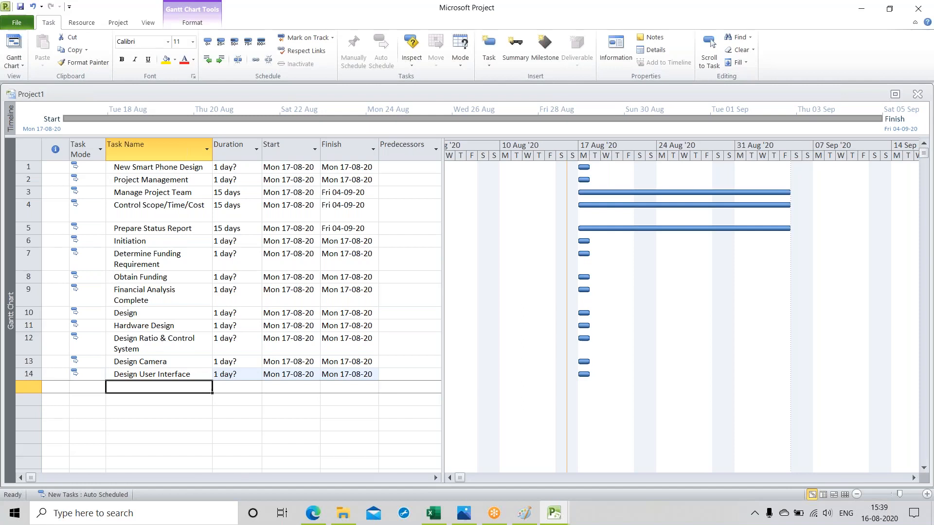
Step: Add a task named "Design Casing" below "Design User Interface"
{"action": "type", "text": "D"}
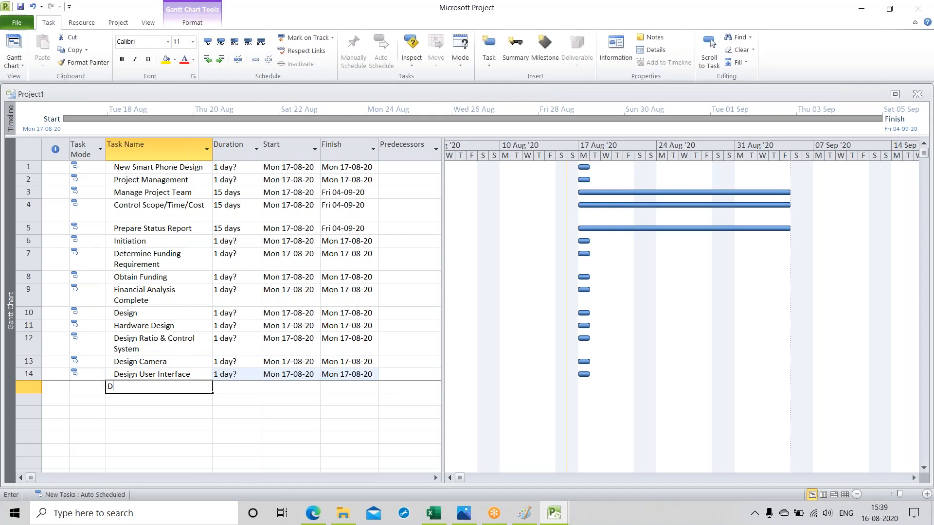
{"action": "type", "text": "esign Cas"}
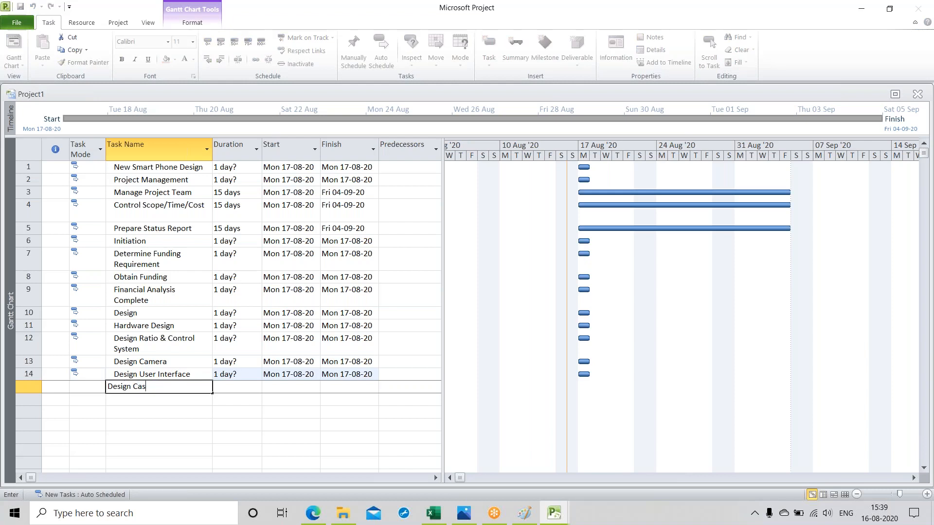
{"action": "type", "text": "ing"}
{"action": "key", "text": "Return"}
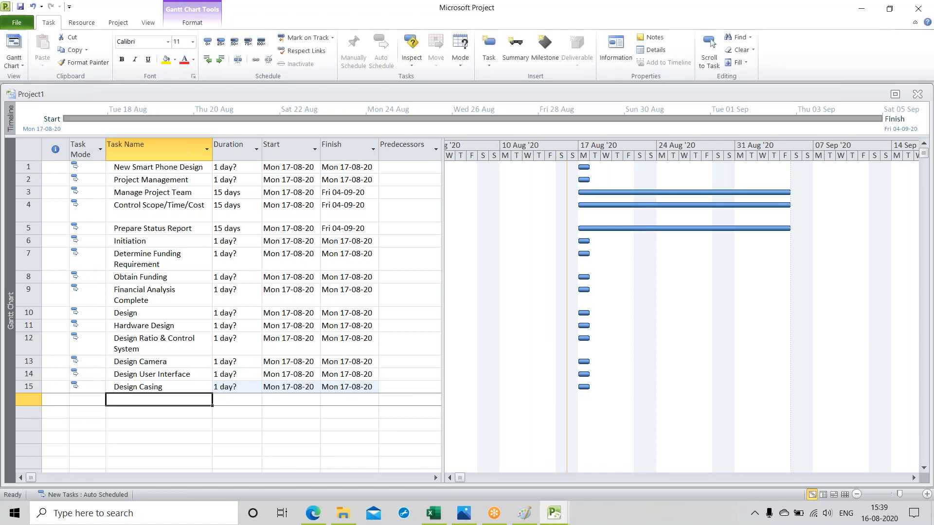
Step: Add a task named "Hardware Design Complete" below "Design Casing"
{"action": "type", "text": "Hard"}
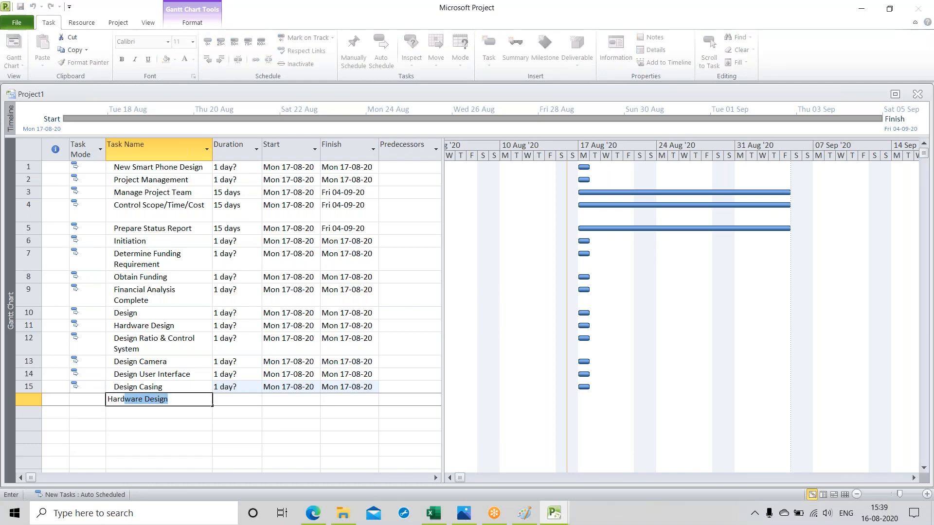
{"action": "key", "text": "Tab"}
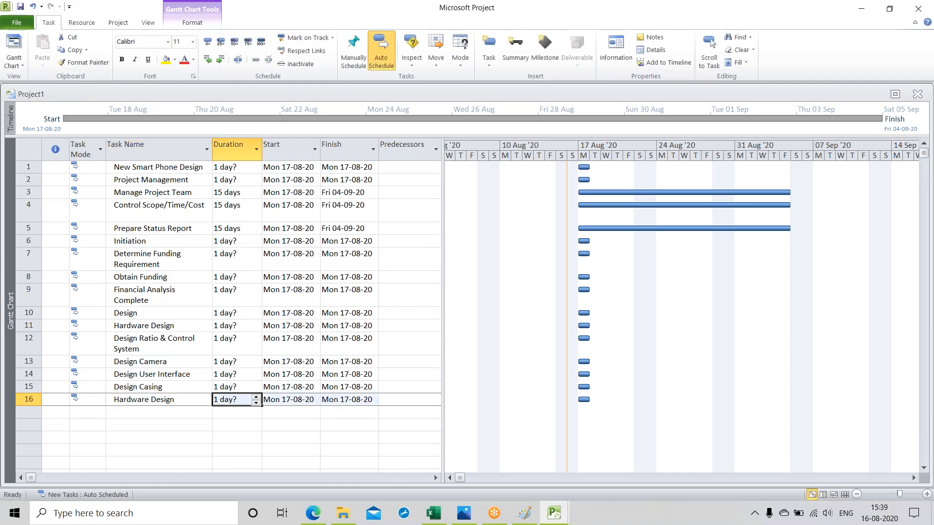
{"action": "double_click", "coordinate": [180, 398]}
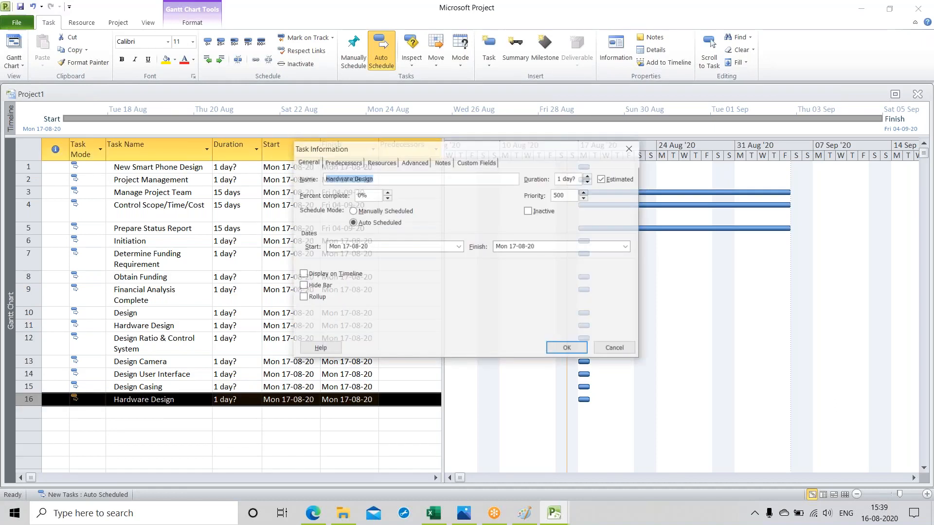
{"action": "left_click", "coordinate": [386, 182]}
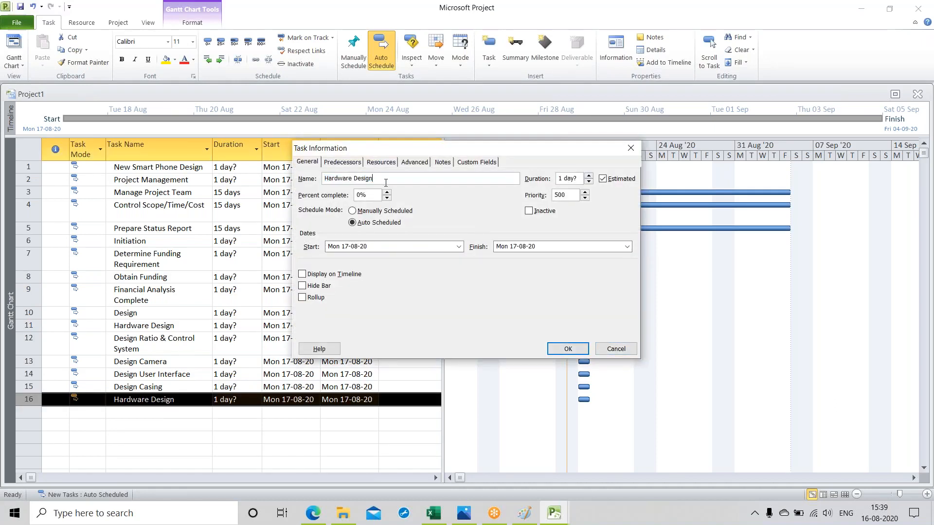
{"action": "type", "text": "Complte"}
{"action": "key", "text": "BackSpace"}
{"action": "type", "text": "ete"}
{"action": "left_click", "coordinate": [567, 349]}
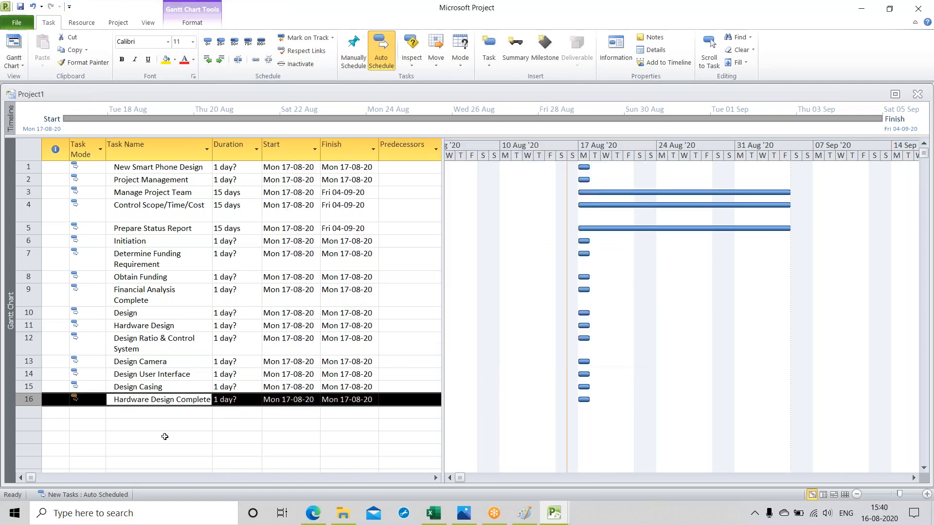
Step: Add a task named "Software Design" below "Hardware Design Complete"
{"action": "left_click", "coordinate": [165, 436]}
{"action": "left_click", "coordinate": [133, 417]}
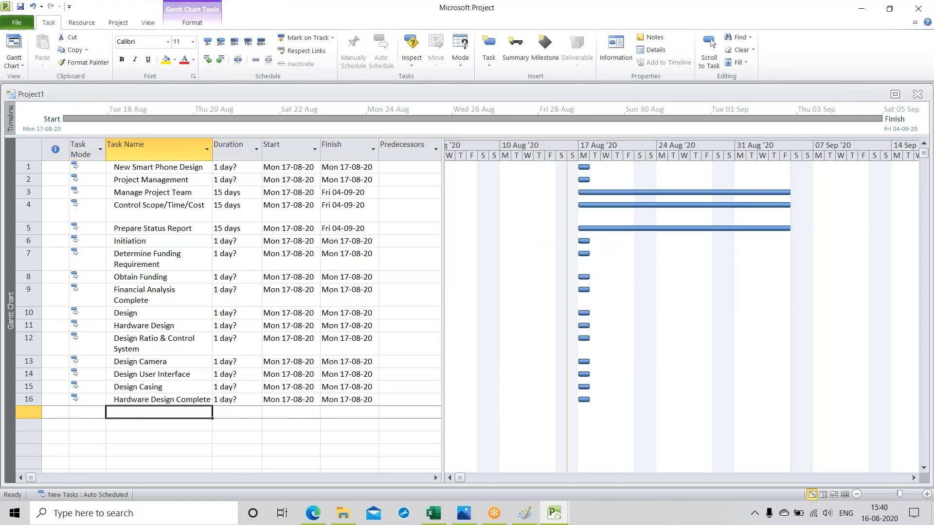
{"action": "type", "text": "S"}
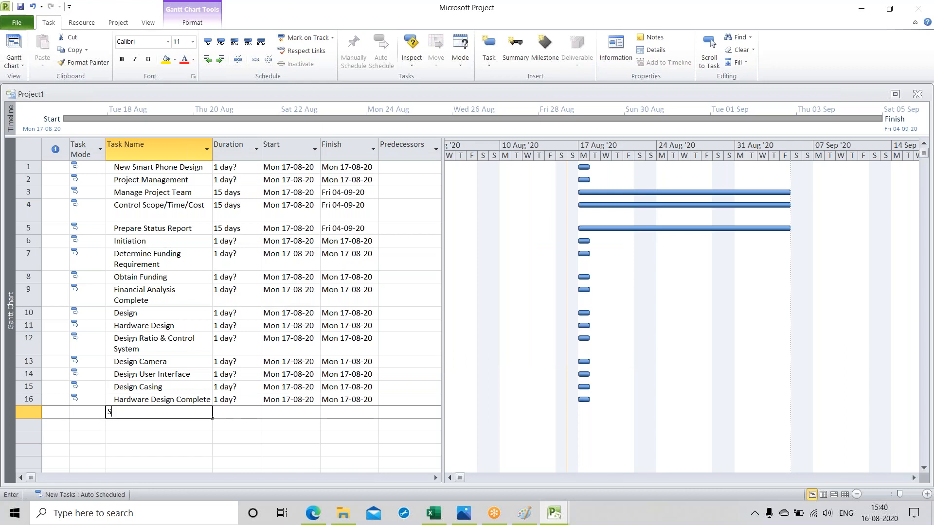
{"action": "type", "text": "oftw"}
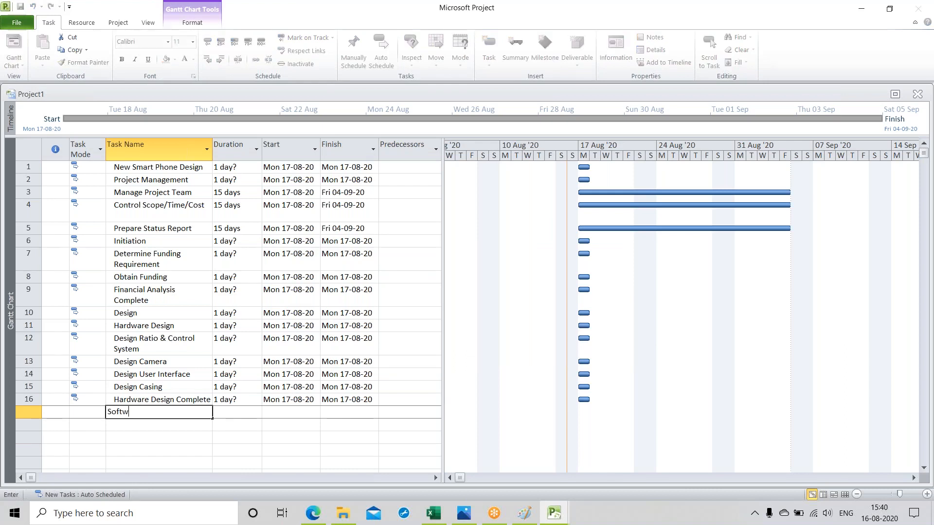
{"action": "type", "text": "are Design"}
{"action": "key", "text": "Return"}
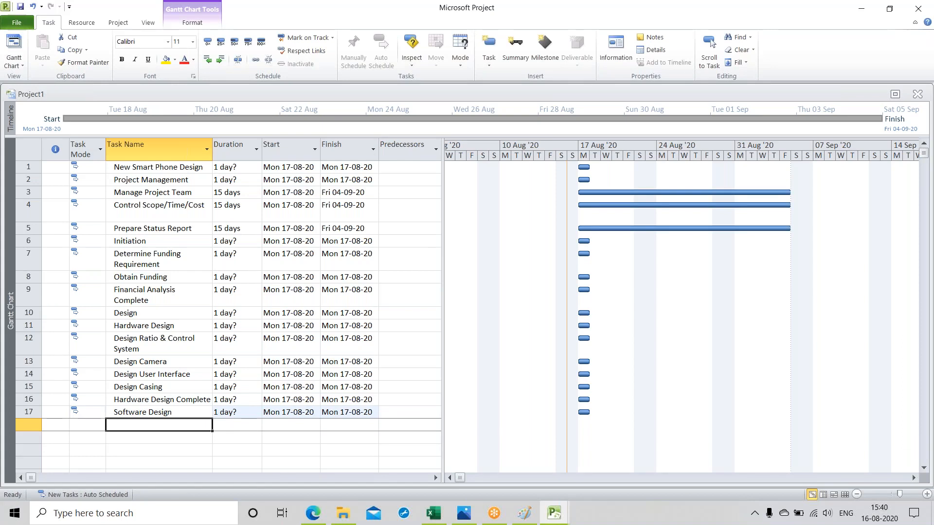
Step: Add a task named "Design Ratio & Control System Software" below "Software Design"
{"action": "type", "text": "Desi"}
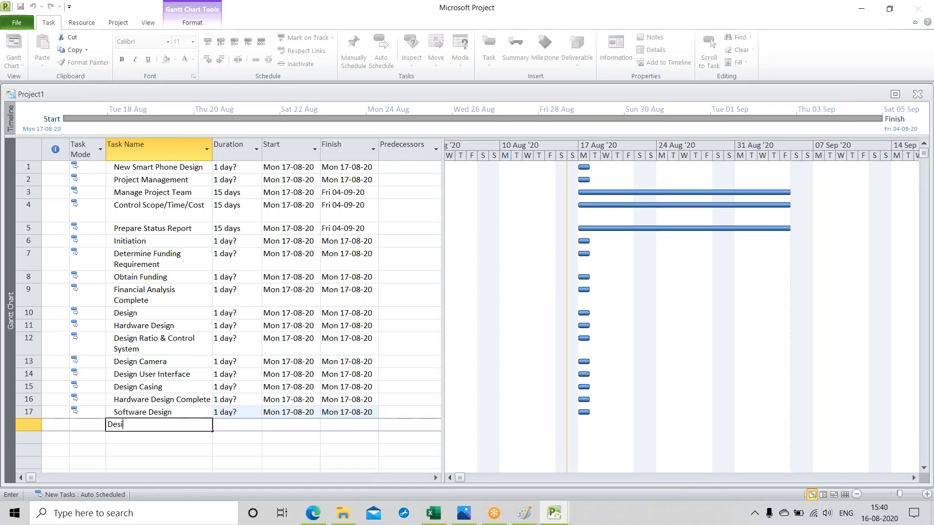
{"action": "type", "text": "gn Ratio"}
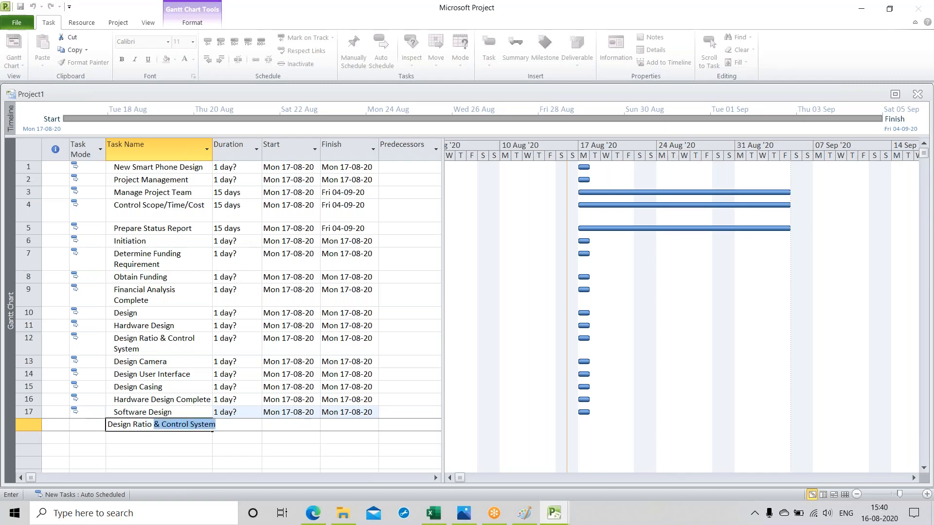
{"action": "type", "text": " & Control System"}
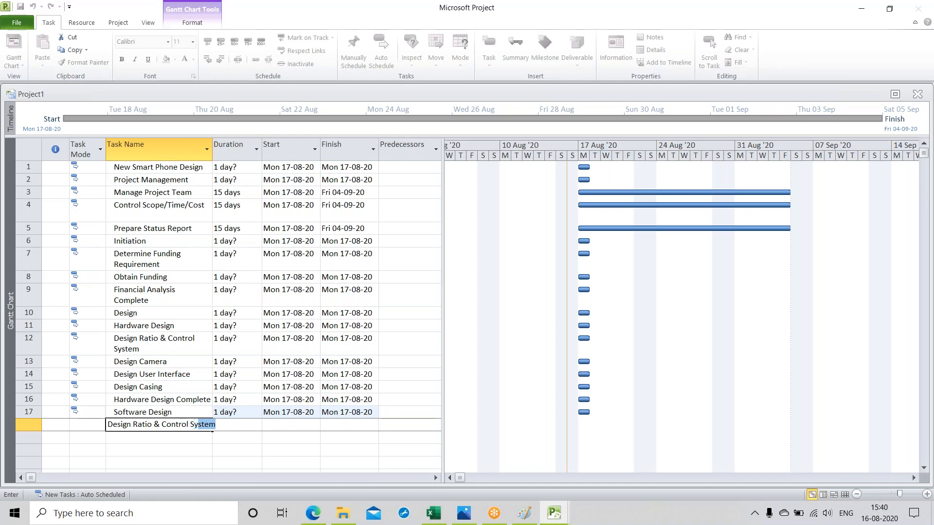
{"action": "type", "text": " Software"}
{"action": "key", "text": "Return"}
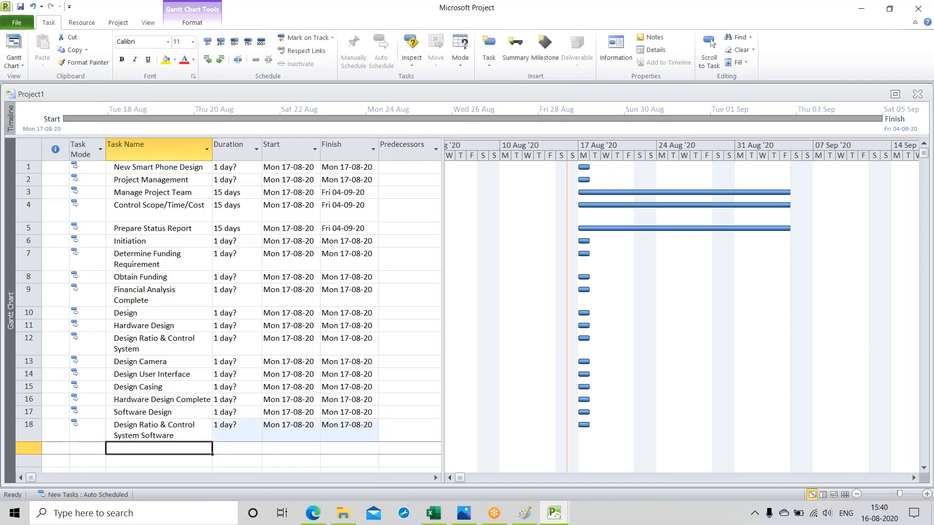
Step: Add a task named "Design Camera Software" below "Design Ratio & Control System Software"
{"action": "type", "text": "Des"}
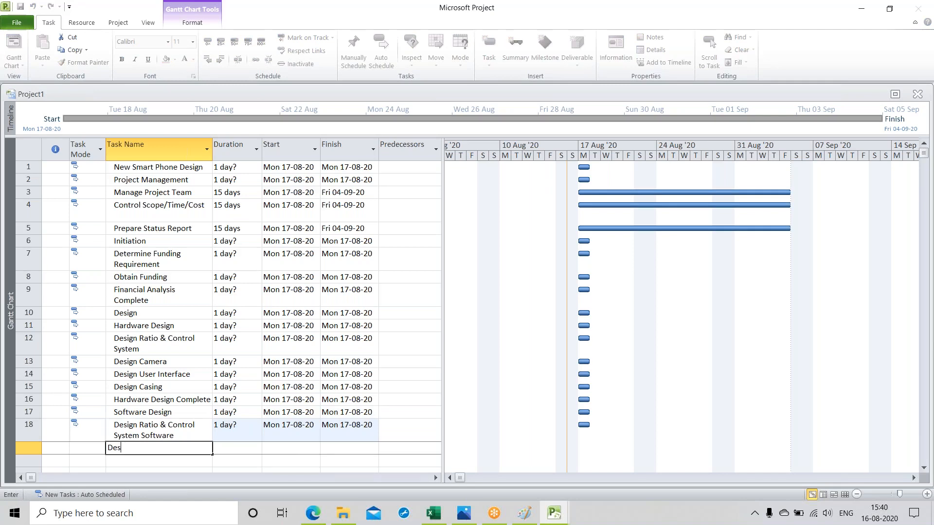
{"action": "type", "text": "ign Camer"}
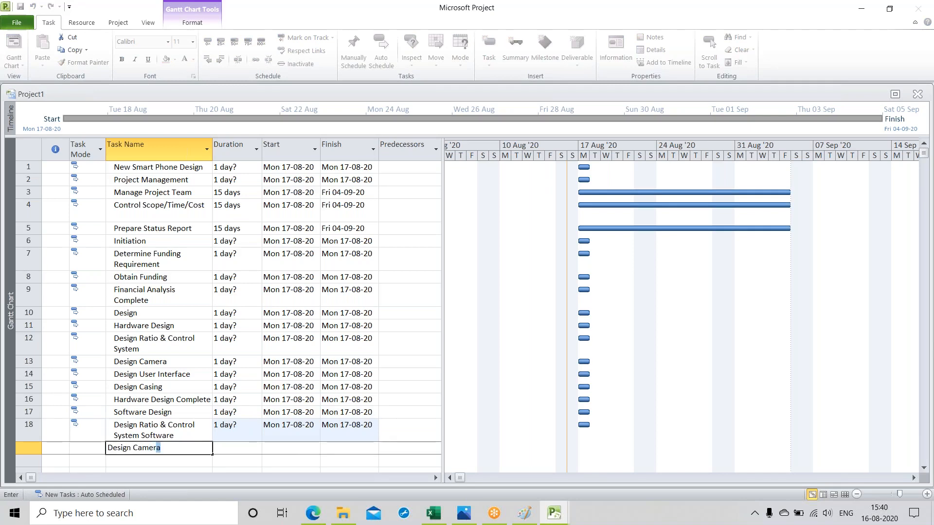
{"action": "type", "text": "a Software"}
{"action": "key", "text": "Return"}
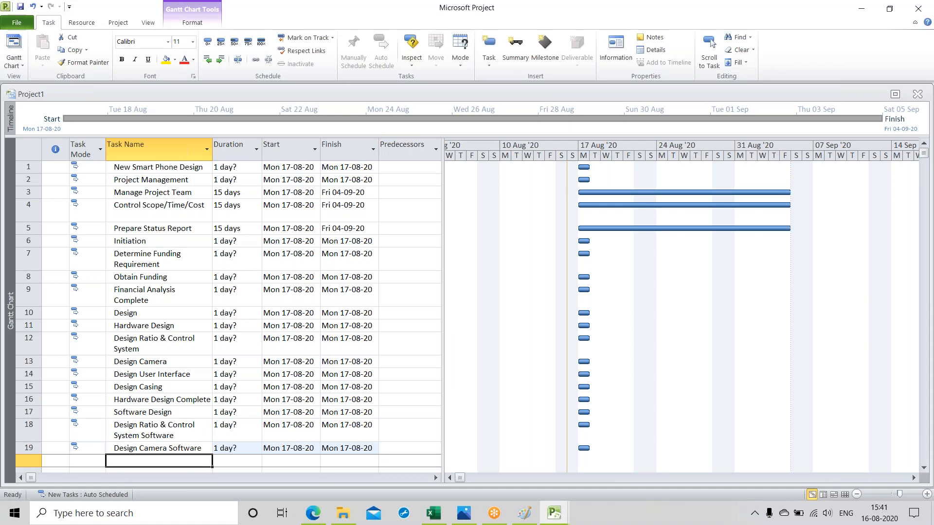
Step: Add a task named "Design User Interface Software" below "Design Camera Software"
{"action": "type", "text": "Desig"}
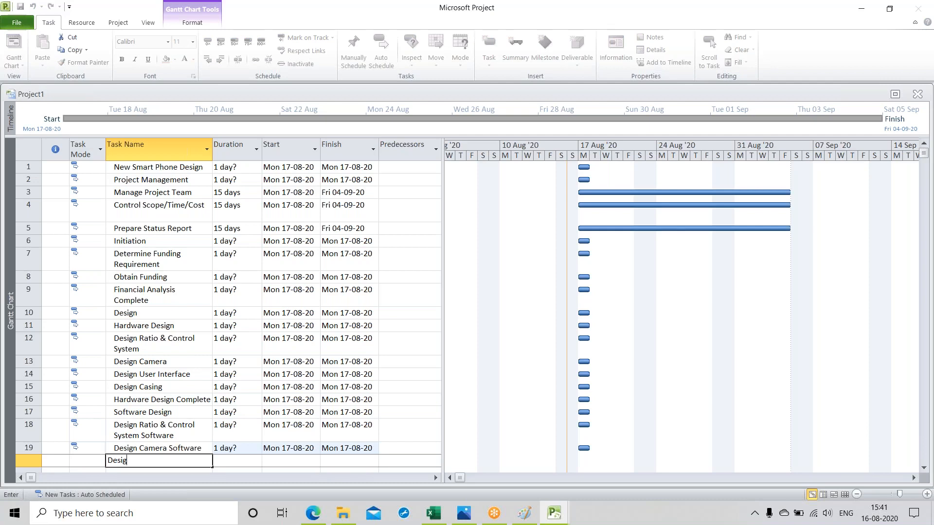
{"action": "type", "text": "n Us"}
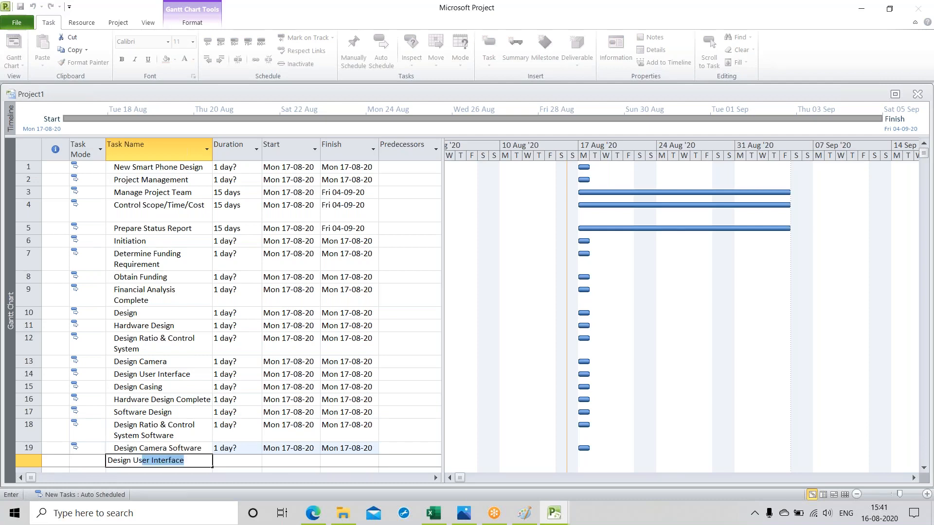
{"action": "type", "text": "er Interface Soft"}
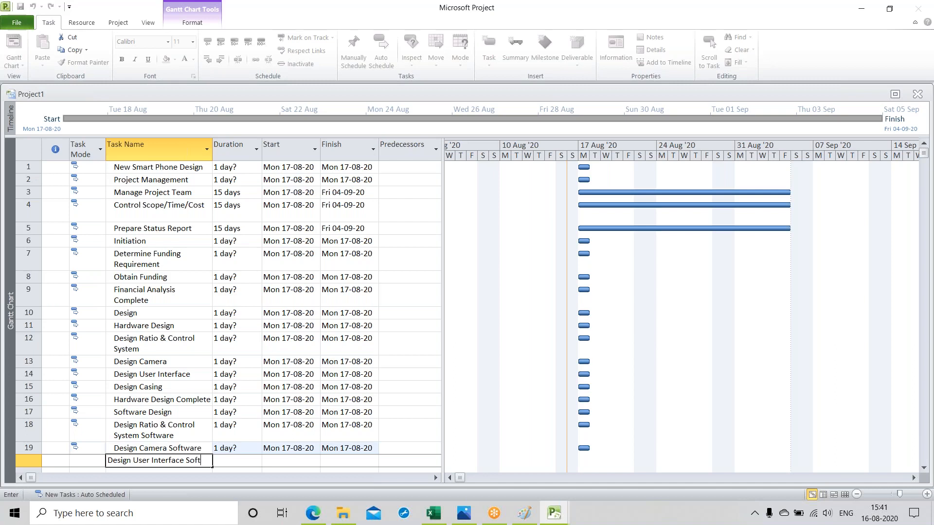
{"action": "type", "text": "ware"}
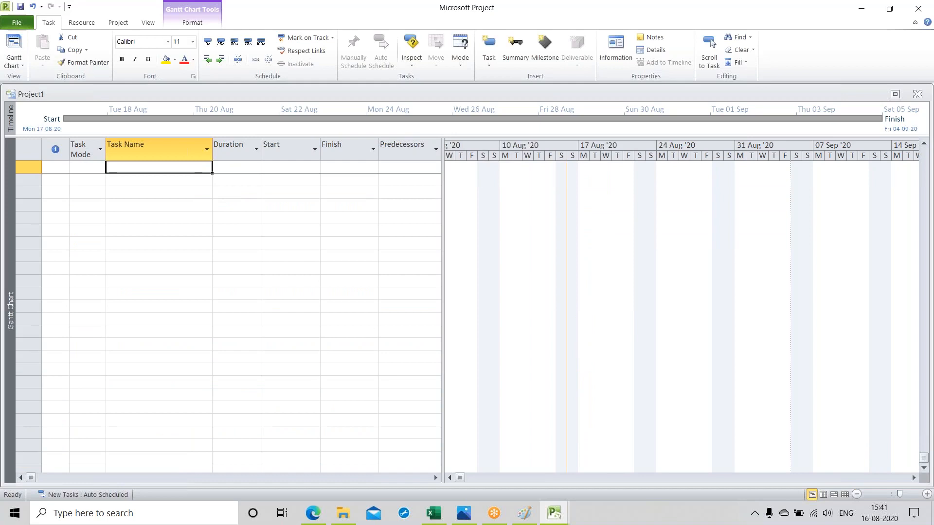
Step: Add a task named "Software Design Complete" below "Design User Interface Software"
{"action": "scroll", "coordinate": [131, 357], "scroll_direction": "up", "scroll_amount": 2}
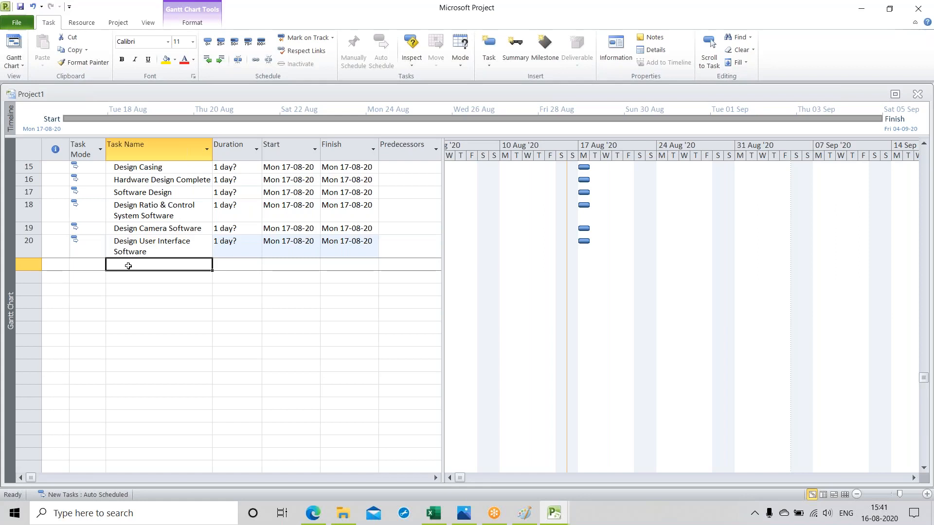
{"action": "type", "text": "S"}
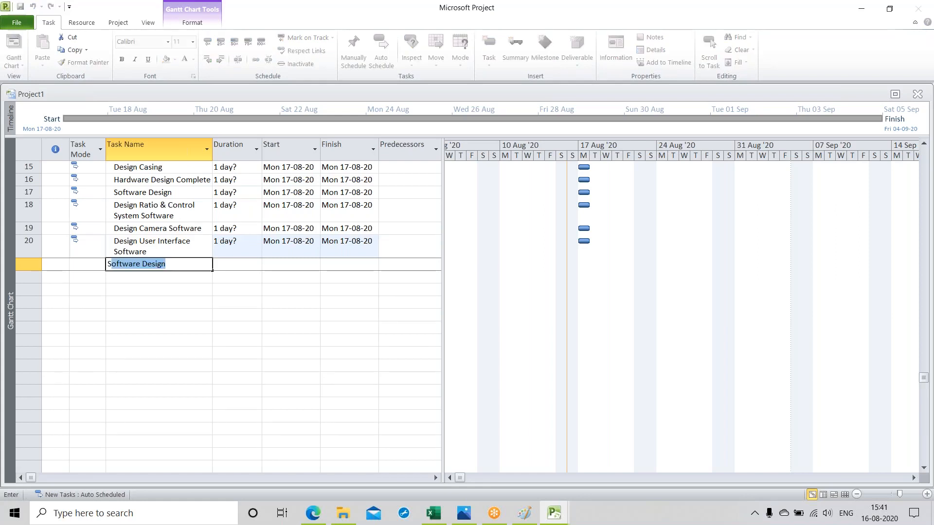
{"action": "type", "text": "oftware D"}
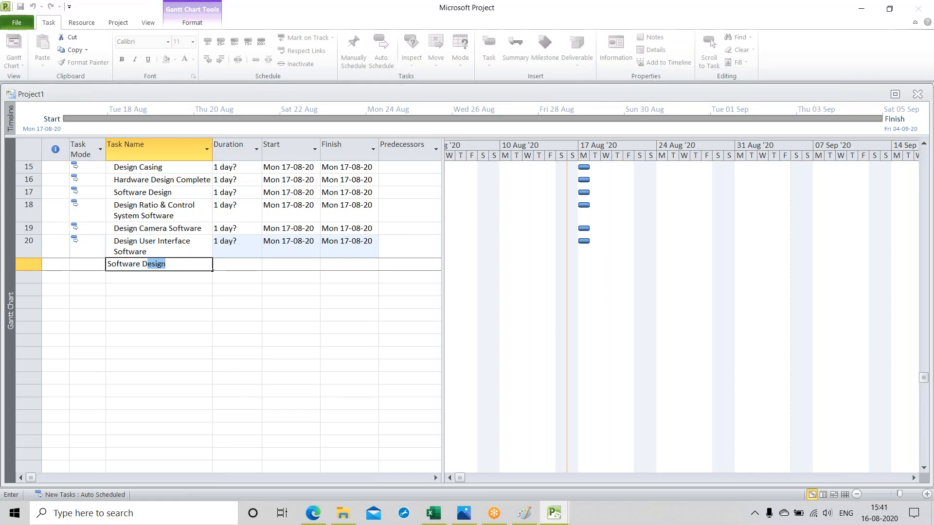
{"action": "type", "text": "esign Complete"}
{"action": "key", "text": "Return"}
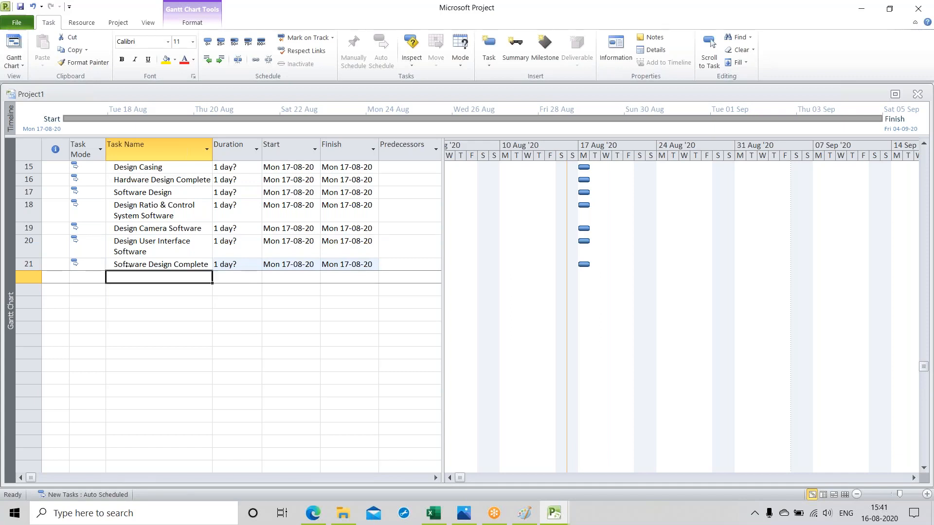
Step: Add a task named "Build Phone Prototype" below "Software Design Complete"
{"action": "type", "text": "Build"}
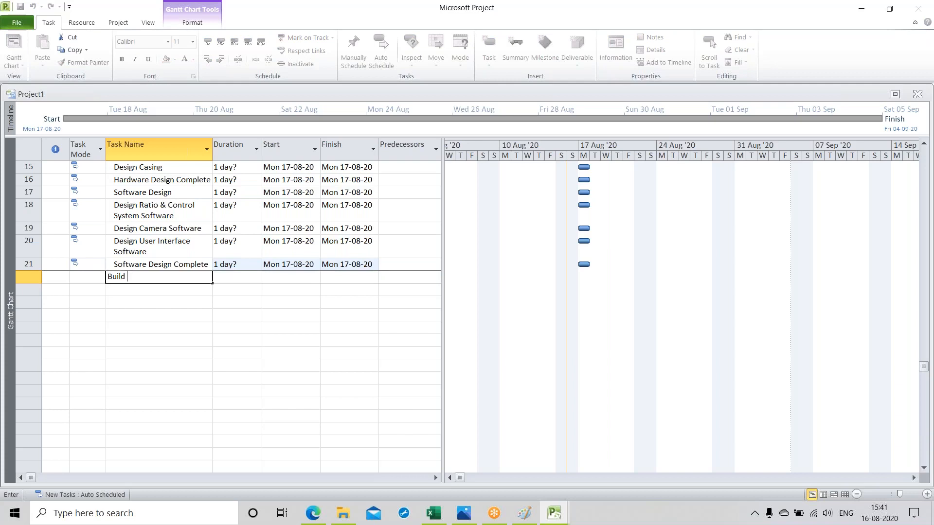
{"action": "type", "text": " Phone Prototype"}
{"action": "key", "text": "Return"}
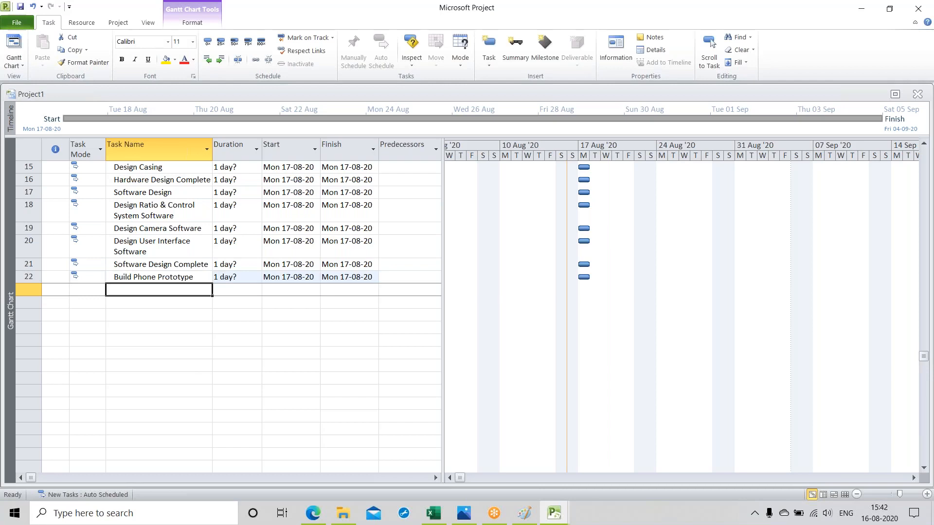
Step: Add a task named "Produce Phone" below "Build Phone Prototype"
{"action": "type", "text": "Prod"}
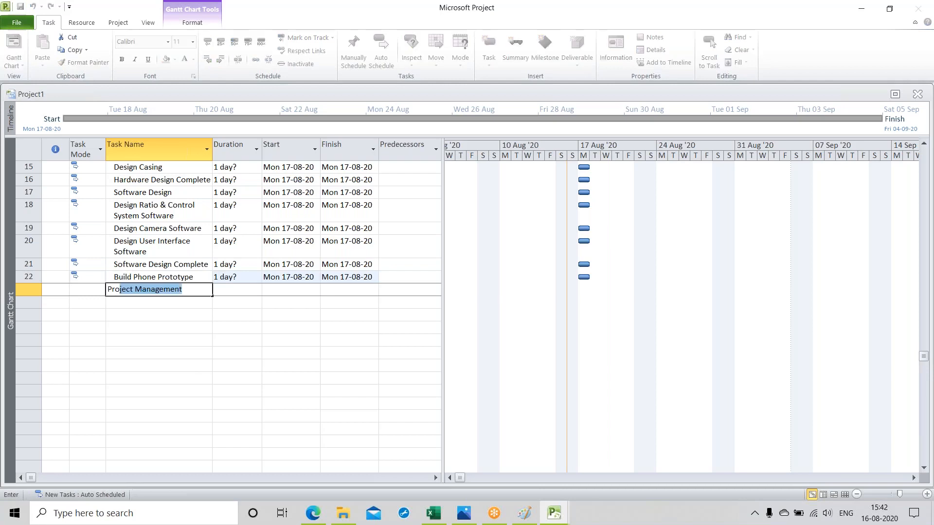
{"action": "type", "text": "uce "}
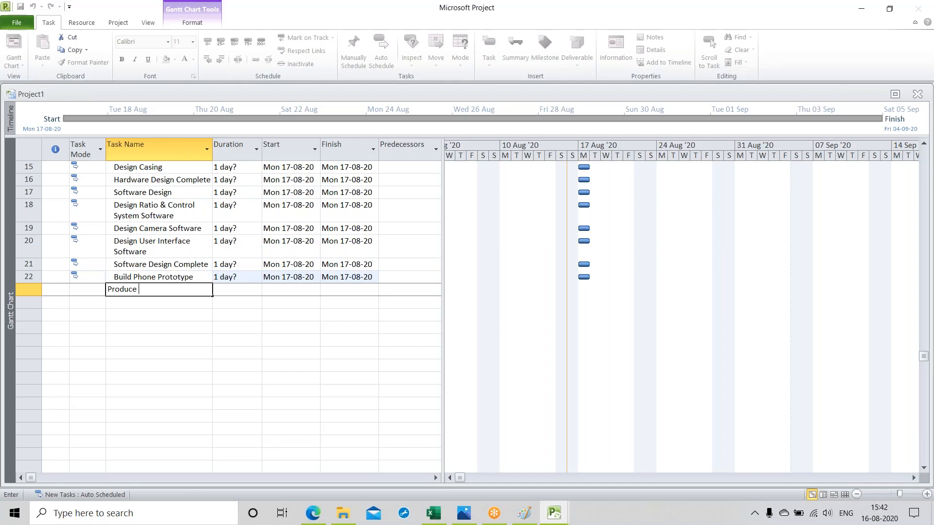
{"action": "type", "text": "Phone"}
{"action": "key", "text": "Return"}
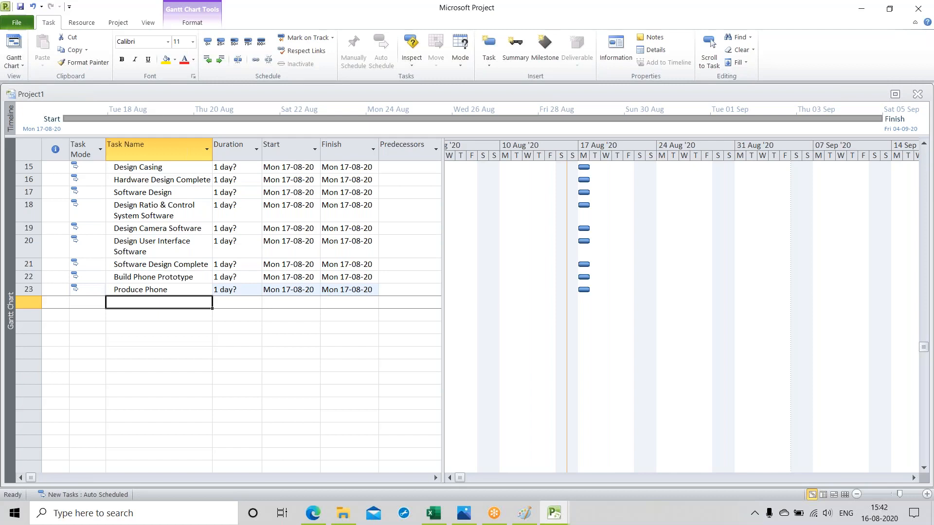
Step: Add a task named "Produce Ratio & control System Software" below "Produce Phone"
{"action": "type", "text": "Produce "}
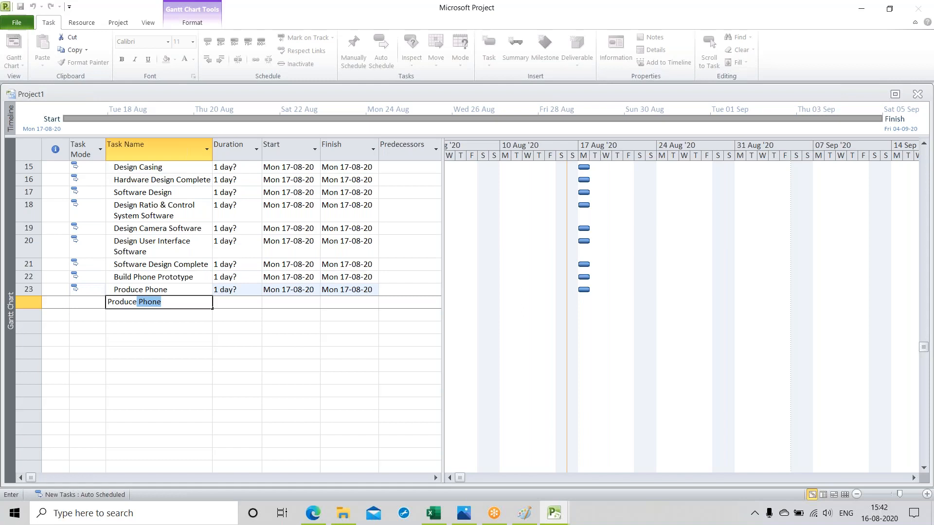
{"action": "type", "text": "Ratio & control System"}
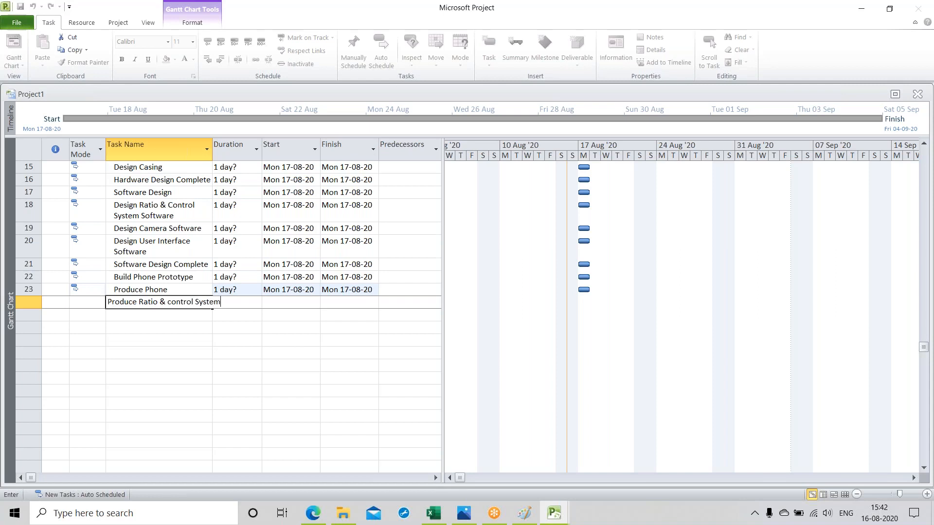
{"action": "type", "text": " Software"}
{"action": "key", "text": "Return"}
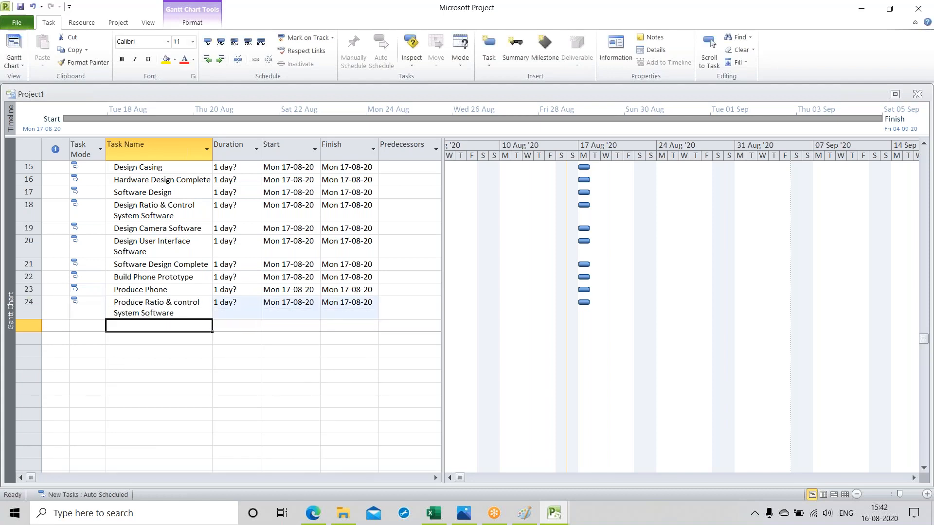
Step: Add a task named "Produce Camera" below "Produce Ratio & control System Software"
{"action": "type", "text": "Pro"}
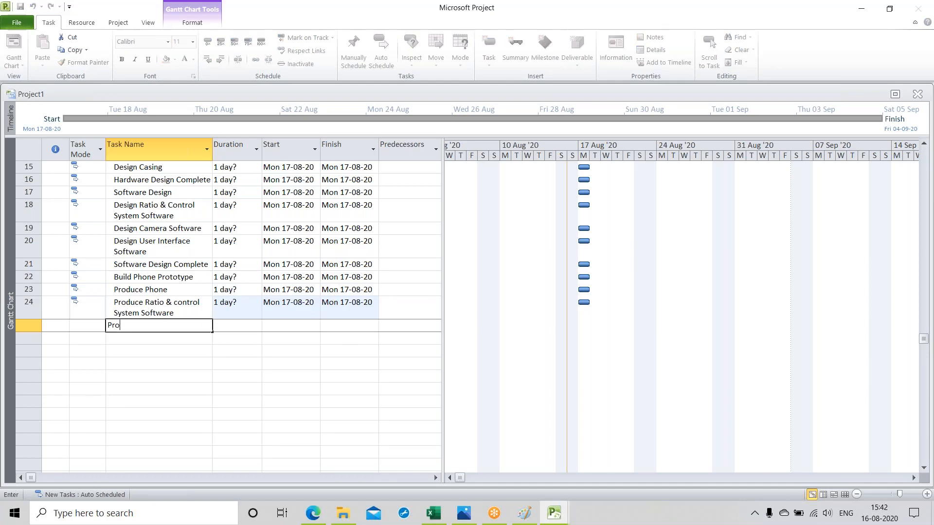
{"action": "type", "text": "duce Camera"}
{"action": "key", "text": "Return"}
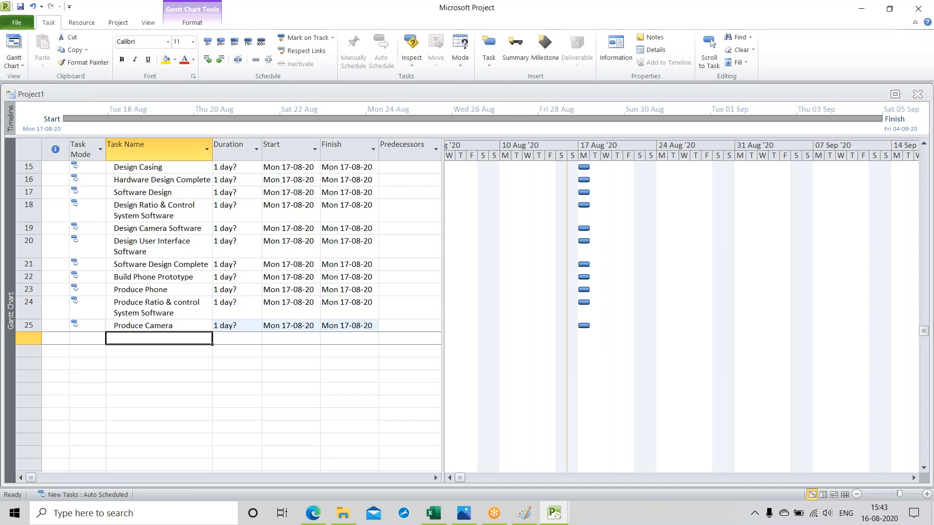
Step: Add a task named "Produce Electronics" below "Produce Camera"
{"action": "type", "text": "Prod"}
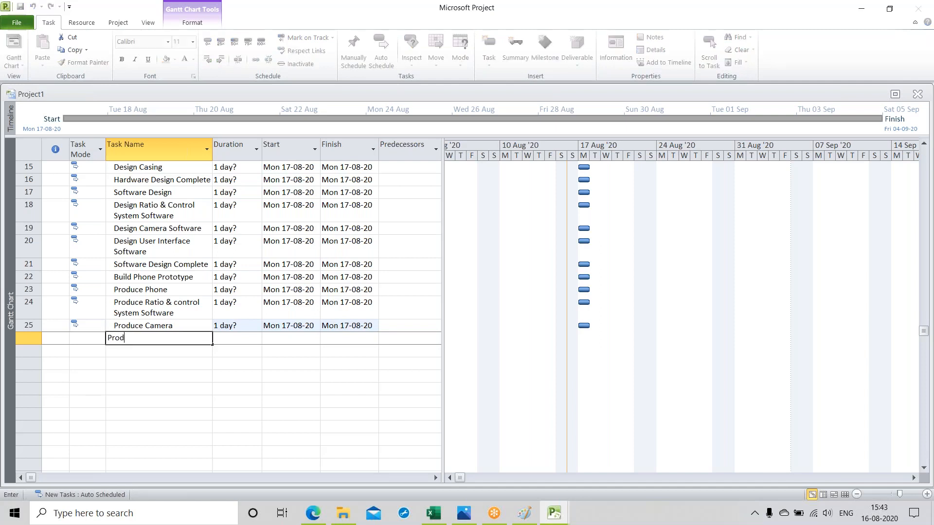
{"action": "type", "text": "uce Electron"}
{"action": "type", "text": "ics"}
{"action": "key", "text": "Return"}
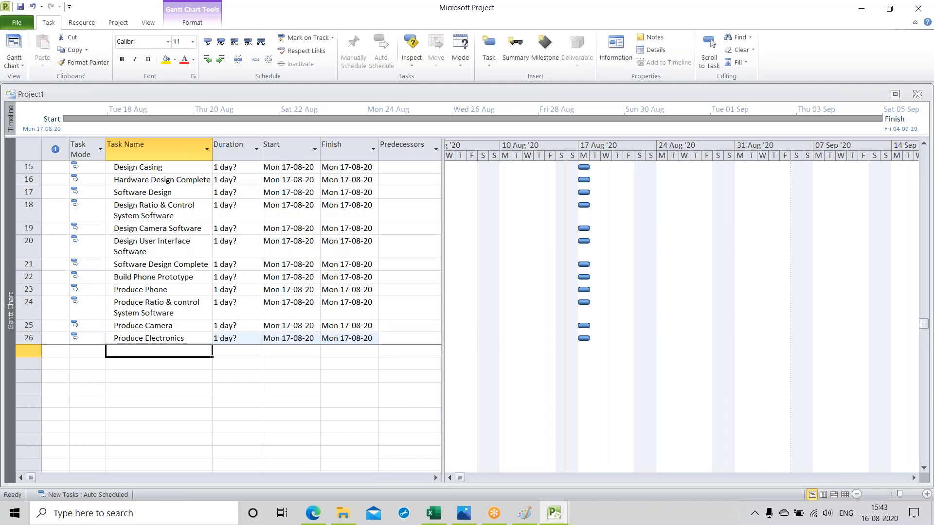
Step: Add a task named "Produce Casing" below "Produce Electronics"
{"action": "type", "text": "Pr"}
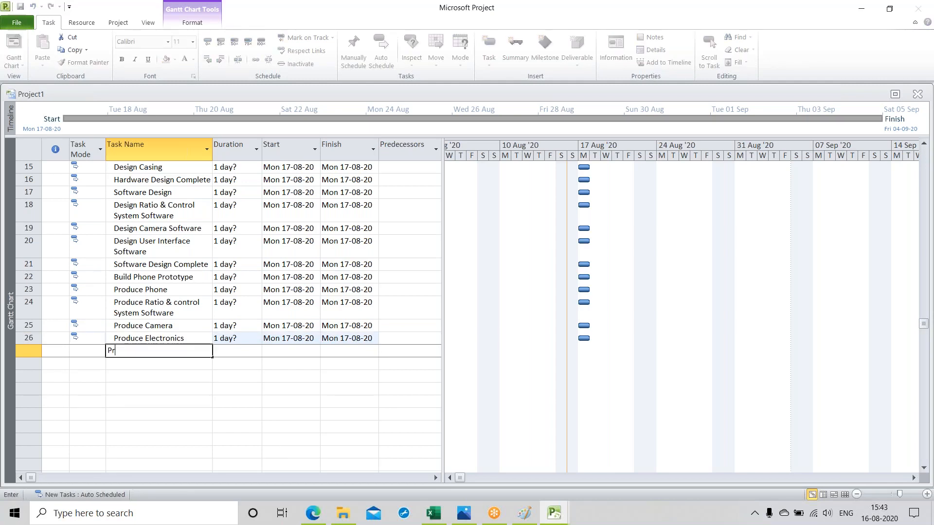
{"action": "type", "text": "oduce Casing"}
{"action": "key", "text": "Return"}
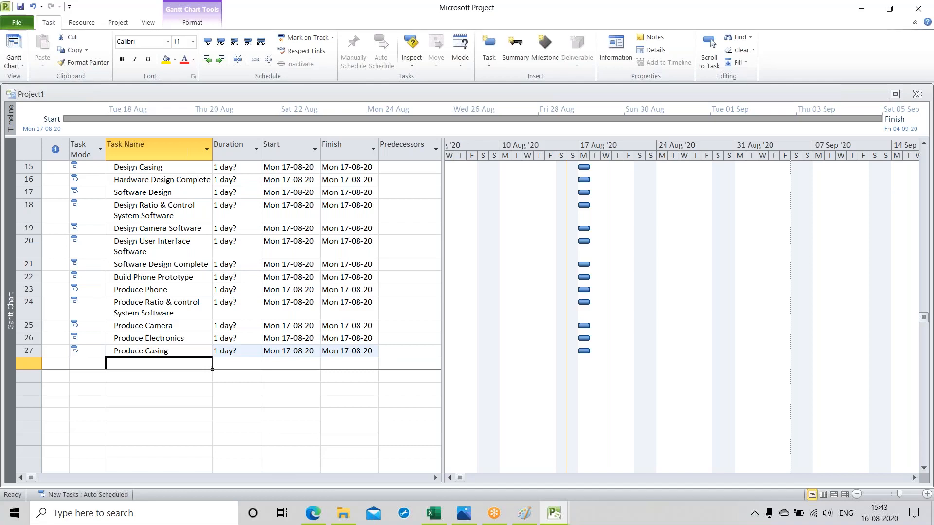
Step: Add a task named "Phone prototype Production Complete" below "Produce Casing"
{"action": "type", "text": "Ph"}
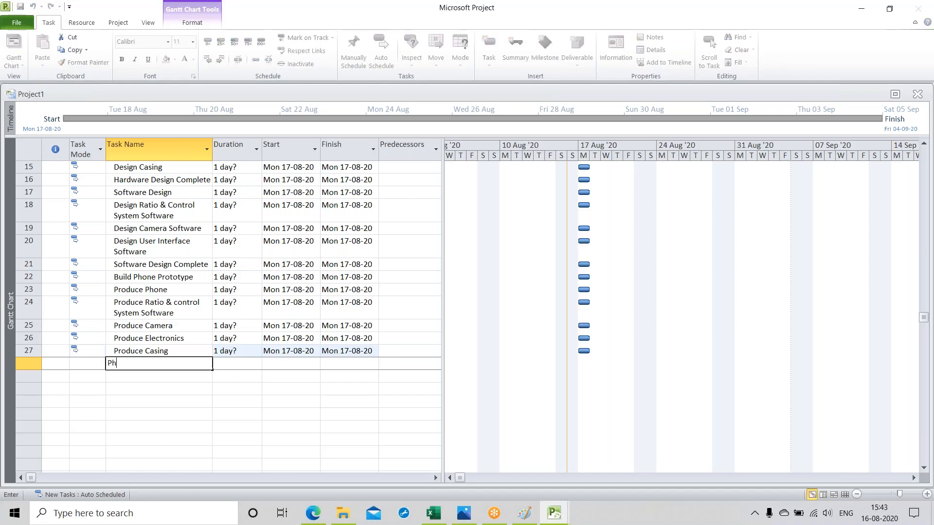
{"action": "type", "text": "one prototype Production Compl"}
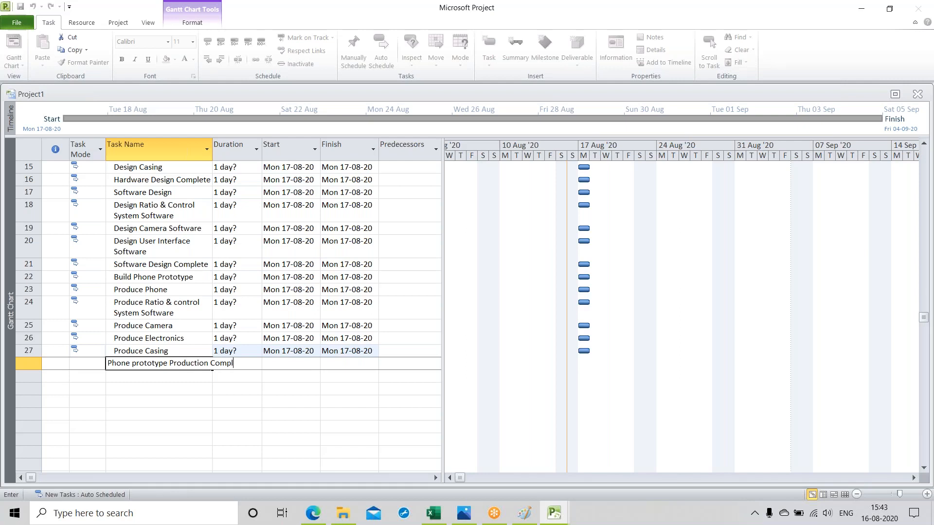
{"action": "type", "text": "ete"}
{"action": "key", "text": "Return"}
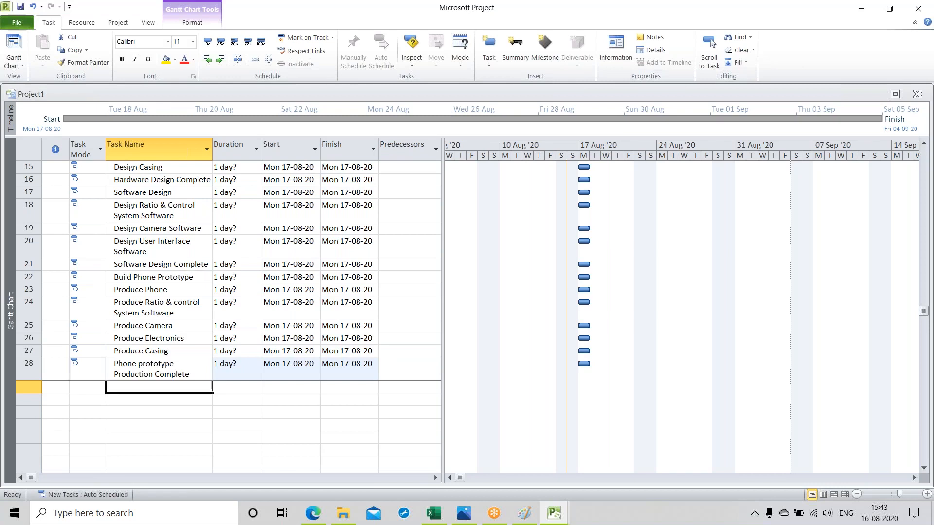
Step: Add a task named "Produce Packaging" below "Phone prototype Production Complete"
{"action": "type", "text": "Pro"}
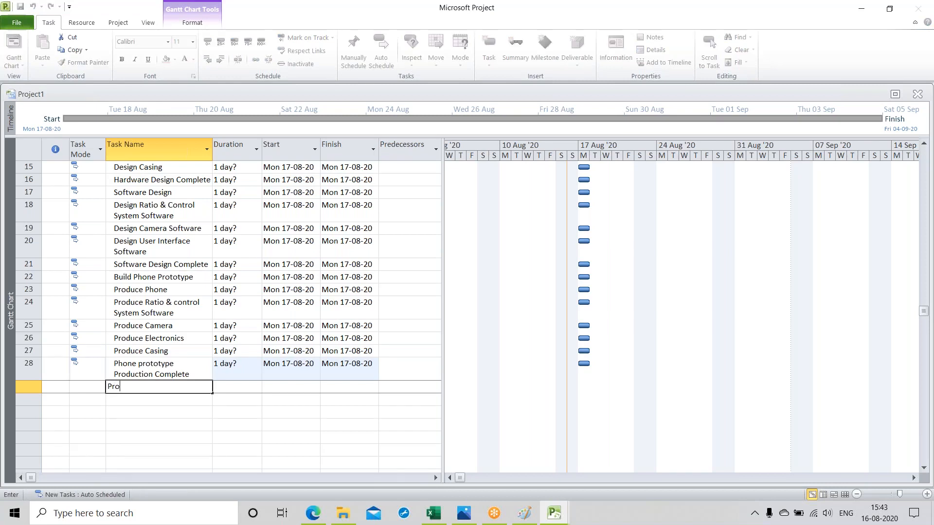
{"action": "type", "text": "duce Pak"}
{"action": "key", "text": "BackSpace"}
{"action": "type", "text": "ckag"}
{"action": "type", "text": "ing"}
{"action": "key", "text": "Return"}
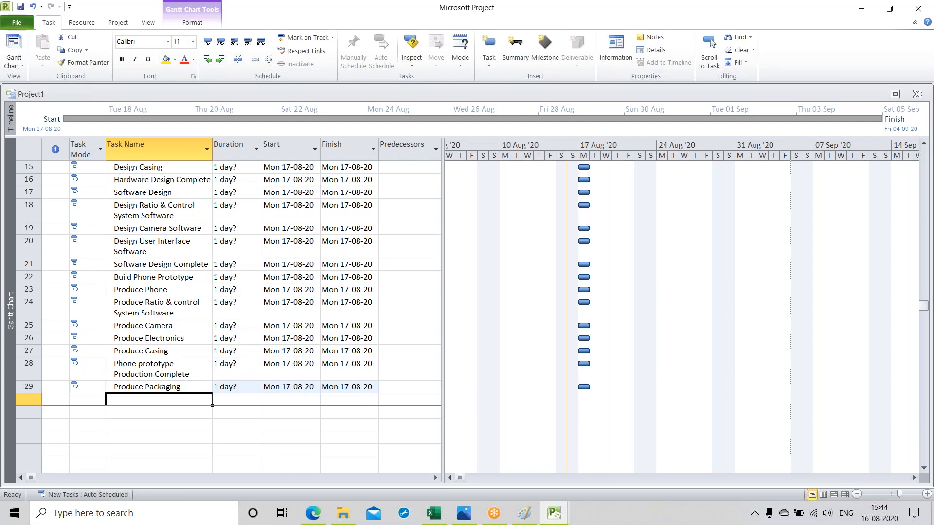
Step: Add a task named "Produce single box for phone" below "Produce Packaging"
{"action": "type", "text": "Pr"}
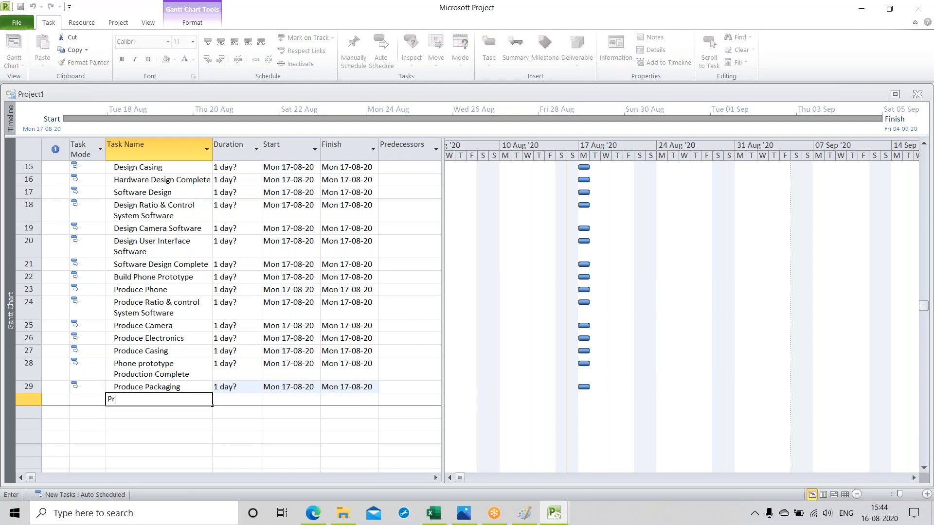
{"action": "type", "text": "oduce single box for phone"}
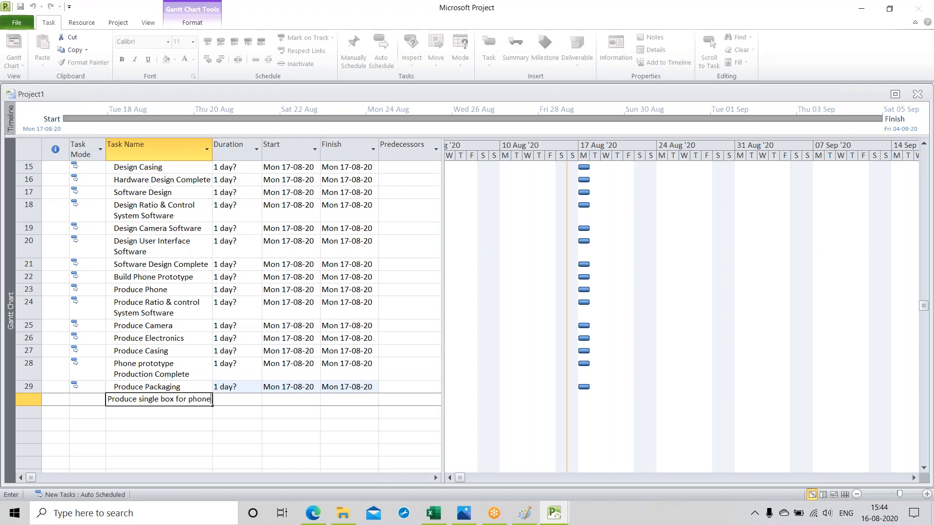
{"action": "key", "text": "Return"}
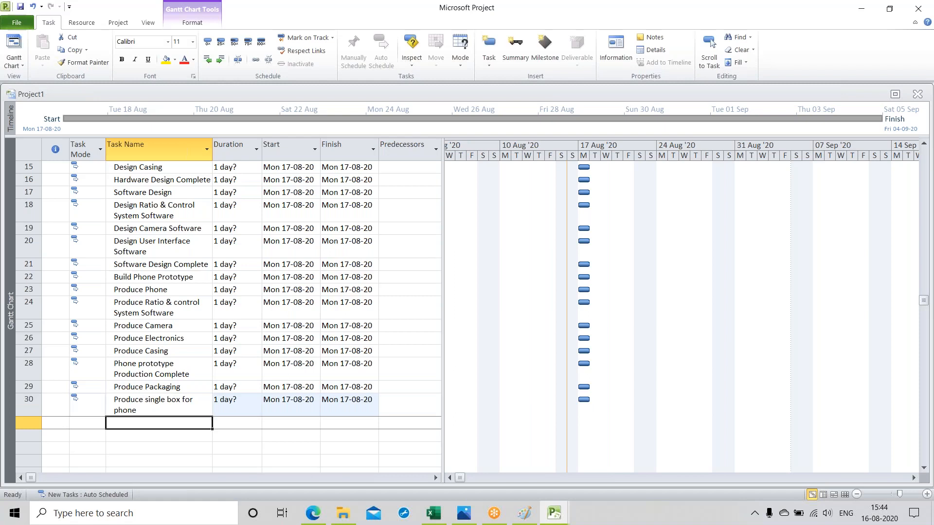
Step: Add a task named "Produce multi pack for Shipping" below "Produce single box for phone"
{"action": "type", "text": "Pro"}
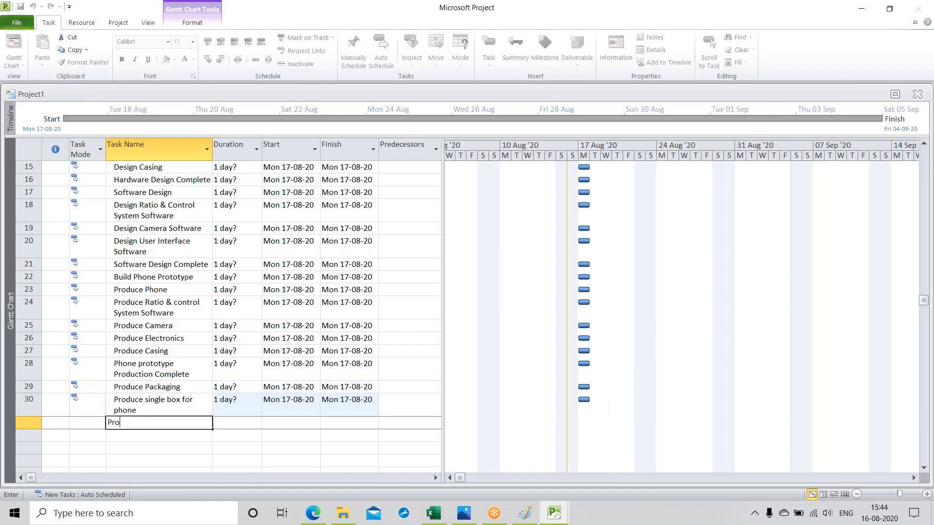
{"action": "type", "text": "duce multi pack for Shipping"}
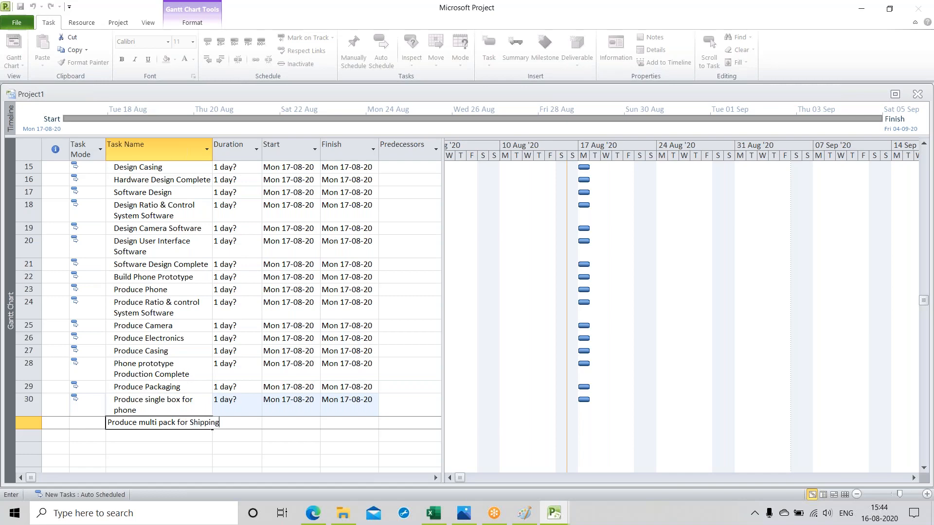
{"action": "key", "text": "Return"}
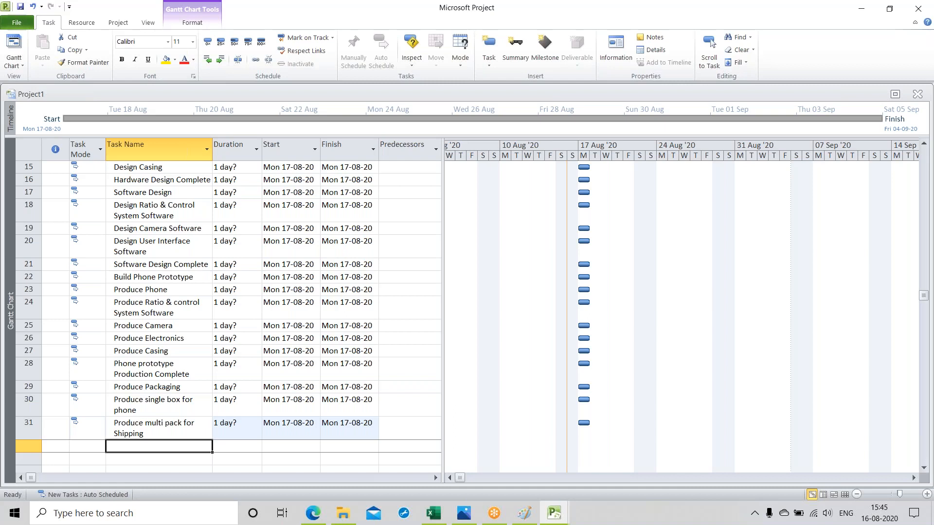
Step: Add a task named "Packaging Producton Complete" below "Produce multi pack for Shipping"
{"action": "type", "text": "Pack"}
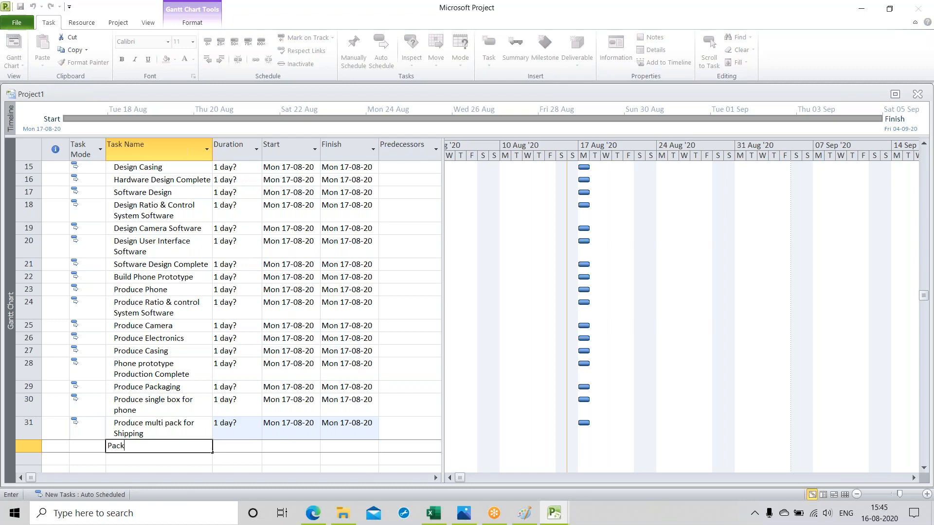
{"action": "type", "text": "aging Producton Complete"}
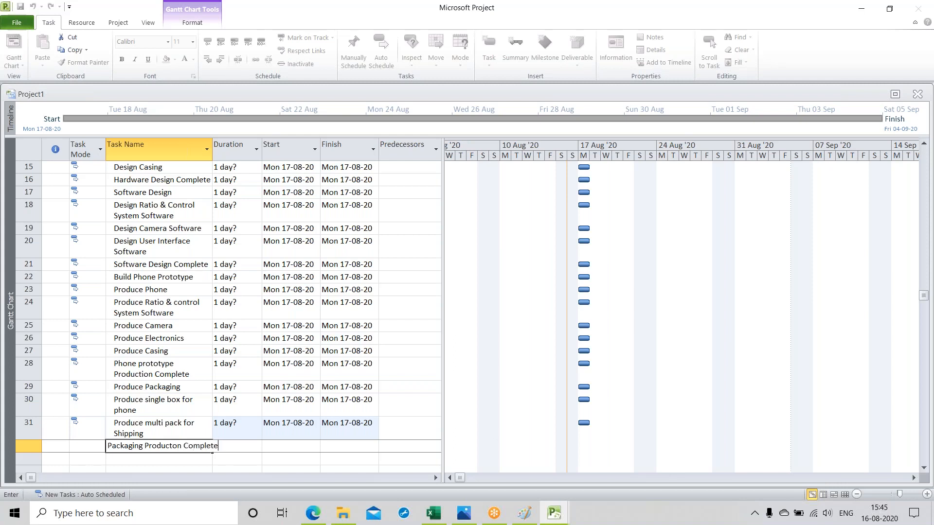
{"action": "key", "text": "Return"}
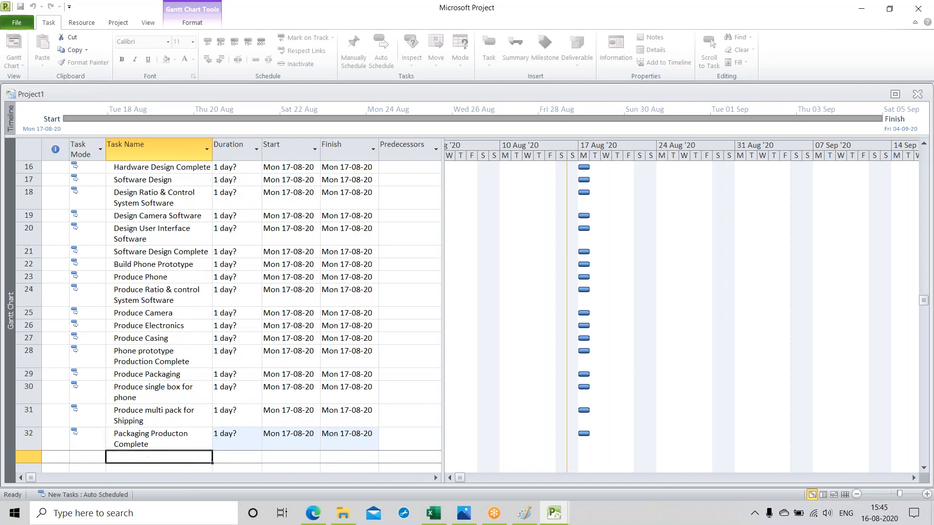
Step: Add a task named "Marketing" below "Packaging Producton Complete"
{"action": "left_click", "coordinate": [846, 11]}
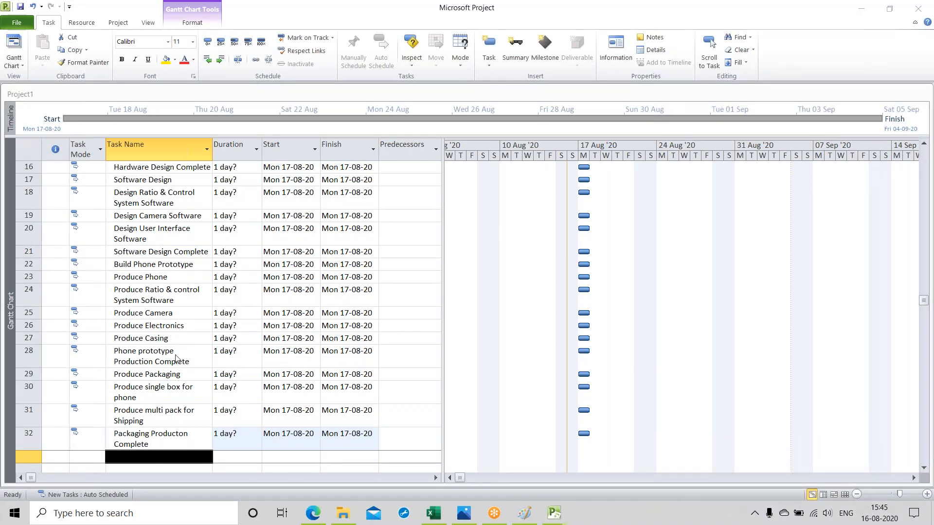
{"action": "scroll", "coordinate": [179, 384], "scroll_direction": "down", "scroll_amount": 1}
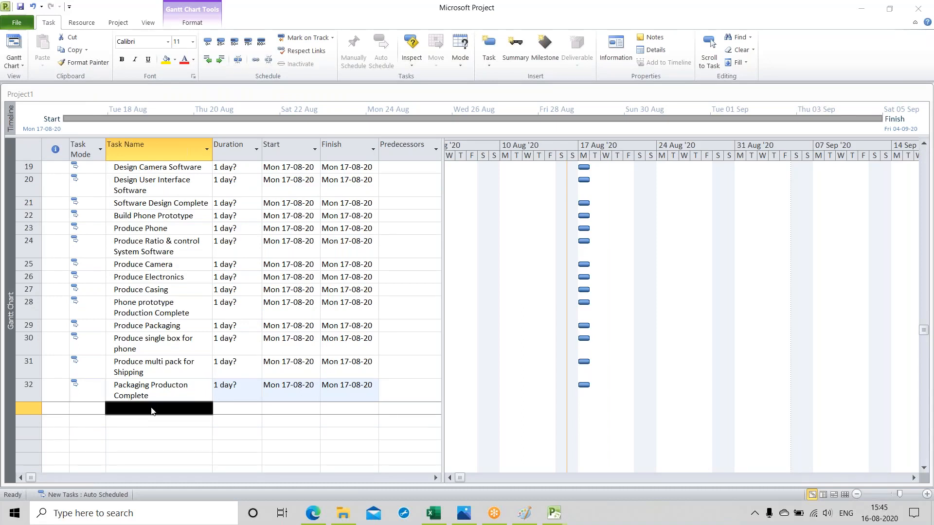
{"action": "left_click", "coordinate": [153, 411]}
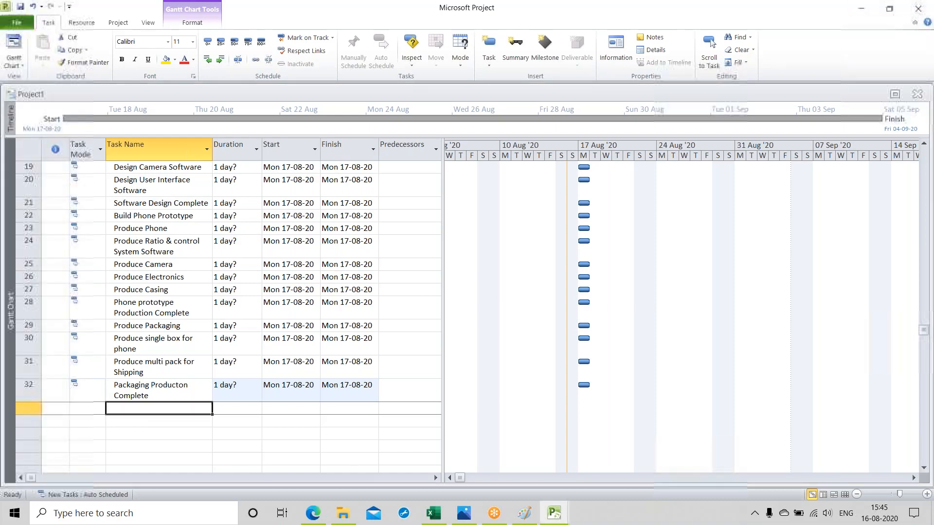
{"action": "type", "text": "Mar"}
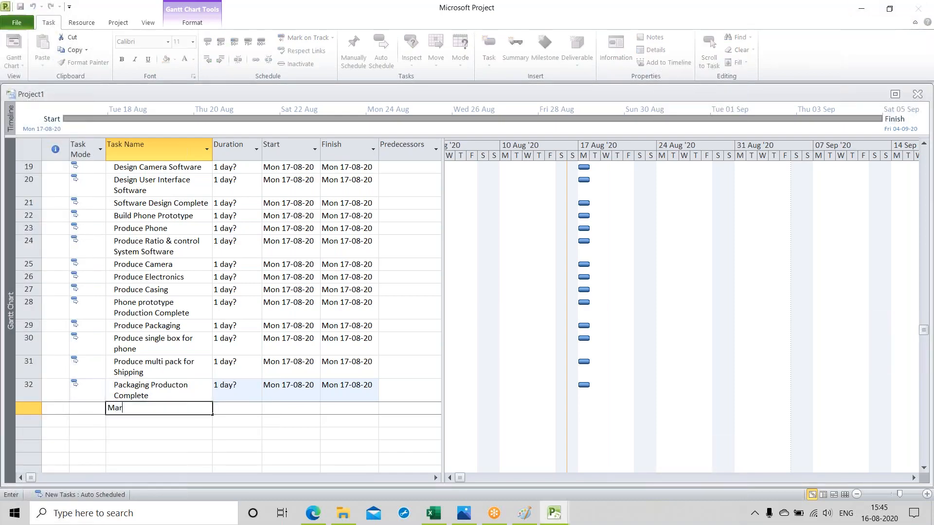
{"action": "type", "text": "keting"}
{"action": "key", "text": "Return"}
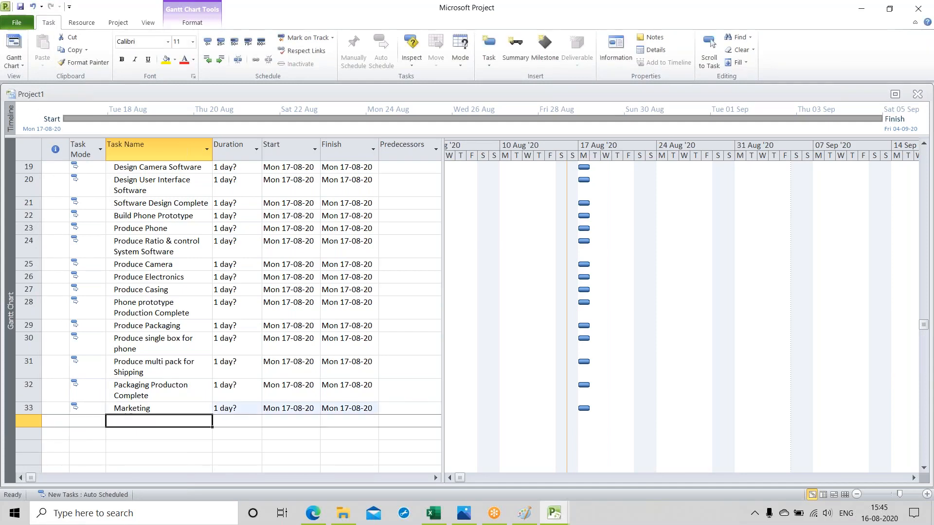
Step: Add a task named "write marketing Plan" below "Marketing"
{"action": "type", "text": "write"}
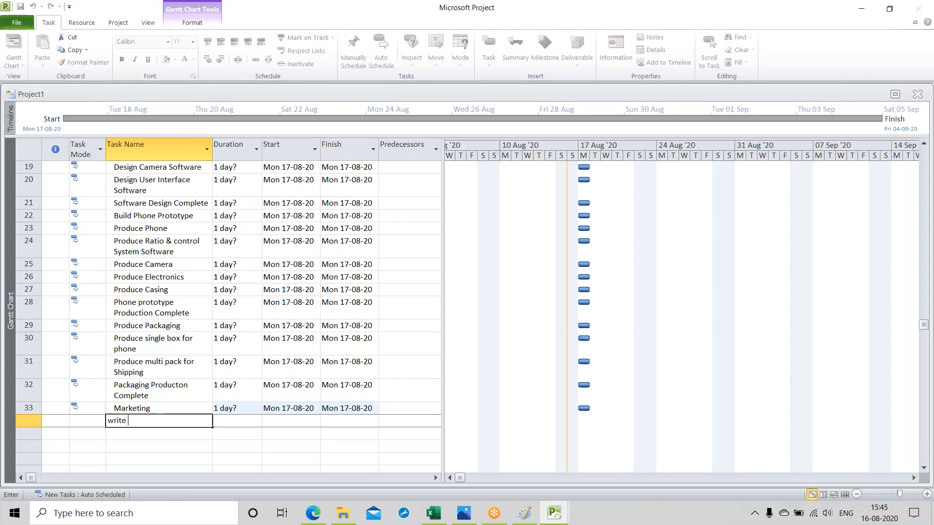
{"action": "type", "text": " marketing Plan"}
{"action": "key", "text": "Return"}
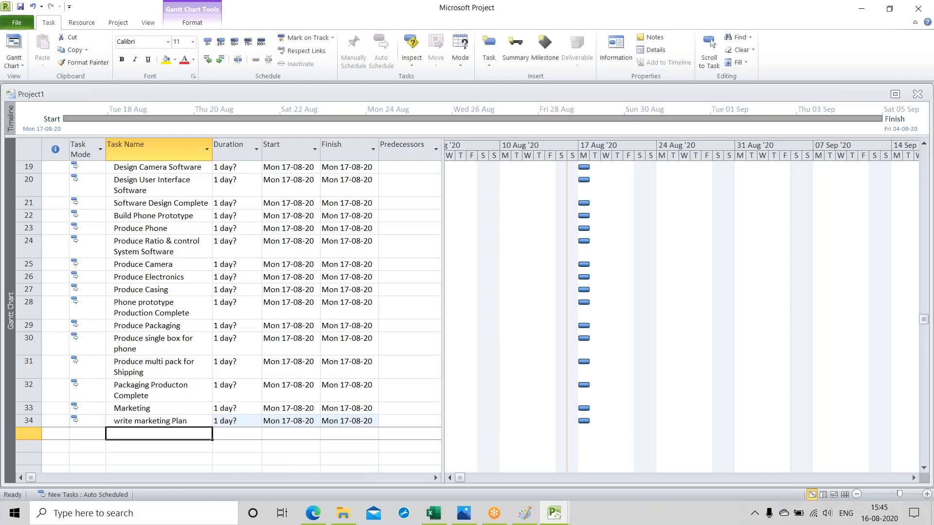
Step: Add a task named "produce print material" below "write marketing Plan"
{"action": "type", "text": "pr"}
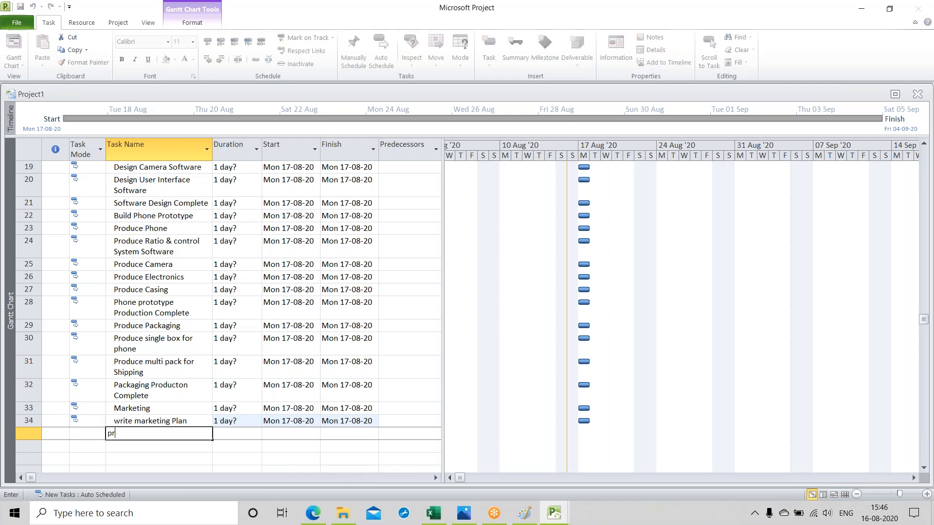
{"action": "type", "text": "oduce print material"}
{"action": "key", "text": "Return"}
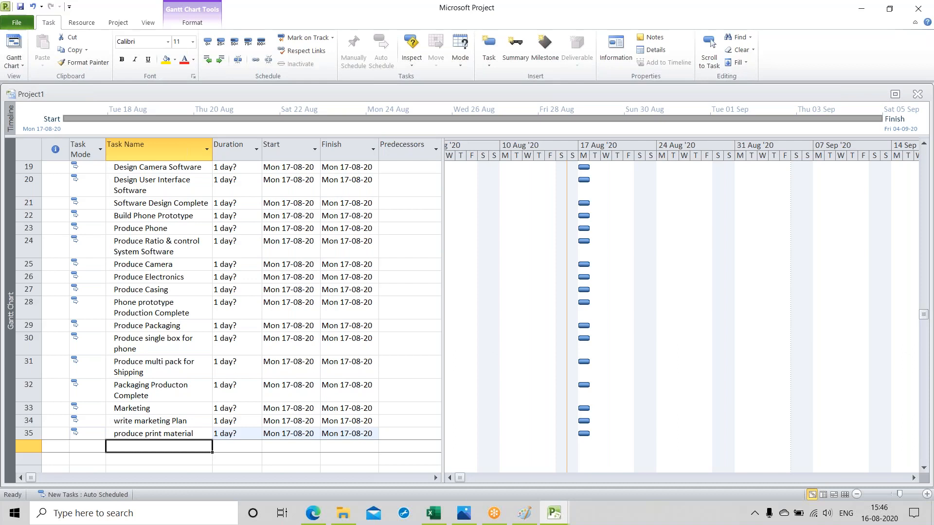
Step: Add a task named "Produce TV Commercials" below "produce print material"
{"action": "type", "text": "Pro"}
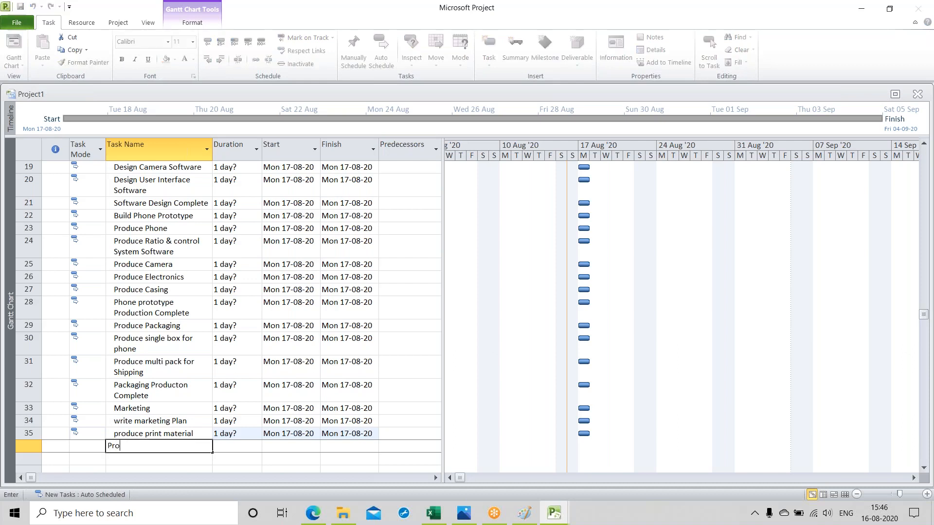
{"action": "type", "text": "duce TV Commercials"}
{"action": "key", "text": "Return"}
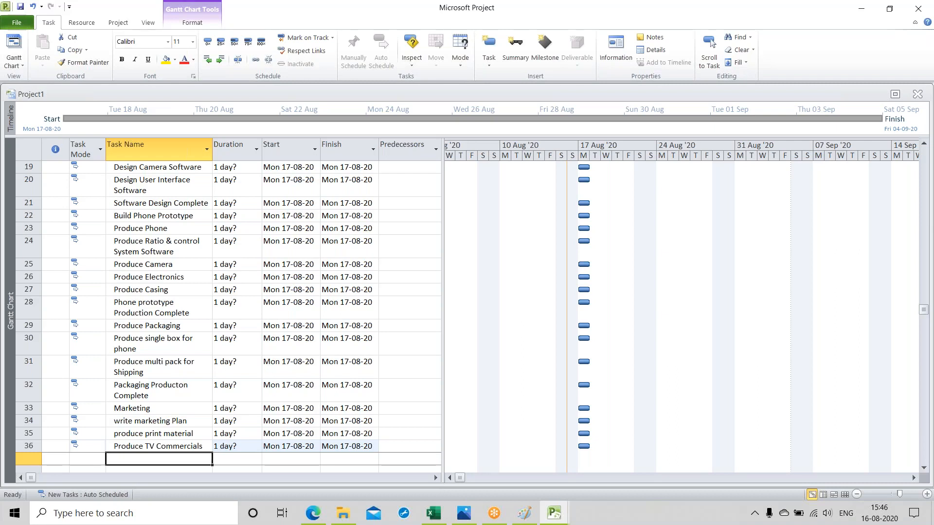
Step: Add a task named "Implement Internet Marketing strategy" below "Produce TV Commercials"
{"action": "type", "text": "Im"}
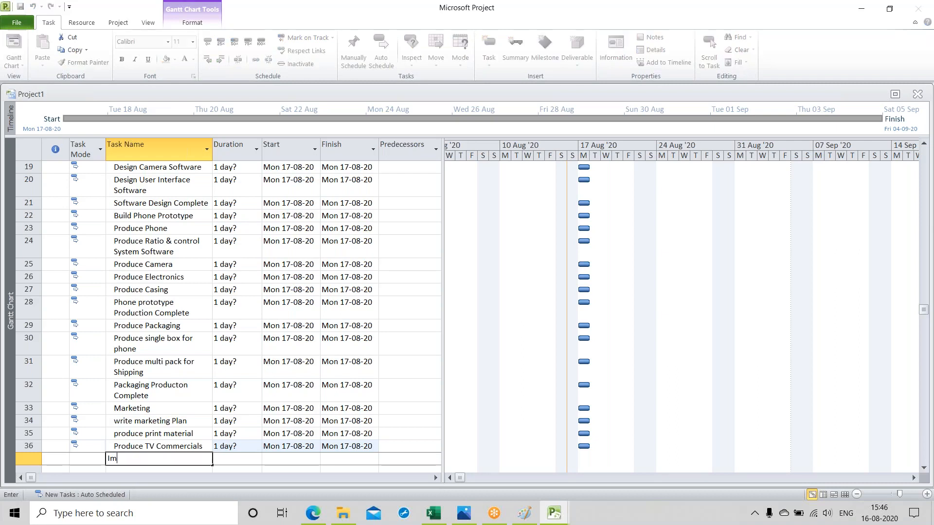
{"action": "type", "text": "plement Internet Markr"}
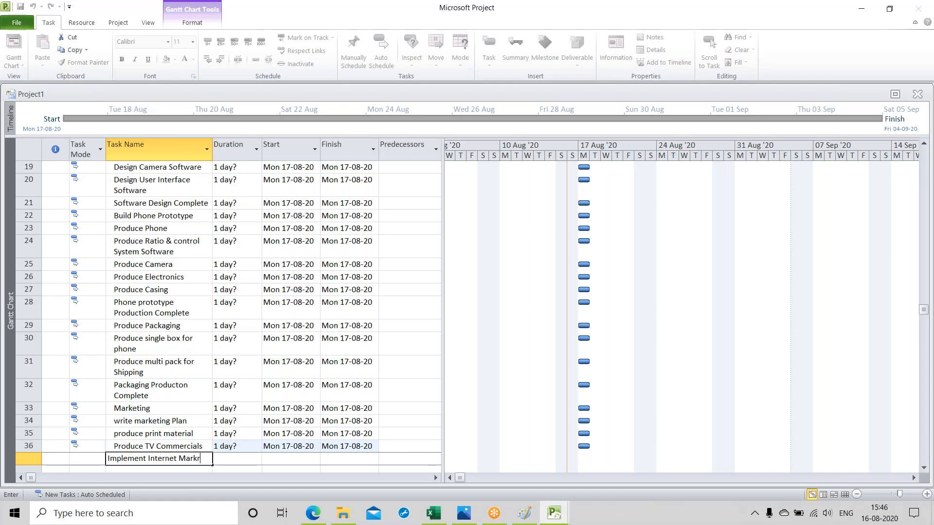
{"action": "key", "text": "BackSpace"}
{"action": "type", "text": "eting strategy"}
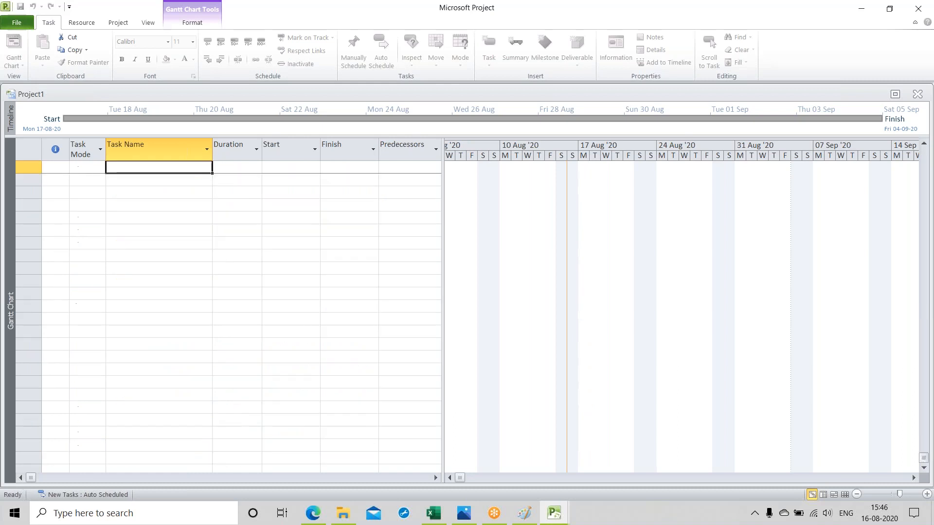
Step: Add a task named "create trade show Exhibit" below "Implement Internet Marketing strategy"
{"action": "scroll", "coordinate": [152, 407], "scroll_direction": "up", "scroll_amount": 1}
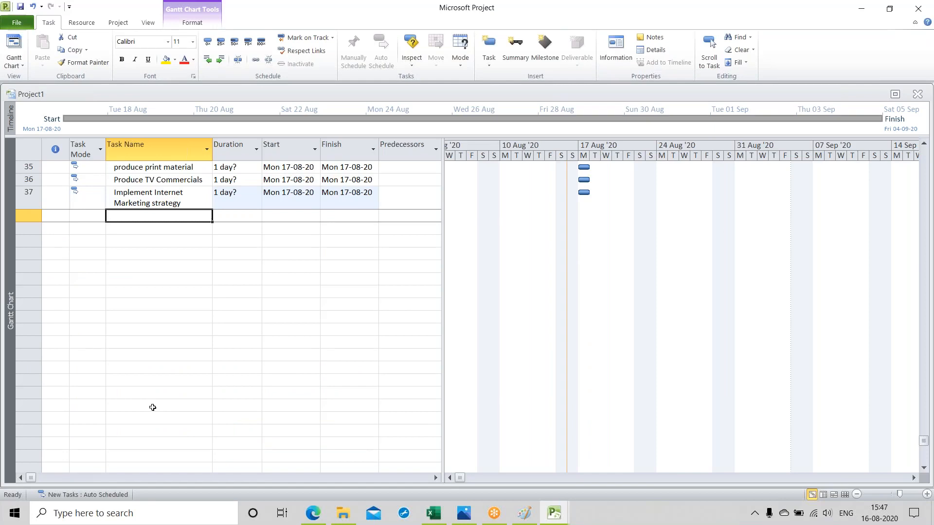
{"action": "type", "text": "create "}
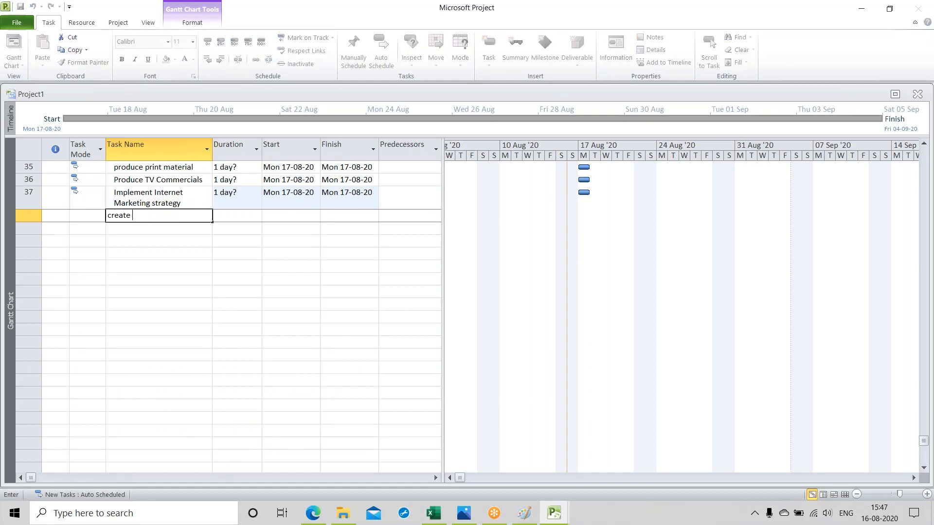
{"action": "type", "text": "trade show Exhibit"}
{"action": "key", "text": "Return"}
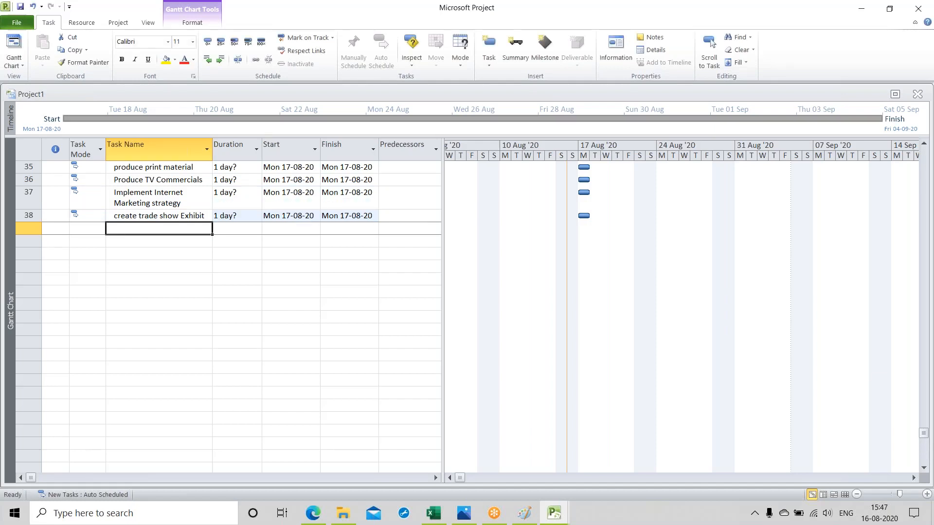
Step: Add a task named "Marketing Complete" below "create trade show Exhibit"
{"action": "type", "text": "Mark"}
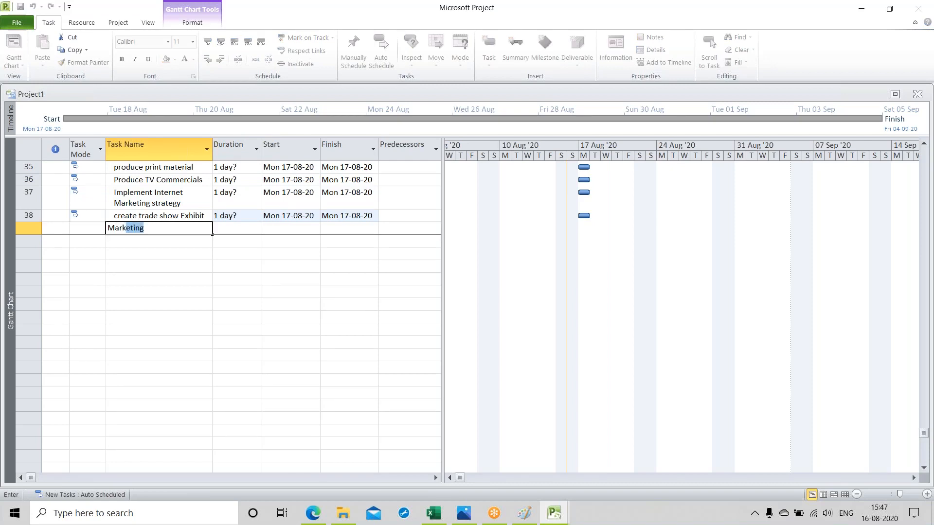
{"action": "type", "text": "eting Complete"}
{"action": "key", "text": "Return"}
Step: Set the duration of the first task, "New Smart Phone Design", to 0 days
{"action": "key", "text": "Up"}
{"action": "key", "text": "Up"}
{"action": "key", "text": "Up"}
{"action": "key", "text": "Up"}
{"action": "key", "text": "Up"}
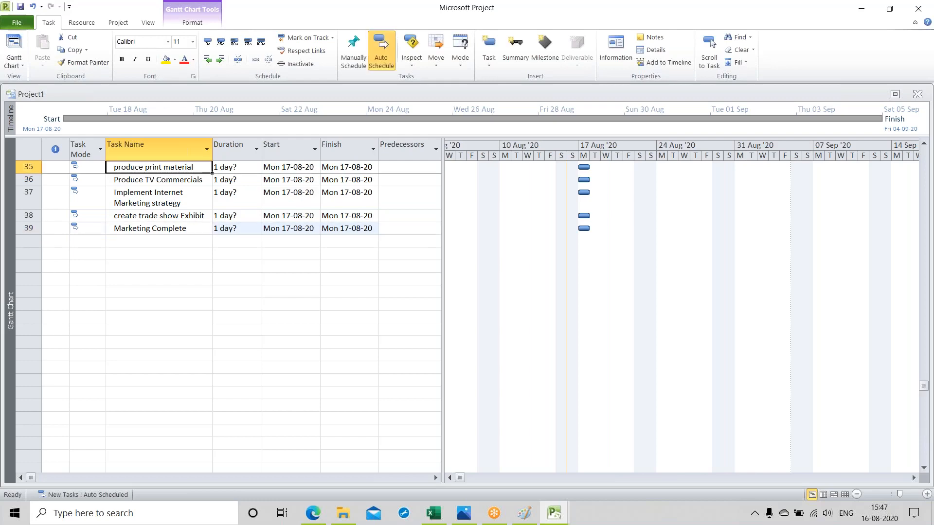
{"action": "key", "text": "Up"}
{"action": "key", "text": "Up"}
{"action": "key", "text": "Up"}
{"action": "key", "text": "Up"}
{"action": "key", "text": "Up"}
{"action": "key", "text": "Up"}
{"action": "key", "text": "Up"}
{"action": "key", "text": "Up"}
{"action": "key", "text": "Up"}
{"action": "key", "text": "Up"}
{"action": "key", "text": "Up"}
{"action": "key", "text": "Up"}
{"action": "key", "text": "Up"}
{"action": "key", "text": "Up"}
{"action": "key", "text": "Up"}
{"action": "key", "text": "Up"}
{"action": "key", "text": "Up"}
{"action": "key", "text": "Up"}
{"action": "key", "text": "Up"}
{"action": "key", "text": "Up"}
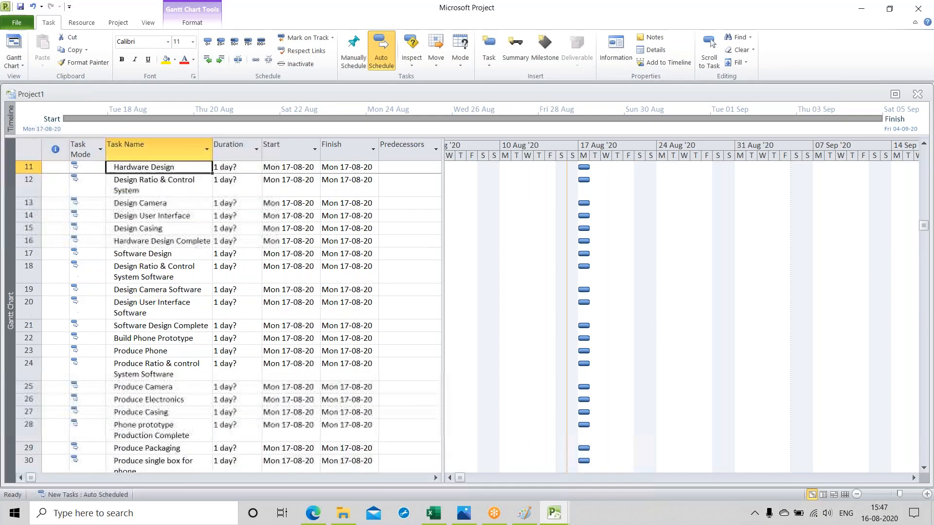
{"action": "key", "text": "Up"}
{"action": "key", "text": "Up"}
{"action": "key", "text": "Up"}
{"action": "key", "text": "Up"}
{"action": "key", "text": "Up"}
{"action": "key", "text": "Up"}
{"action": "key", "text": "Up"}
{"action": "key", "text": "Up"}
{"action": "key", "text": "Up"}
{"action": "key", "text": "Up"}
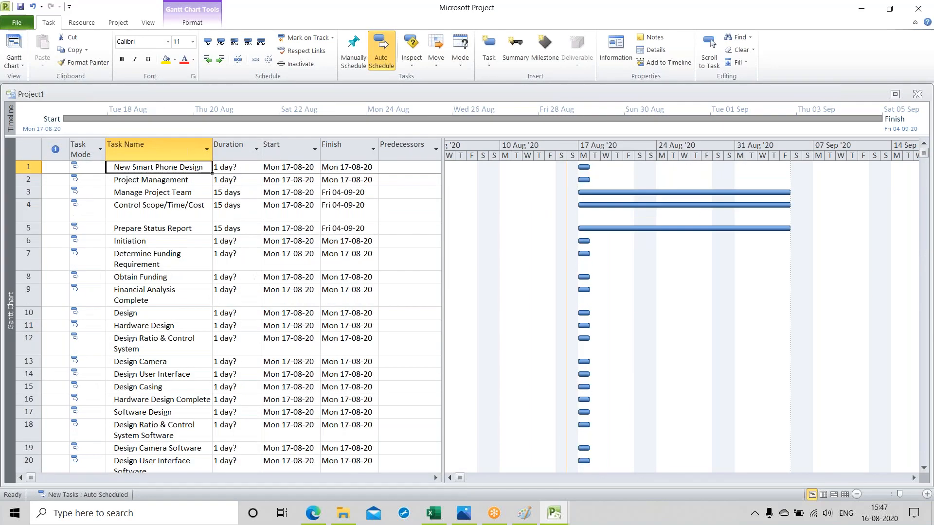
{"action": "key", "text": "Down"}
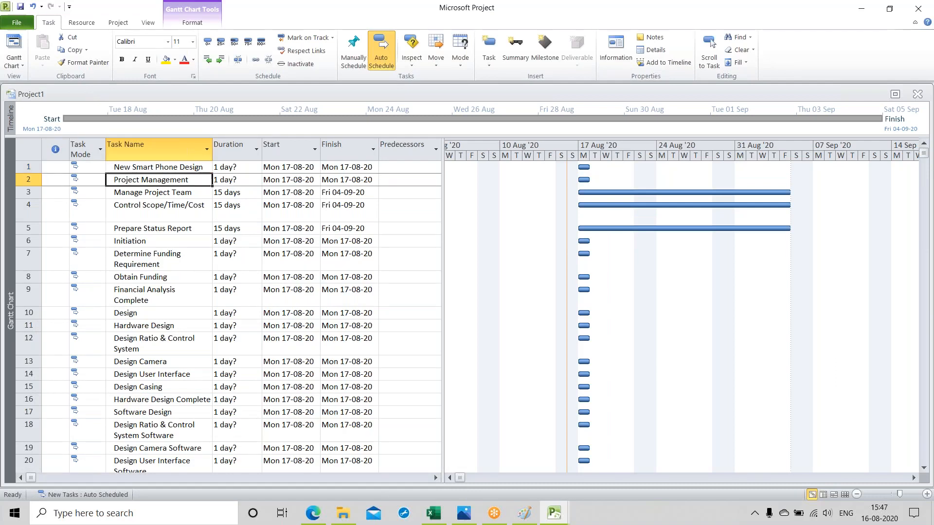
{"action": "left_click", "coordinate": [246, 167]}
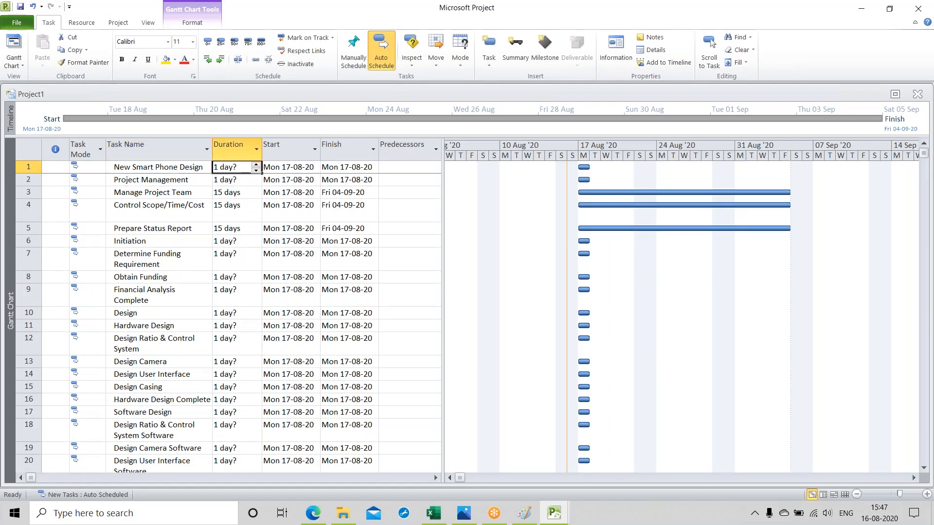
{"action": "left_click", "coordinate": [256, 170]}
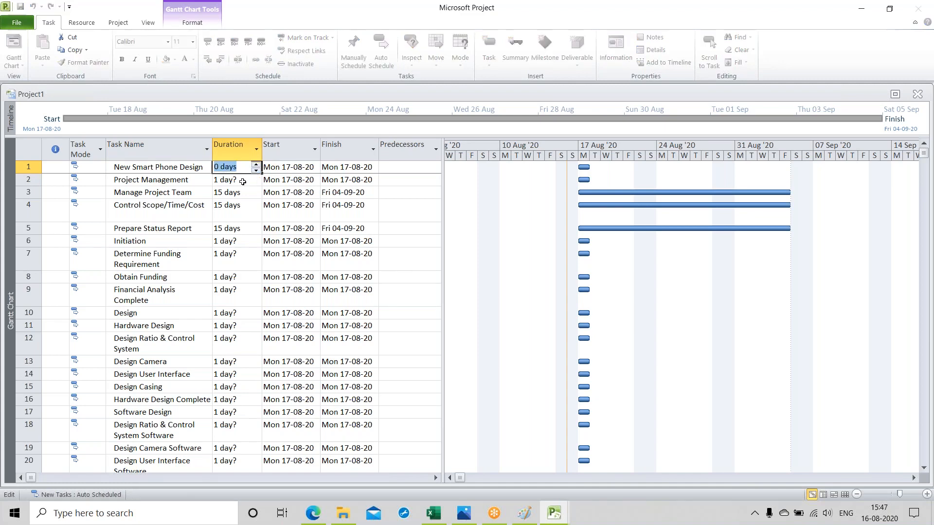
{"action": "key", "text": "Return"}
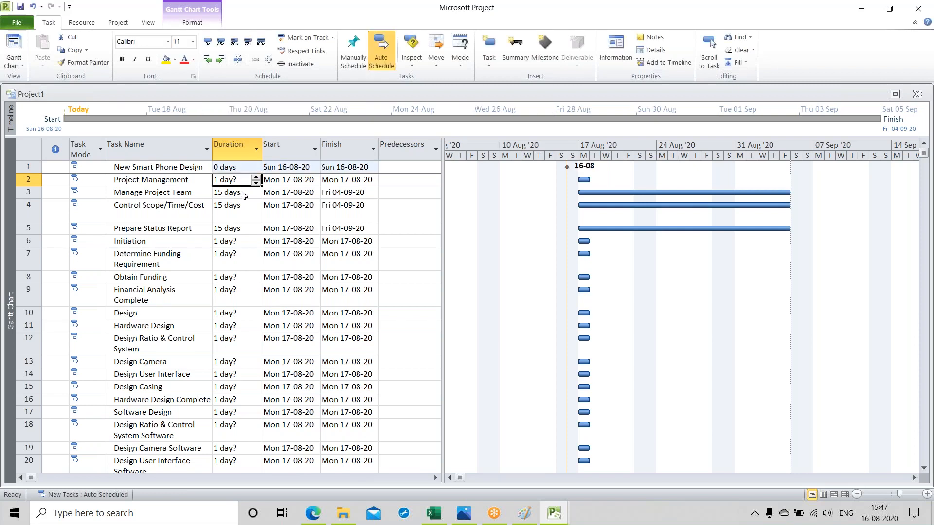
Step: Set the duration of the "Determine Funding Requirement" task to 3 days
{"action": "left_click", "coordinate": [246, 231]}
{"action": "key", "text": "Down"}
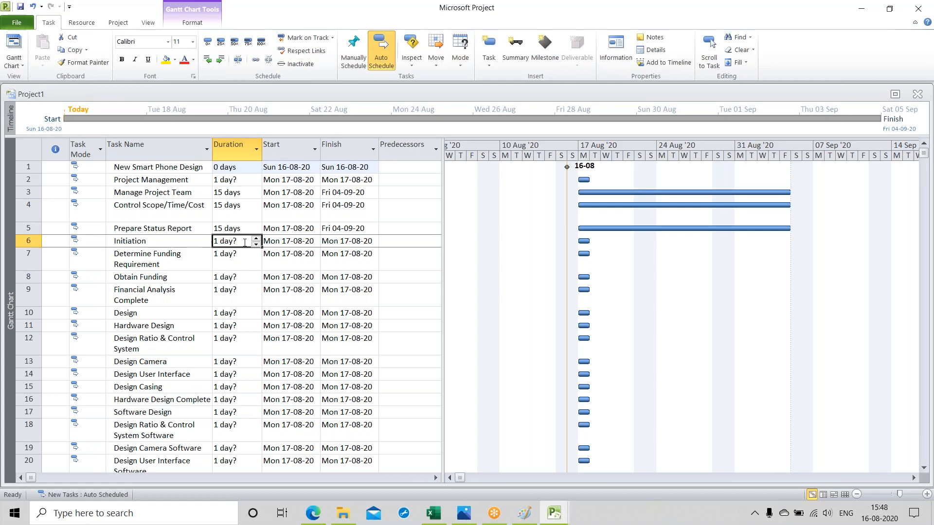
{"action": "left_click", "coordinate": [241, 259]}
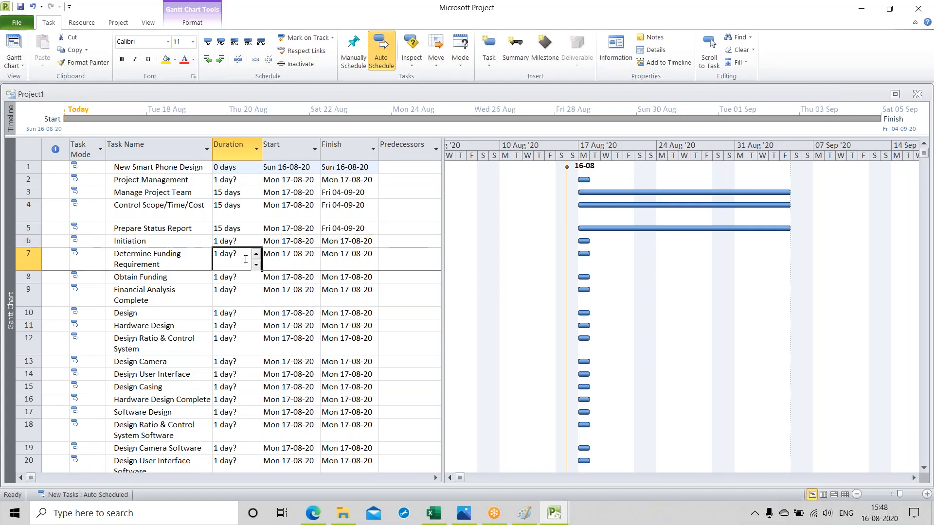
{"action": "left_click", "coordinate": [257, 254]}
{"action": "left_click", "coordinate": [256, 254]}
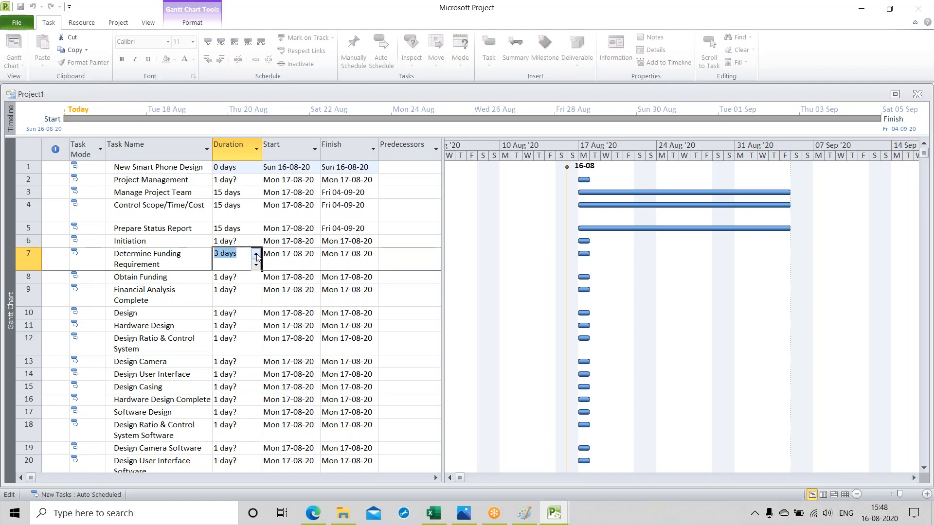
Step: Set the duration of "Obtain Funding" to 15 days and of "Financial Analysis Complete" to 0 days
{"action": "left_click", "coordinate": [239, 278]}
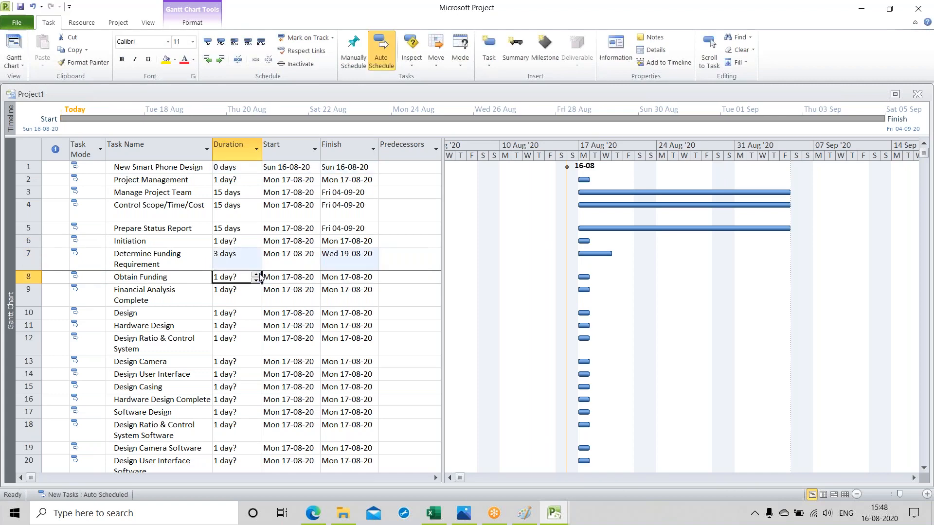
{"action": "left_click", "coordinate": [257, 274]}
{"action": "left_click", "coordinate": [256, 274]}
{"action": "left_click", "coordinate": [257, 274]}
{"action": "left_click", "coordinate": [256, 274]}
{"action": "left_click", "coordinate": [257, 274]}
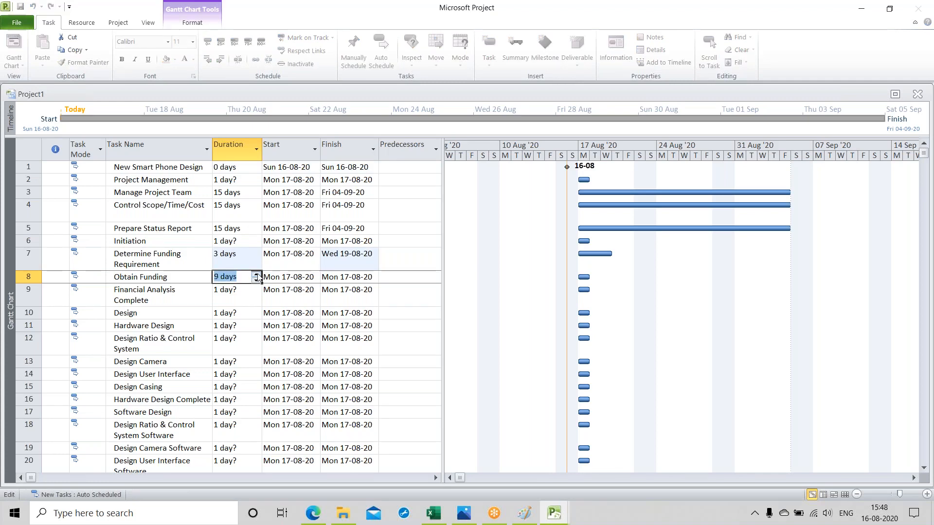
{"action": "left_click", "coordinate": [256, 274]}
{"action": "left_click", "coordinate": [256, 275]}
{"action": "left_click", "coordinate": [256, 274]}
{"action": "left_click", "coordinate": [257, 274]}
{"action": "left_click", "coordinate": [256, 274]}
{"action": "left_click", "coordinate": [256, 274]}
{"action": "left_click", "coordinate": [246, 295]}
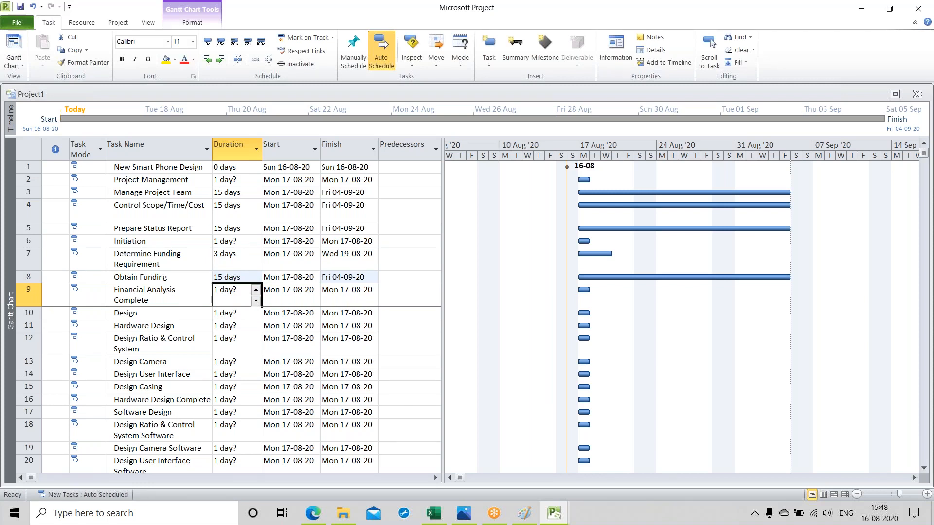
{"action": "left_click", "coordinate": [256, 304]}
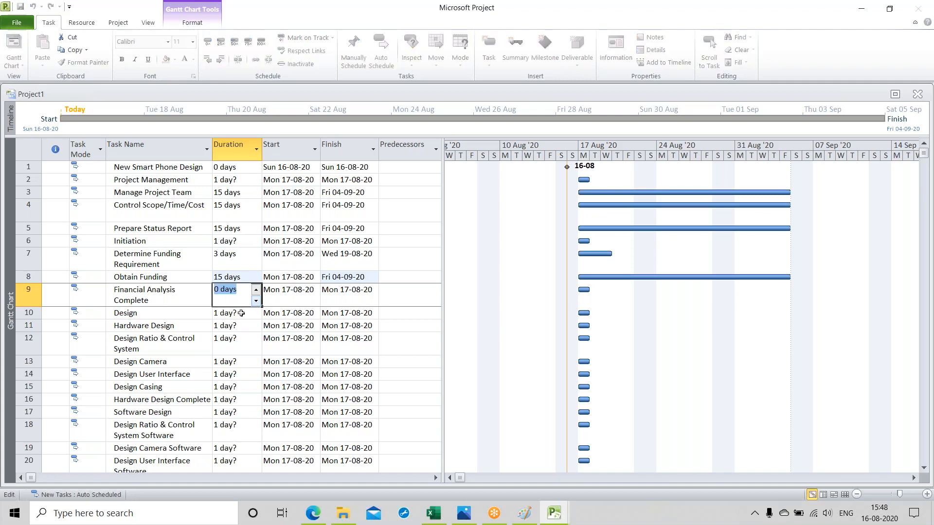
Step: Set the duration of the hardware task "Design Ratio & Control System" to 7 days
{"action": "left_click", "coordinate": [256, 313]}
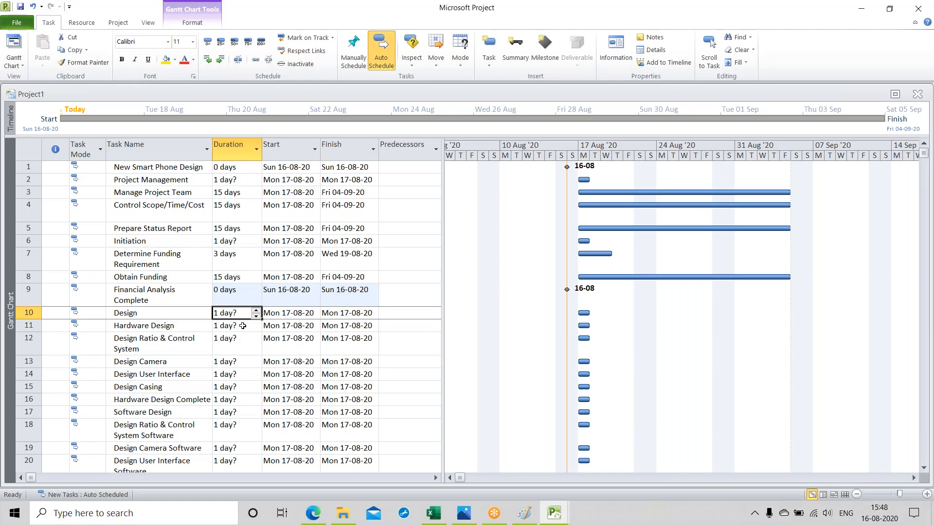
{"action": "left_click", "coordinate": [243, 326]}
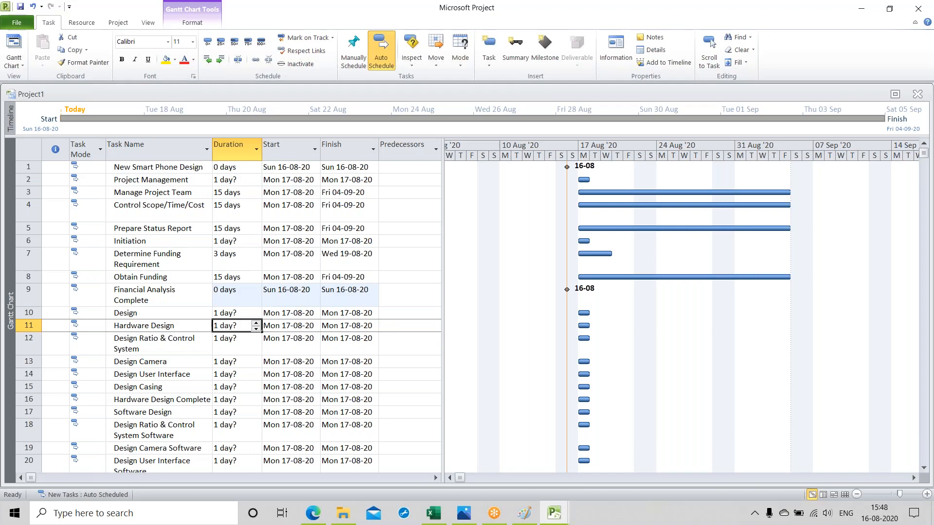
{"action": "left_click", "coordinate": [238, 347]}
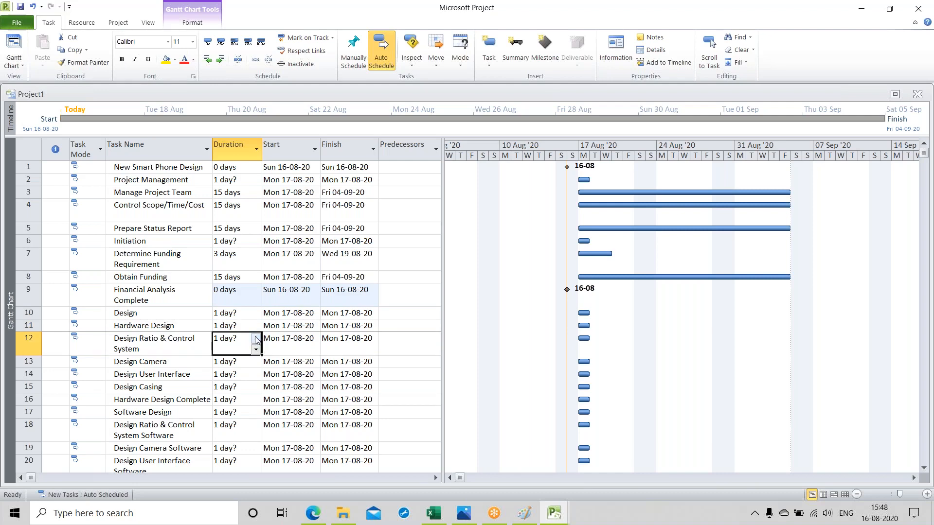
{"action": "left_click", "coordinate": [257, 339]}
{"action": "left_click", "coordinate": [257, 338]}
{"action": "left_click", "coordinate": [257, 339]}
{"action": "left_click", "coordinate": [257, 339]}
{"action": "left_click", "coordinate": [257, 339]}
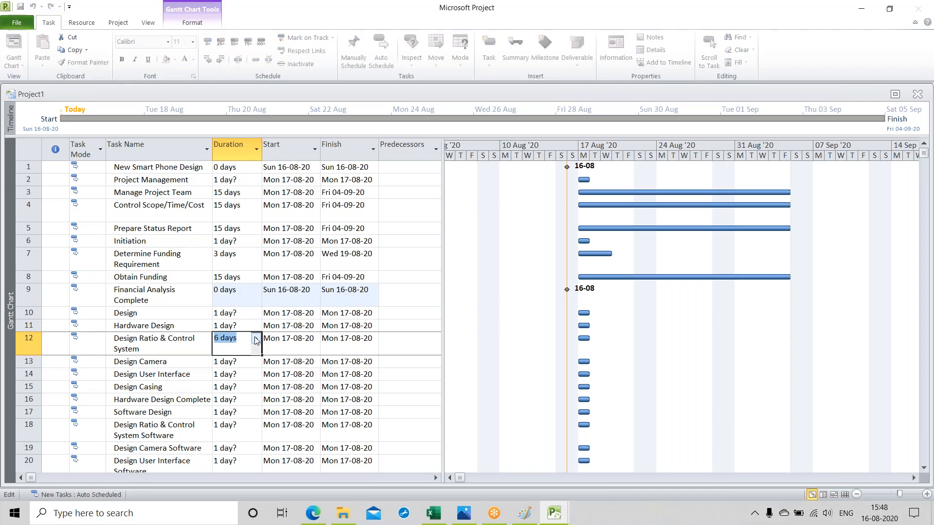
{"action": "left_click", "coordinate": [256, 339]}
Step: Set the duration of the "Design Camera" task to 5 days
{"action": "left_click", "coordinate": [243, 362]}
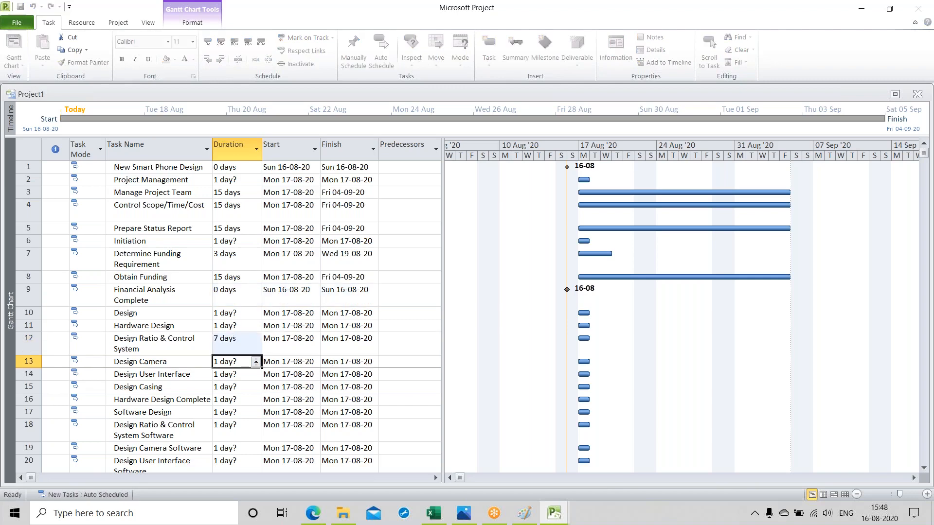
{"action": "left_click", "coordinate": [256, 359]}
{"action": "left_click", "coordinate": [256, 359]}
{"action": "left_click", "coordinate": [256, 359]}
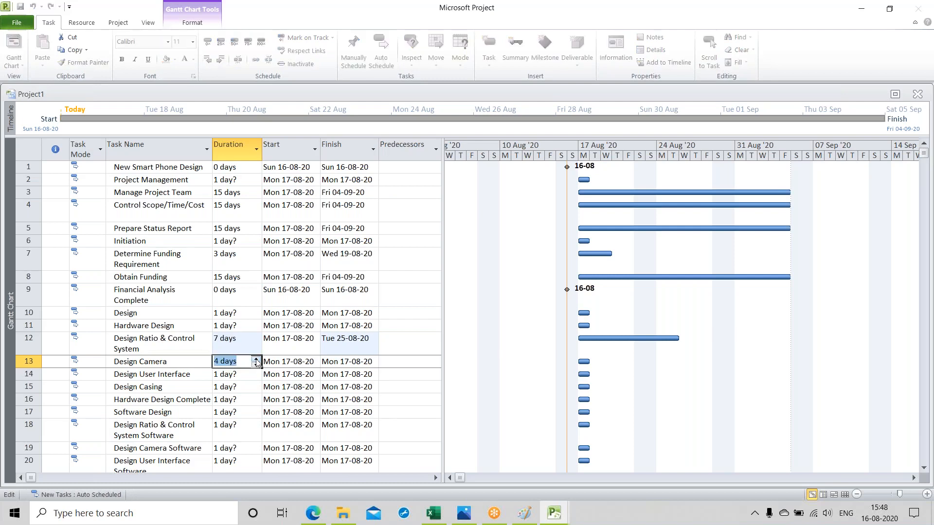
{"action": "left_click", "coordinate": [257, 359]}
{"action": "key", "text": "Return"}
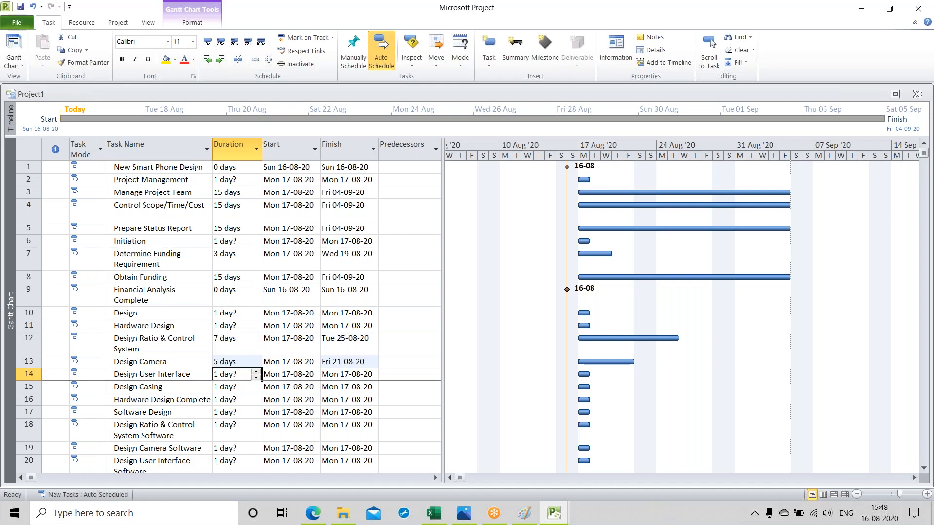
Step: Set the duration of the "Design User Interface" task to 7 days
{"action": "left_click", "coordinate": [256, 371]}
{"action": "left_click", "coordinate": [255, 372]}
{"action": "left_click", "coordinate": [255, 372]}
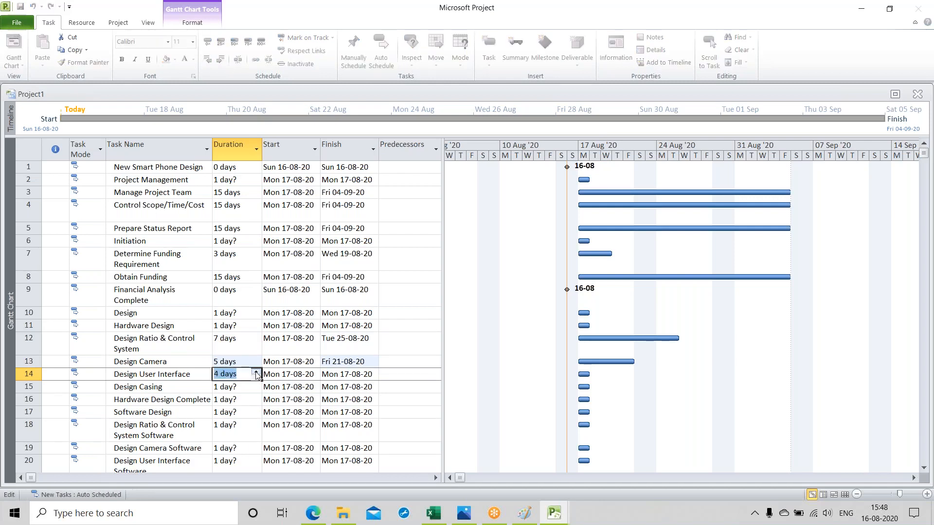
{"action": "left_click", "coordinate": [256, 372]}
{"action": "left_click", "coordinate": [256, 372]}
{"action": "left_click", "coordinate": [256, 372]}
{"action": "key", "text": "Return"}
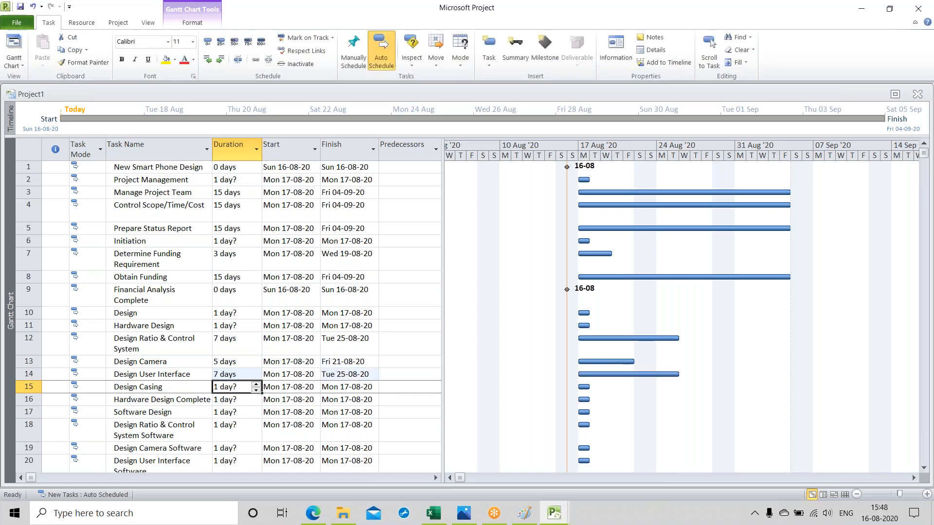
Step: Set the duration of "Design Casing" to 5 days and of "Hardware Design Complete" to 0 days
{"action": "left_click", "coordinate": [255, 384]}
{"action": "left_click", "coordinate": [256, 384]}
{"action": "left_click", "coordinate": [256, 384]}
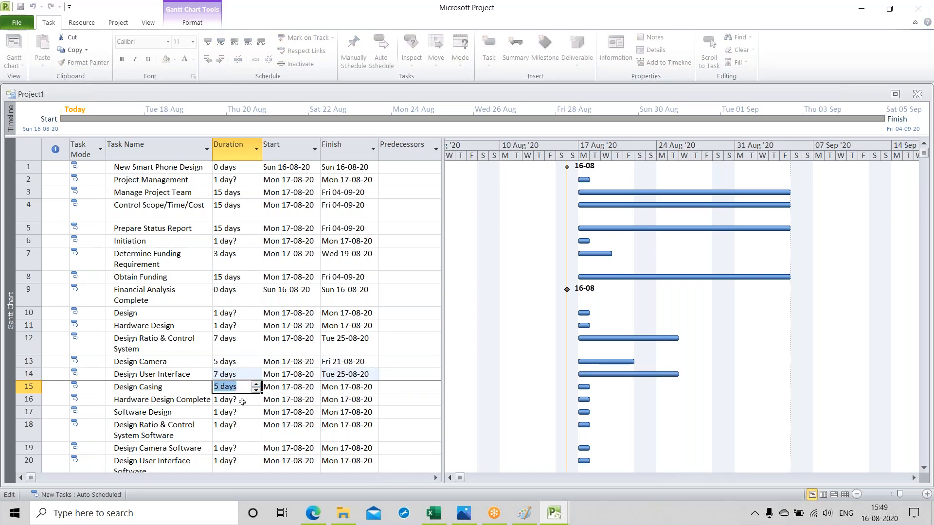
{"action": "key", "text": "Return"}
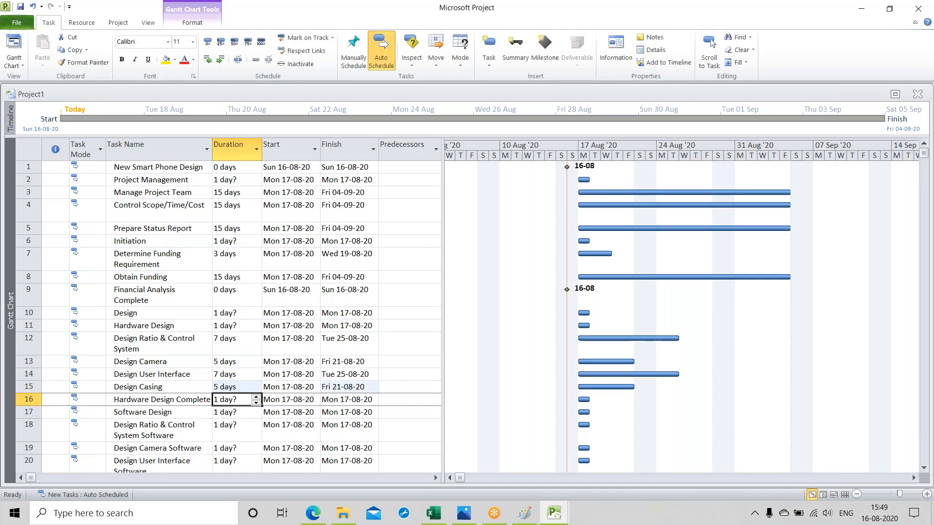
{"action": "left_click", "coordinate": [256, 403]}
{"action": "key", "text": "Return"}
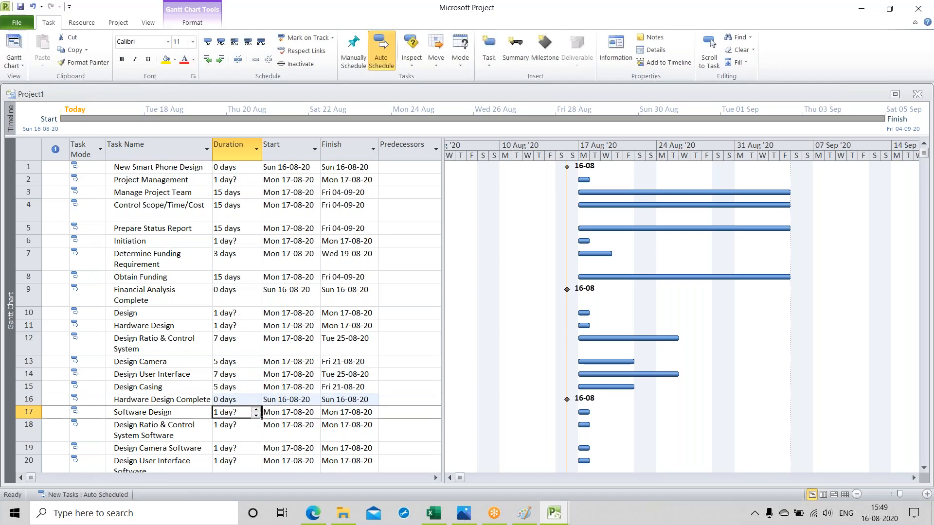
Step: Set the duration of the "Design Ratio & Control System Software" task to 10 days
{"action": "scroll", "coordinate": [234, 237], "scroll_direction": "down", "scroll_amount": 4}
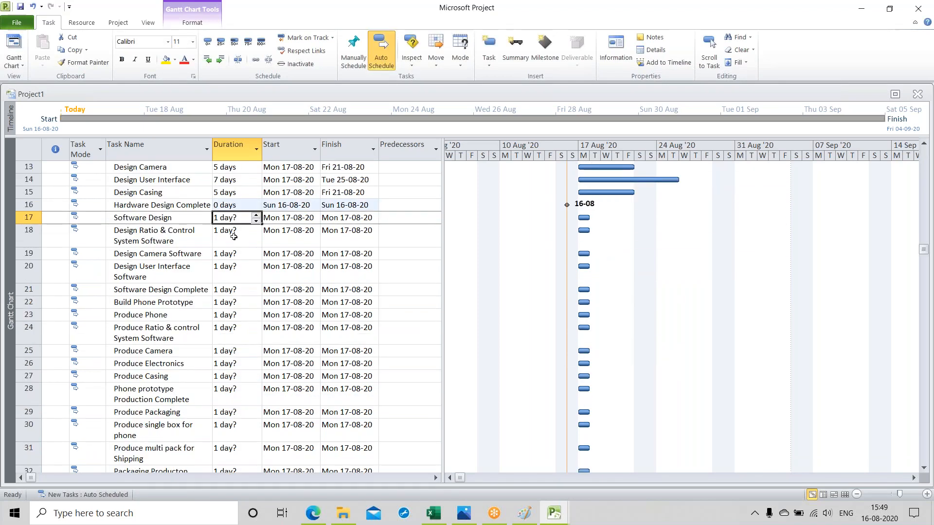
{"action": "left_click", "coordinate": [233, 236]}
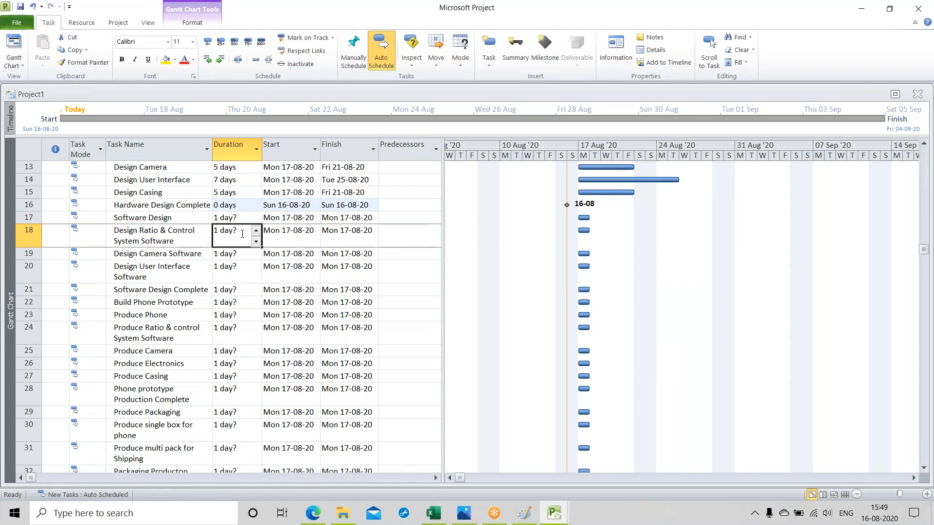
{"action": "left_click", "coordinate": [256, 231]}
{"action": "left_click", "coordinate": [256, 230]}
{"action": "left_click", "coordinate": [256, 231]}
{"action": "left_click", "coordinate": [256, 231]}
{"action": "left_click", "coordinate": [256, 230]}
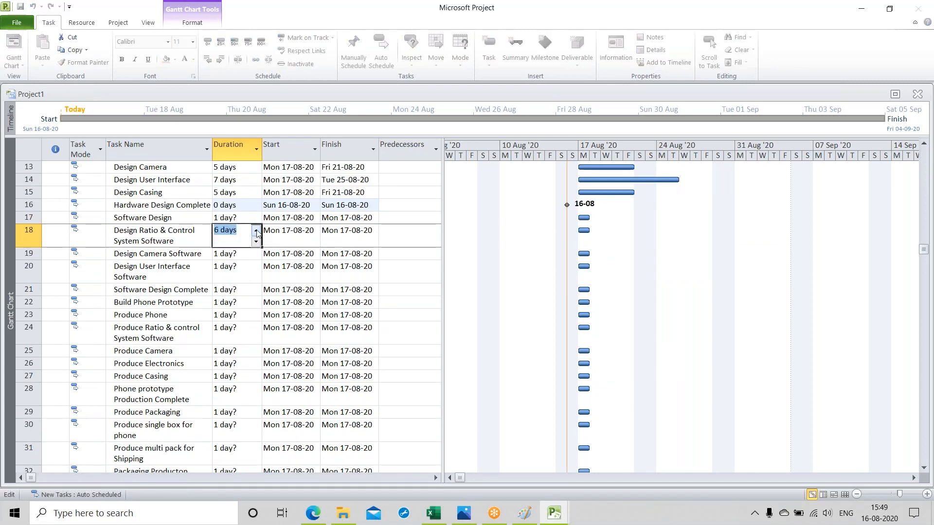
{"action": "left_click", "coordinate": [255, 230]}
{"action": "left_click", "coordinate": [256, 231]}
{"action": "left_click", "coordinate": [256, 231]}
{"action": "key", "text": "Return"}
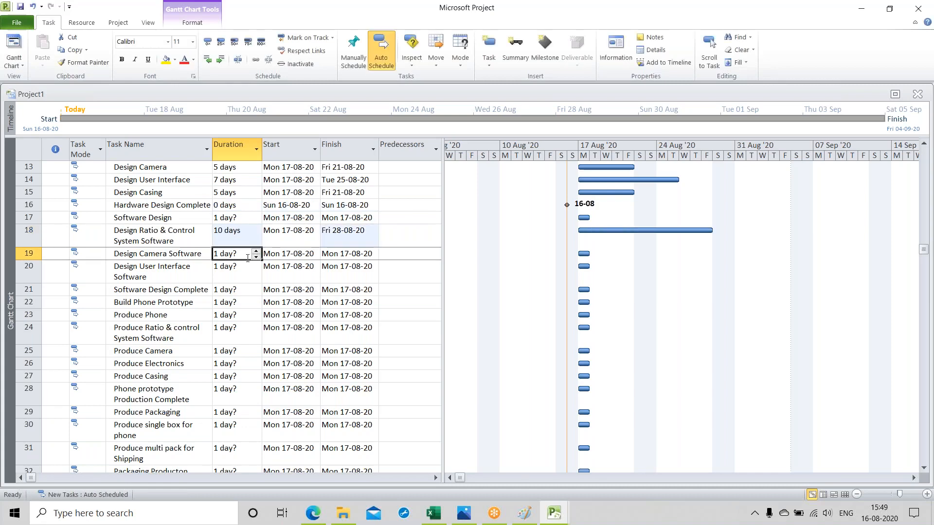
Step: Set the durations of "Design Camera Software" and "Design User Interface Software" to 10 days each
{"action": "left_click", "coordinate": [256, 251]}
{"action": "left_click", "coordinate": [256, 250]}
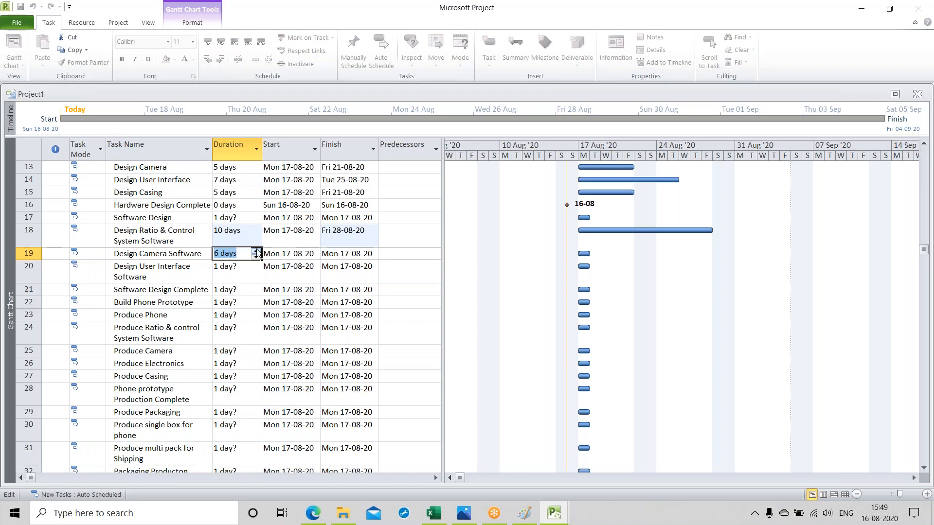
{"action": "left_click", "coordinate": [240, 266]}
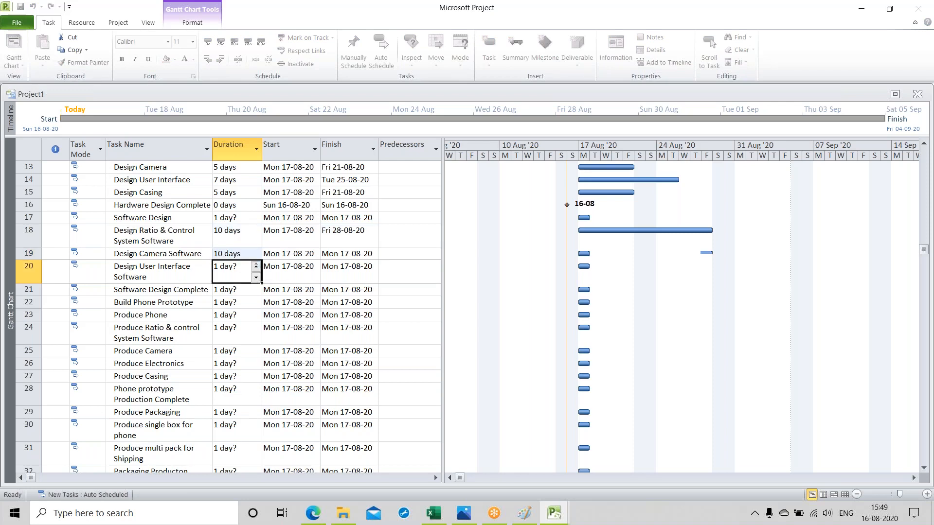
{"action": "left_click", "coordinate": [256, 267]}
{"action": "double_click", "coordinate": [256, 267]}
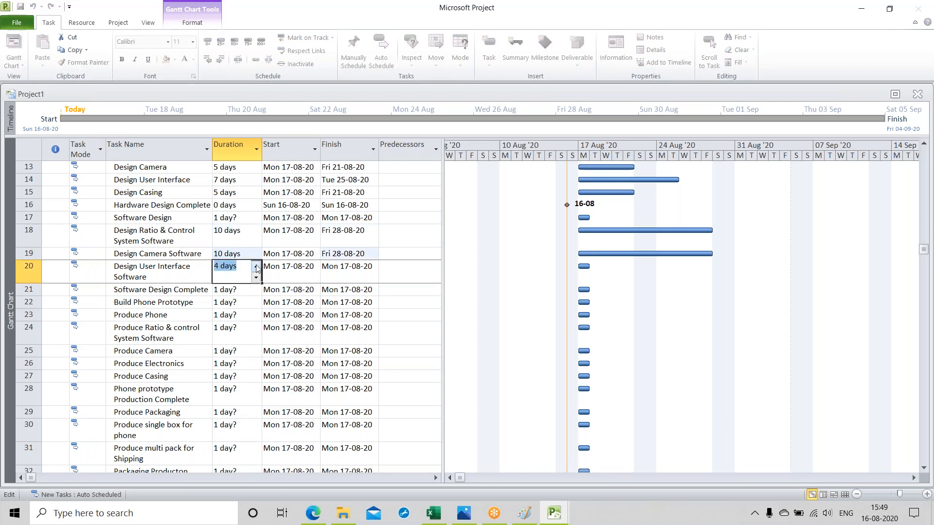
{"action": "double_click", "coordinate": [256, 267]}
{"action": "double_click", "coordinate": [257, 267]}
{"action": "left_click", "coordinate": [242, 290]}
{"action": "left_click", "coordinate": [412, 265]}
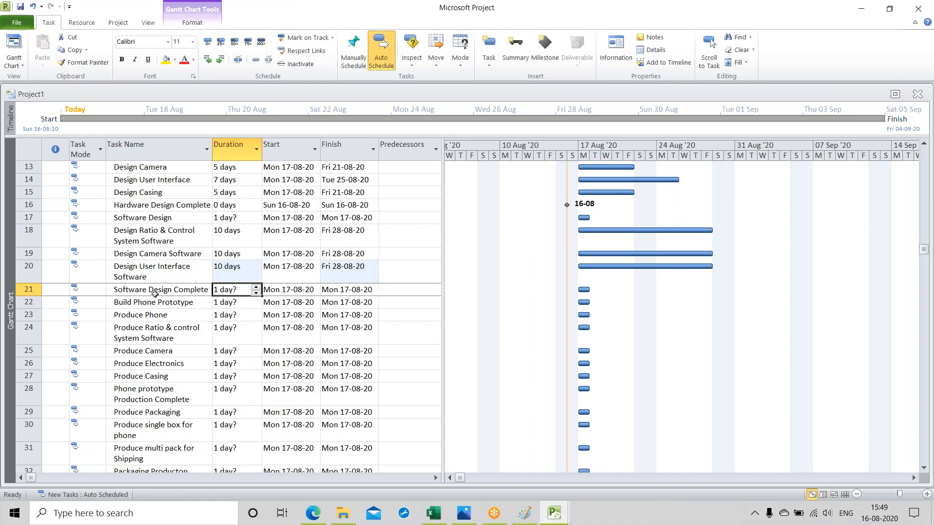
Step: Set the duration of "Software Design Complete" to 0 days and of "Produce Ratio & control System Software" to 5 days
{"action": "left_click", "coordinate": [256, 293]}
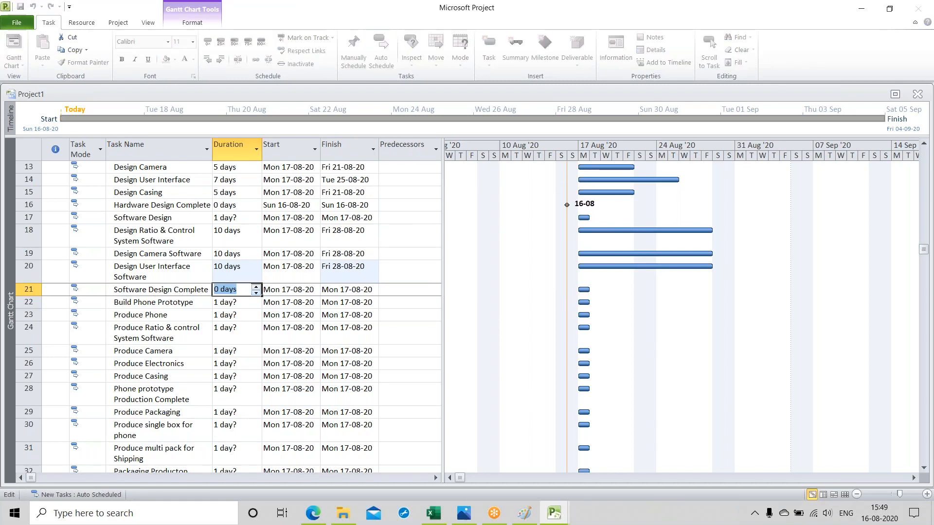
{"action": "key", "text": "Return"}
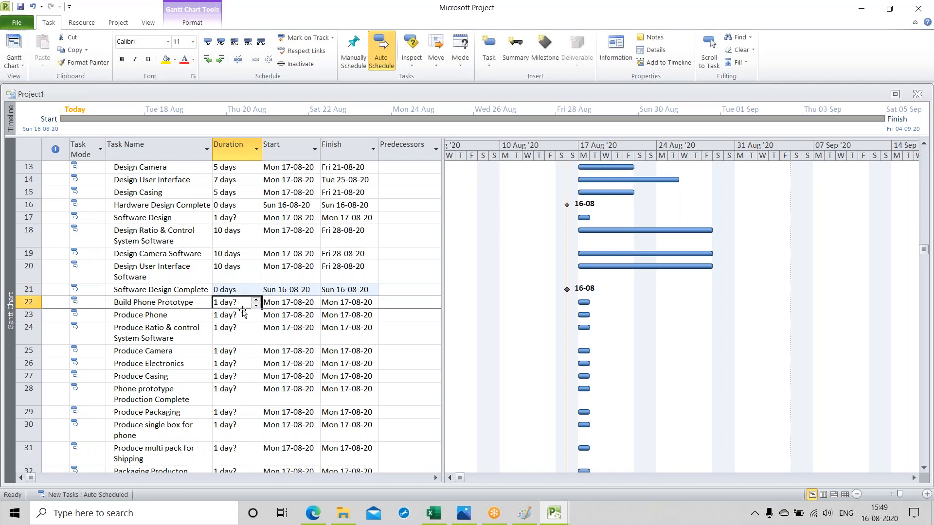
{"action": "key", "text": "Down"}
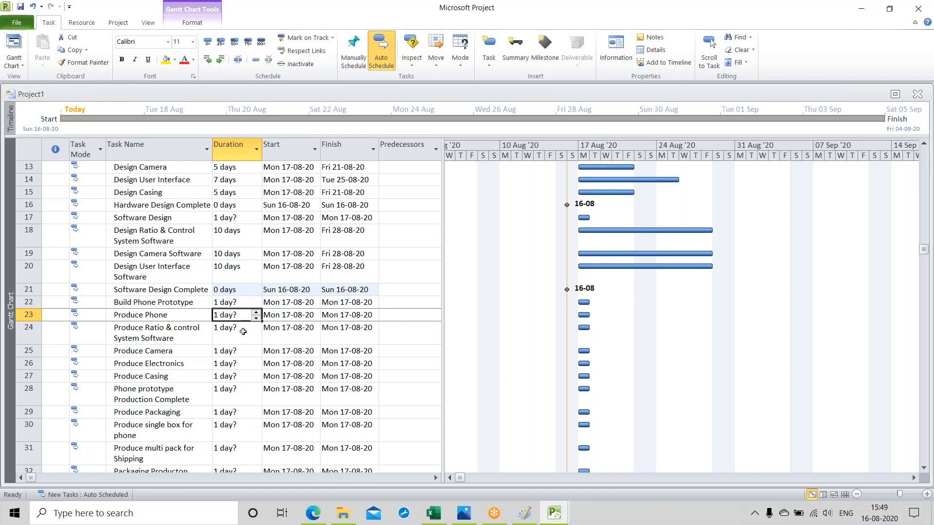
{"action": "key", "text": "Down"}
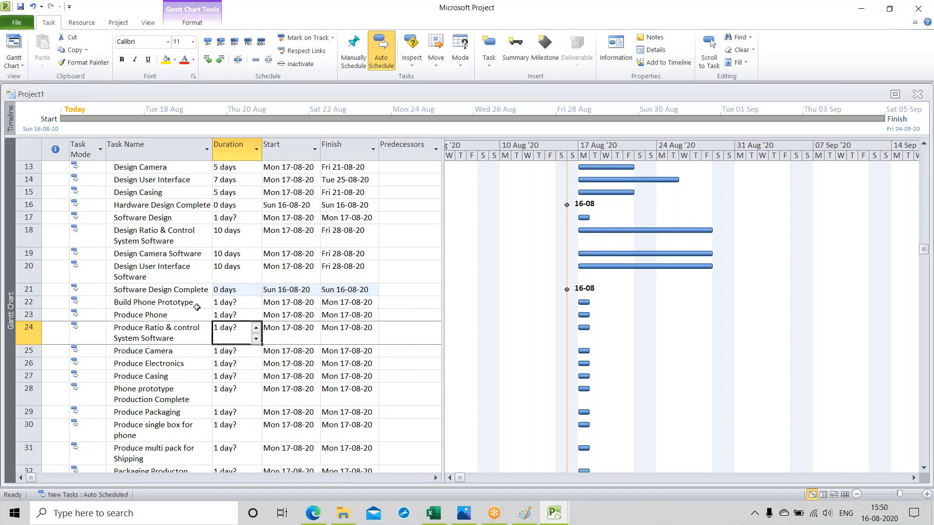
{"action": "left_click", "coordinate": [256, 327]}
{"action": "left_click", "coordinate": [256, 328]}
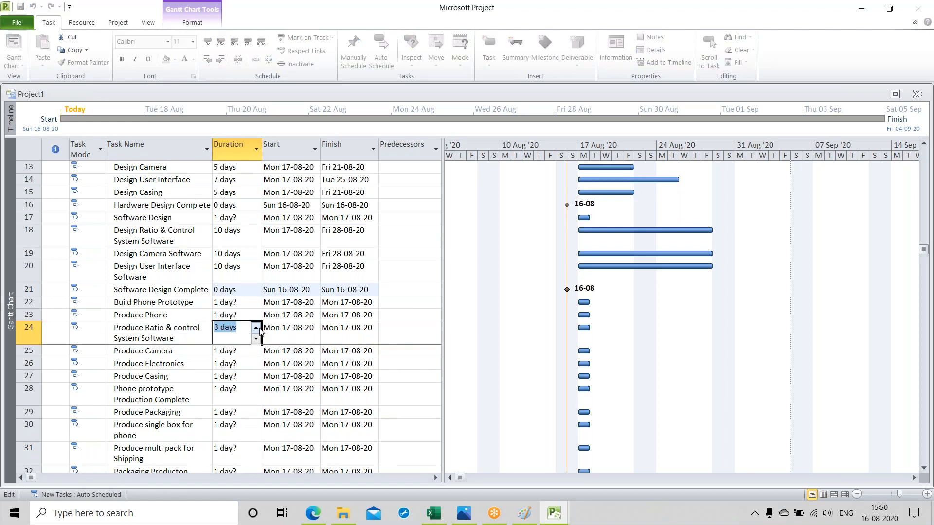
{"action": "left_click", "coordinate": [256, 339]}
Step: Set the durations of "Produce Camera" and "Produce Electronics" to 5 days each
{"action": "left_click", "coordinate": [240, 352]}
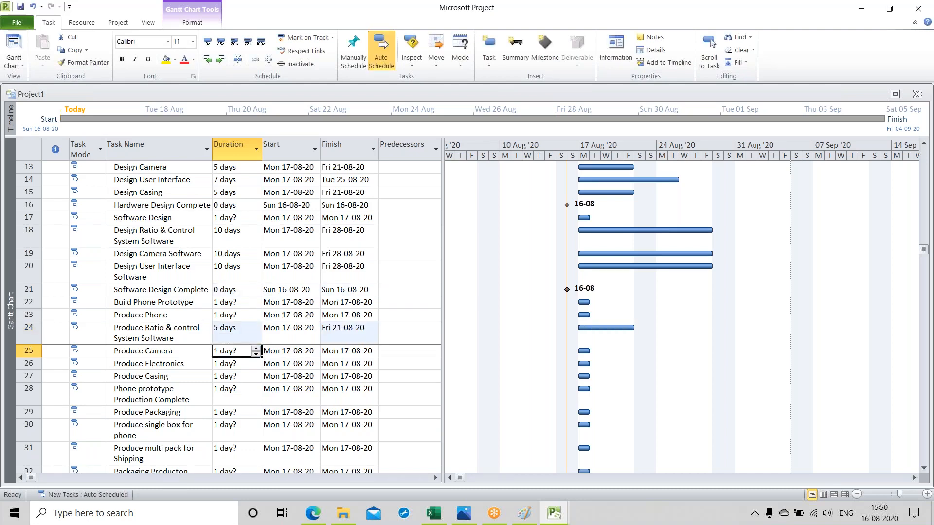
{"action": "left_click", "coordinate": [256, 348]}
{"action": "left_click", "coordinate": [256, 348]}
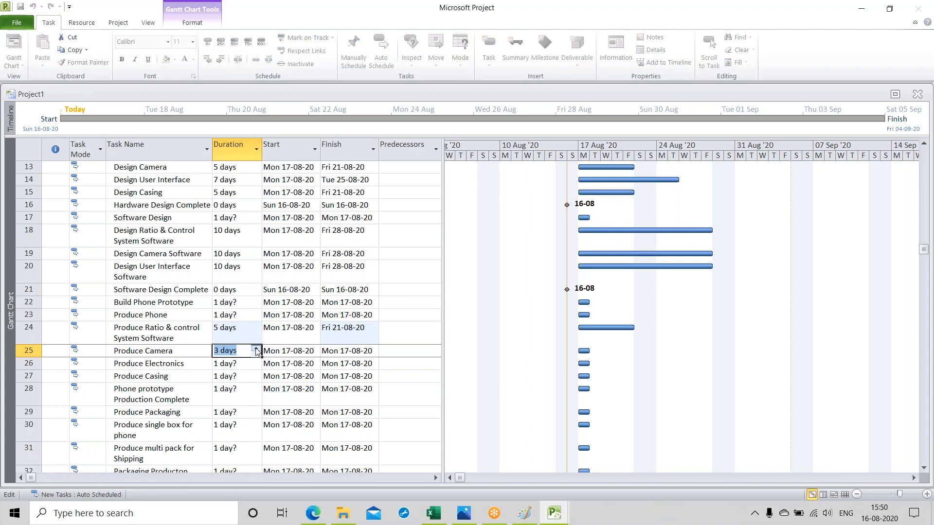
{"action": "left_click", "coordinate": [256, 348]}
{"action": "left_click", "coordinate": [255, 348]}
{"action": "left_click", "coordinate": [243, 364]}
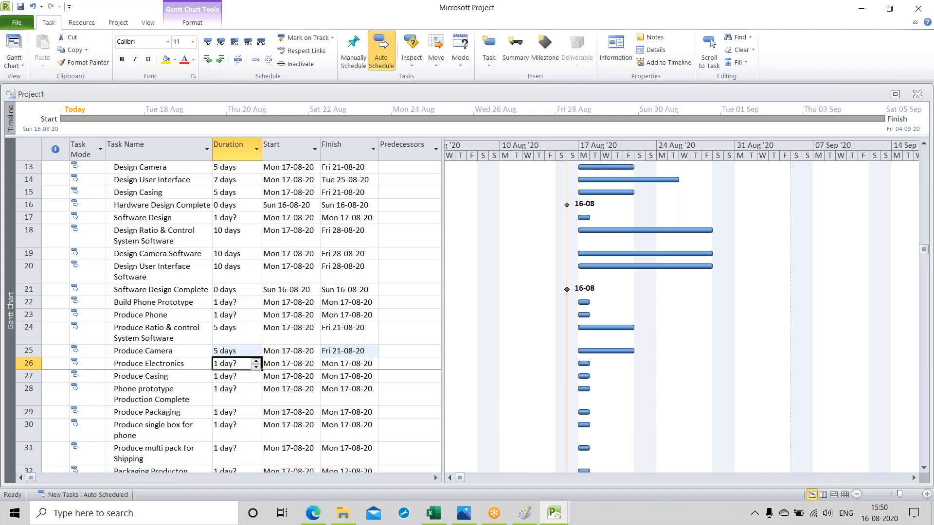
{"action": "double_click", "coordinate": [256, 362]}
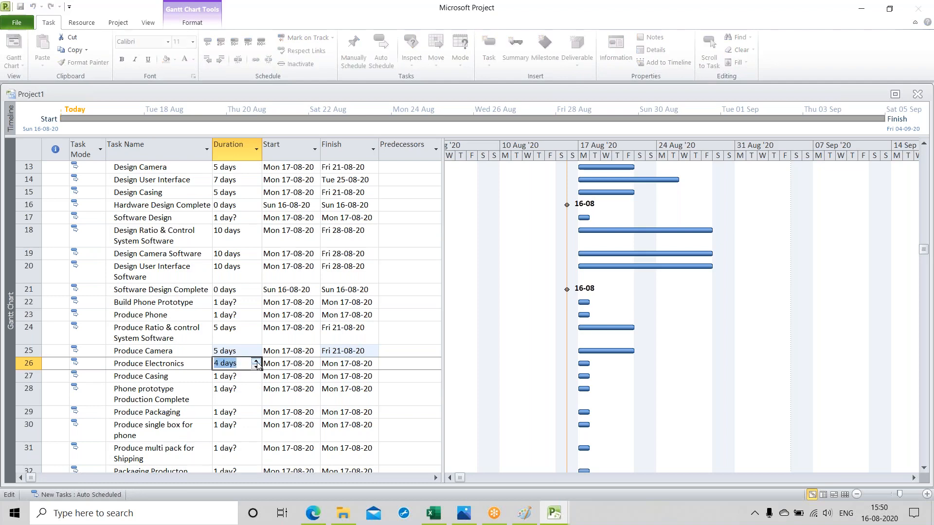
{"action": "left_click", "coordinate": [244, 377]}
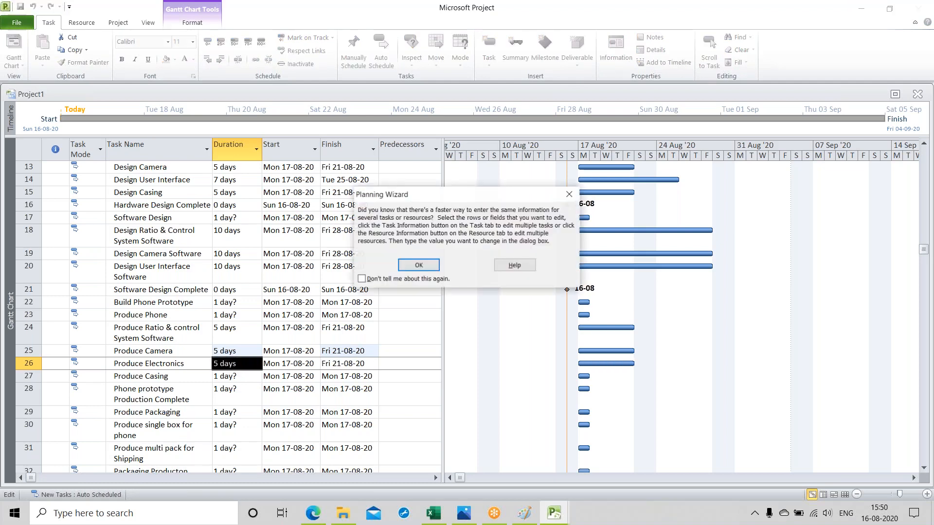
{"action": "left_click", "coordinate": [419, 265]}
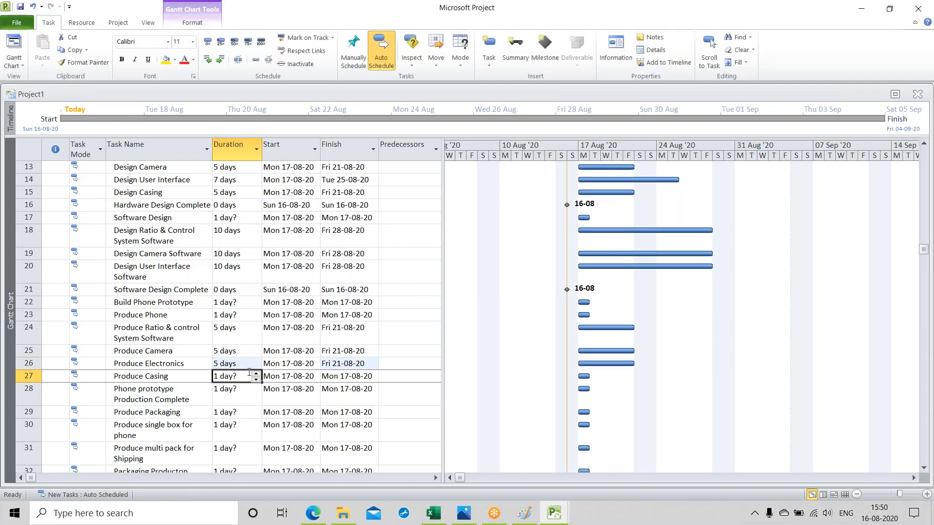
Step: Set the duration of the "Produce Casing" task to 5 days
{"action": "triple_click", "coordinate": [256, 374]}
{"action": "left_click", "coordinate": [256, 373]}
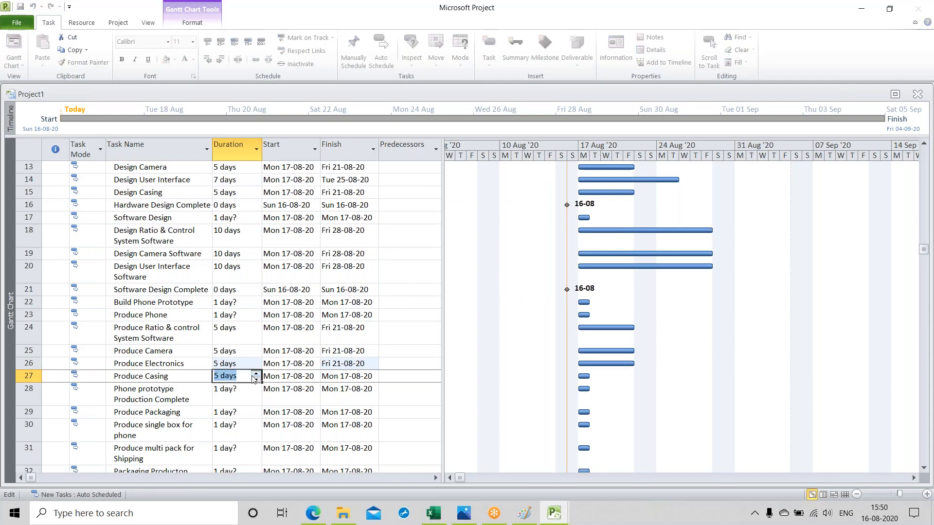
{"action": "left_click", "coordinate": [238, 393]}
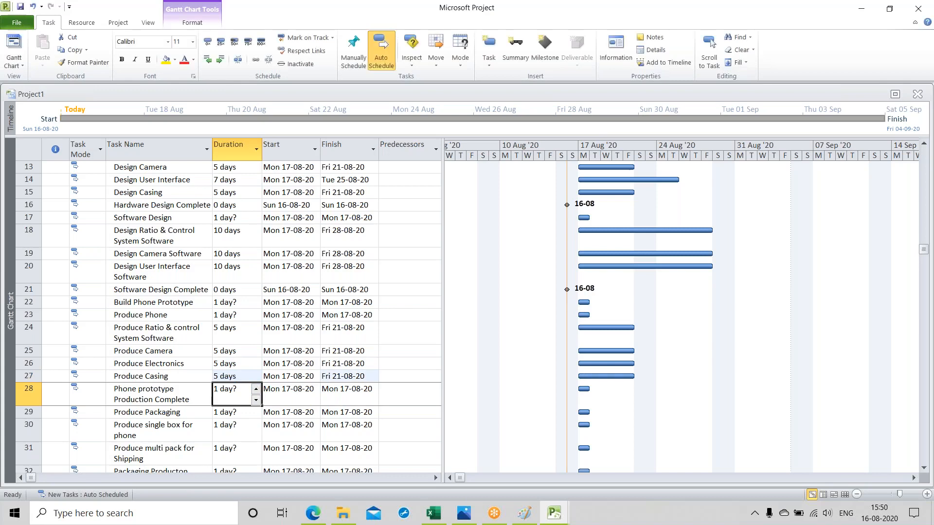
Step: Try to set the duration of "Phone prototype Production Complete" to 0 days
{"action": "left_click", "coordinate": [256, 399]}
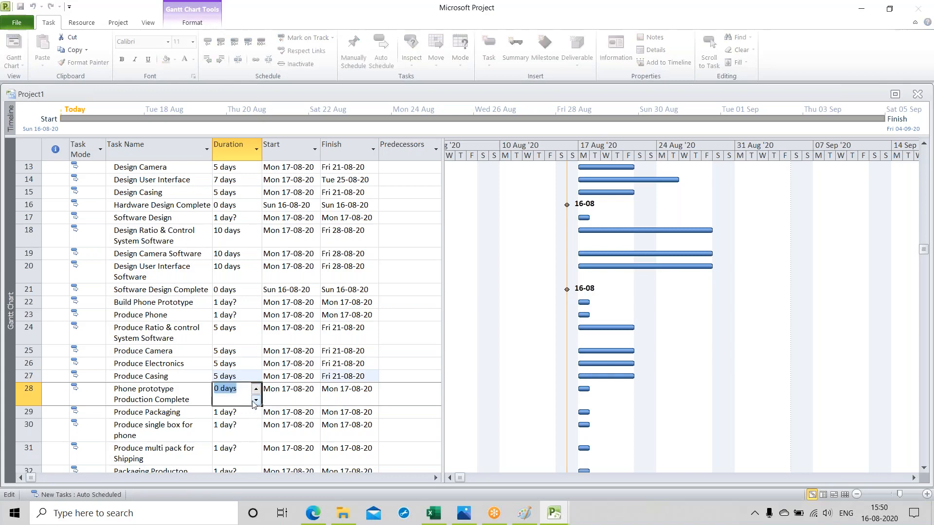
{"action": "key", "text": "Escape"}
{"action": "scroll", "coordinate": [221, 367], "scroll_direction": "down", "scroll_amount": 3}
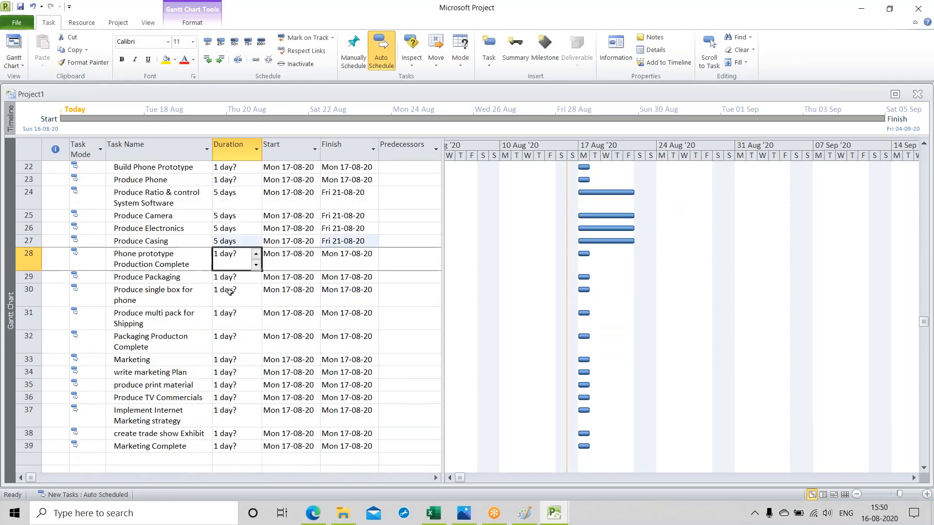
Step: Set the duration of the "Produce Packaging" task to 2 days
{"action": "left_click", "coordinate": [242, 281]}
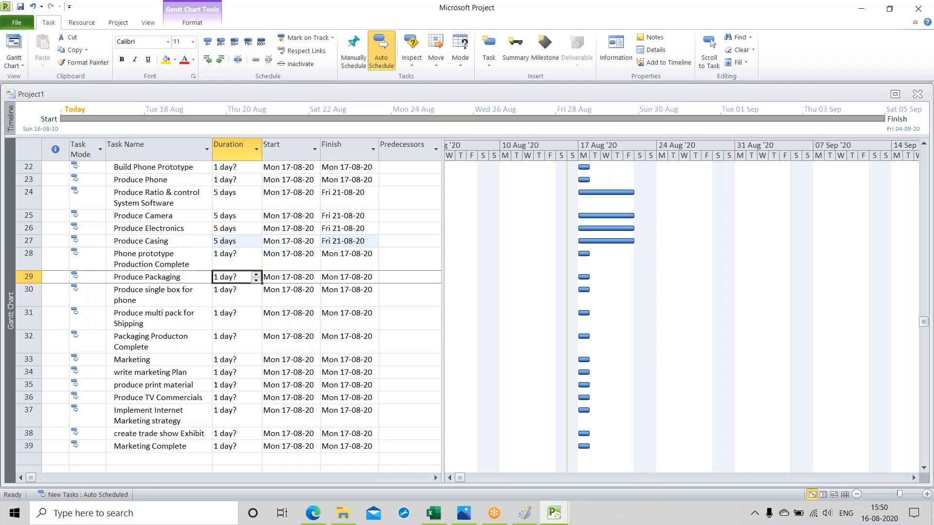
{"action": "left_click", "coordinate": [256, 274]}
{"action": "left_click", "coordinate": [256, 274]}
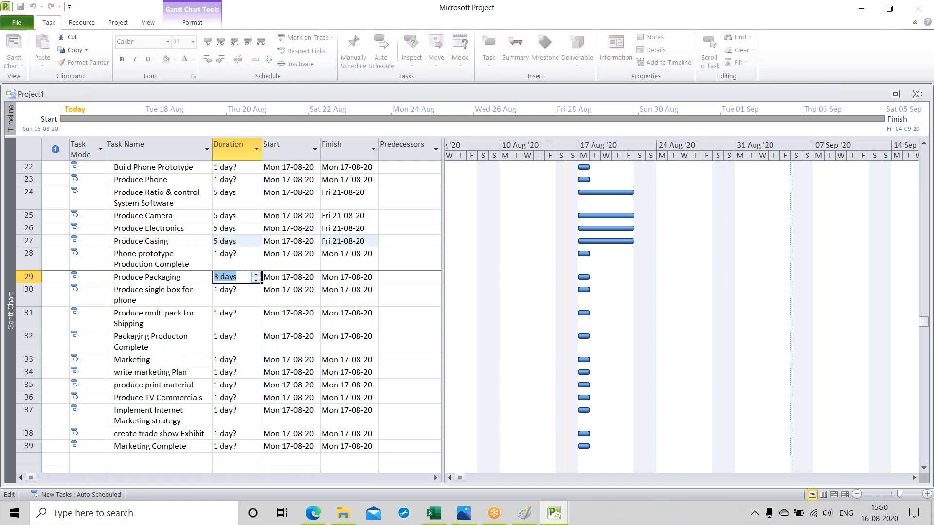
{"action": "left_click", "coordinate": [256, 280]}
Step: Set the duration of "Produce single box for phone" to 3 days and of "Produce multi pack for Shipping" to 0 days
{"action": "left_click", "coordinate": [244, 290]}
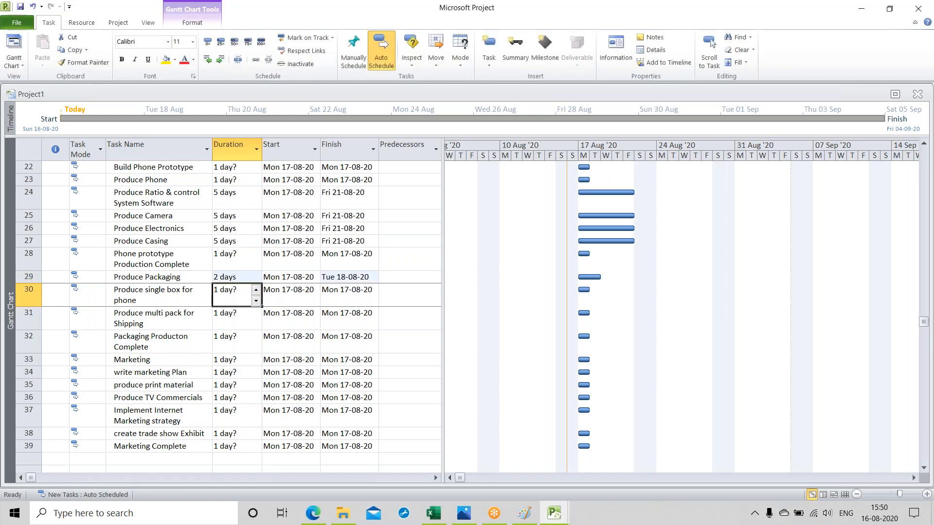
{"action": "left_click", "coordinate": [255, 290]}
{"action": "left_click", "coordinate": [256, 289]}
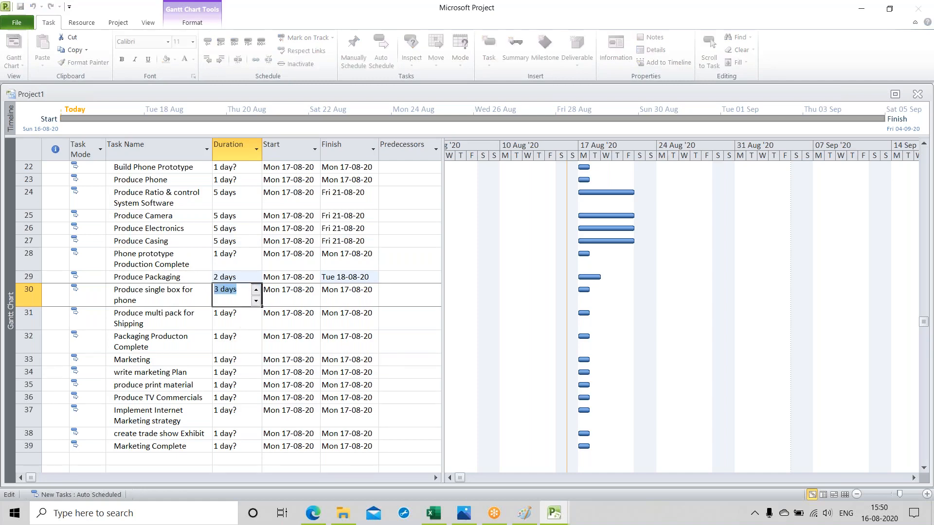
{"action": "key", "text": "Return"}
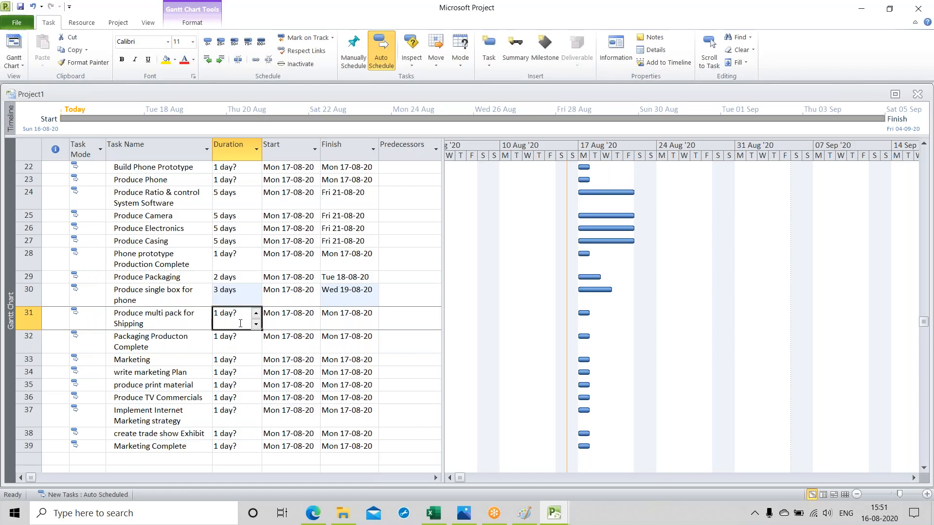
{"action": "left_click", "coordinate": [256, 324]}
{"action": "key", "text": "Return"}
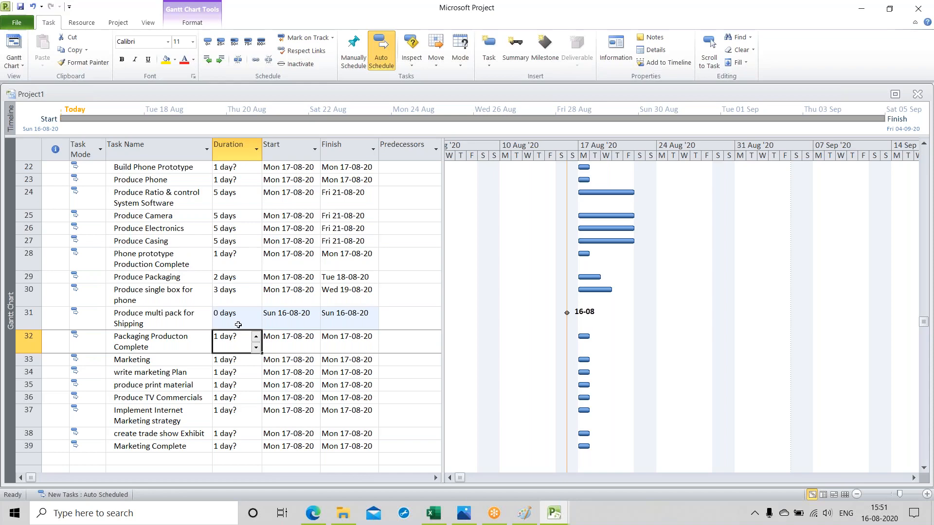
Step: Set the duration of "Produce single box for phone" to 2 days and of "Produce multi pack for Shipping" to 3 days
{"action": "left_click", "coordinate": [244, 297]}
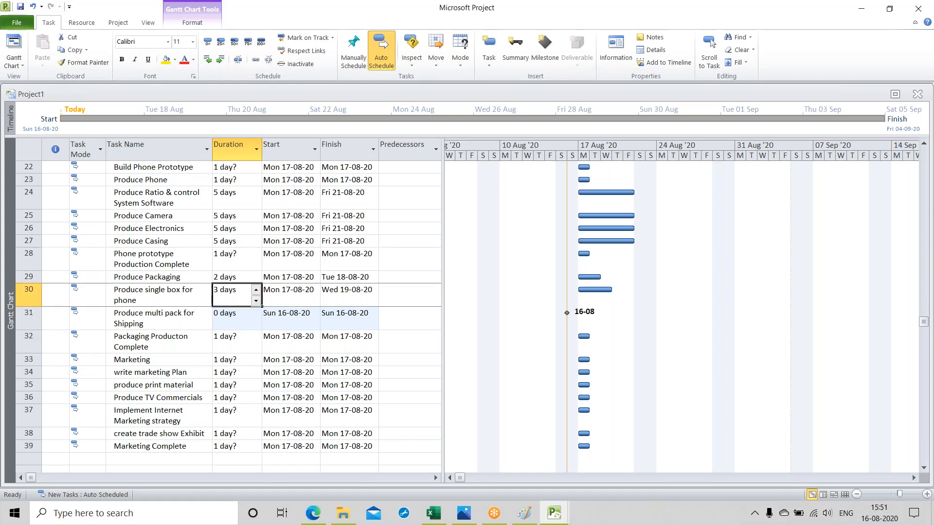
{"action": "left_click", "coordinate": [255, 301]}
{"action": "left_click", "coordinate": [250, 319]}
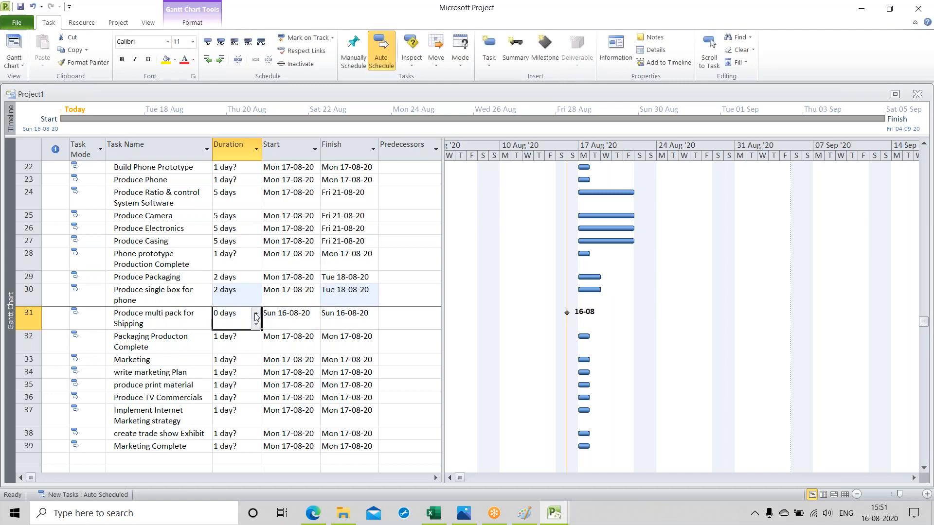
{"action": "left_click", "coordinate": [257, 315]}
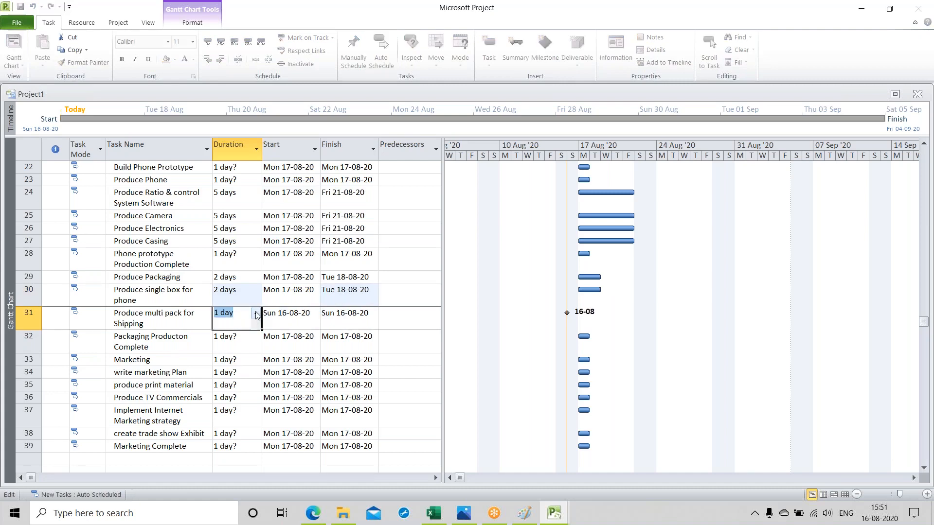
{"action": "type", "text": "3"}
{"action": "key", "text": "Return"}
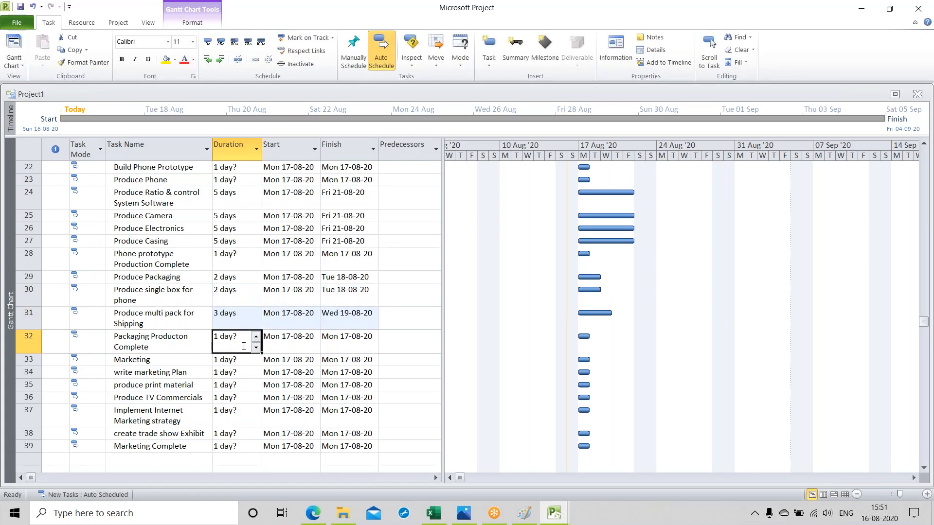
Step: Set the duration of "Packaging Producton Complete" to 0 days and of "write marketing Plan" to 5 days
{"action": "left_click", "coordinate": [255, 347]}
{"action": "left_click", "coordinate": [241, 363]}
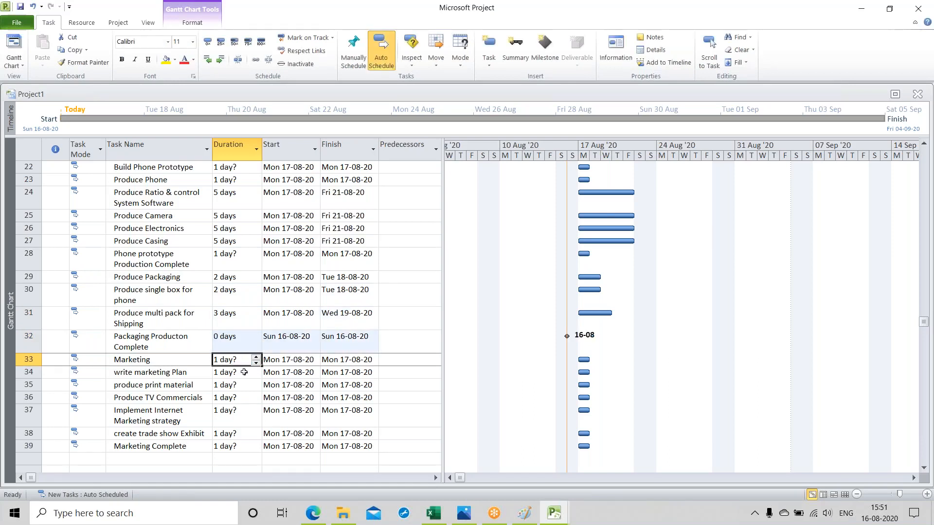
{"action": "left_click", "coordinate": [244, 372]}
{"action": "left_click", "coordinate": [256, 369]}
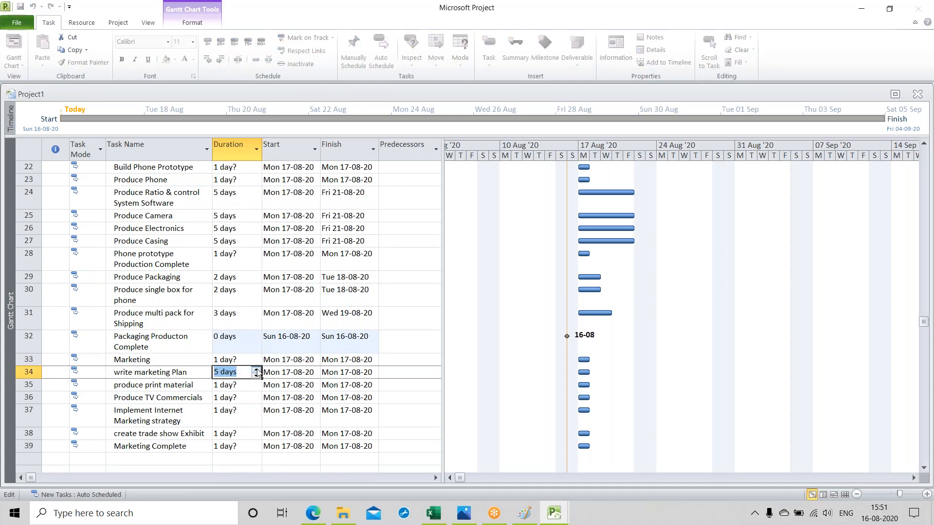
Step: Set the duration of the "produce print material" task to 15 days
{"action": "left_click", "coordinate": [256, 385]}
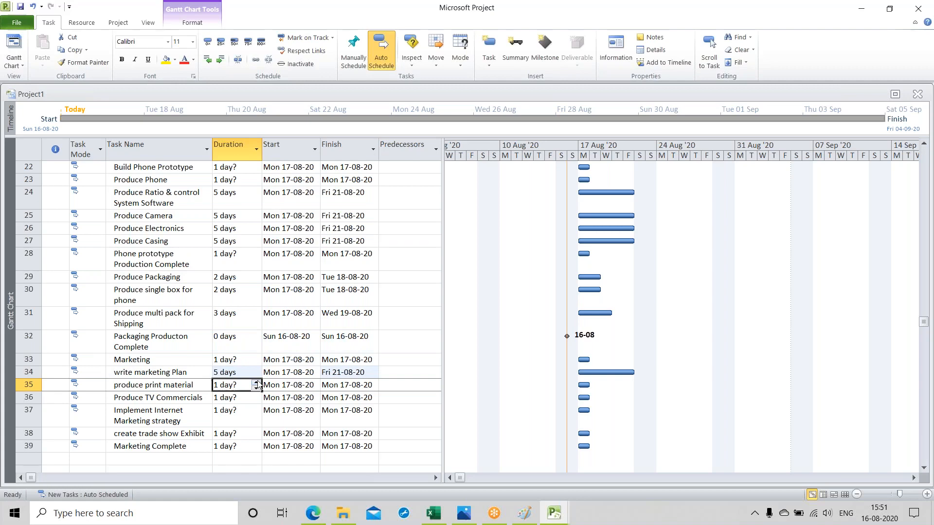
{"action": "left_click", "coordinate": [256, 382]}
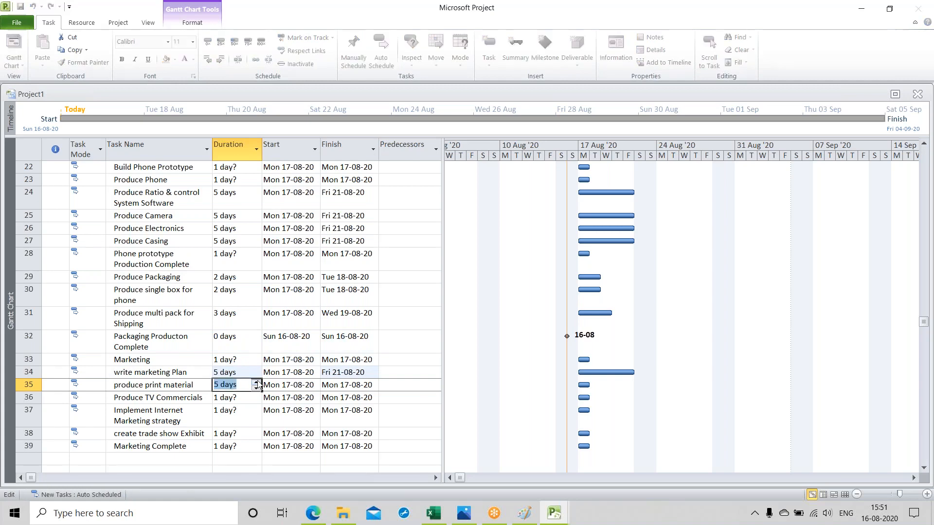
{"action": "left_click", "coordinate": [256, 382]}
{"action": "left_click", "coordinate": [256, 382]}
{"action": "left_click", "coordinate": [256, 382]}
{"action": "left_click", "coordinate": [256, 382]}
{"action": "left_click", "coordinate": [257, 382]}
{"action": "left_click", "coordinate": [257, 382]}
{"action": "key", "text": "Return"}
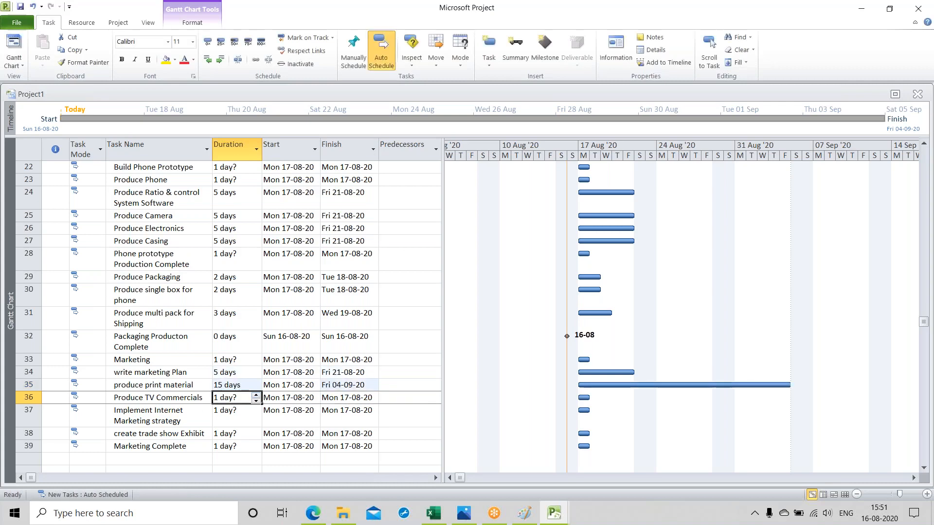
Step: Set the duration of "Produce TV Commercials" to 5 days and of "Implement Internet Marketing strategy" to 3 days
{"action": "left_click", "coordinate": [255, 395]}
{"action": "left_click", "coordinate": [256, 396]}
{"action": "left_click", "coordinate": [256, 395]}
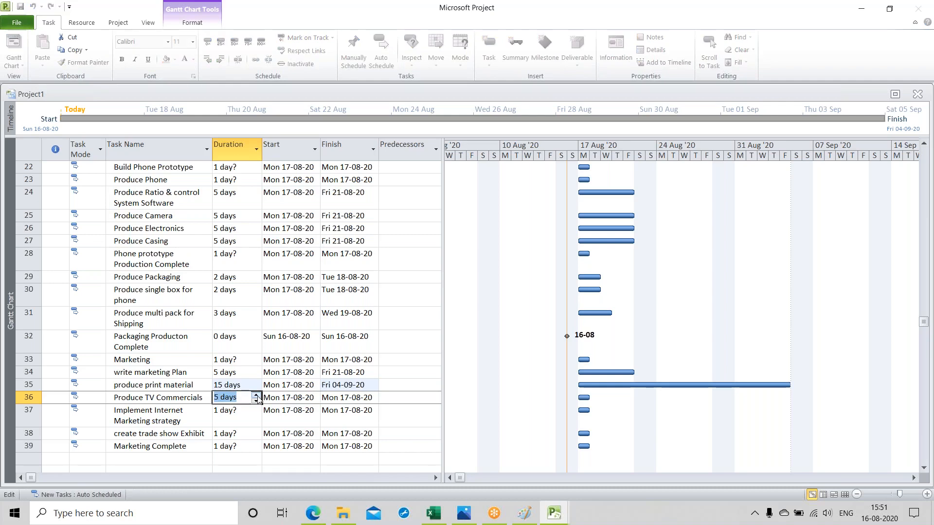
{"action": "key", "text": "Return"}
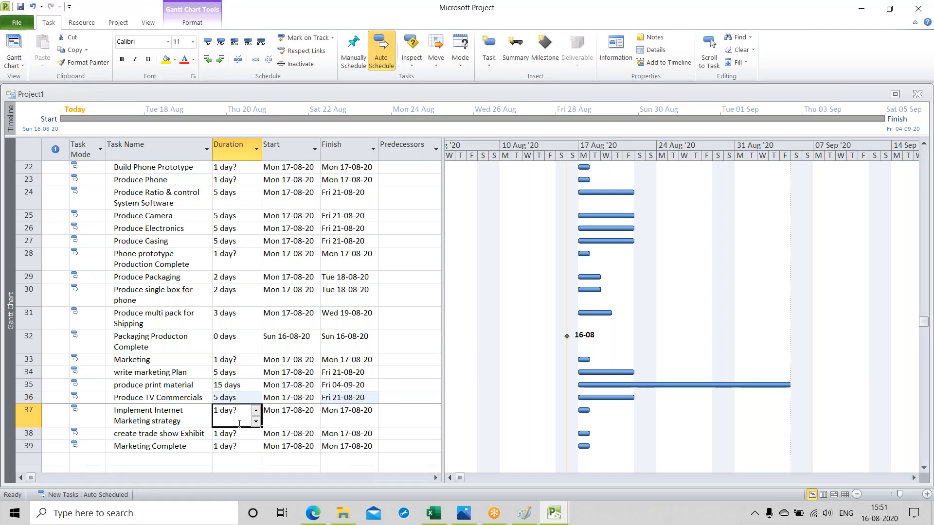
{"action": "left_click", "coordinate": [255, 410]}
{"action": "left_click", "coordinate": [256, 409]}
{"action": "left_click", "coordinate": [256, 409]}
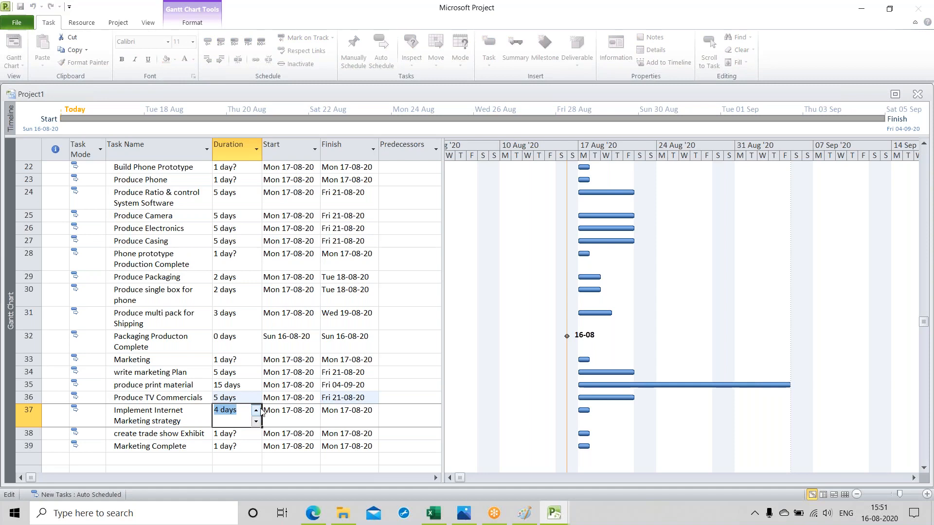
{"action": "left_click", "coordinate": [256, 421]}
Step: Set the duration of "create trade show Exhibit" to 10 days and of "Marketing Complete" to 0 days
{"action": "left_click", "coordinate": [241, 438]}
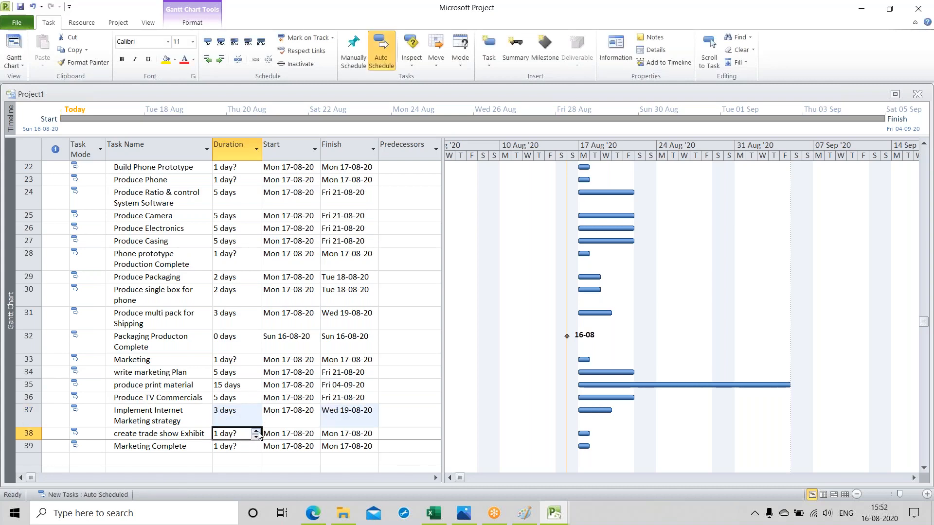
{"action": "left_click", "coordinate": [257, 431]}
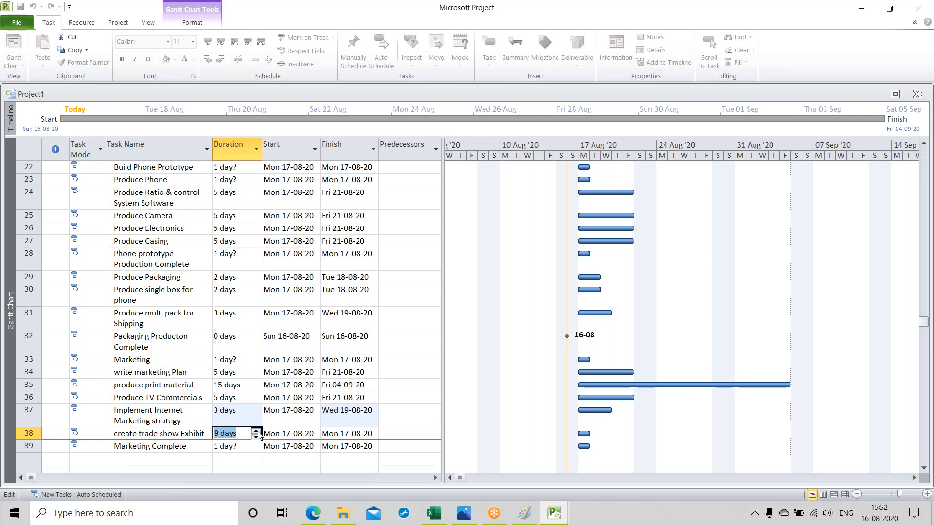
{"action": "left_click", "coordinate": [257, 431]}
{"action": "left_click", "coordinate": [250, 446]}
{"action": "left_click", "coordinate": [257, 449]}
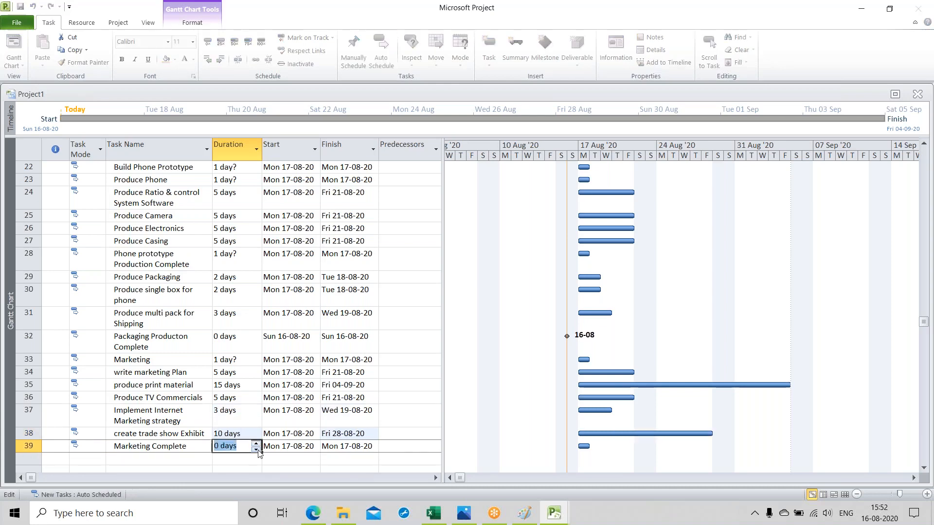
{"action": "key", "text": "Return"}
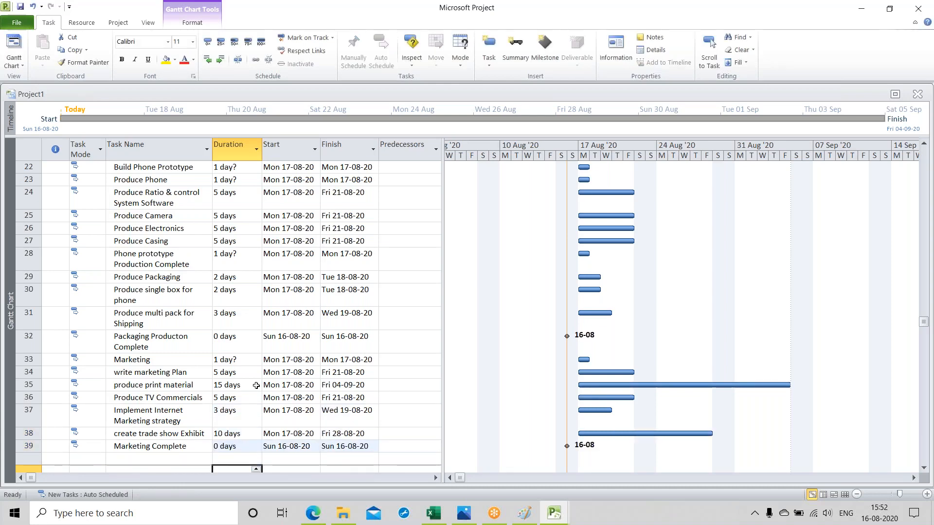
Step: Make task 3 the predecessor of "Control Scope/Time/Cost" and task 4 the predecessor of "Prepare Status Report"
{"action": "scroll", "coordinate": [257, 385], "scroll_direction": "up", "scroll_amount": 3}
{"action": "scroll", "coordinate": [257, 386], "scroll_direction": "up", "scroll_amount": 2}
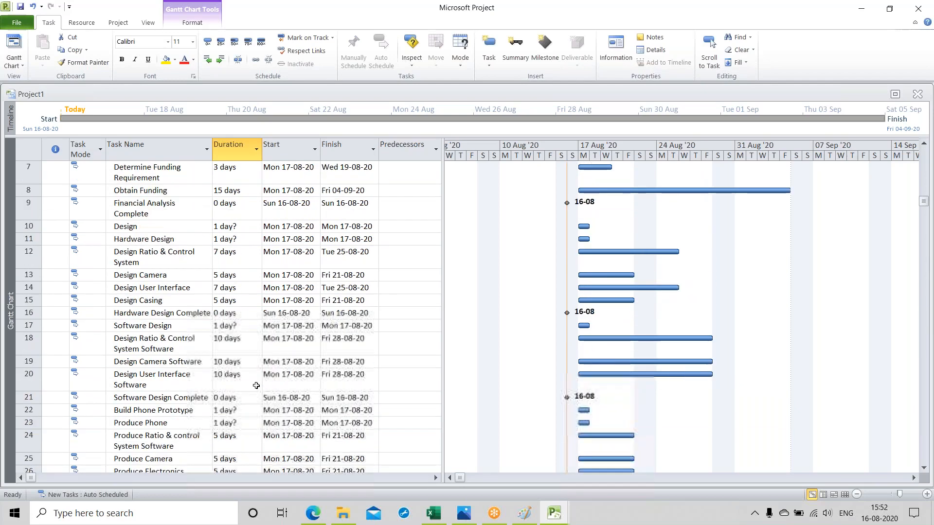
{"action": "scroll", "coordinate": [256, 385], "scroll_direction": "up", "scroll_amount": 2}
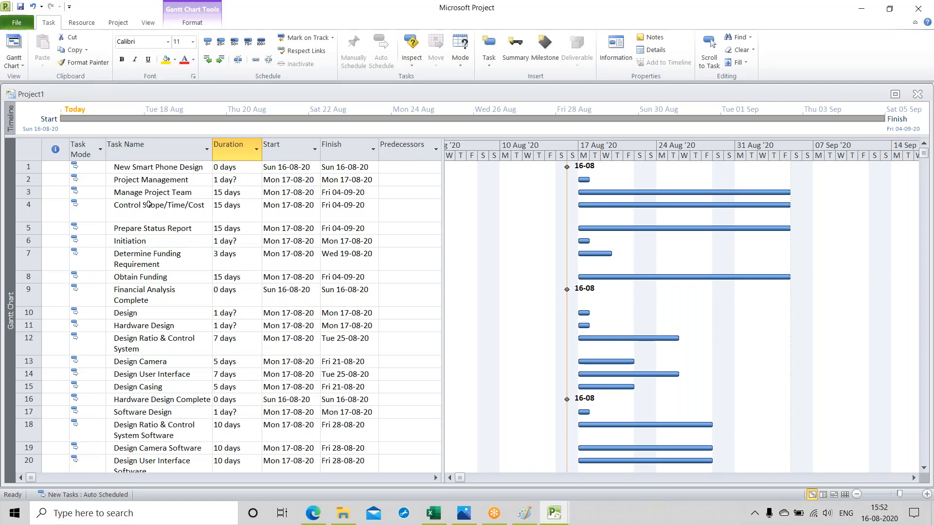
{"action": "left_click", "coordinate": [390, 213]}
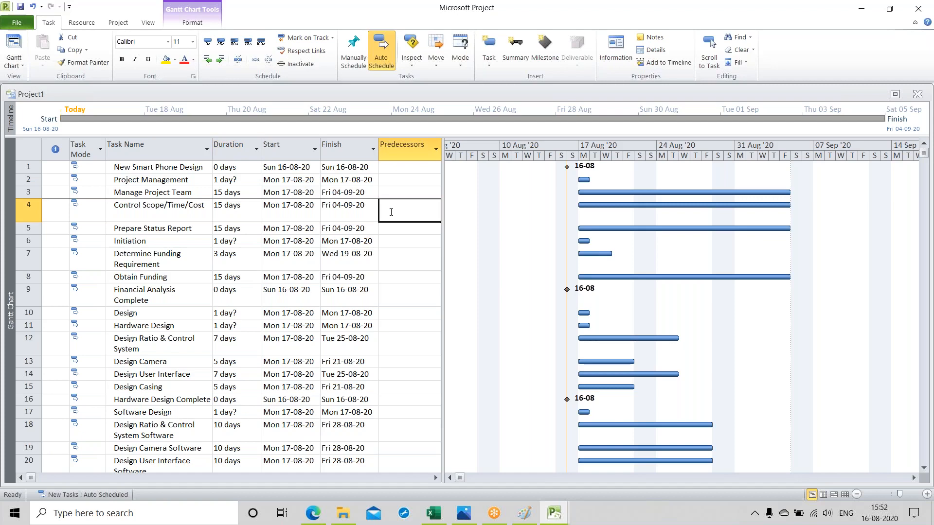
{"action": "type", "text": "3"}
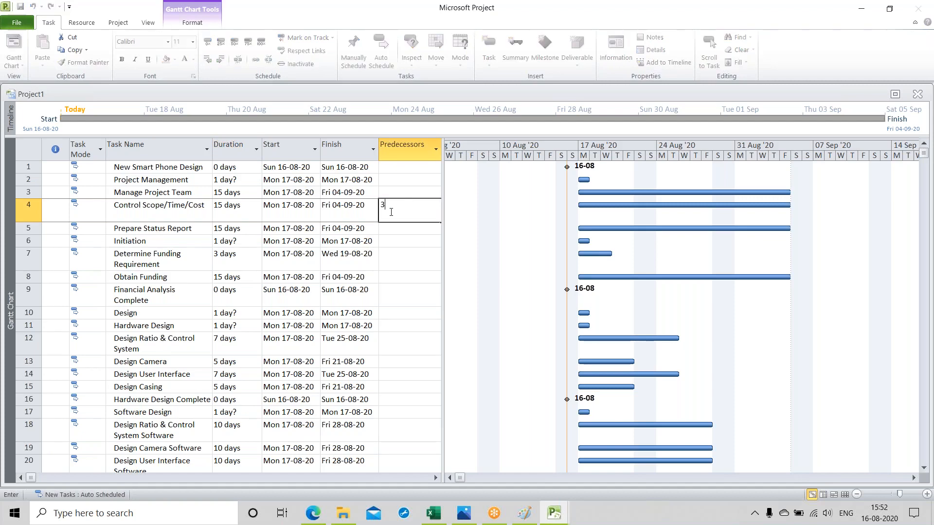
{"action": "key", "text": "Return"}
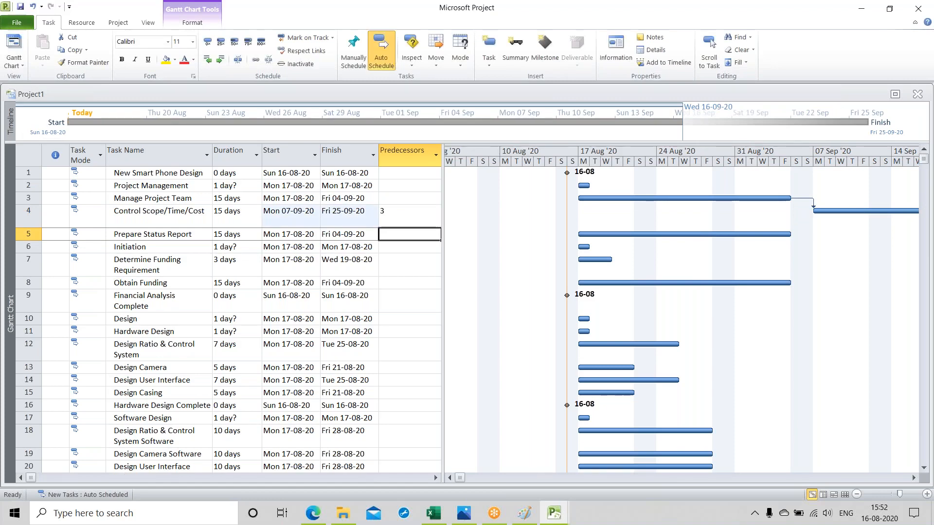
{"action": "type", "text": "4"}
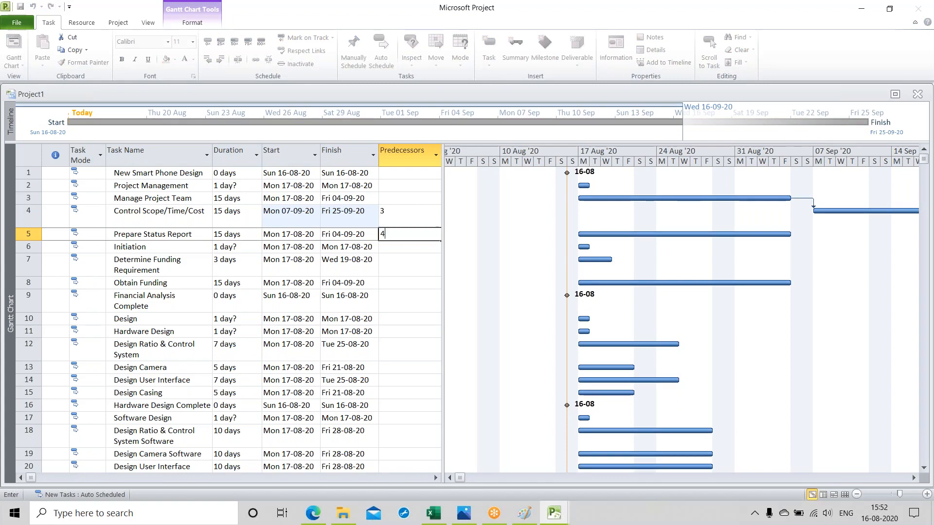
{"action": "key", "text": "Return"}
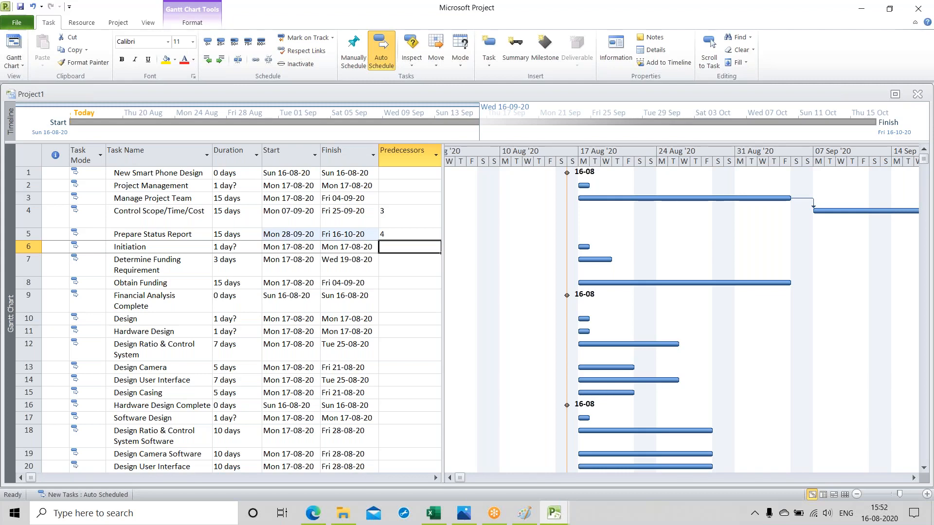
Step: Make task 7 the predecessor of "Obtain Funding" and task 8 the predecessor of "Financial Analysis Complete"
{"action": "left_click", "coordinate": [410, 265]}
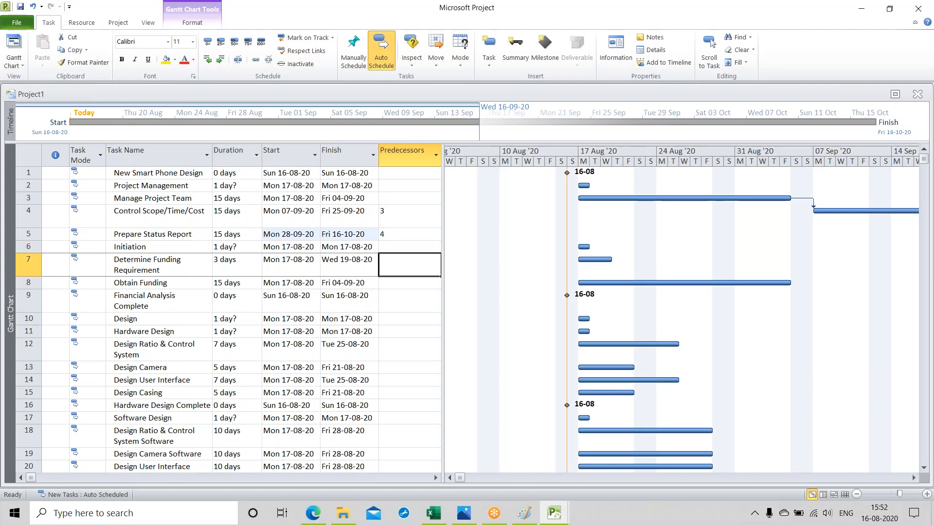
{"action": "left_click", "coordinate": [410, 283]}
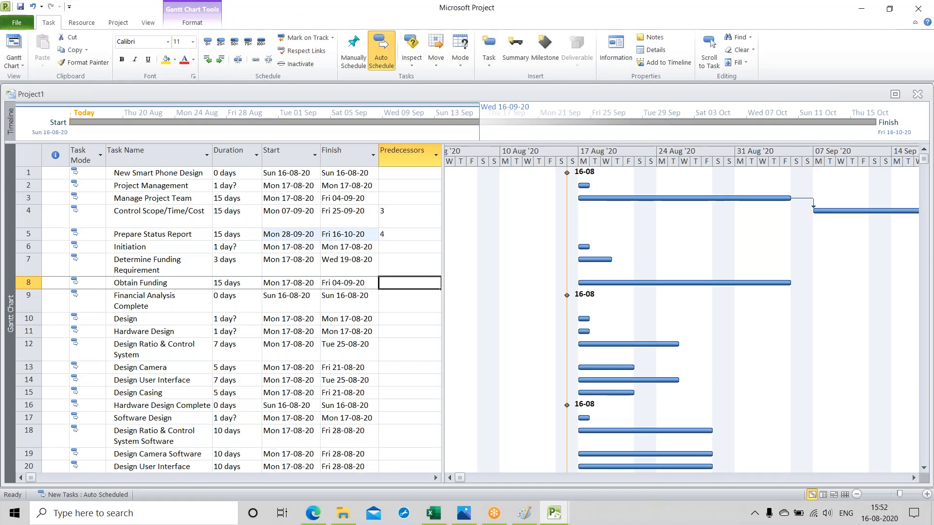
{"action": "type", "text": "7"}
{"action": "key", "text": "Return"}
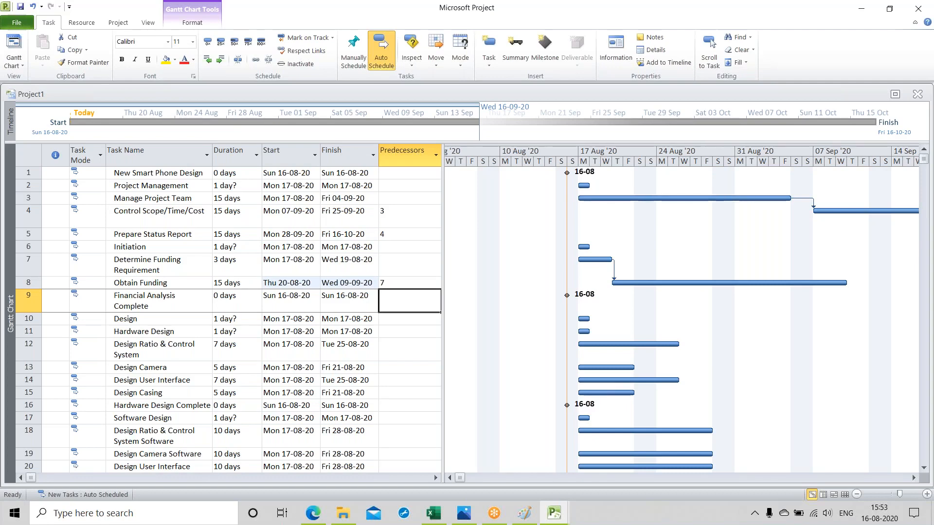
{"action": "type", "text": "8"}
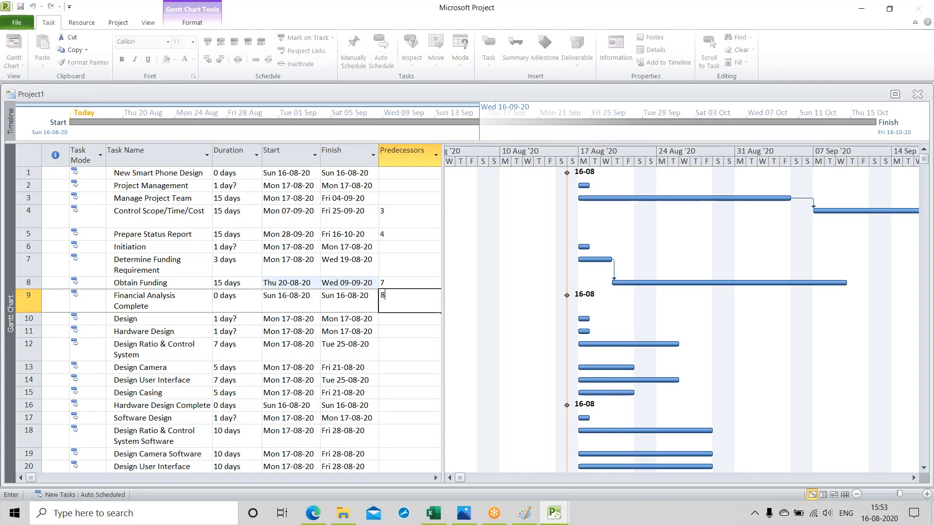
{"action": "key", "text": "Return"}
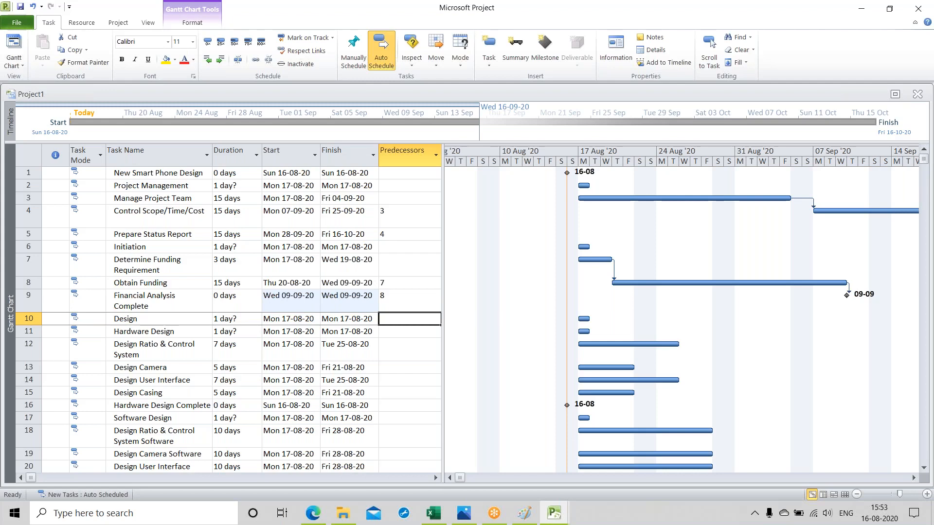
Step: Make task 6 the predecessor of "Design" and task 12 the predecessor of "Design Camera"
{"action": "type", "text": "6"}
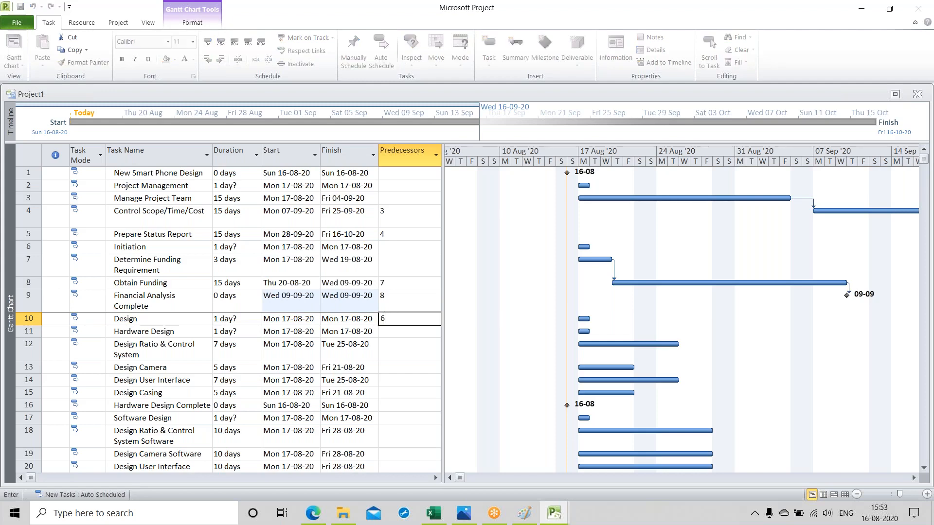
{"action": "key", "text": "Return"}
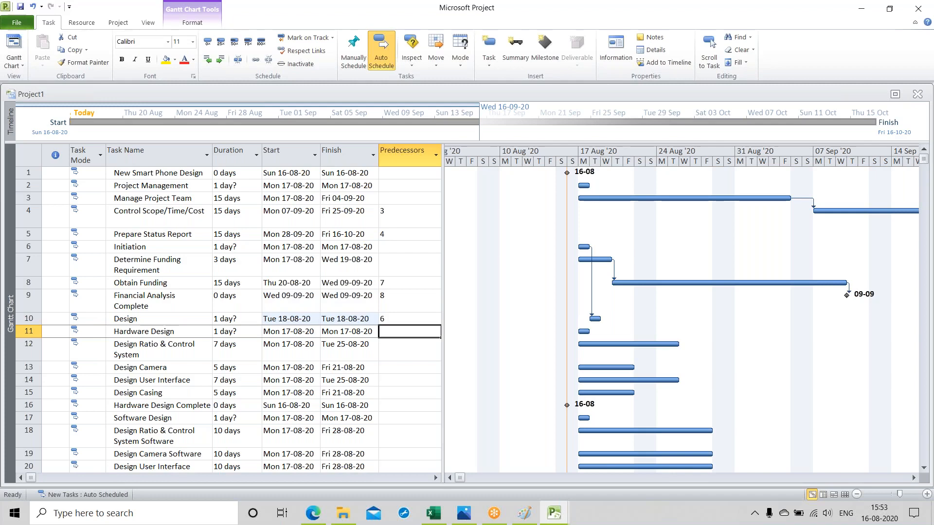
{"action": "key", "text": "Down"}
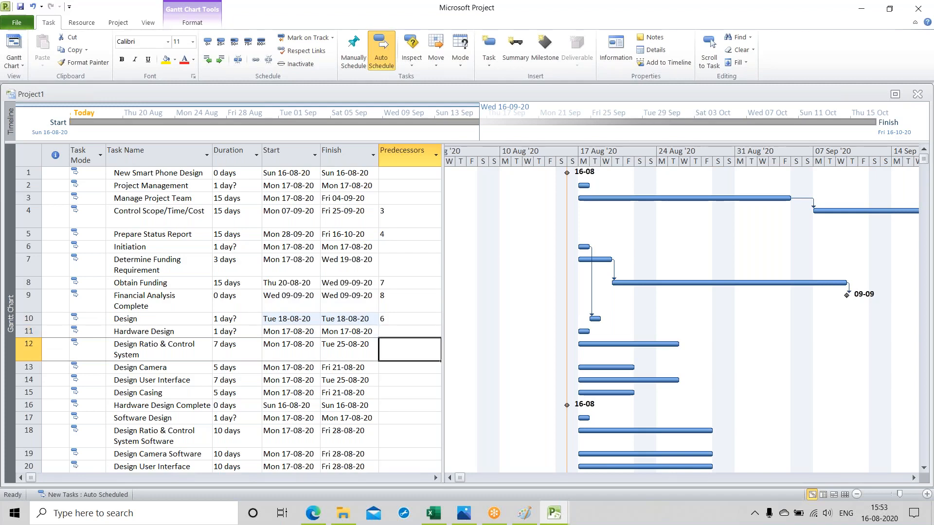
{"action": "key", "text": "Down"}
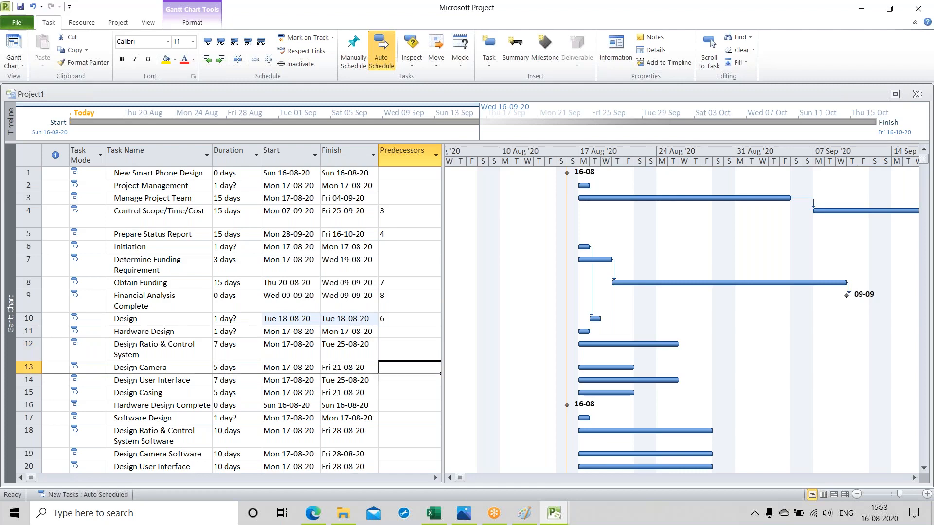
{"action": "type", "text": "12"}
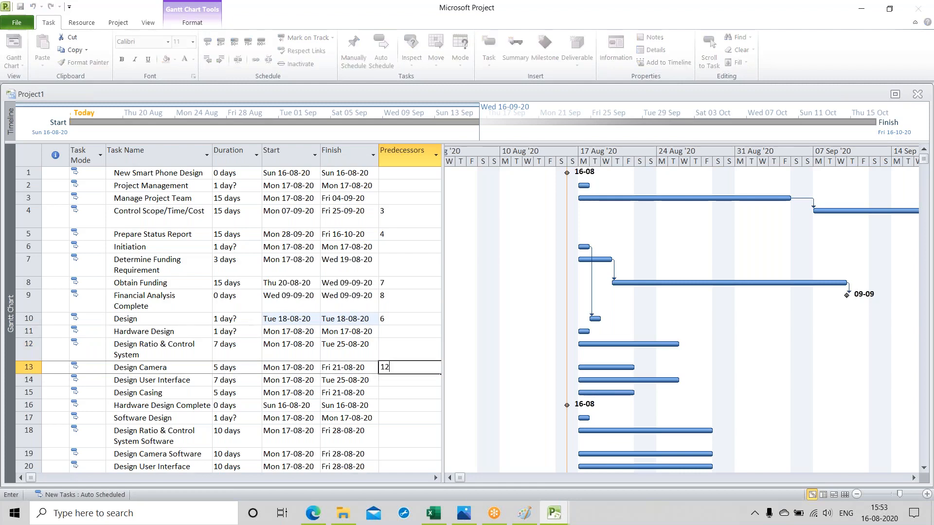
{"action": "key", "text": "Return"}
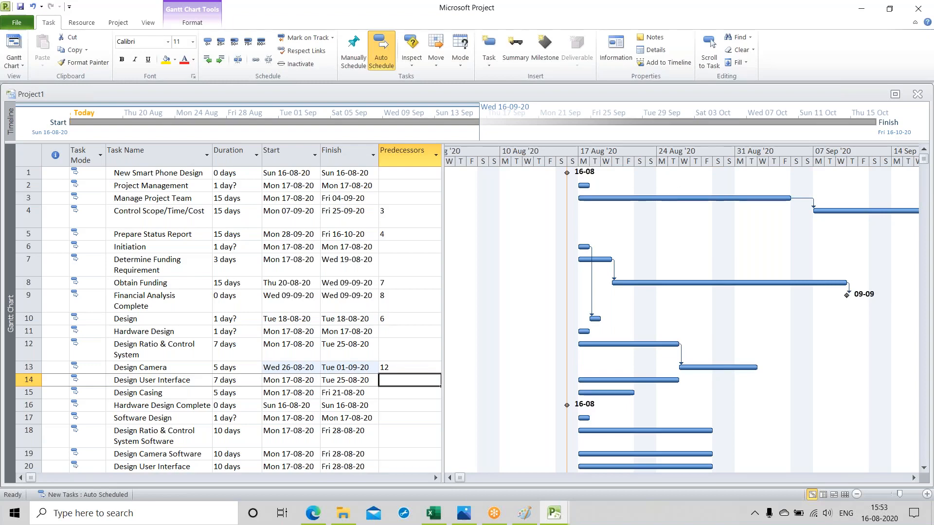
Step: Make task 13 the predecessor of "Design User Interface" and task 14 the predecessor of "Design Casing"
{"action": "type", "text": "13"}
{"action": "key", "text": "Return"}
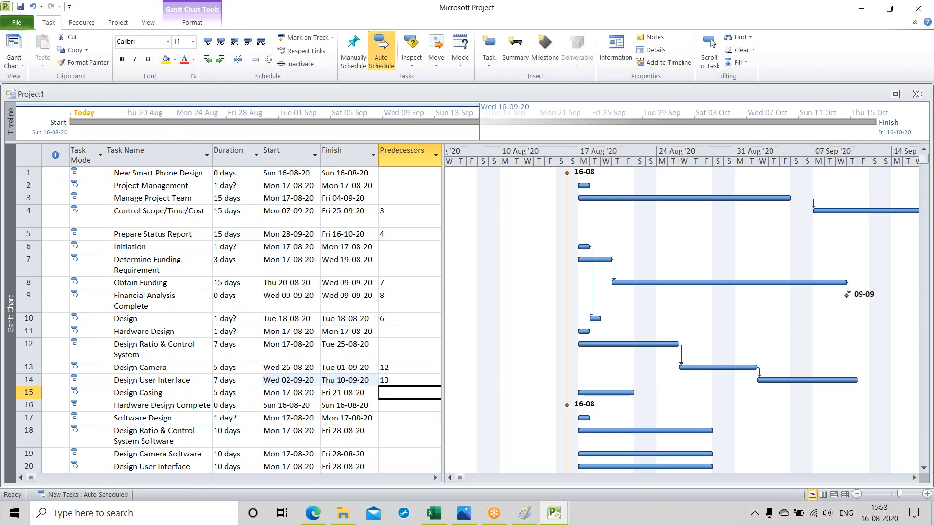
{"action": "type", "text": "14"}
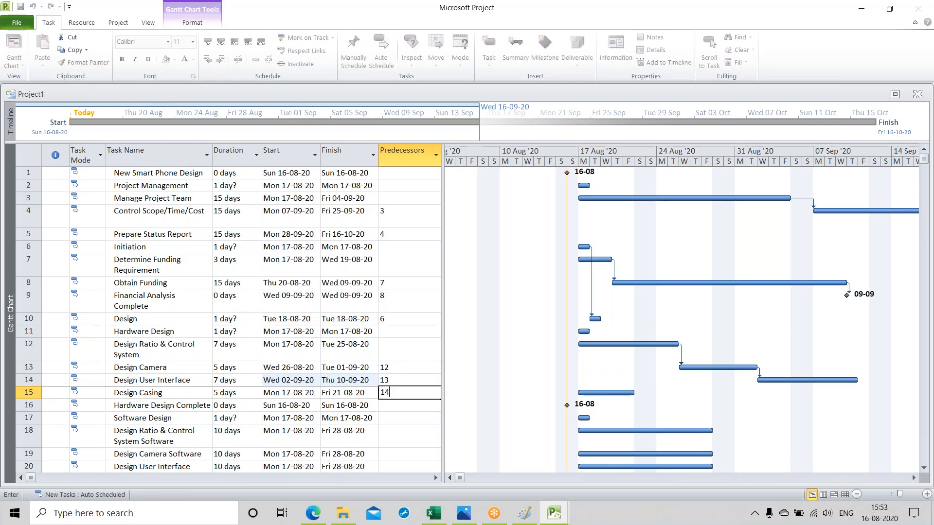
{"action": "key", "text": "Return"}
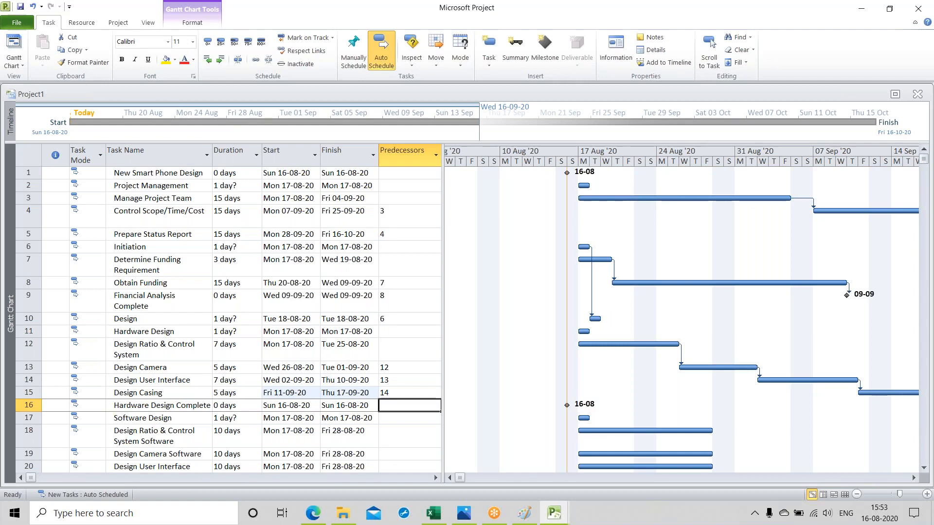
Step: Make task 15 the predecessor of "Hardware Design Complete" and link "Software Design" to task 10 as start-to-start (10SS)
{"action": "type", "text": "15"}
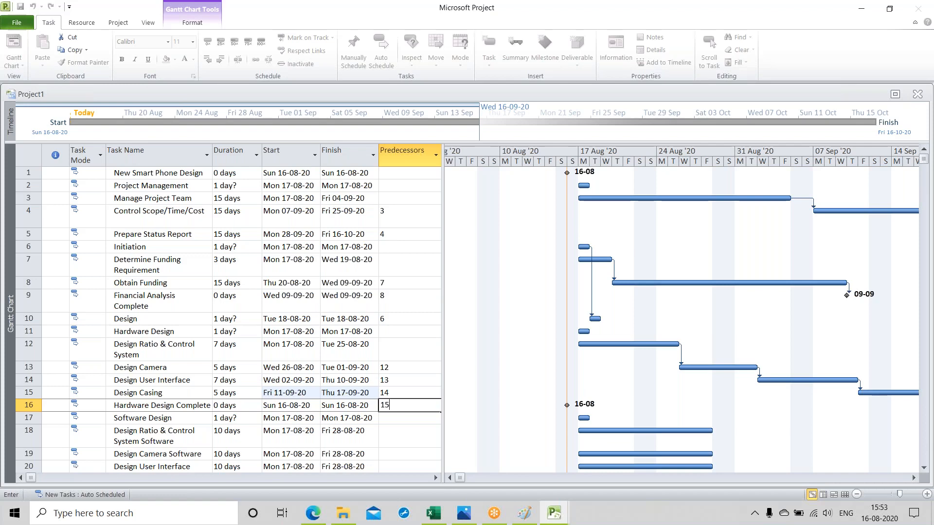
{"action": "key", "text": "Return"}
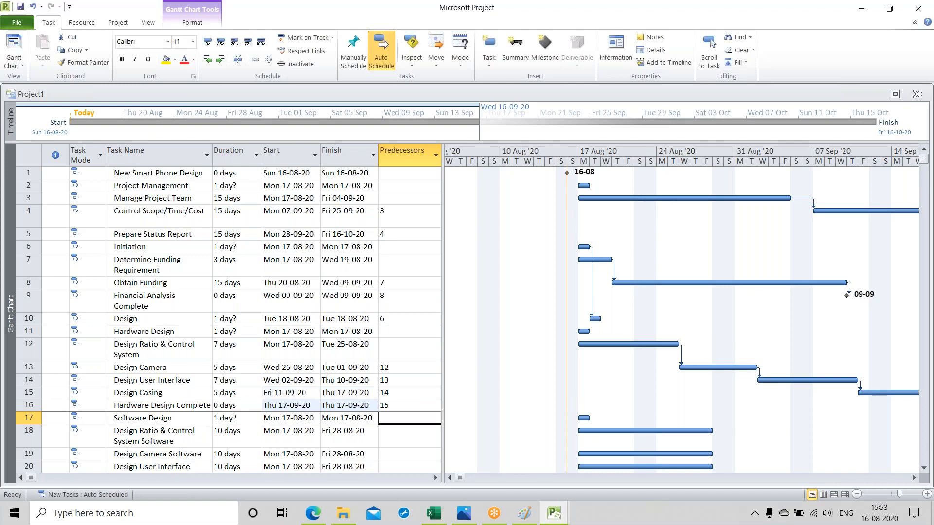
{"action": "type", "text": "10"}
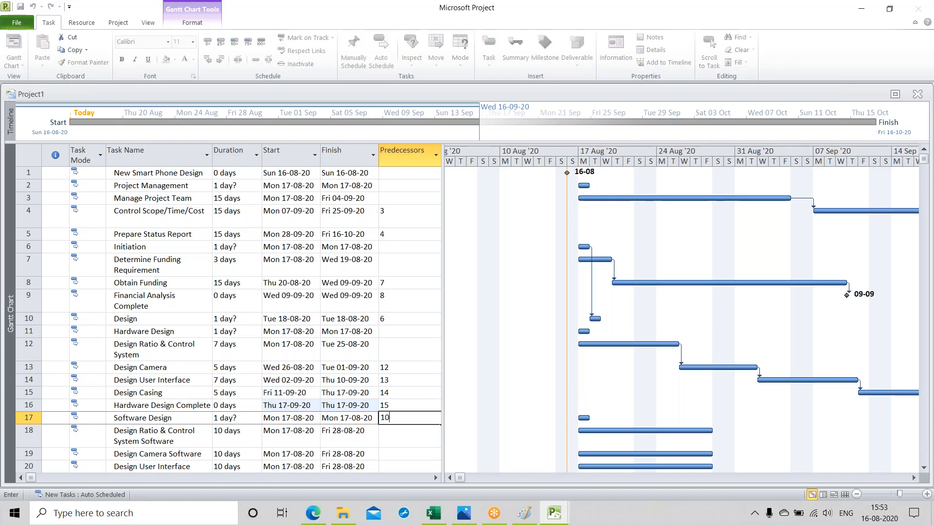
{"action": "type", "text": "ss"}
{"action": "key", "text": "Return"}
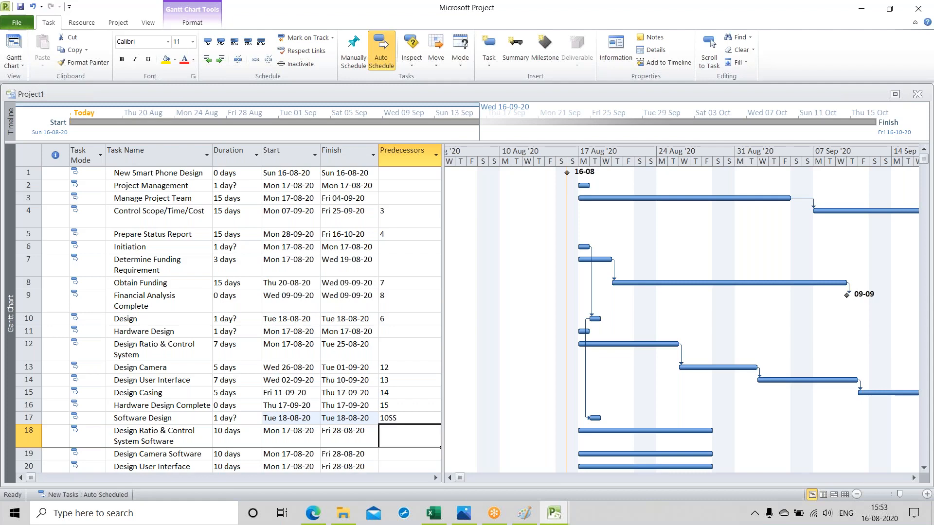
Step: Make task 18 the predecessor of "Design Camera Software" and task 19 the predecessor of "Design User Interface Software"
{"action": "left_click", "coordinate": [409, 455]}
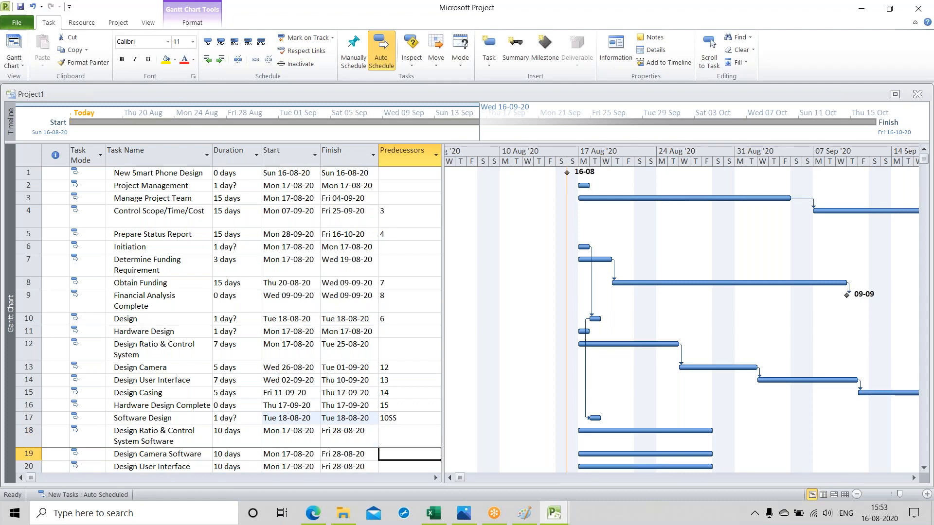
{"action": "type", "text": "18"}
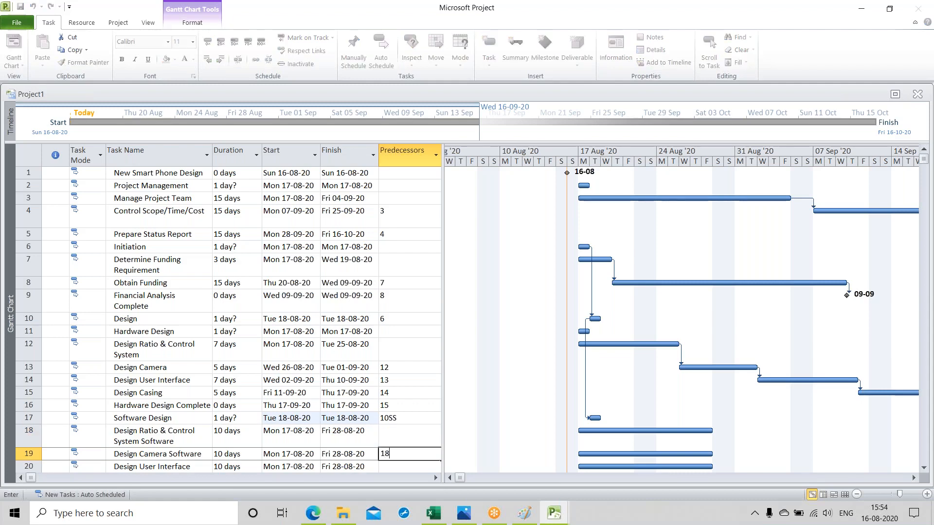
{"action": "key", "text": "Return"}
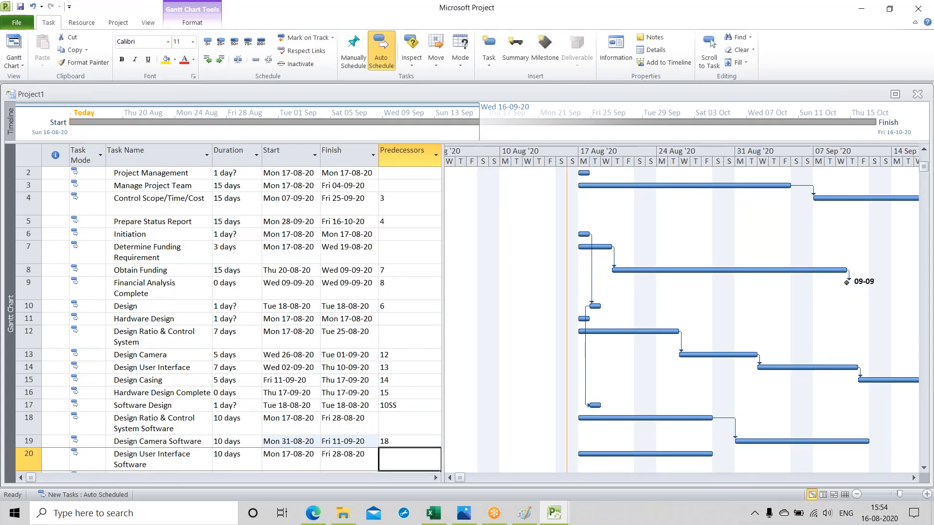
{"action": "type", "text": "19"}
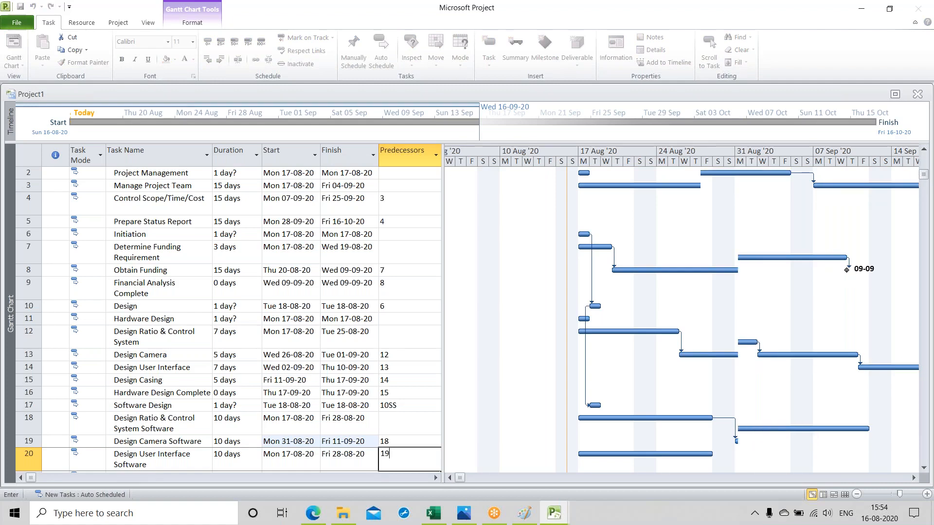
{"action": "key", "text": "Return"}
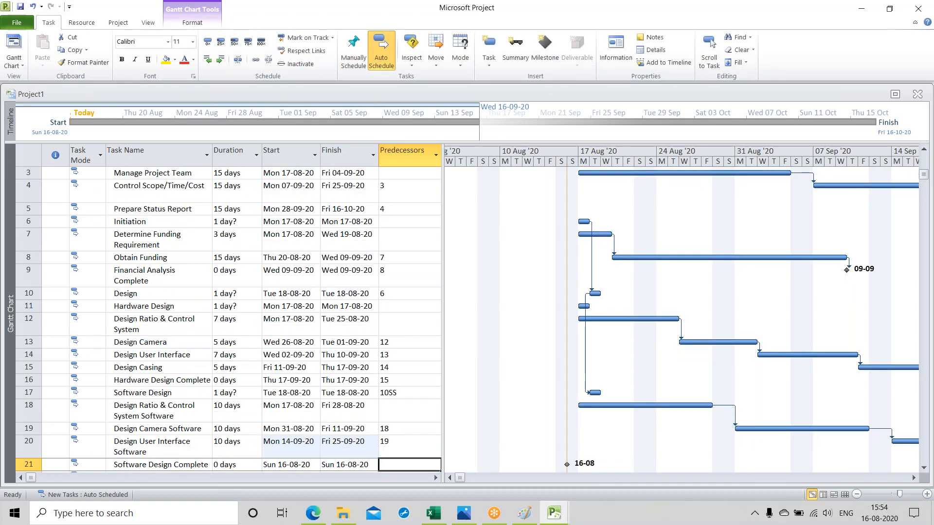
Step: Make task 20 the predecessor of "Software Design Complete" and task 10 the predecessor of "Build Phone Prototype"
{"action": "type", "text": "19"}
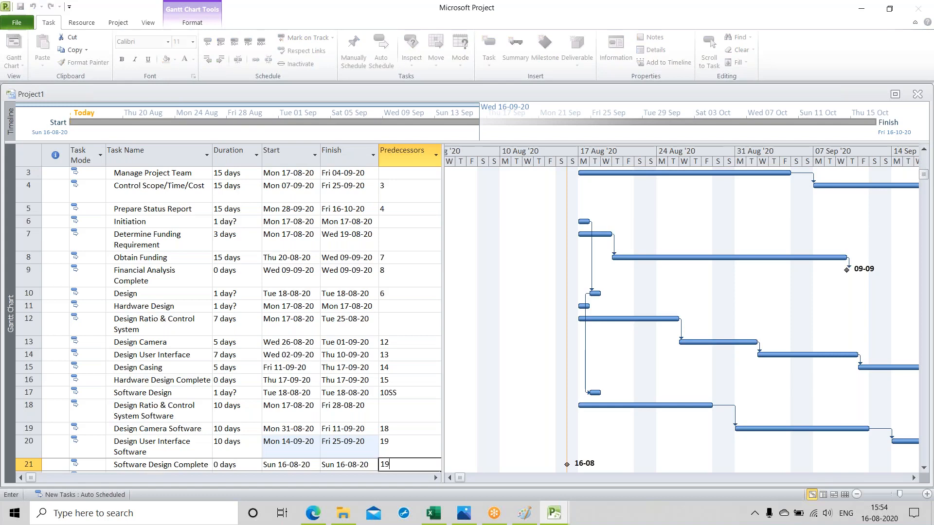
{"action": "key", "text": "Return"}
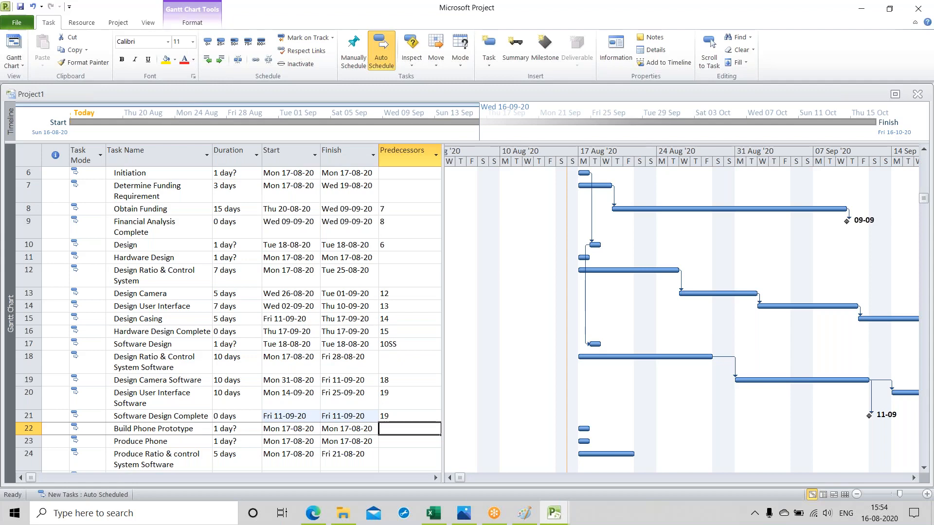
{"action": "left_click", "coordinate": [409, 417]}
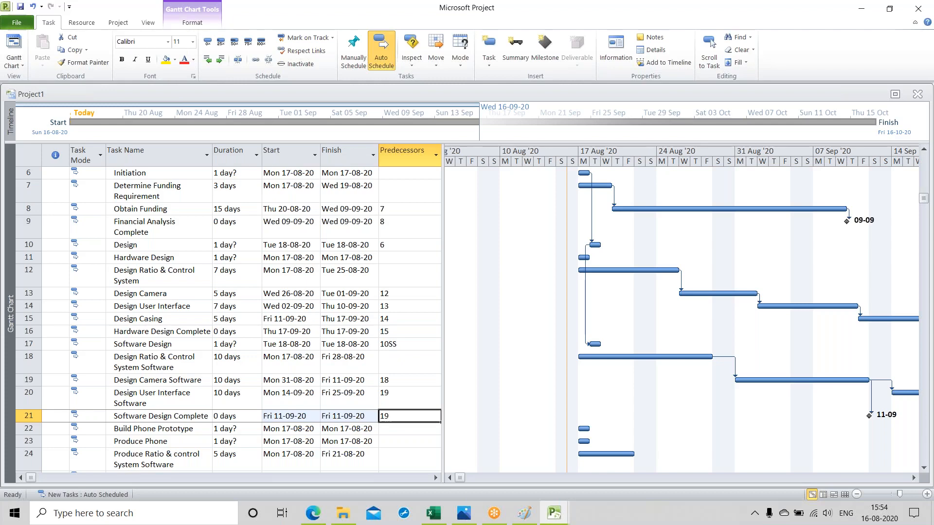
{"action": "type", "text": "20"}
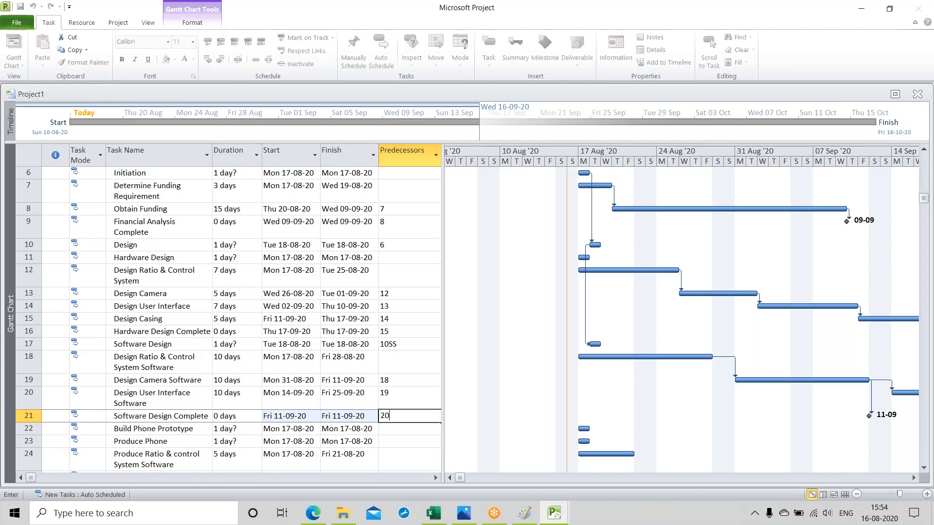
{"action": "key", "text": "Return"}
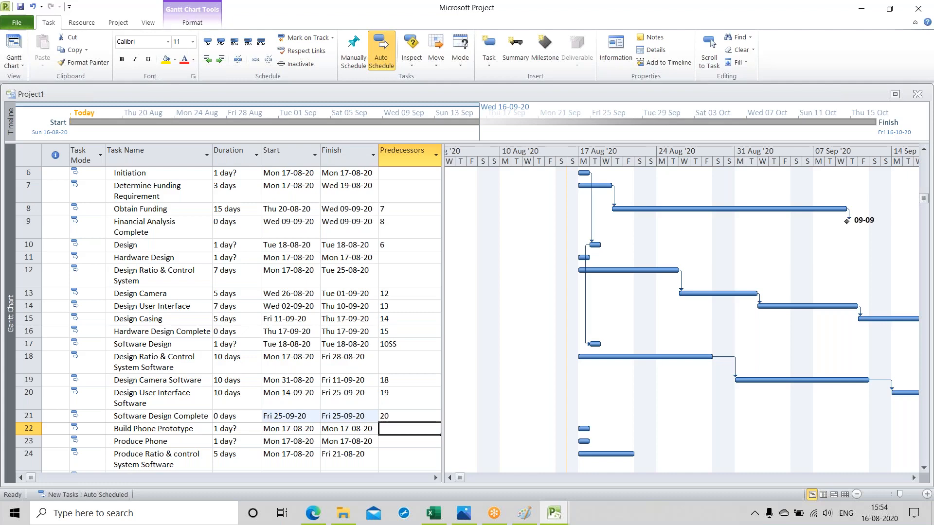
{"action": "type", "text": "10"}
{"action": "key", "text": "Return"}
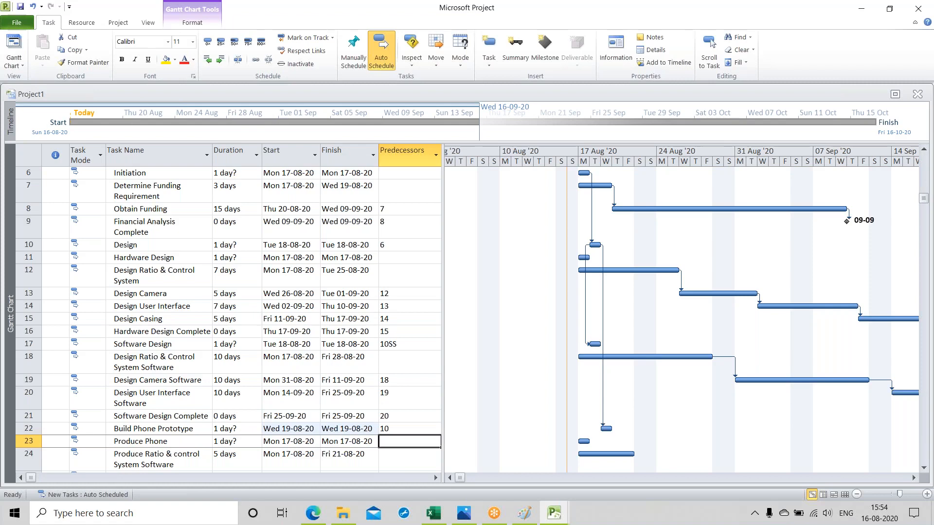
Step: Make task 24 the predecessor of "Produce Camera" and task 25 the predecessor of "Produce Electronics"
{"action": "key", "text": "Down"}
{"action": "key", "text": "Down"}
{"action": "key", "text": "Down"}
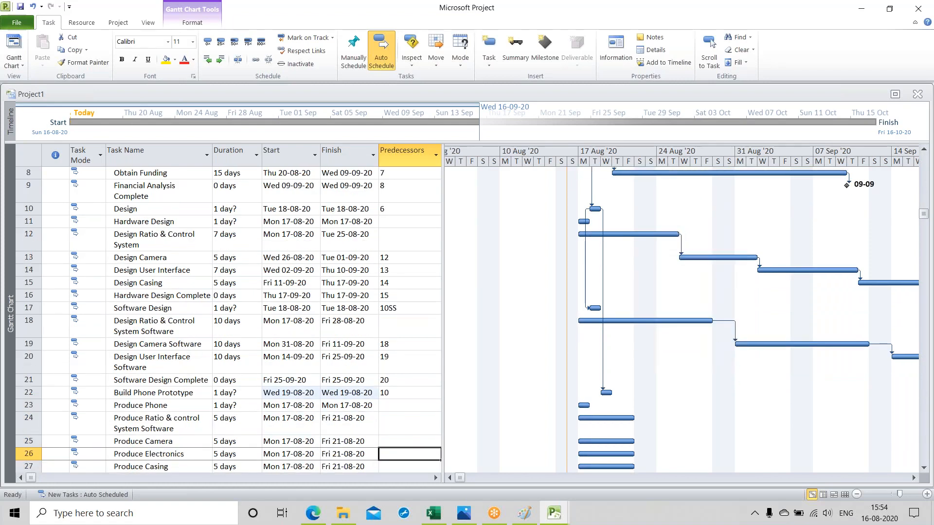
{"action": "key", "text": "Up"}
{"action": "type", "text": "24"}
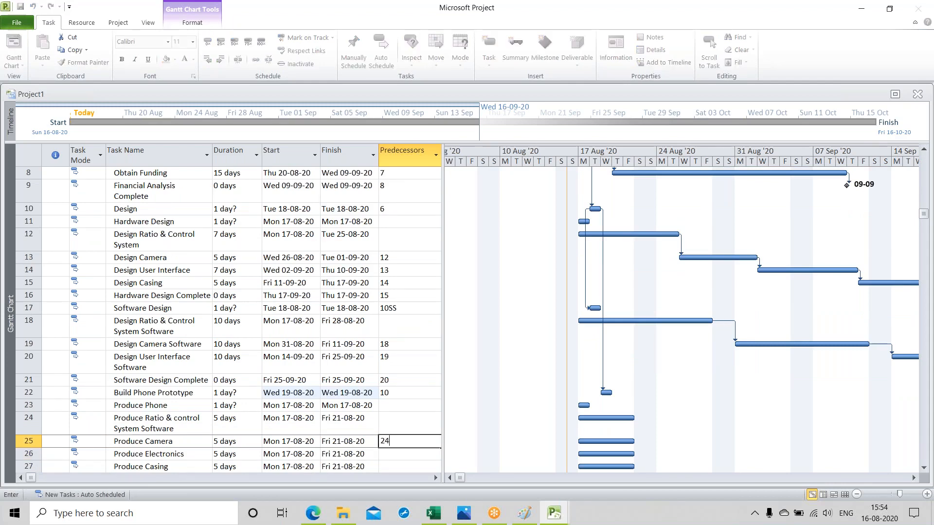
{"action": "key", "text": "Return"}
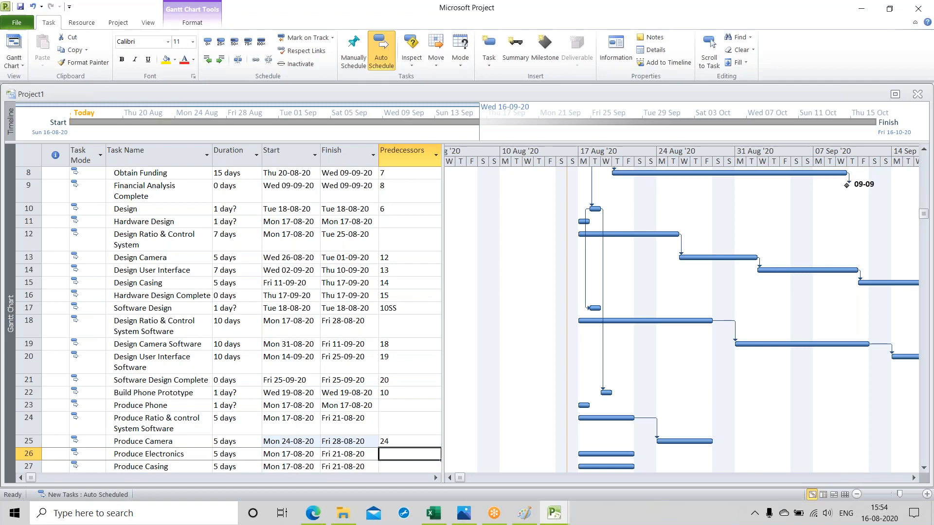
{"action": "type", "text": "25"}
{"action": "key", "text": "Return"}
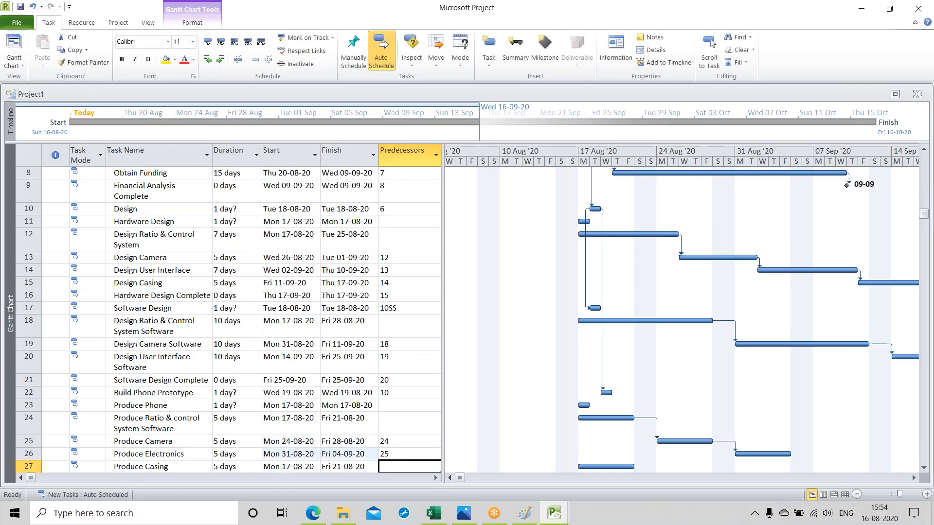
Step: Make task 26 the predecessor of "Produce Casing" and task 27 the predecessor of "Phone prototype Production Complete"
{"action": "type", "text": "26"}
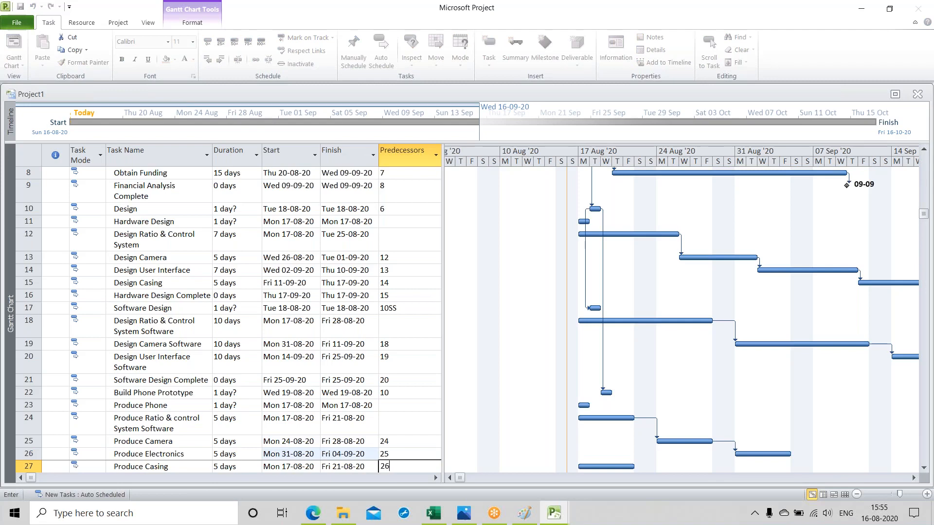
{"action": "key", "text": "Return"}
{"action": "key", "text": "Return"}
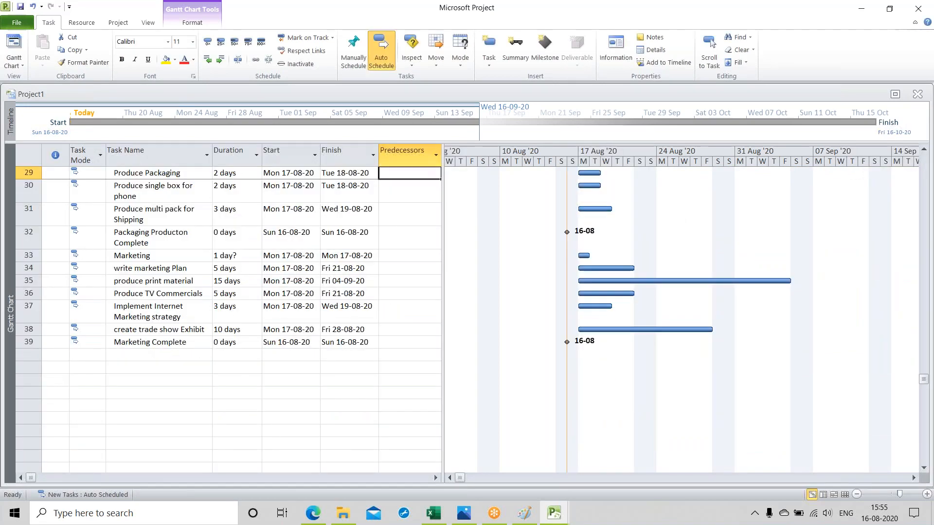
{"action": "key", "text": "Up"}
{"action": "key", "text": "Up"}
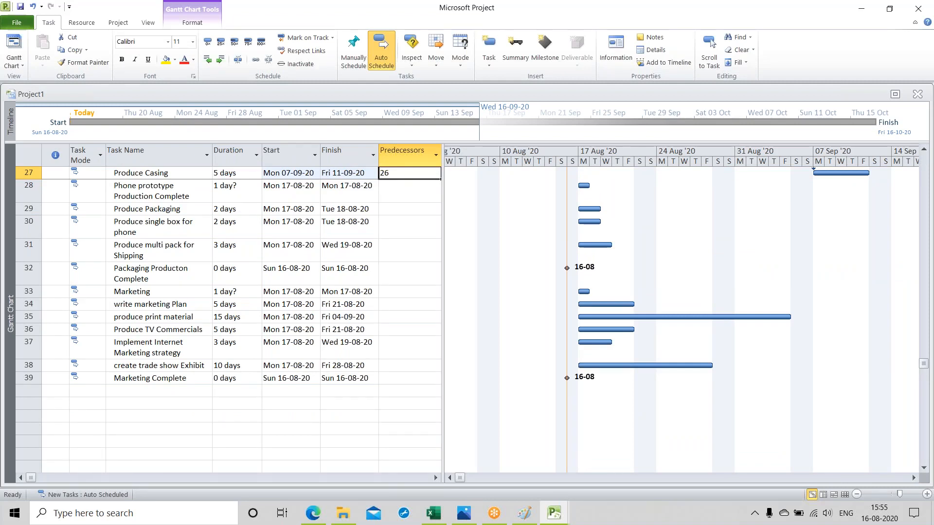
{"action": "key", "text": "Down"}
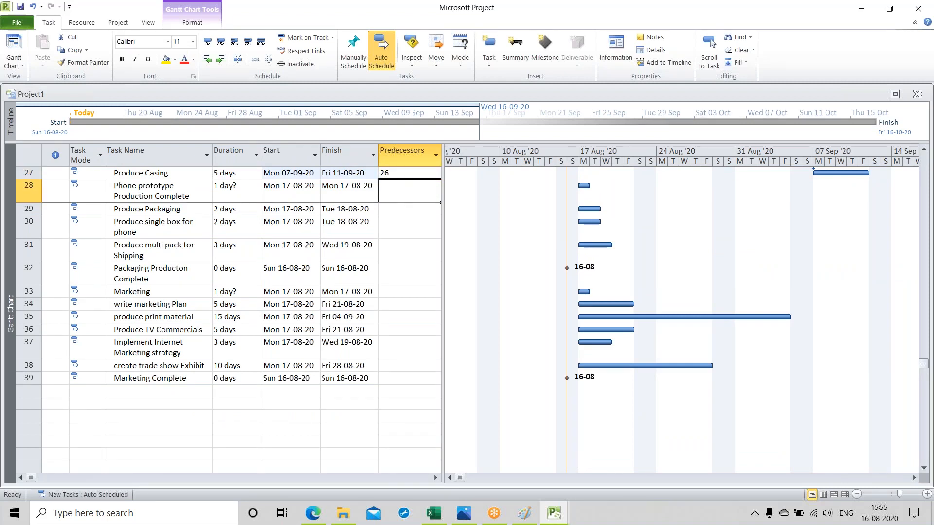
{"action": "type", "text": "27"}
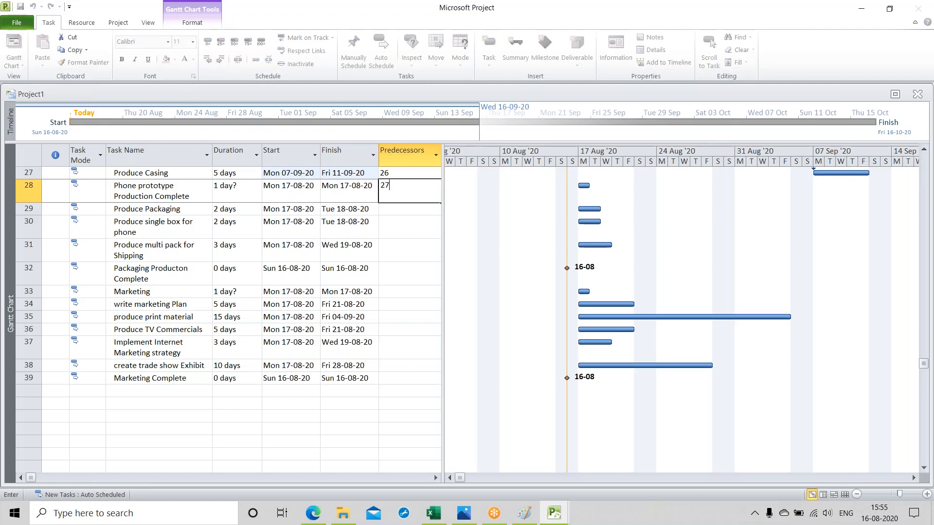
{"action": "key", "text": "Return"}
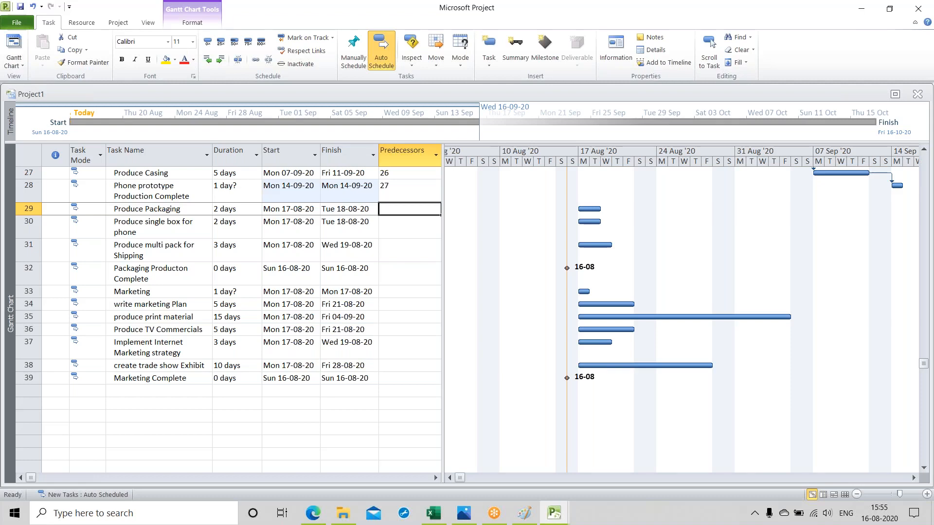
Step: Give "Produce Packaging" the start-to-start predecessor 23SS
{"action": "type", "text": "22"}
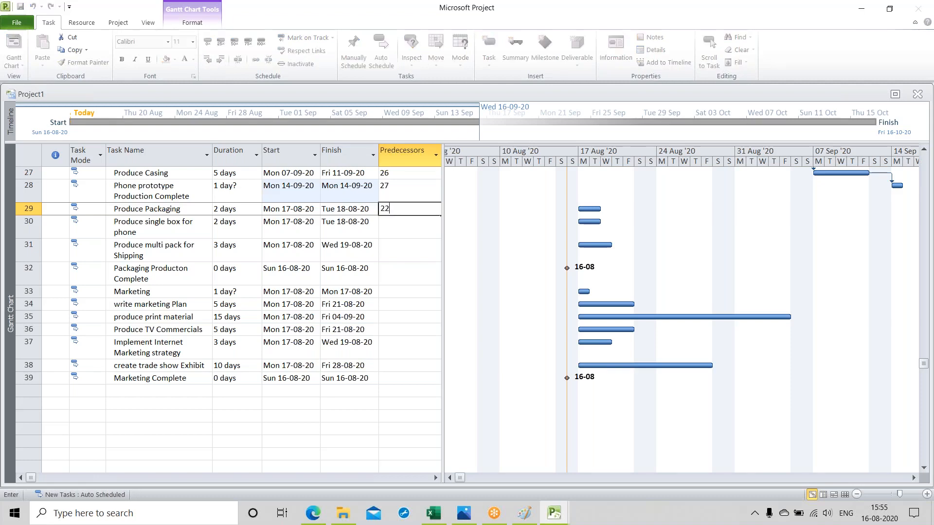
{"action": "type", "text": "ss"}
{"action": "key", "text": "BackSpace"}
{"action": "key", "text": "BackSpace"}
{"action": "key", "text": "BackSpace"}
{"action": "type", "text": "3ss"}
{"action": "key", "text": "Return"}
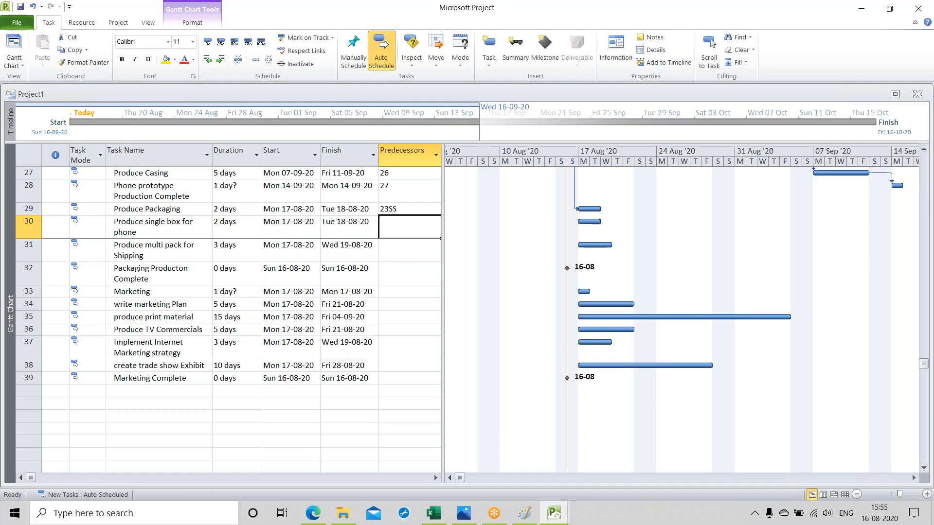
Step: Make task 30 the predecessor of "Produce multi pack for Shipping" and task 31 the predecessor of "Packaging Producton Complete"
{"action": "key", "text": "Down"}
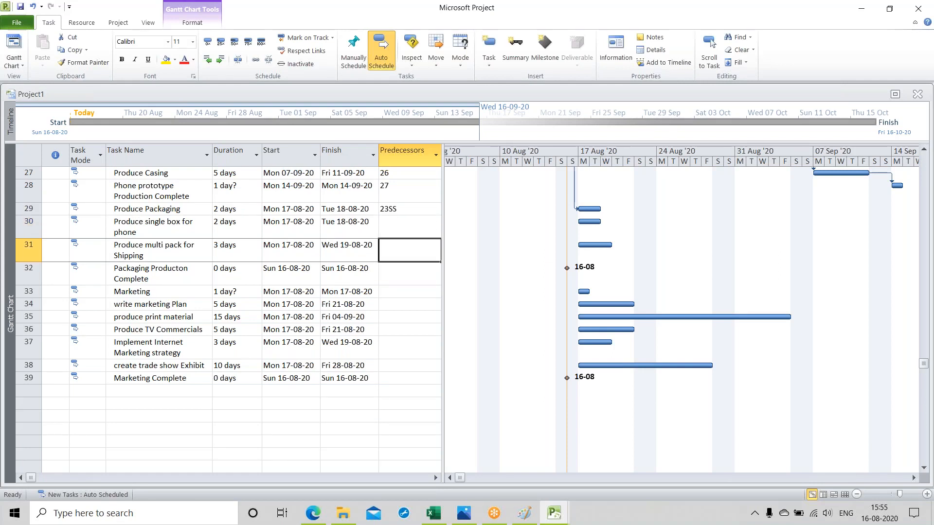
{"action": "type", "text": "30"}
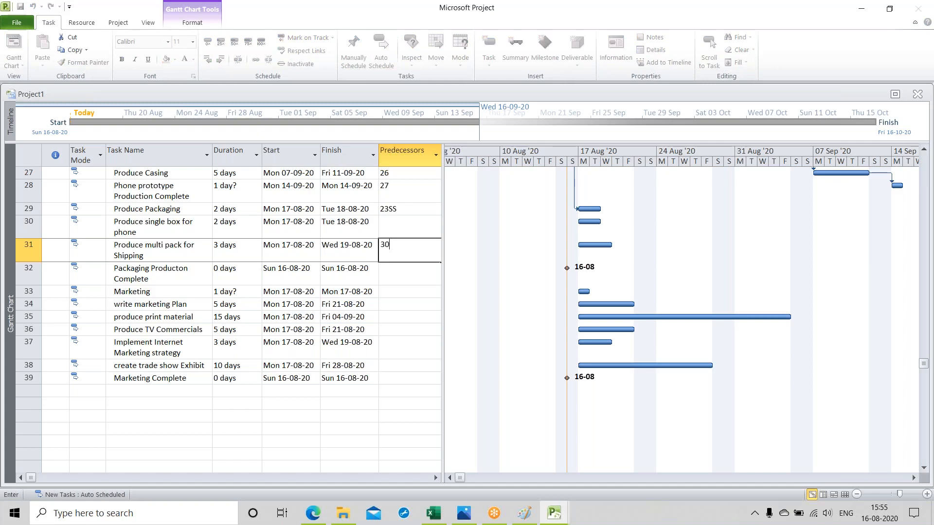
{"action": "key", "text": "Return"}
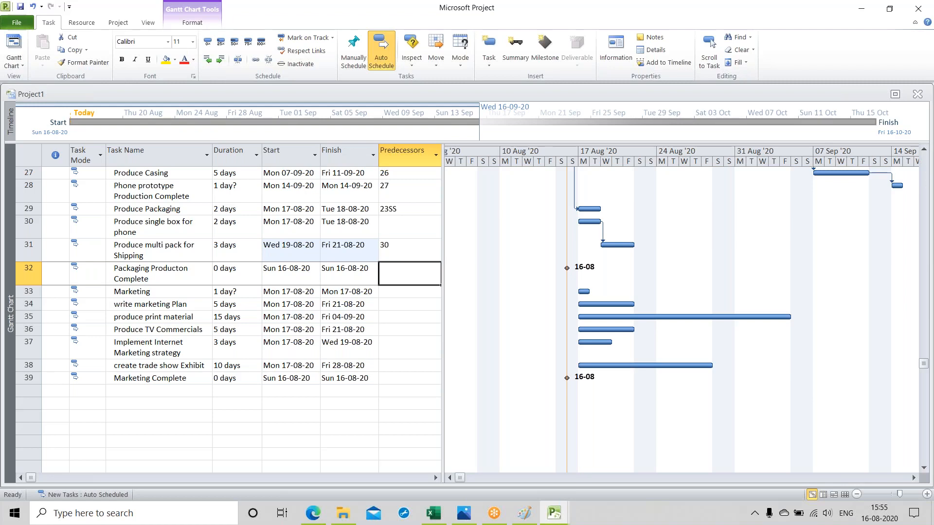
{"action": "type", "text": "31"}
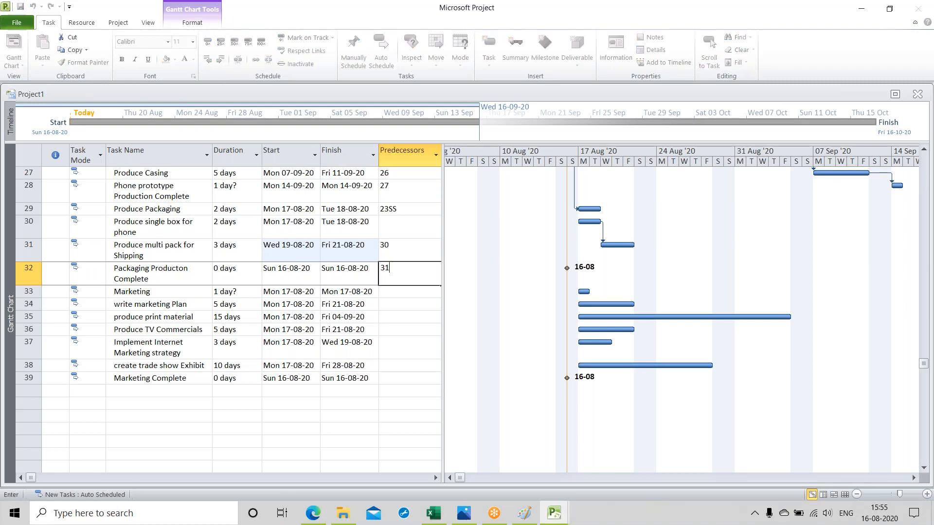
{"action": "key", "text": "Return"}
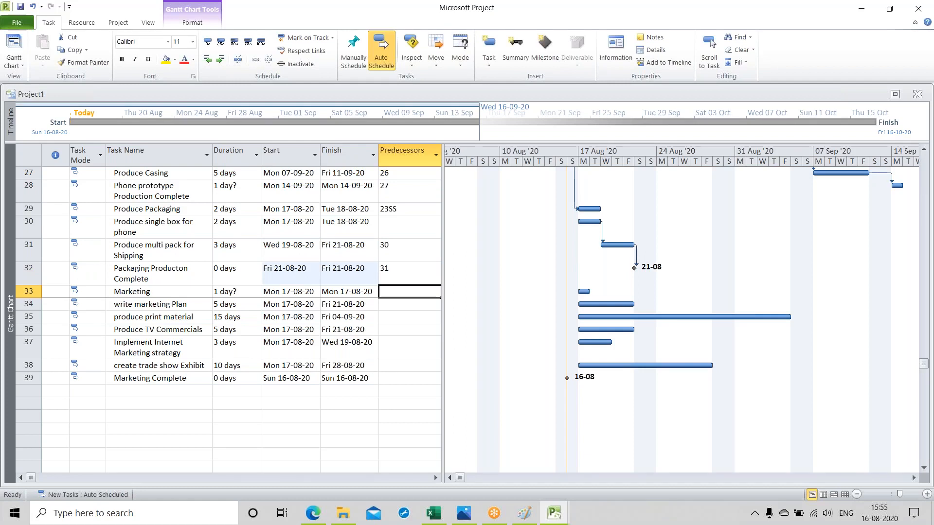
Step: Give "Marketing" the start-to-start predecessor 22SS and make task 34 the predecessor of "produce print material"
{"action": "type", "text": "22ss"}
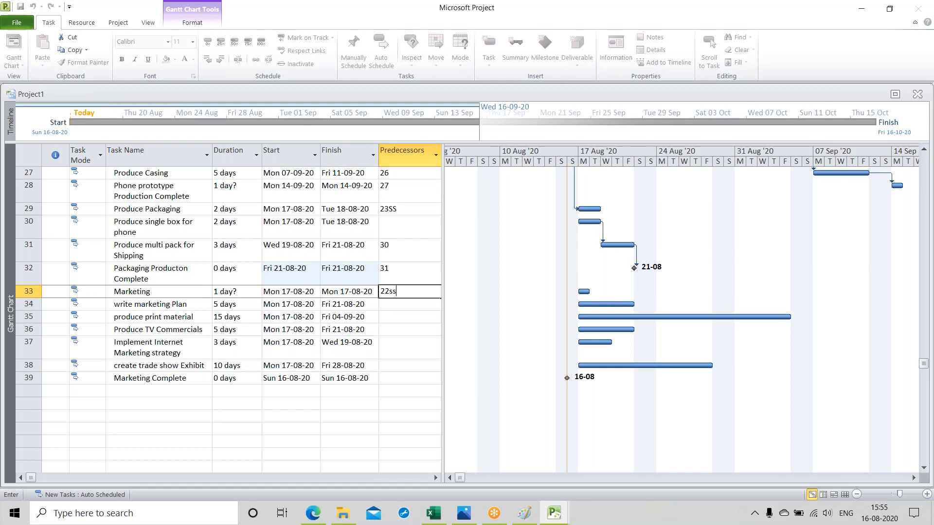
{"action": "key", "text": "Return"}
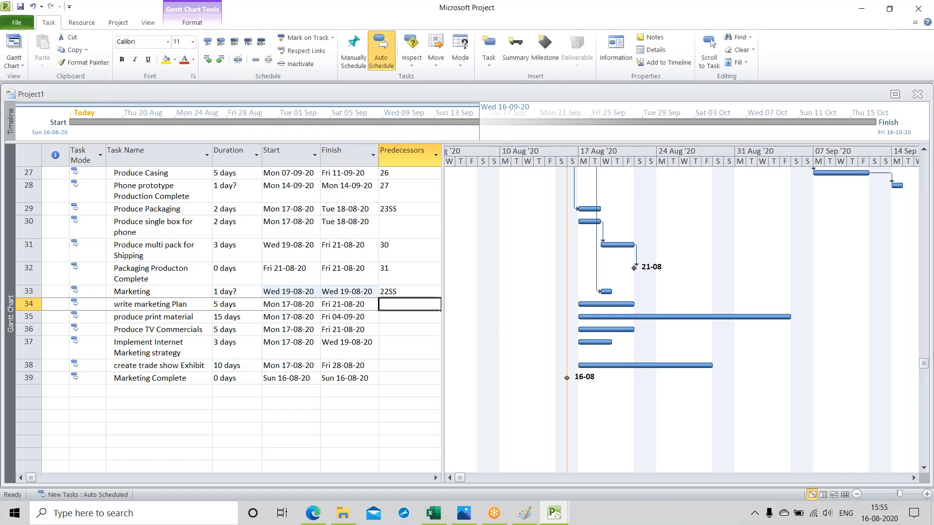
{"action": "key", "text": "Down"}
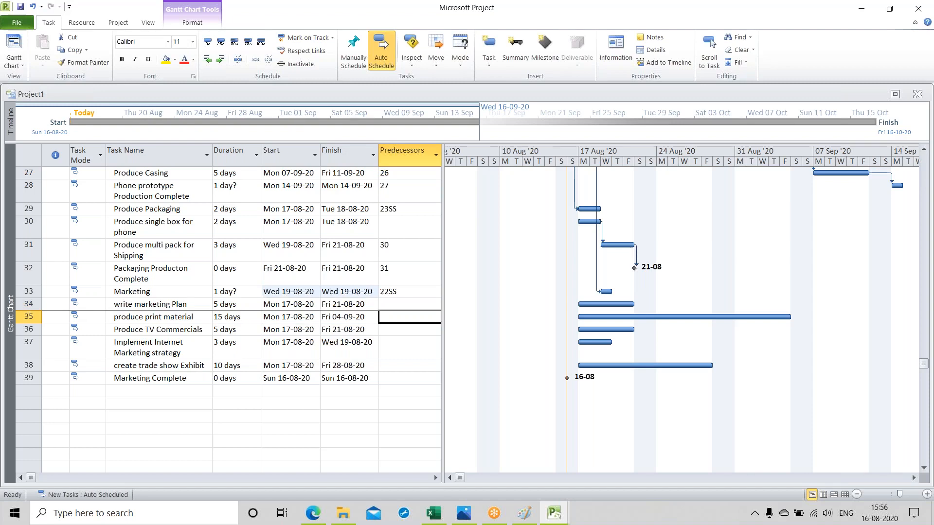
{"action": "type", "text": "34"}
{"action": "key", "text": "Return"}
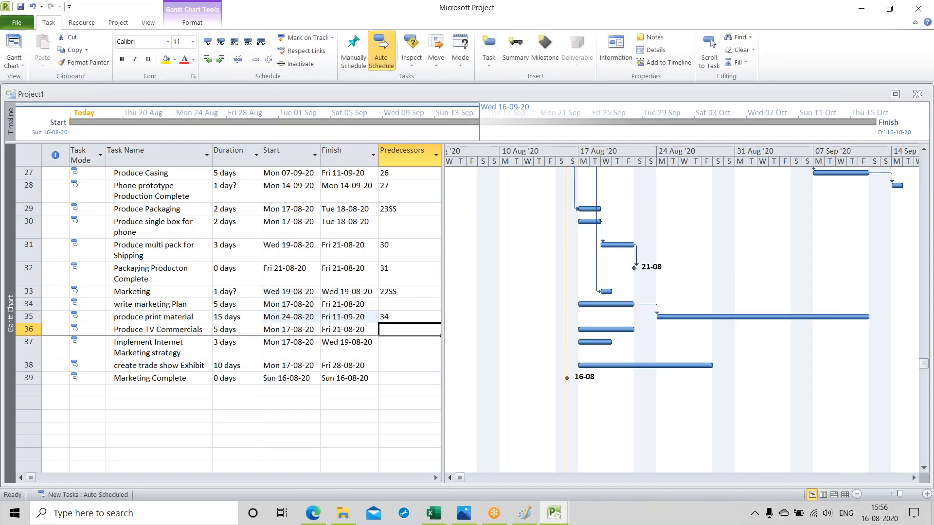
Step: Make task 35 the predecessor of "Produce TV Commercials" and task 36 the predecessor of "Implement Internet Marketing strategy"
{"action": "type", "text": "35"}
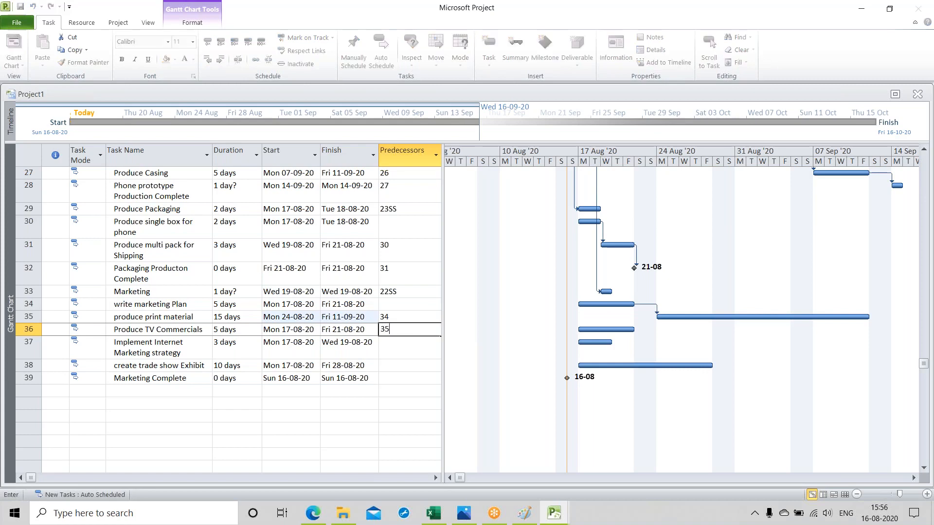
{"action": "key", "text": "Return"}
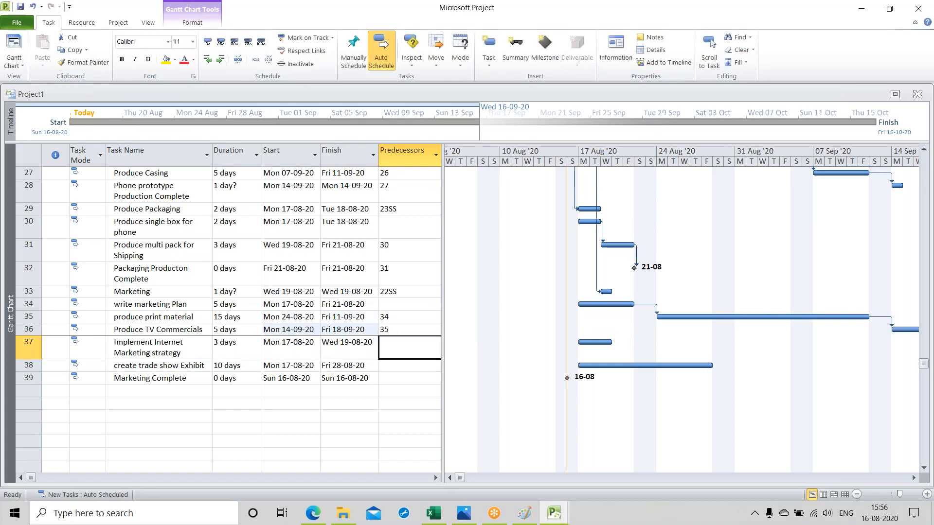
{"action": "type", "text": "36"}
{"action": "key", "text": "Return"}
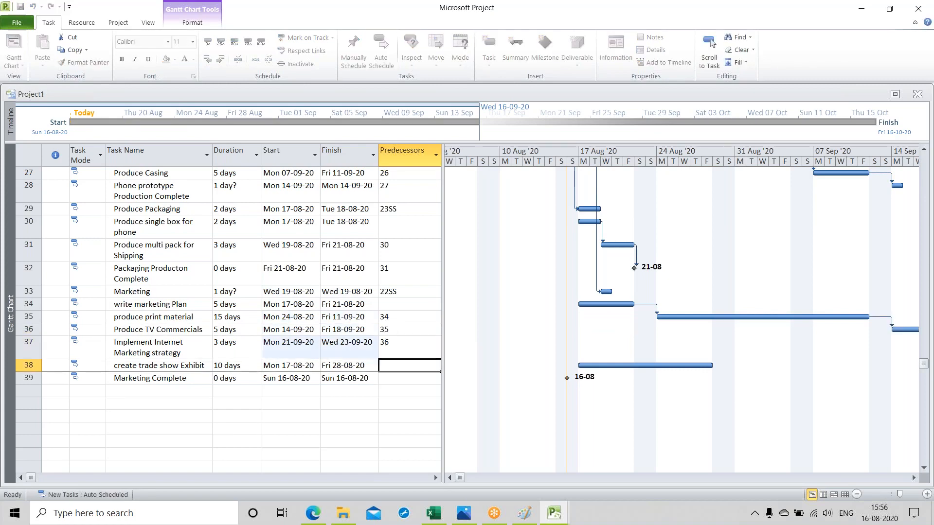
Step: Make task 37 the predecessor of "create trade show Exhibit"
{"action": "key", "text": "Down"}
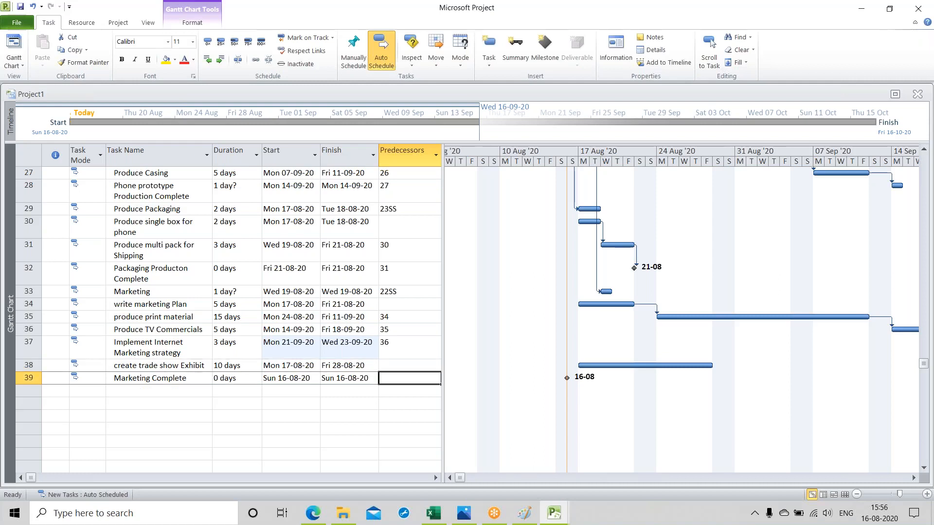
{"action": "key", "text": "Up"}
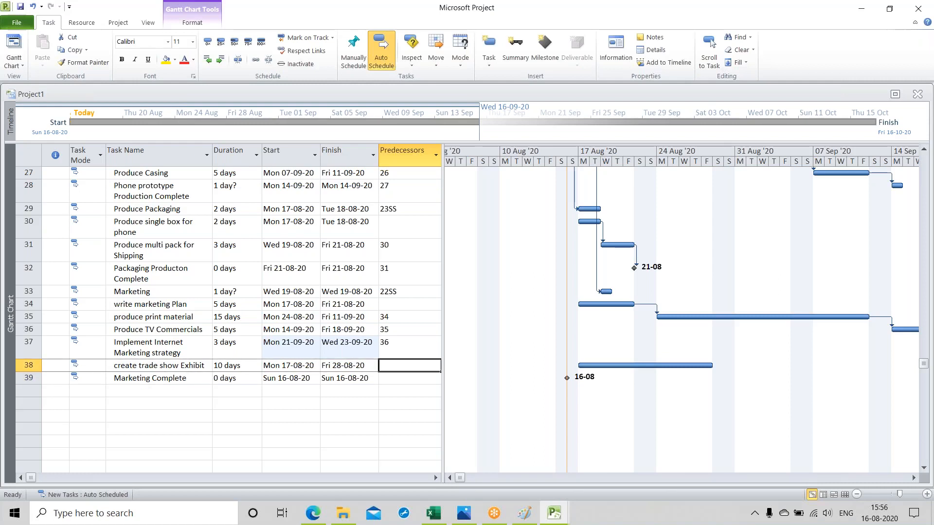
{"action": "type", "text": "37"}
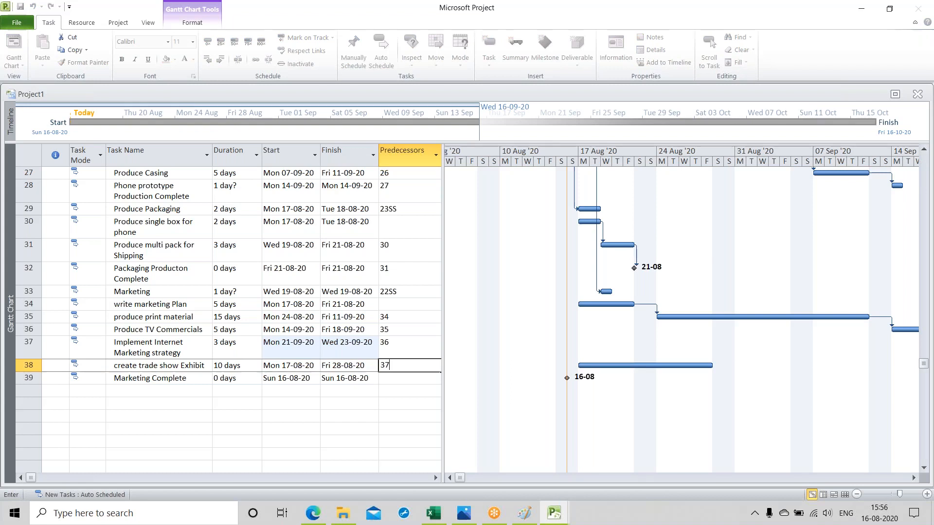
{"action": "key", "text": "Return"}
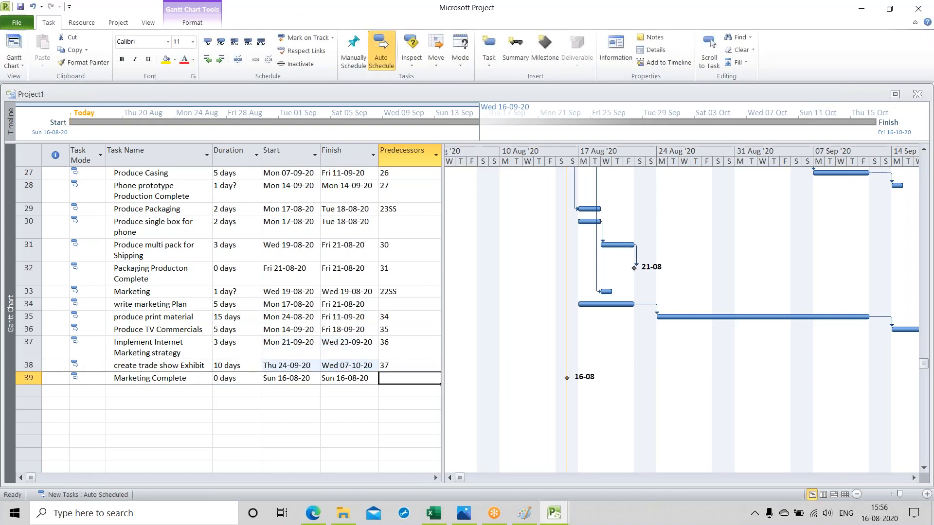
Step: Give "Marketing Complete" the predecessors 37,1FF, linking it to task 37 and finish-to-finish to task 1
{"action": "type", "text": "37"}
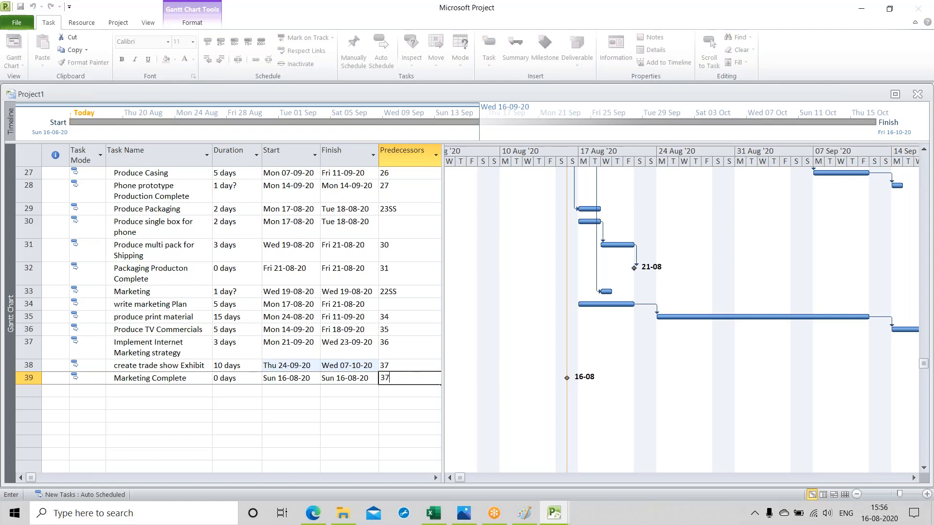
{"action": "type", "text": ",1ff"}
{"action": "key", "text": "Return"}
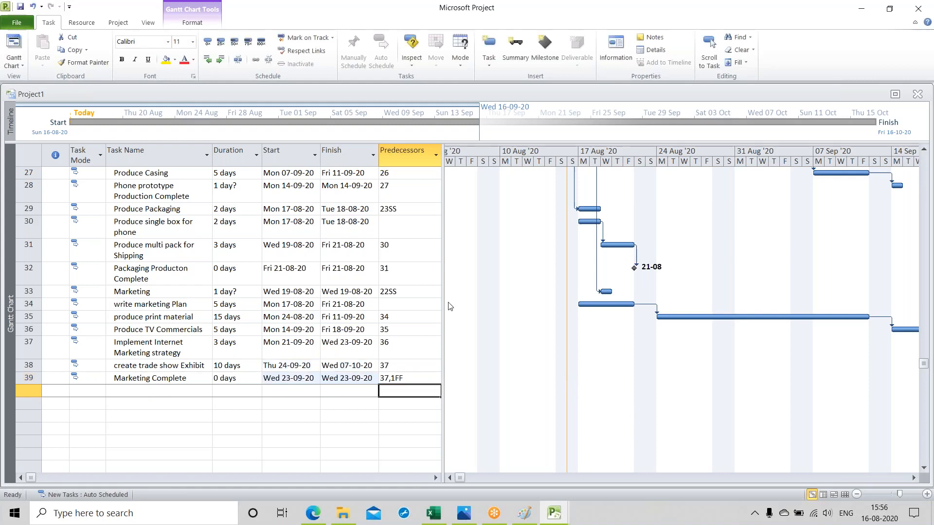
Step: Widen the task table and indent "Project Management" one level under "New Smart Phone Design"
{"action": "left_click_drag", "start_coordinate": [444, 303], "coordinate": [479, 310]}
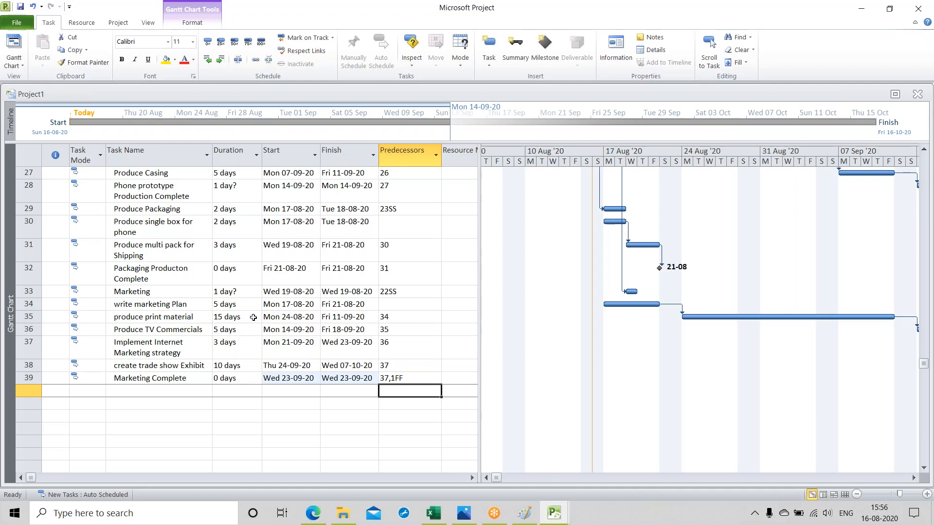
{"action": "scroll", "coordinate": [235, 308], "scroll_direction": "up", "scroll_amount": 9}
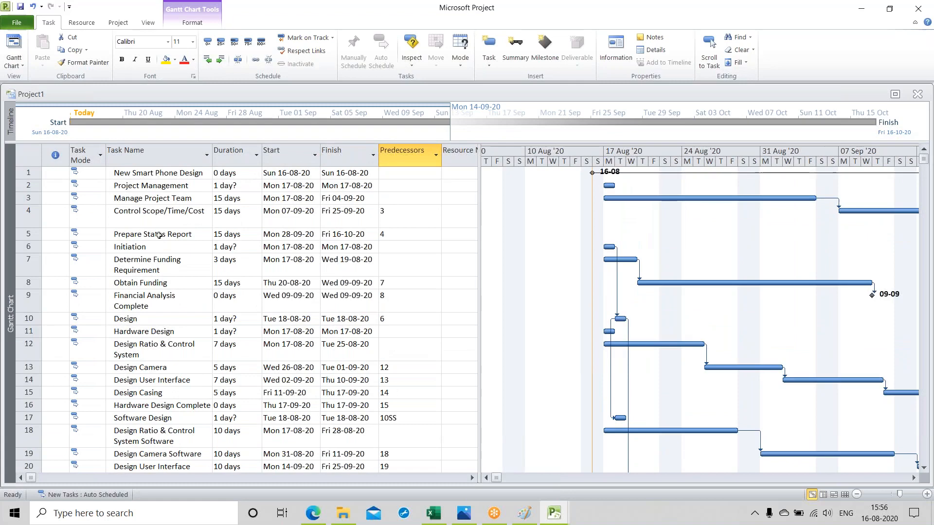
{"action": "left_click", "coordinate": [28, 185]}
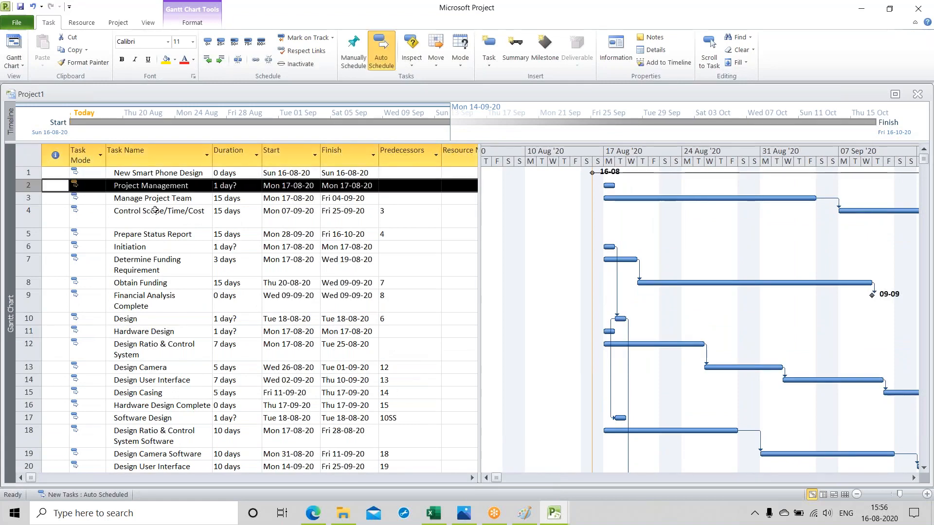
{"action": "left_click", "coordinate": [221, 60]}
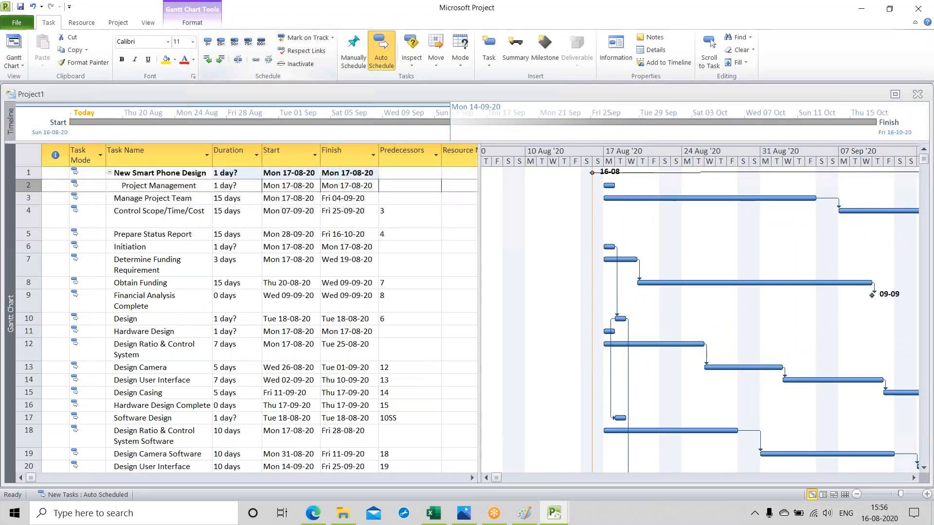
Step: Indent "Manage Project Team", "Control Scope/Time/Cost" and "Prepare Status Report" two levels each as subtasks of "Project Management"
{"action": "left_click", "coordinate": [28, 199]}
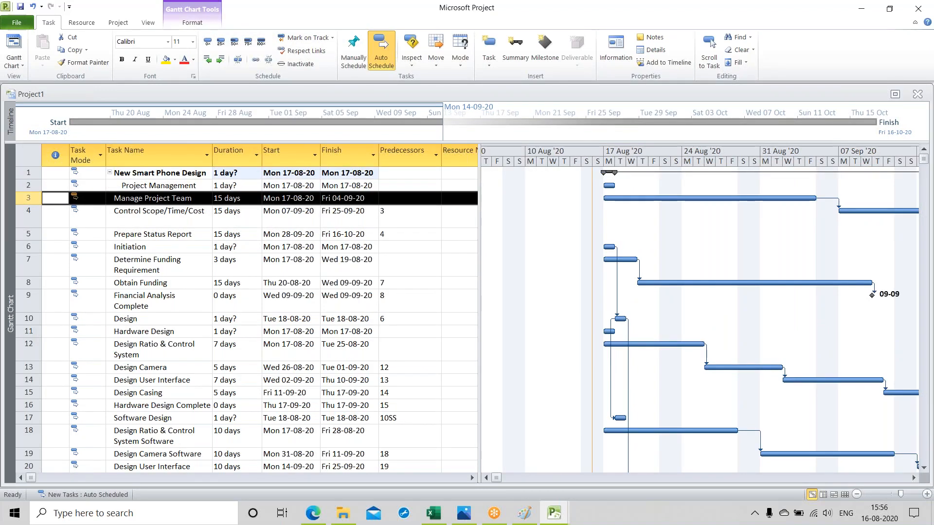
{"action": "left_click", "coordinate": [221, 60]}
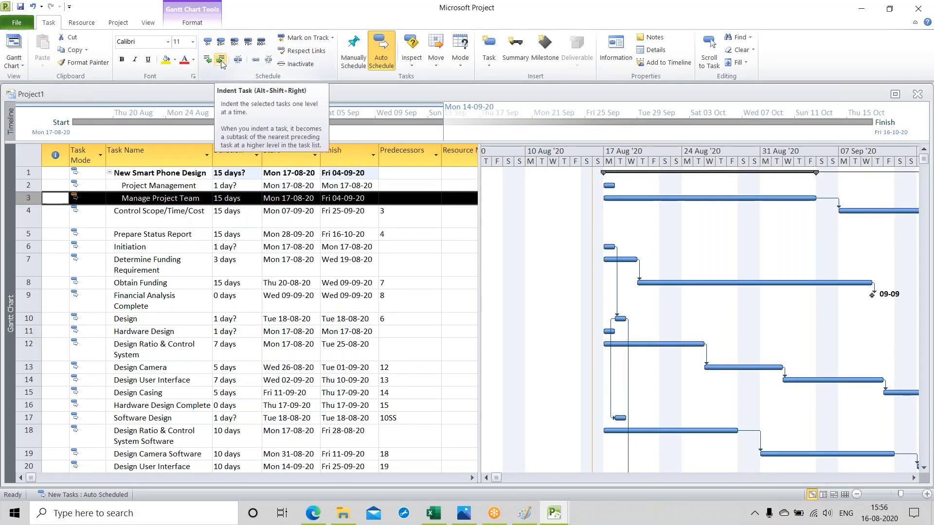
{"action": "left_click", "coordinate": [221, 60]}
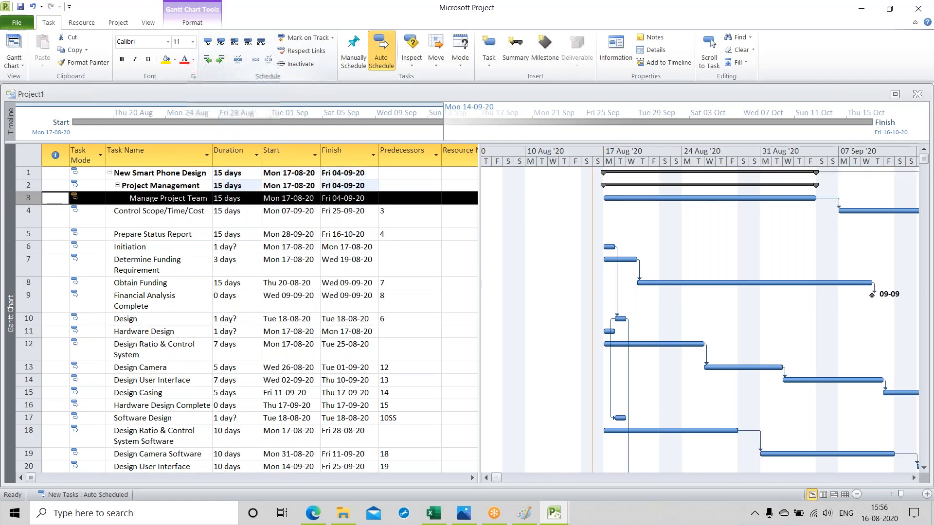
{"action": "left_click", "coordinate": [29, 216]}
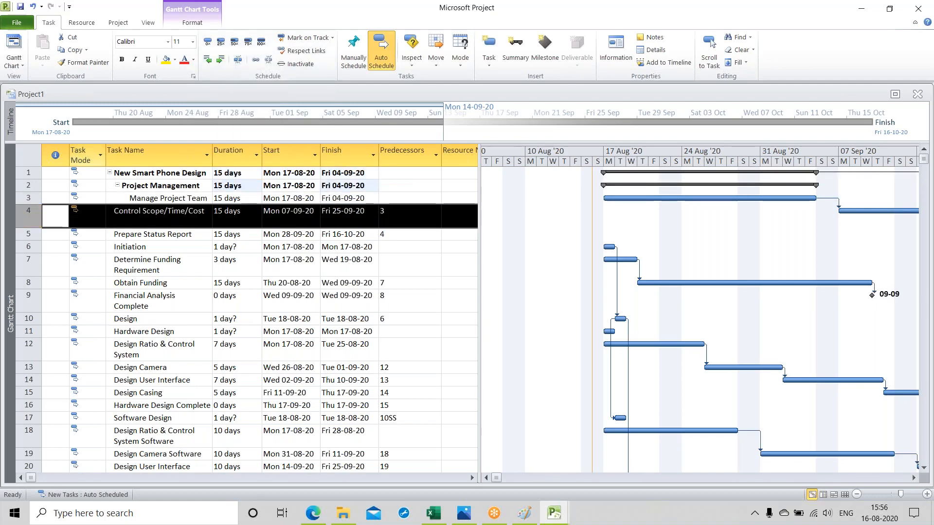
{"action": "left_click", "coordinate": [220, 61]}
{"action": "left_click", "coordinate": [221, 60]}
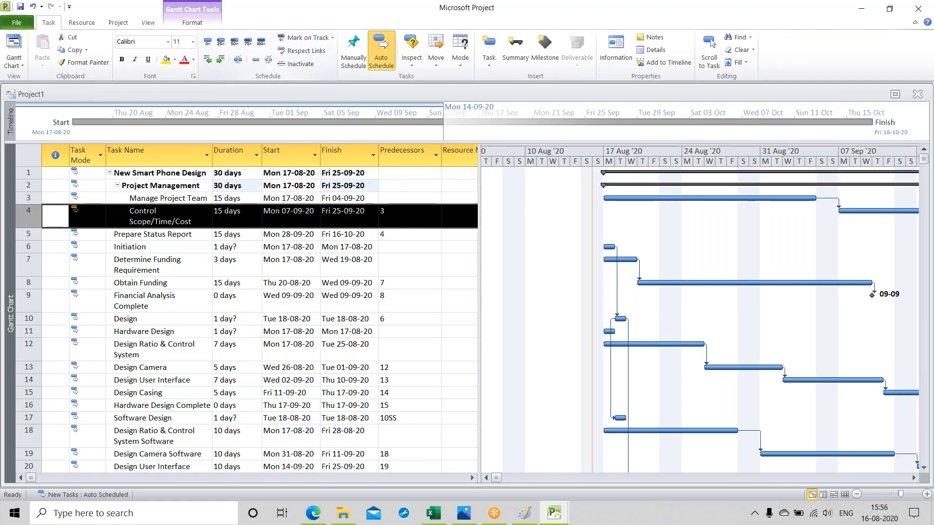
{"action": "left_click", "coordinate": [30, 234]}
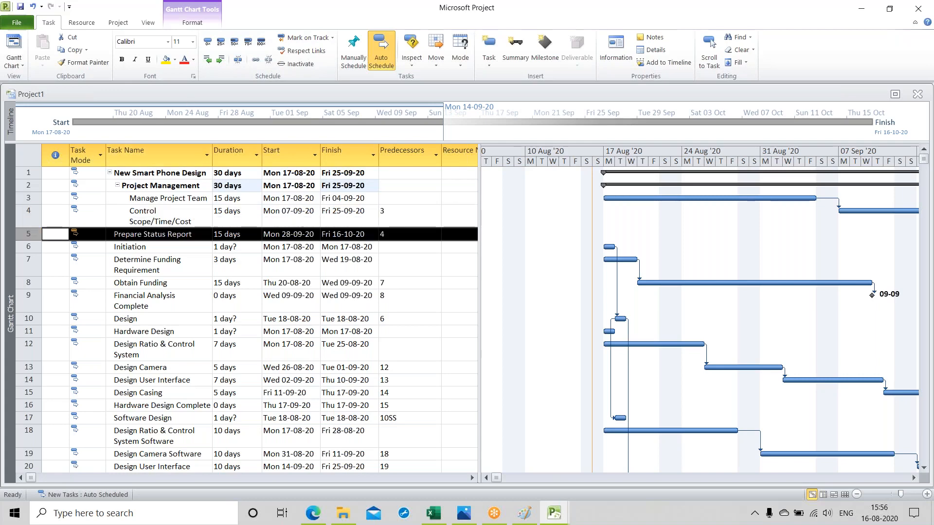
{"action": "left_click", "coordinate": [220, 59]}
{"action": "left_click", "coordinate": [221, 59]}
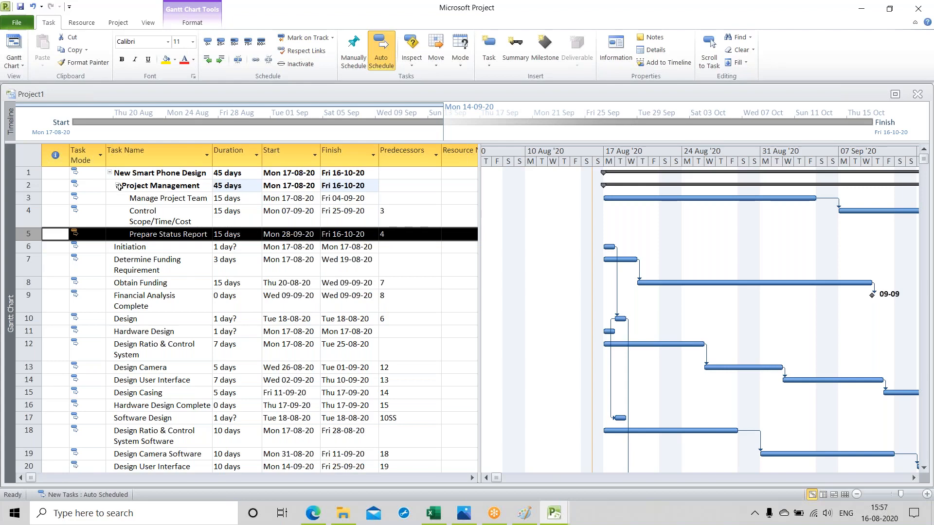
Step: Collapse and re-expand the "Project Management" subtasks, and indent "Initiation" one level under "New Smart Phone Design"
{"action": "left_click", "coordinate": [117, 186]}
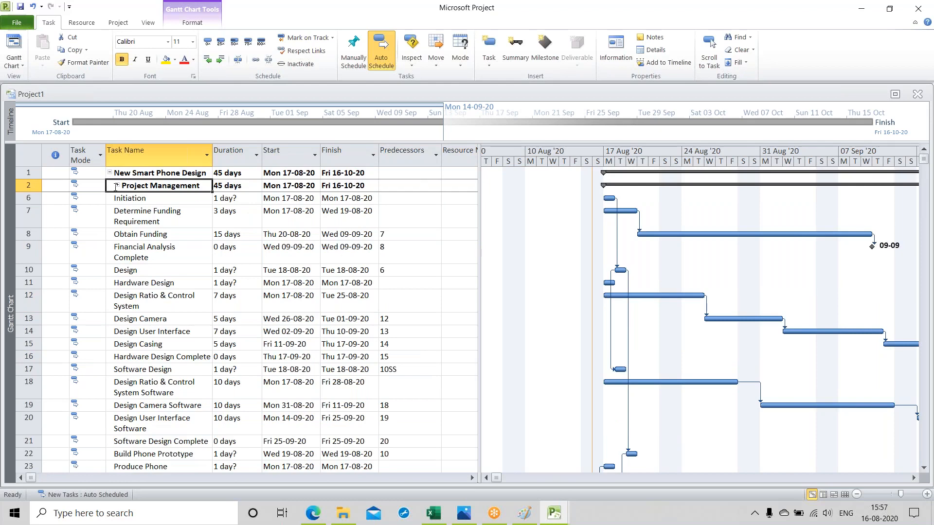
{"action": "left_click", "coordinate": [117, 186]}
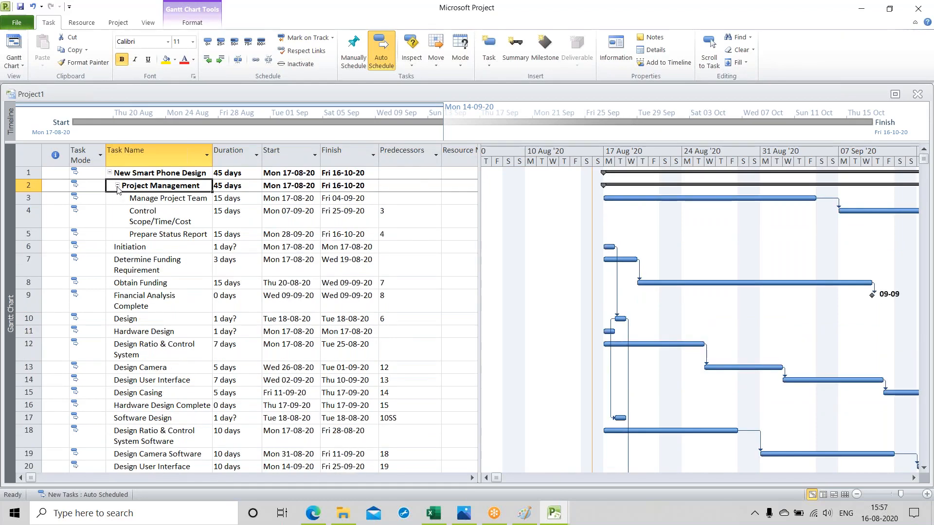
{"action": "left_click", "coordinate": [29, 247]}
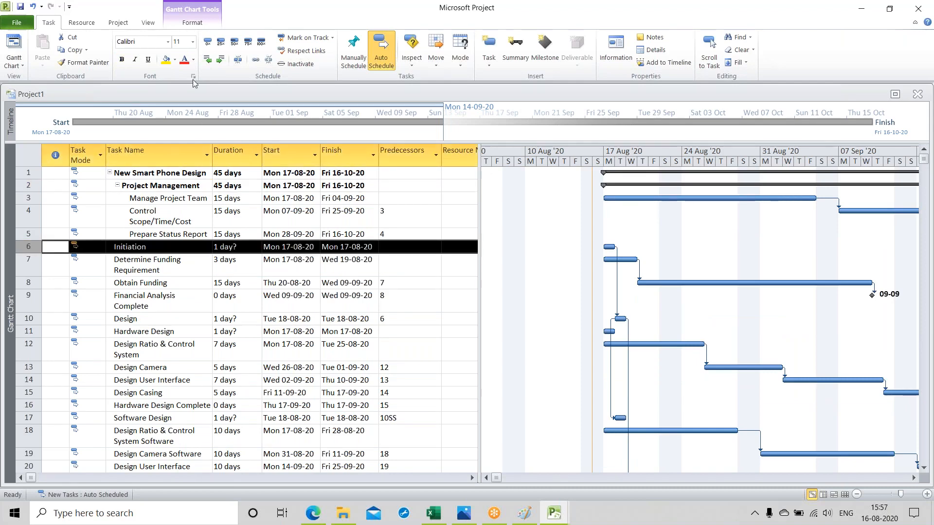
{"action": "left_click", "coordinate": [220, 59]}
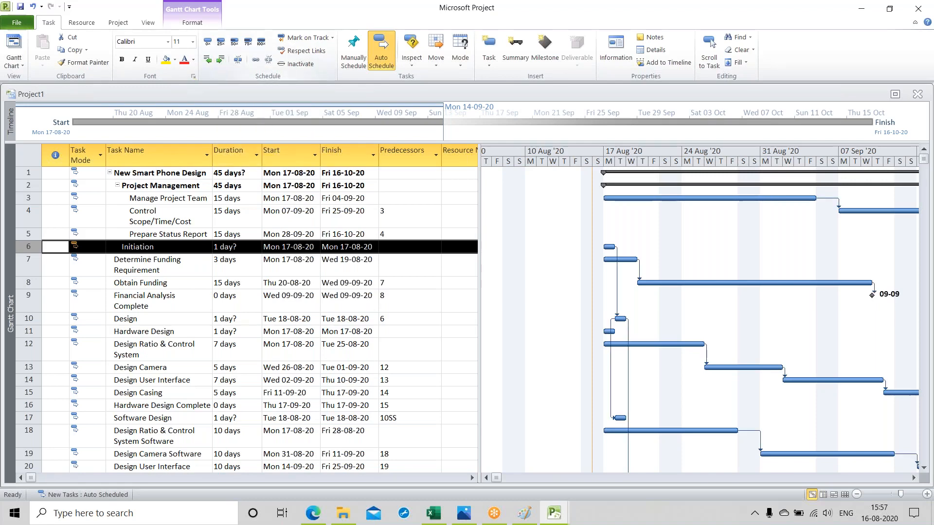
Step: Indent "Determine Funding Requirement", "Obtain Funding" and "Financial Analysis Complete" two levels each as subtasks of "Initiation"
{"action": "left_click", "coordinate": [28, 263]}
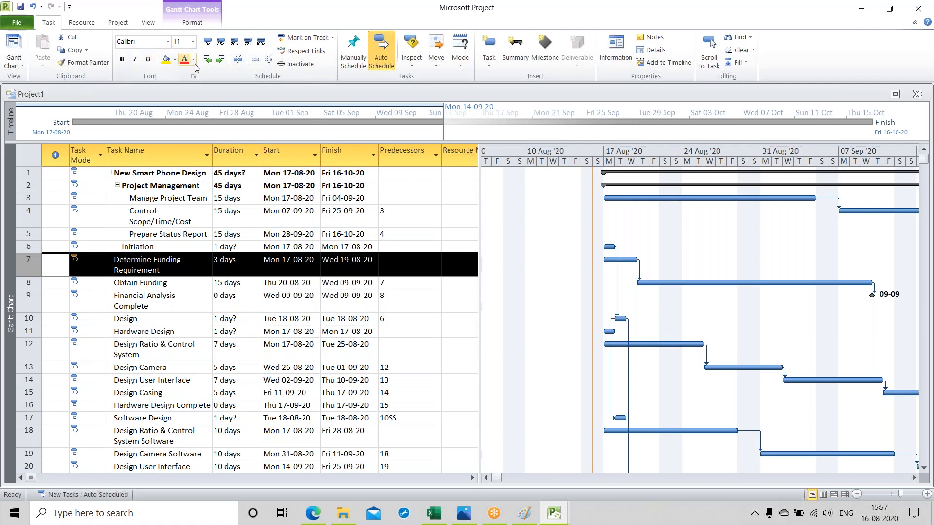
{"action": "left_click", "coordinate": [219, 61]}
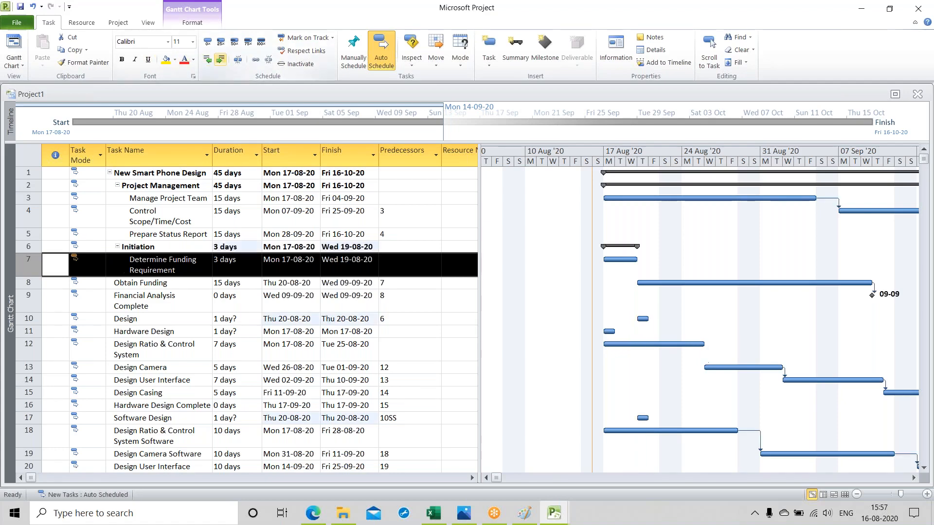
{"action": "left_click", "coordinate": [29, 283]}
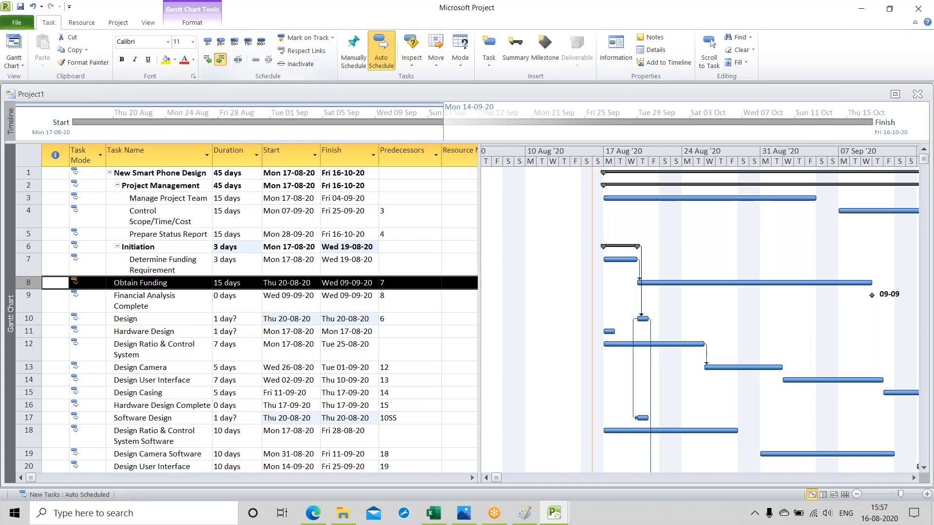
{"action": "left_click", "coordinate": [220, 59]}
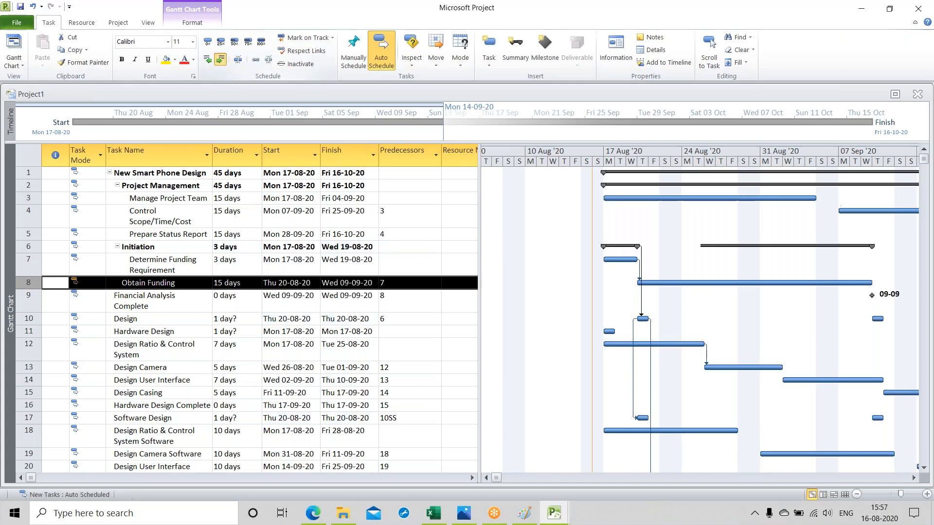
{"action": "left_click", "coordinate": [28, 302]}
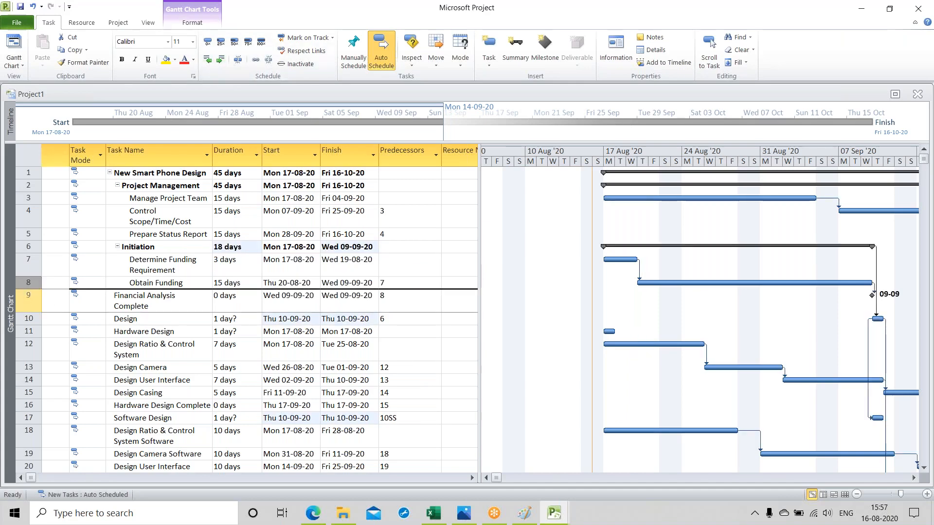
{"action": "left_click", "coordinate": [221, 59]}
{"action": "left_click", "coordinate": [221, 59]}
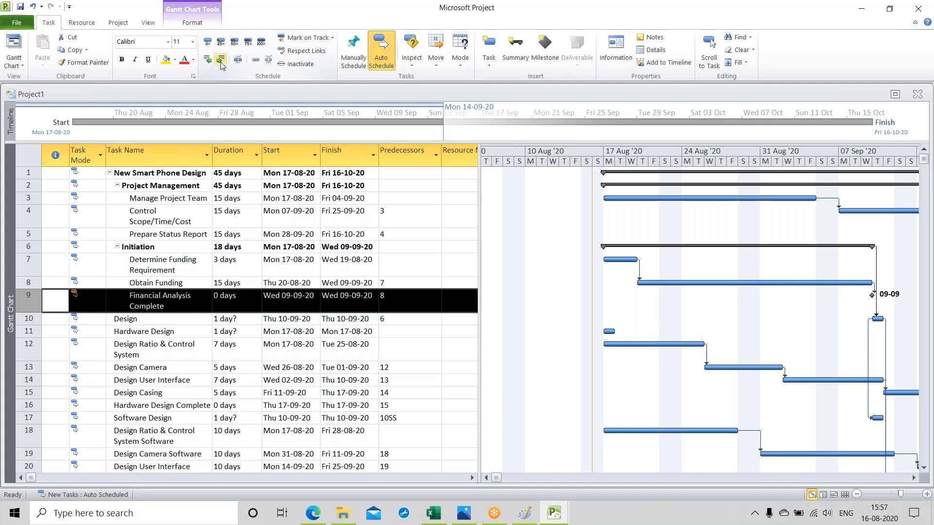
Step: Indent "Design" one level under "New Smart Phone Design" and "Hardware Design" two levels as a subtask of "Design"
{"action": "left_click", "coordinate": [28, 319]}
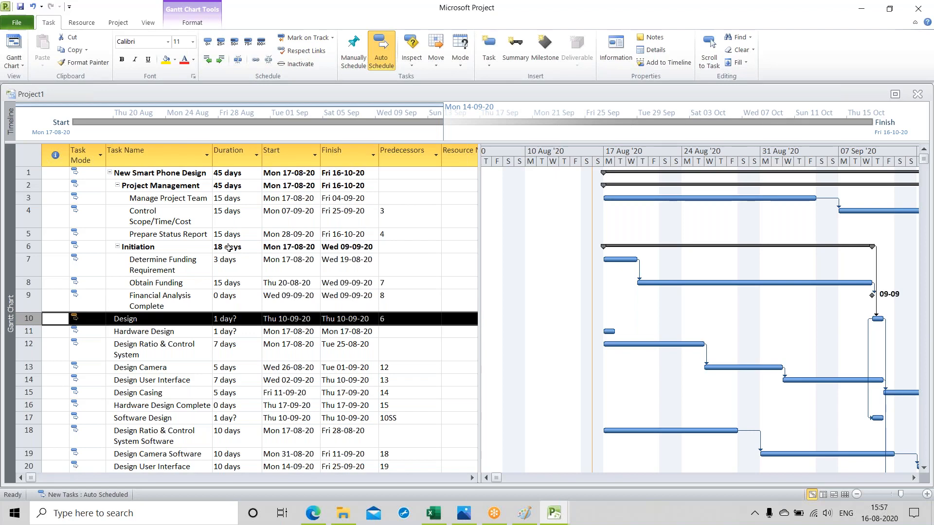
{"action": "left_click", "coordinate": [26, 331]}
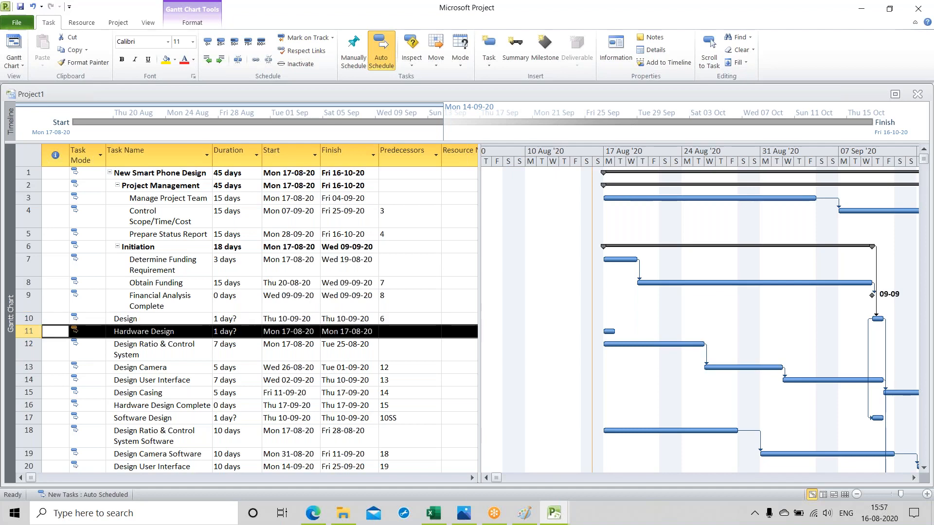
{"action": "left_click", "coordinate": [27, 319]}
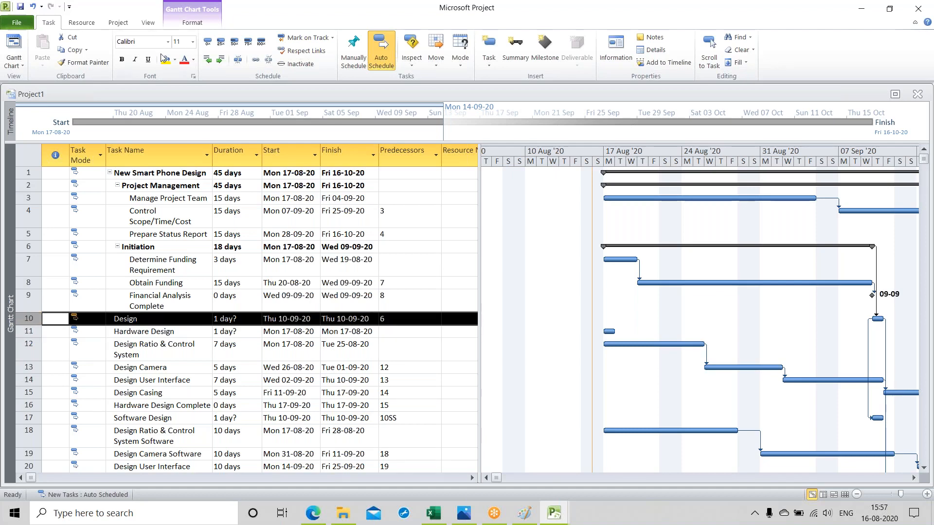
{"action": "left_click", "coordinate": [220, 59]}
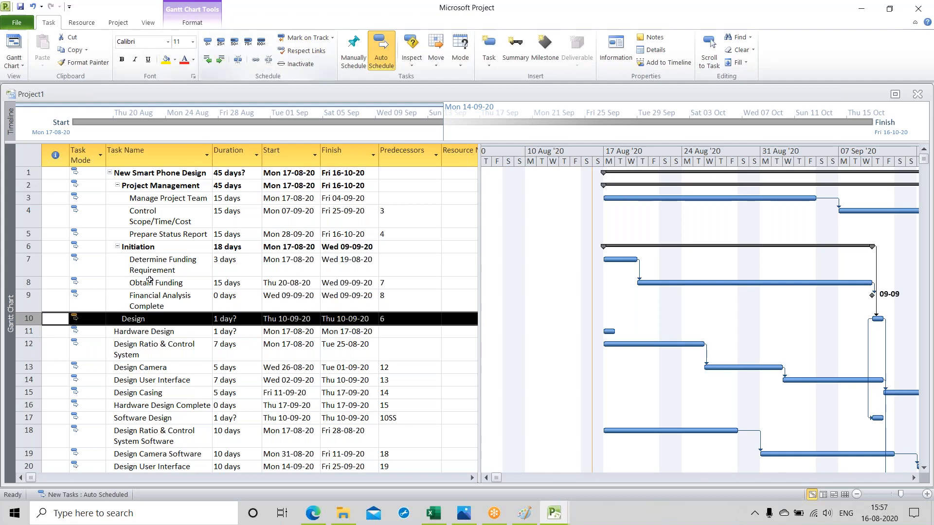
{"action": "left_click", "coordinate": [28, 332]}
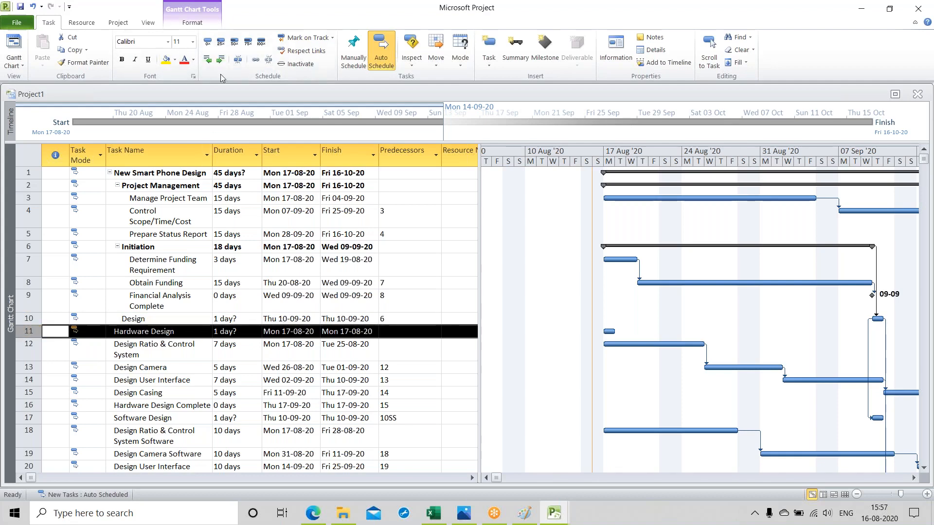
{"action": "left_click", "coordinate": [220, 60]}
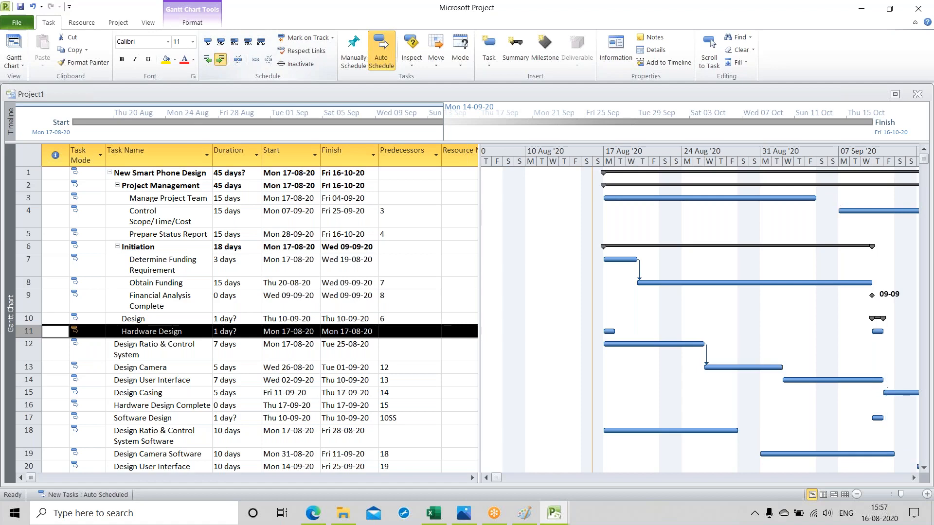
Step: Indent "Design Ratio & Control System" and "Design Camera" three levels each as subtasks of "Hardware Design"
{"action": "left_click", "coordinate": [29, 346]}
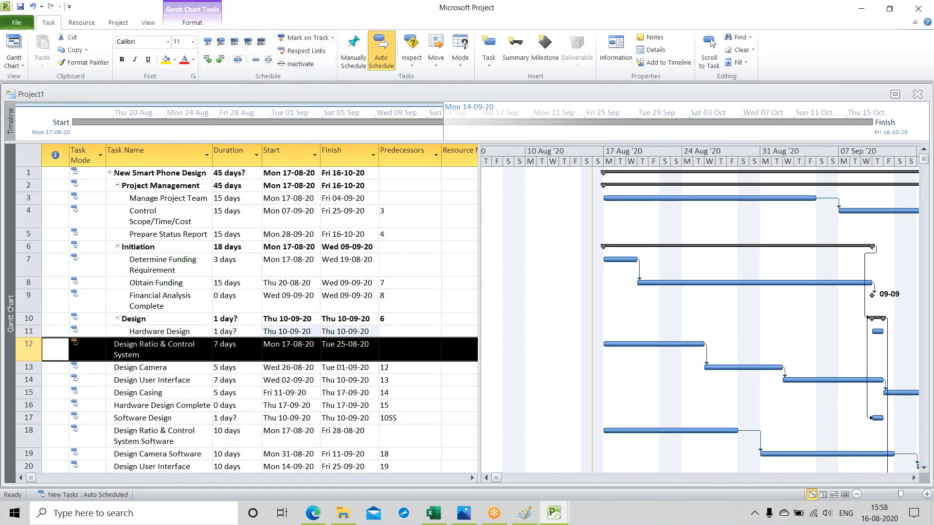
{"action": "left_click", "coordinate": [221, 61]}
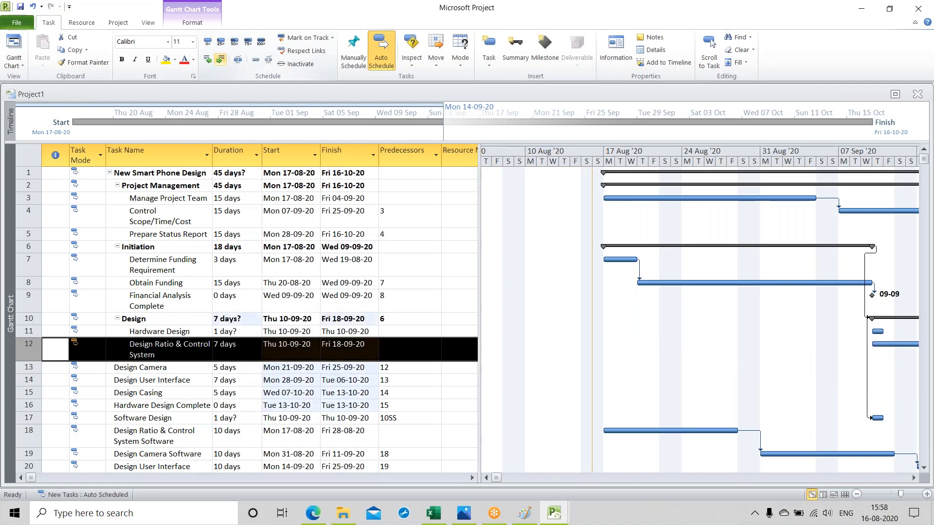
{"action": "left_click", "coordinate": [220, 60]}
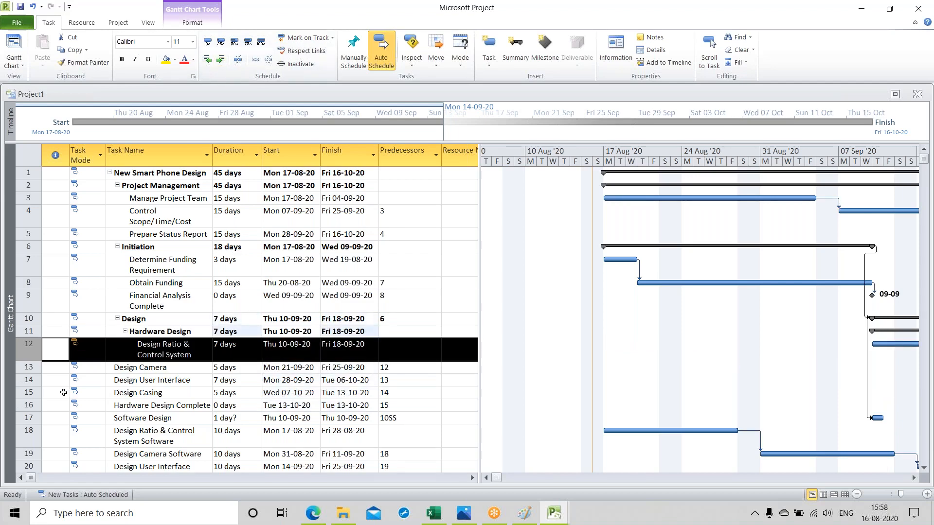
{"action": "left_click", "coordinate": [28, 367]}
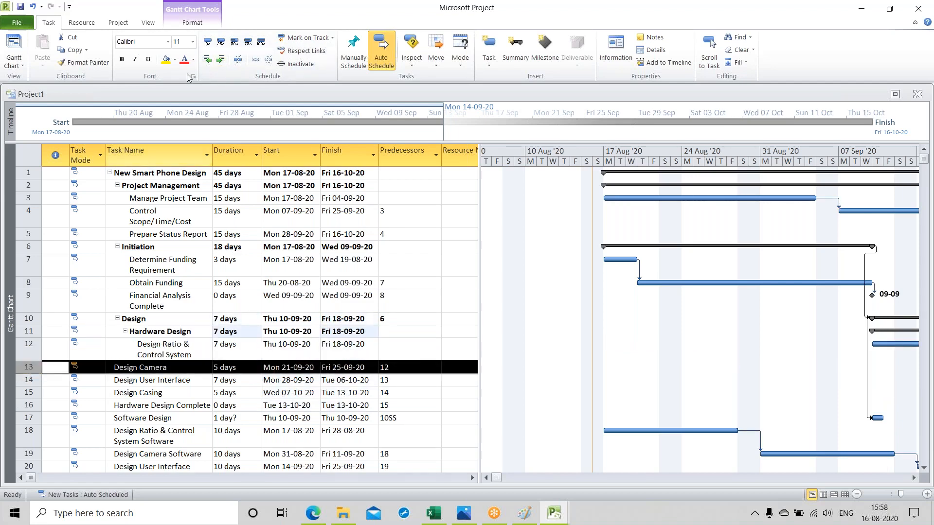
{"action": "left_click", "coordinate": [220, 60]}
{"action": "left_click", "coordinate": [220, 59]}
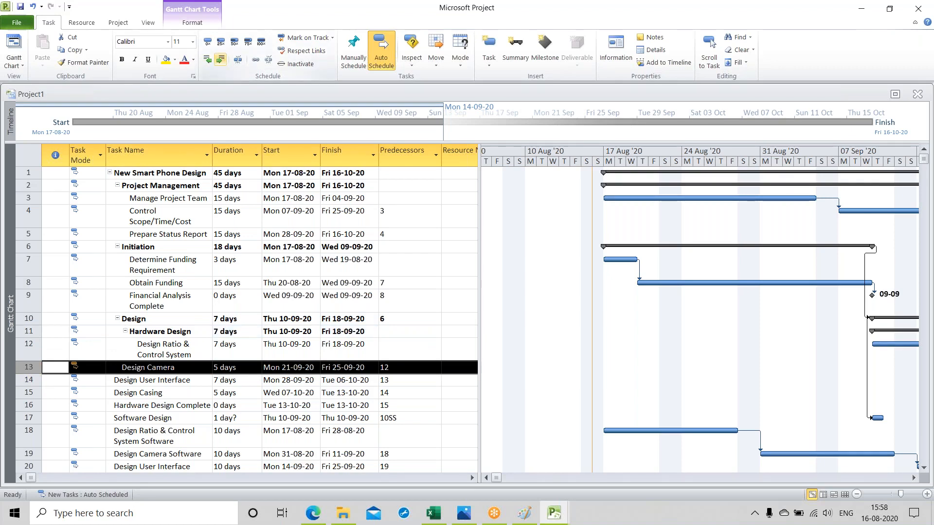
{"action": "left_click", "coordinate": [220, 59]}
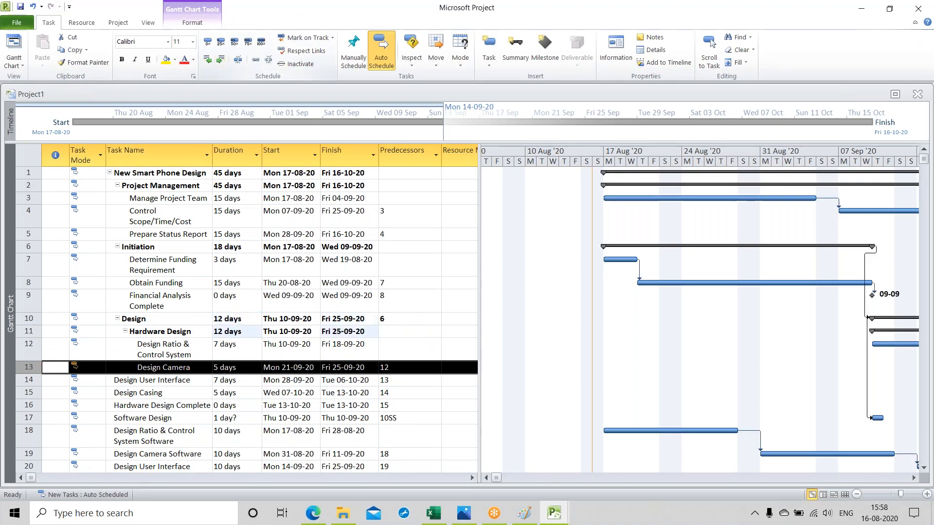
Step: Indent "Design User Interface", "Design Casing" and "Hardware Design Complete" three levels each as subtasks of "Hardware Design"
{"action": "left_click", "coordinate": [26, 380]}
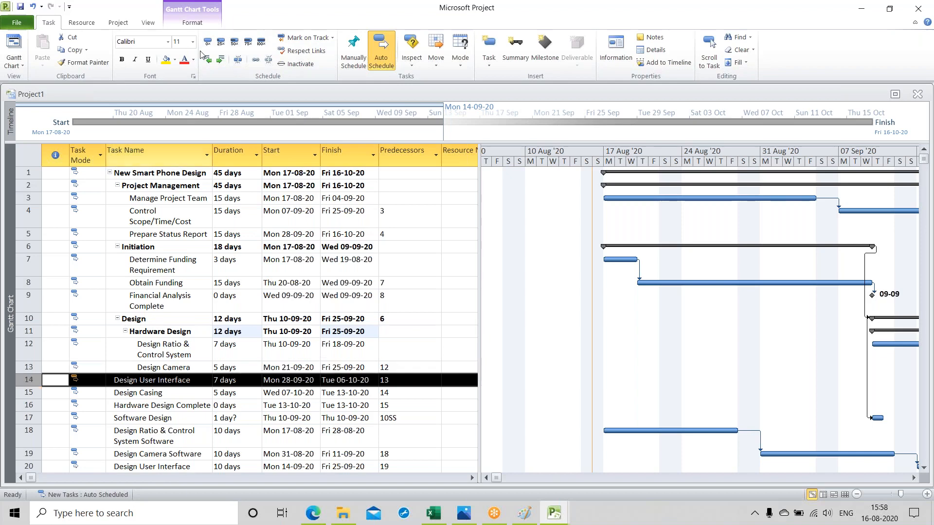
{"action": "left_click", "coordinate": [220, 60]}
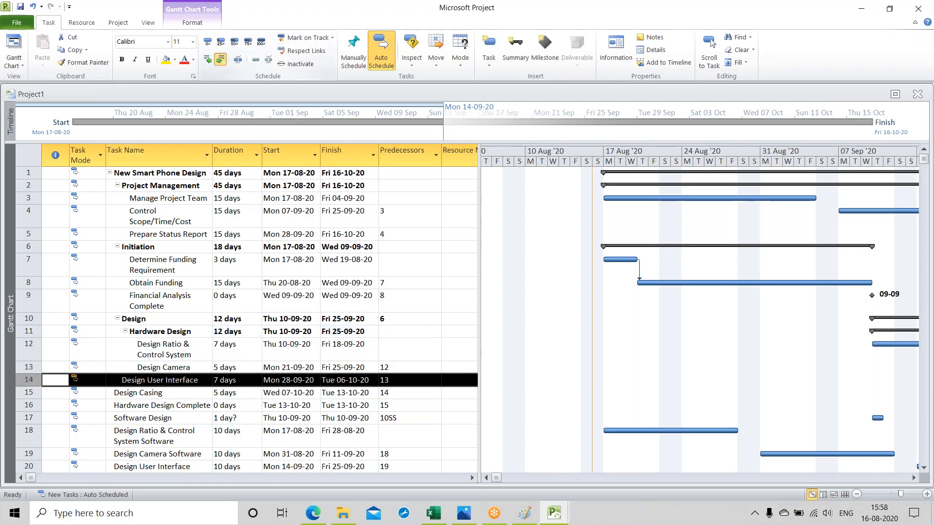
{"action": "left_click", "coordinate": [220, 59]}
{"action": "left_click", "coordinate": [220, 60]}
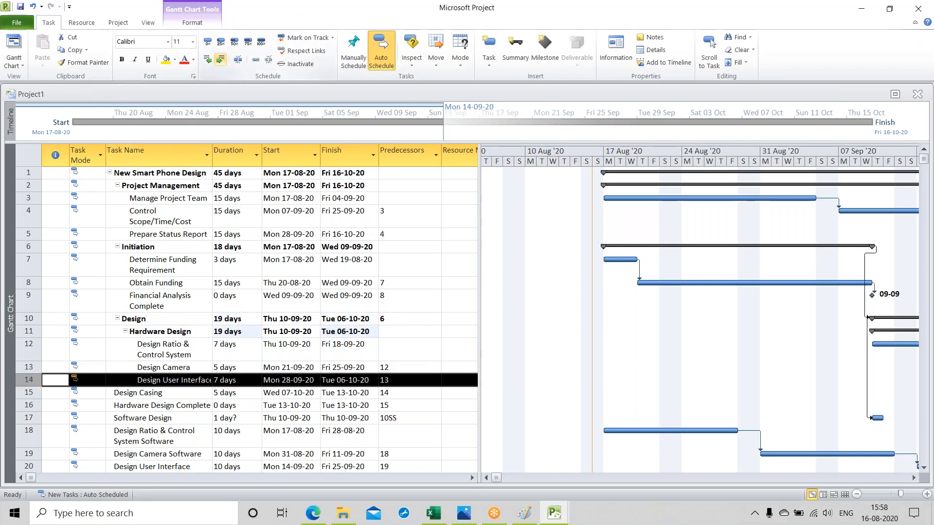
{"action": "left_click", "coordinate": [29, 393]}
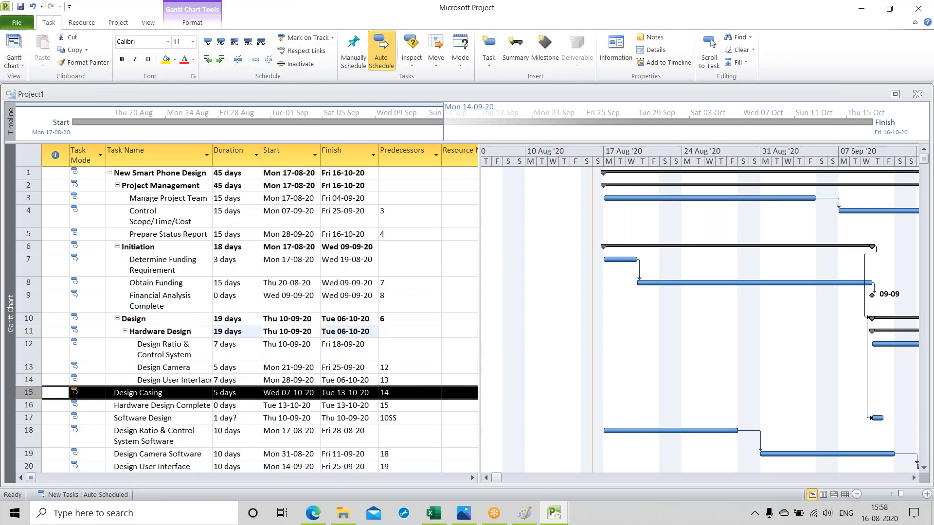
{"action": "left_click", "coordinate": [220, 59]}
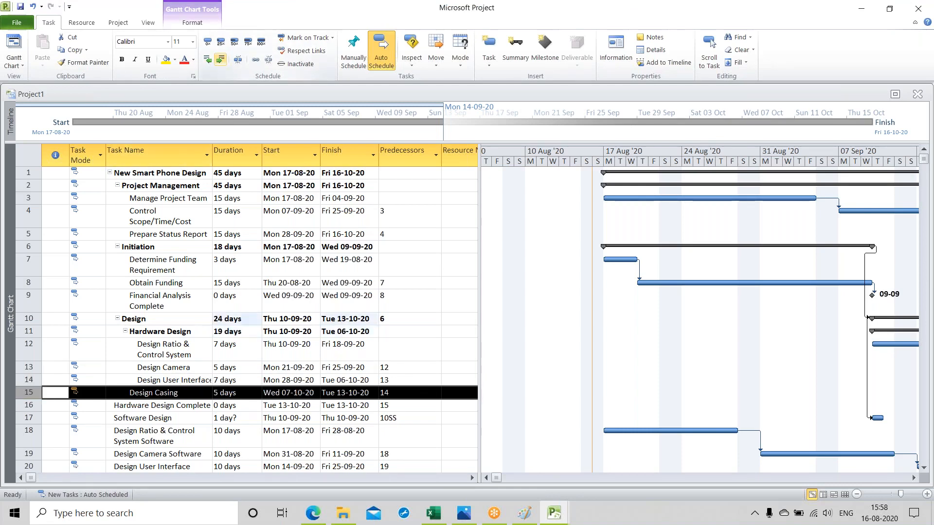
{"action": "left_click", "coordinate": [220, 59]}
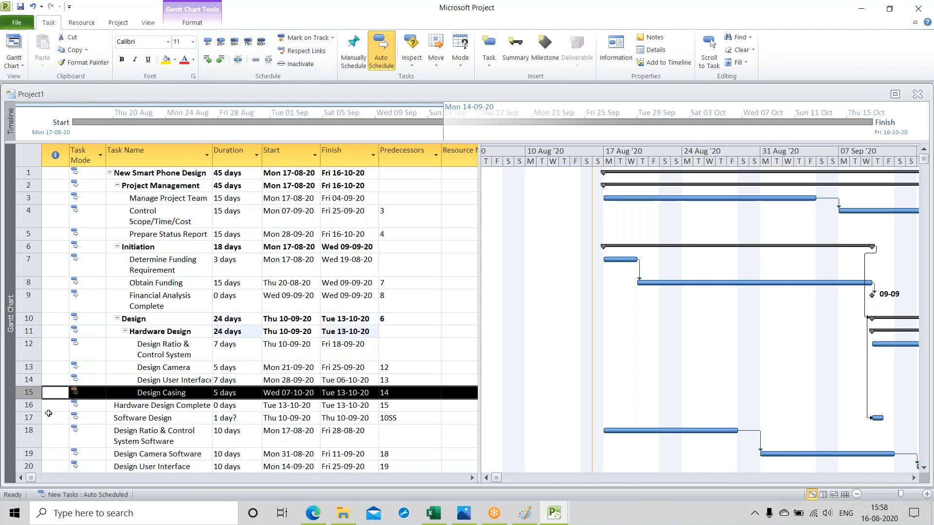
{"action": "left_click", "coordinate": [28, 405]}
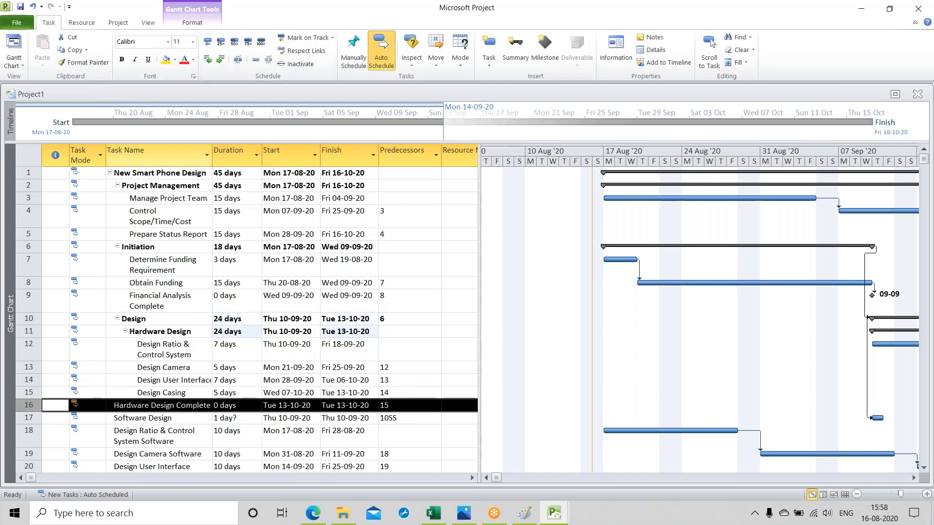
{"action": "left_click", "coordinate": [221, 59]}
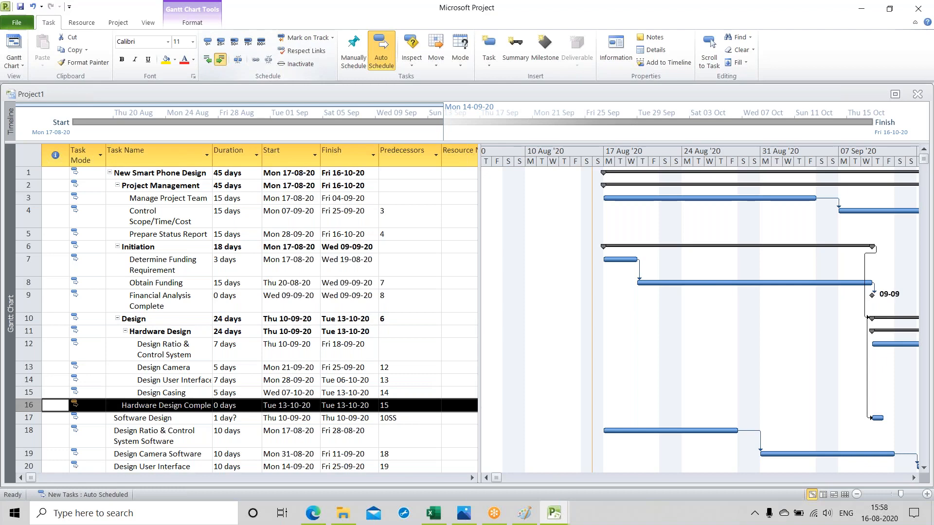
{"action": "left_click", "coordinate": [220, 59]}
{"action": "left_click", "coordinate": [220, 59]}
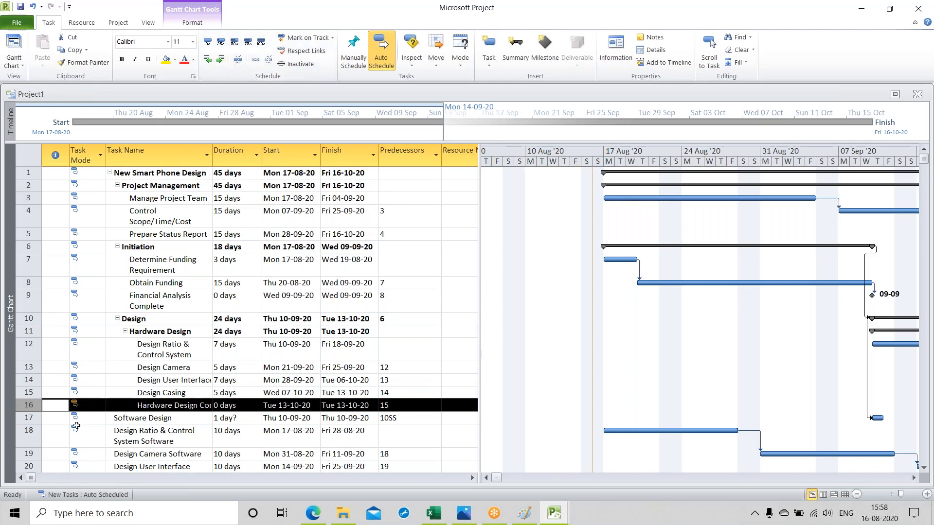
Step: Indent "Software Design" two levels under "Design" and "Design Ratio & Control System Software" three levels as a subtask of "Software Design"
{"action": "left_click", "coordinate": [30, 418]}
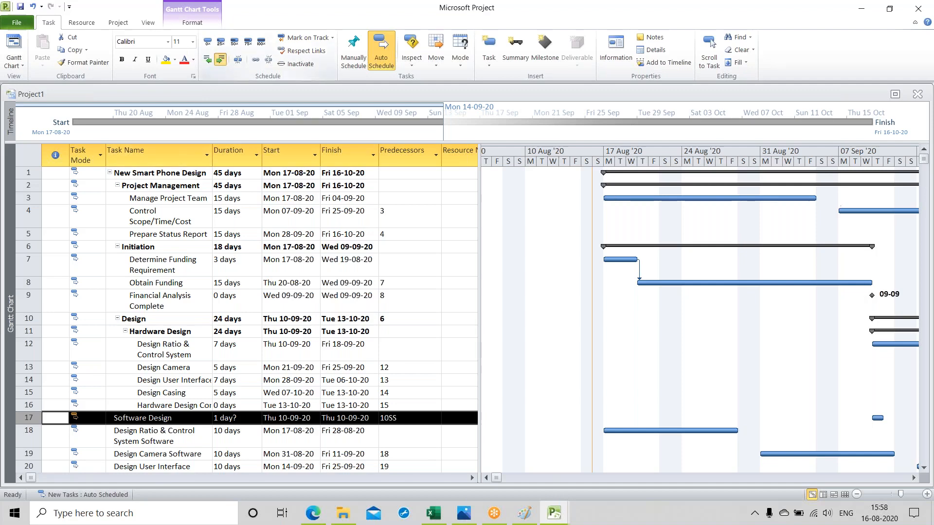
{"action": "left_click", "coordinate": [220, 59]}
{"action": "left_click", "coordinate": [220, 60]}
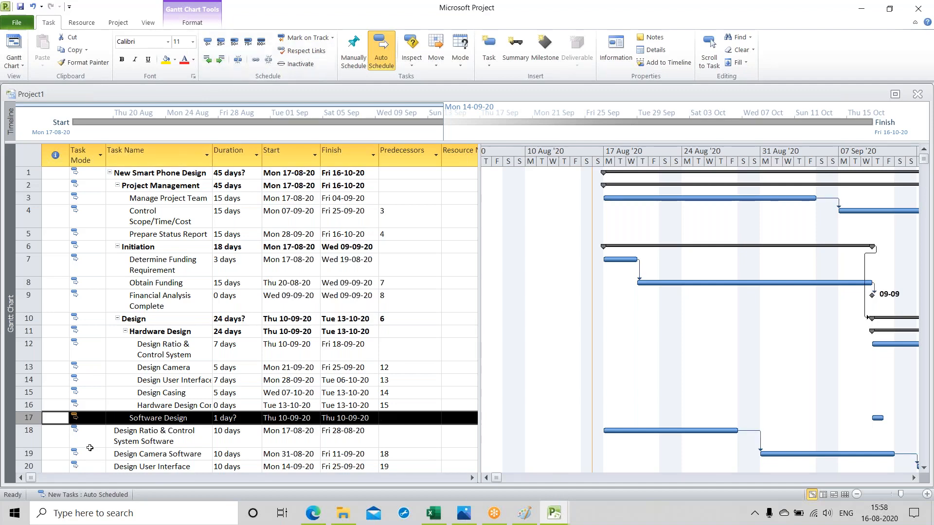
{"action": "left_click", "coordinate": [28, 431]}
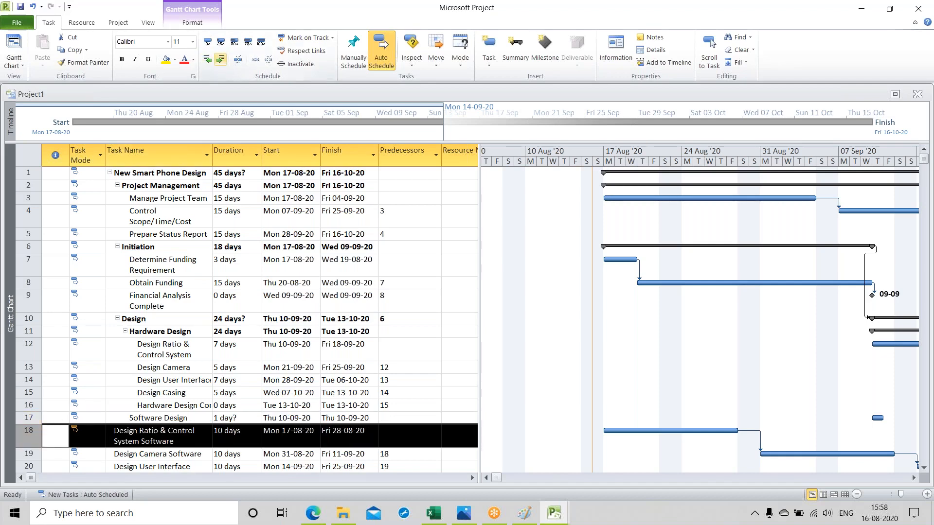
{"action": "left_click", "coordinate": [221, 60]}
{"action": "left_click", "coordinate": [221, 59]}
{"action": "left_click", "coordinate": [220, 59]}
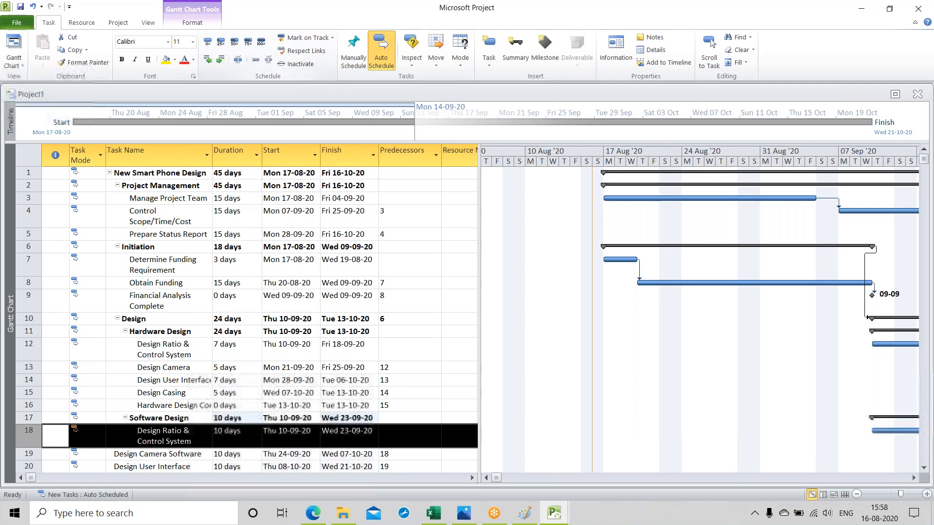
Step: Indent "Design Camera Software", "Design User Interface Software" and "Software Design Complete" three levels each as subtasks of "Software Design"
{"action": "scroll", "coordinate": [233, 302], "scroll_direction": "down", "scroll_amount": 1}
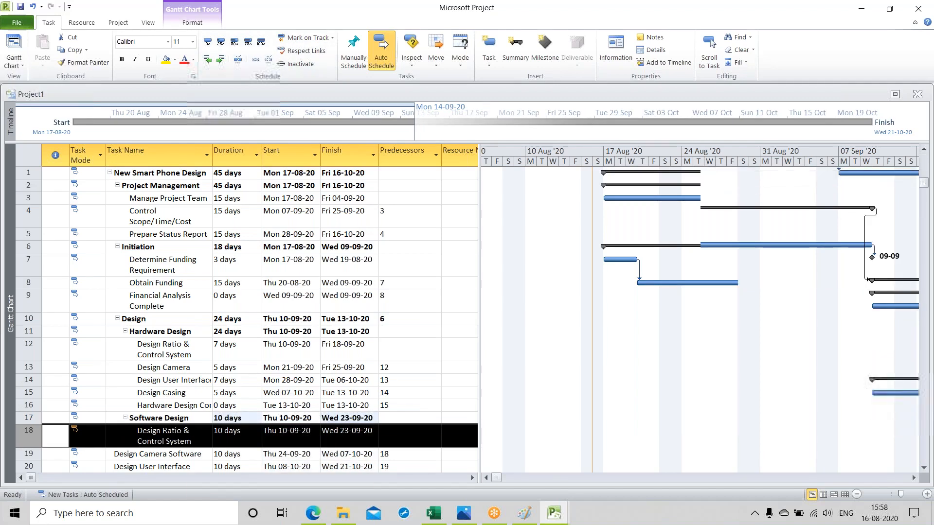
{"action": "scroll", "coordinate": [243, 316], "scroll_direction": "down", "scroll_amount": 1}
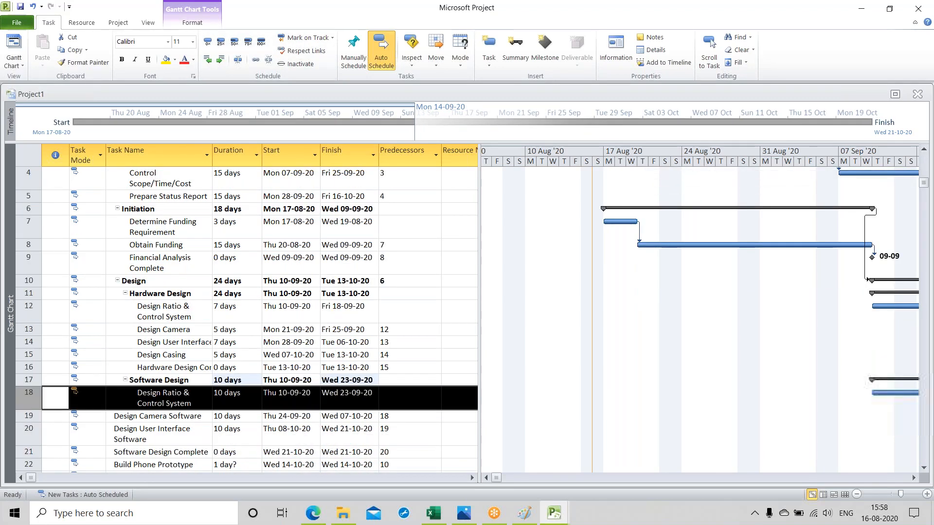
{"action": "scroll", "coordinate": [115, 368], "scroll_direction": "down", "scroll_amount": 1}
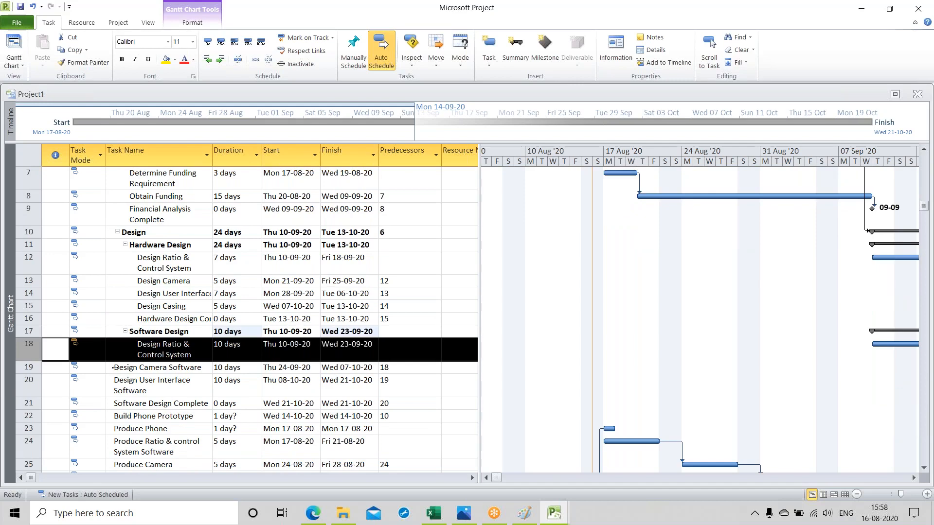
{"action": "left_click", "coordinate": [115, 368]}
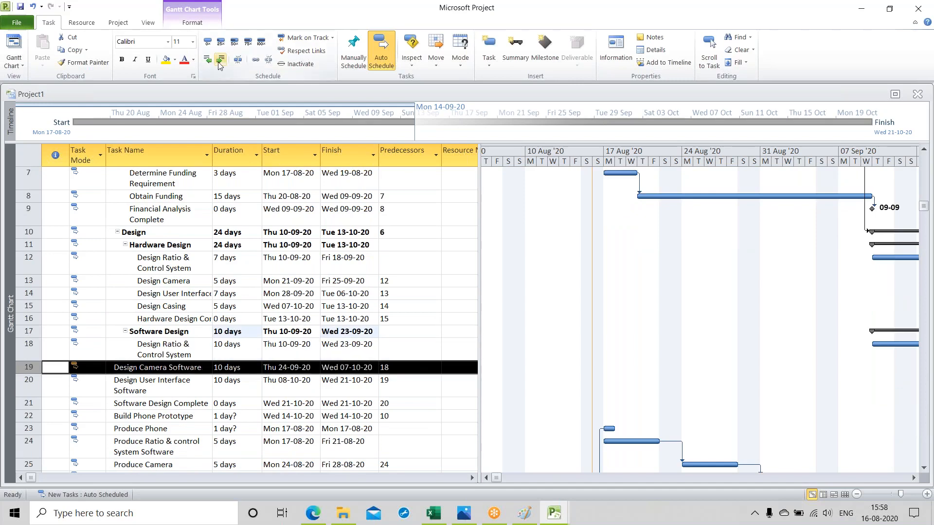
{"action": "left_click", "coordinate": [220, 61]}
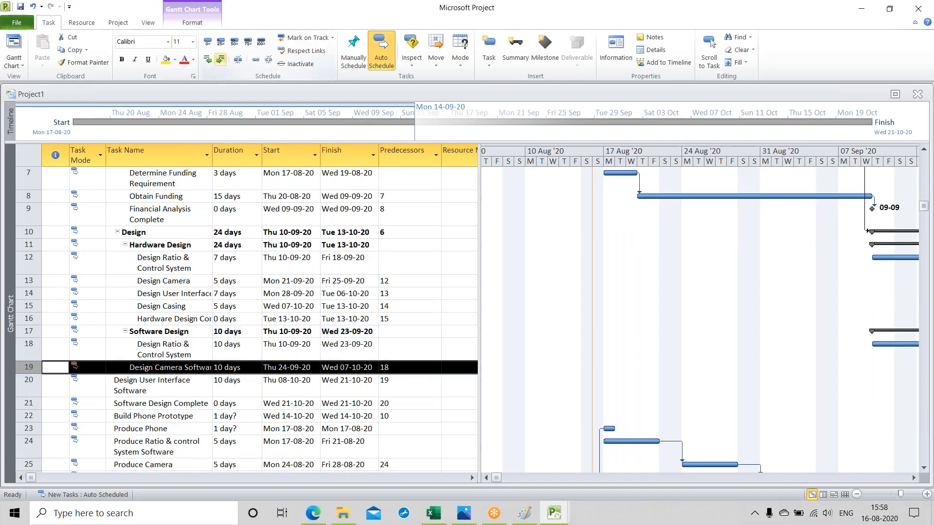
{"action": "left_click", "coordinate": [31, 387]}
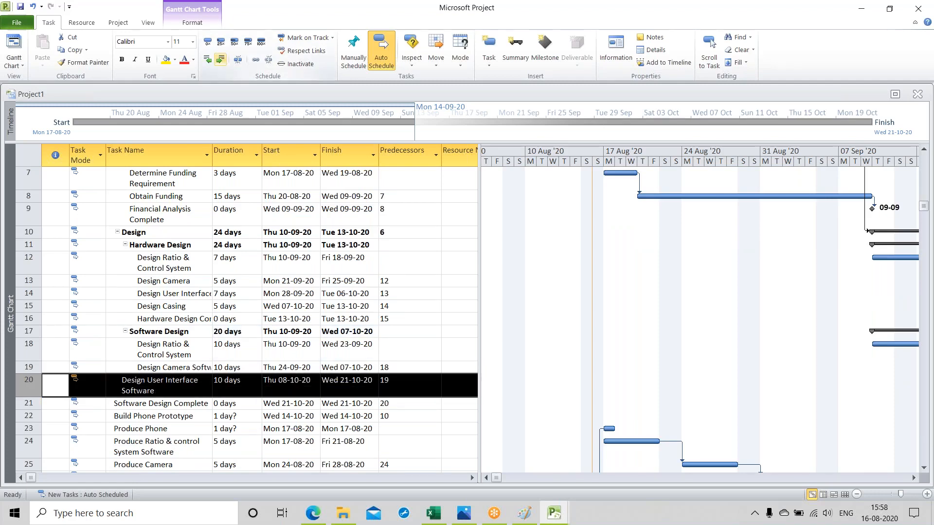
{"action": "left_click", "coordinate": [220, 59]}
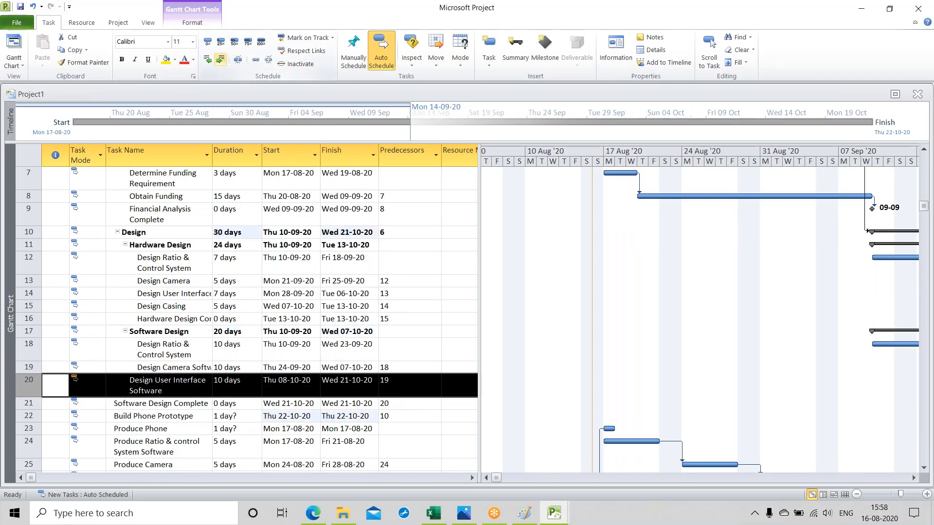
{"action": "left_click", "coordinate": [27, 404]}
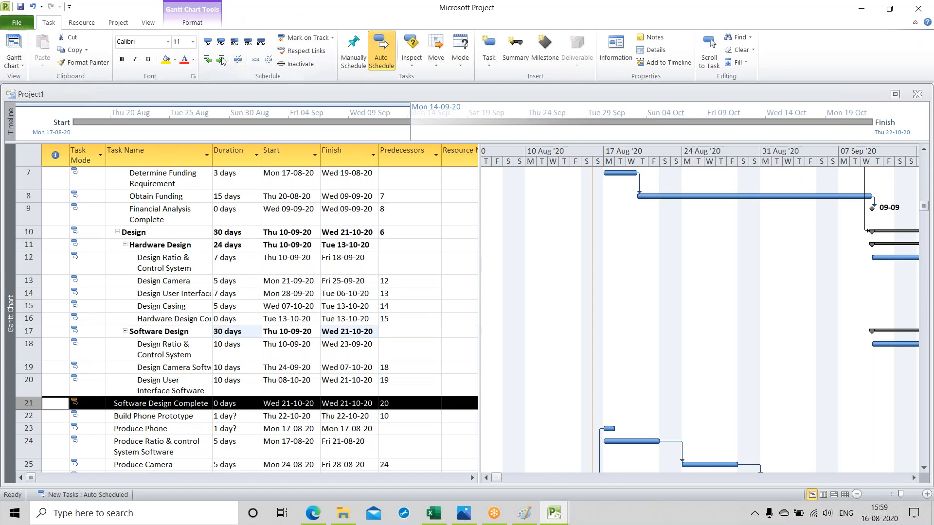
{"action": "left_click", "coordinate": [222, 59]}
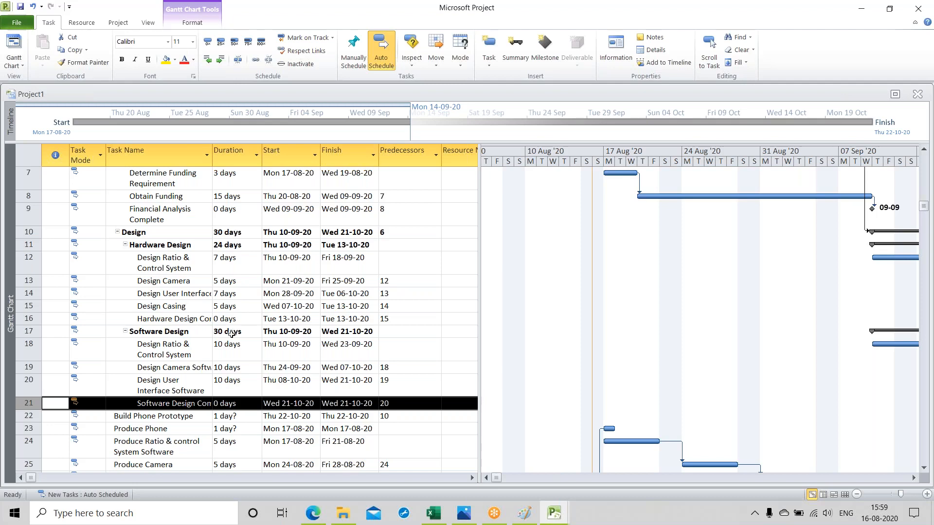
Step: Indent "Build Phone Prototype" one level and "Produce Phone" two levels as its subtask
{"action": "scroll", "coordinate": [231, 333], "scroll_direction": "down", "scroll_amount": 2}
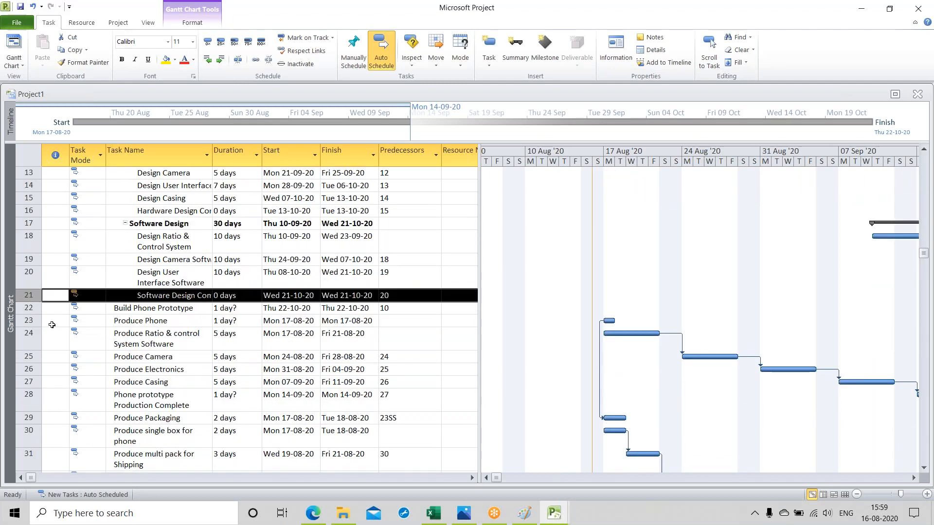
{"action": "left_click", "coordinate": [35, 311]}
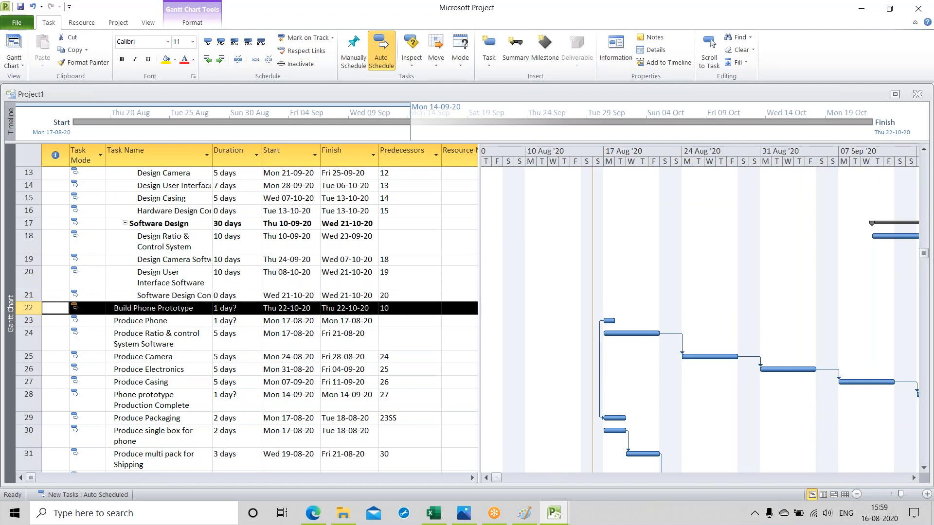
{"action": "left_click", "coordinate": [220, 59]}
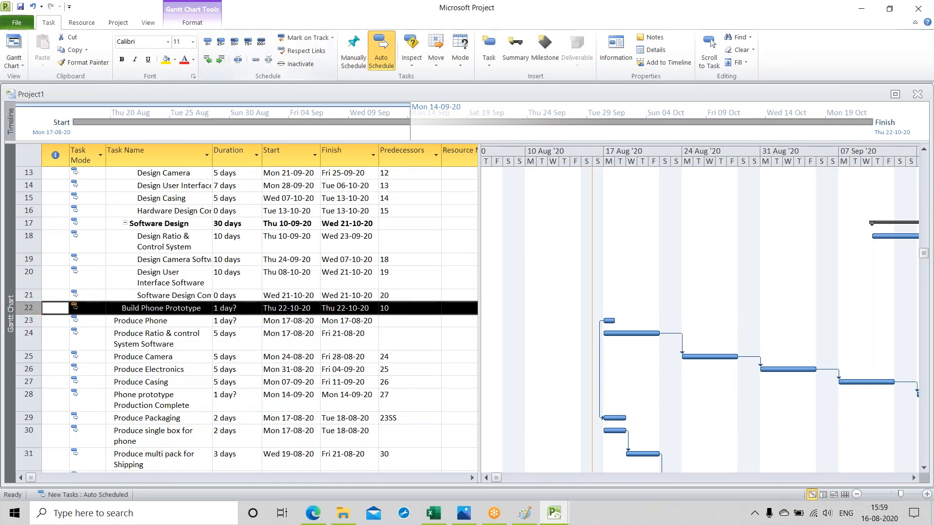
{"action": "left_click", "coordinate": [28, 320]}
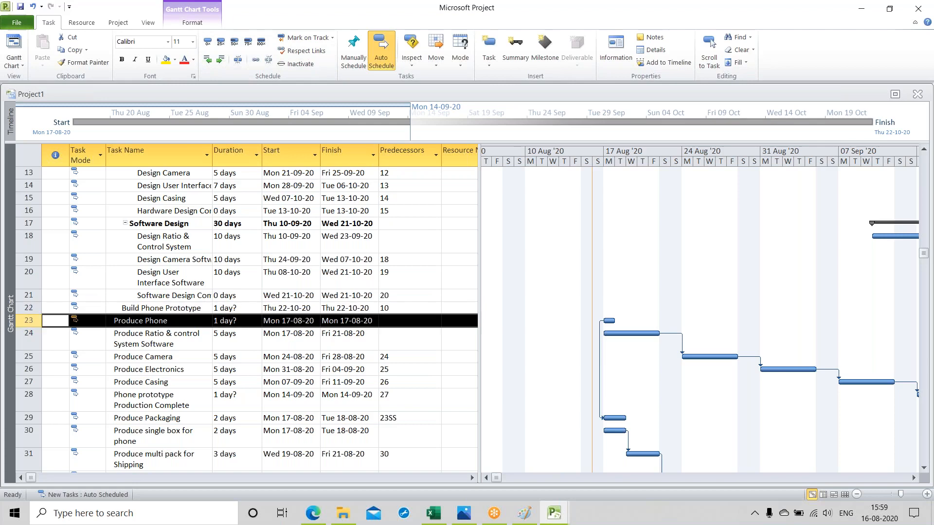
{"action": "left_click", "coordinate": [220, 58]}
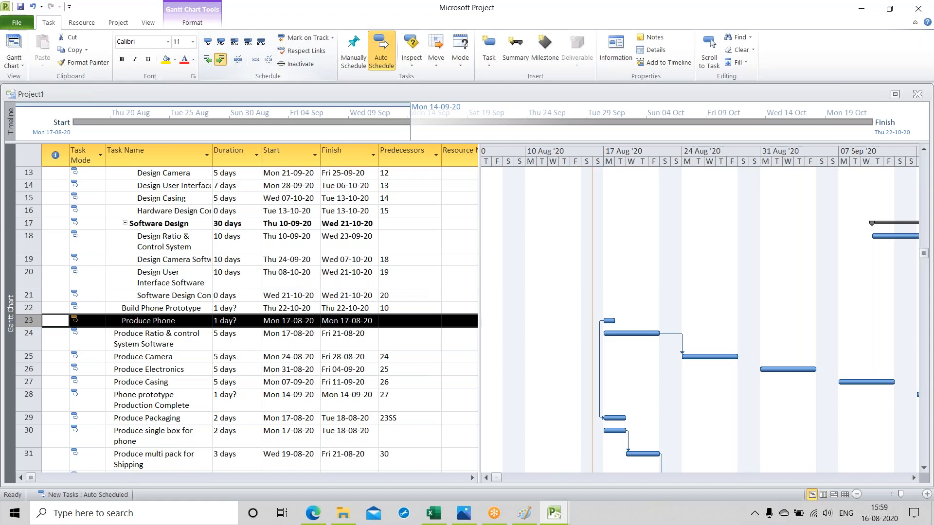
Step: Indent "Produce Ratio & control System Software" and "Produce Camera" three levels each as subtasks of "Produce Phone"
{"action": "left_click", "coordinate": [22, 340]}
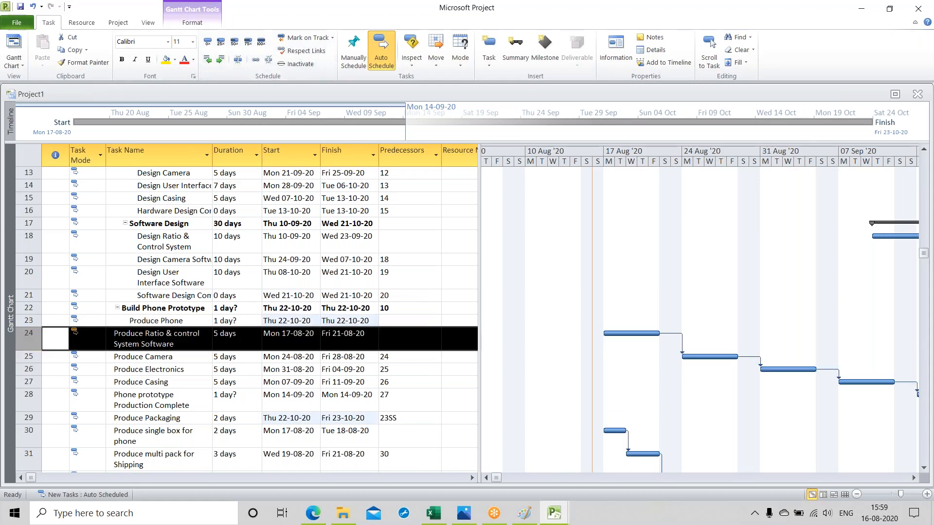
{"action": "left_click", "coordinate": [220, 59]}
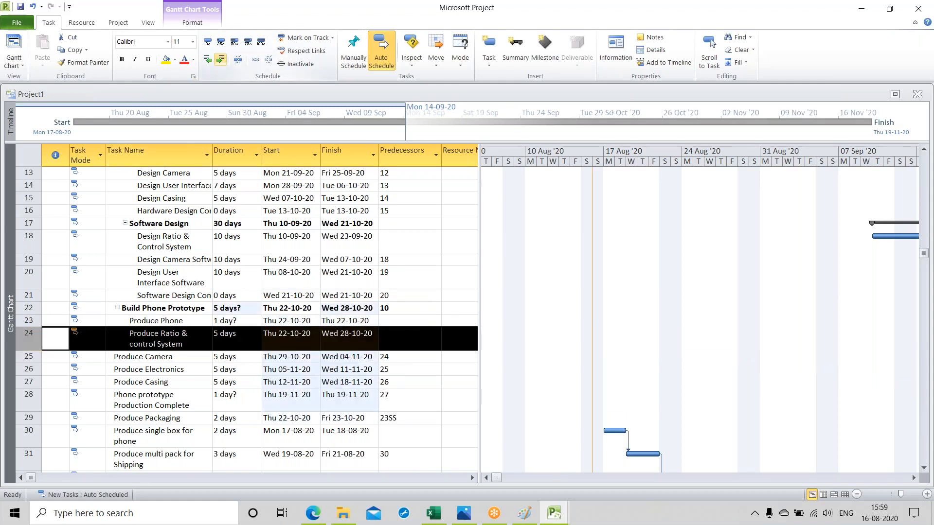
{"action": "left_click", "coordinate": [220, 59]}
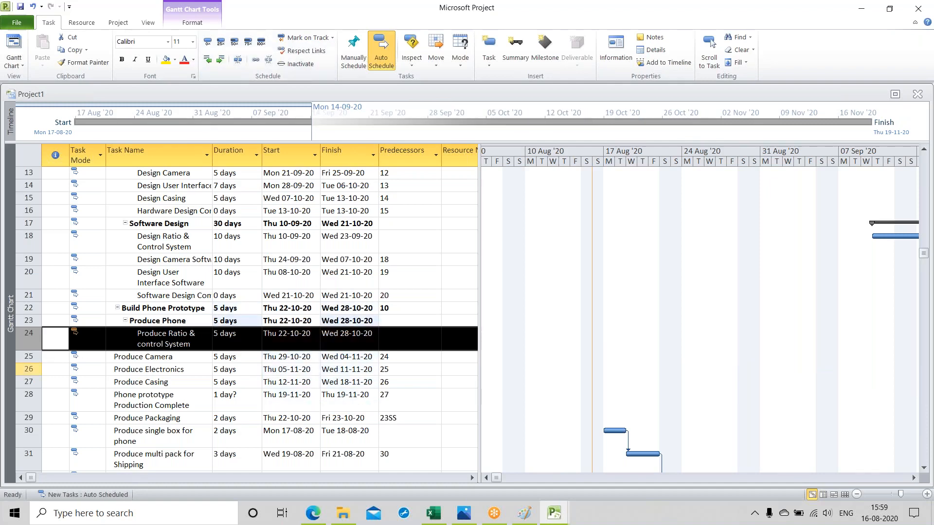
{"action": "left_click", "coordinate": [26, 356]}
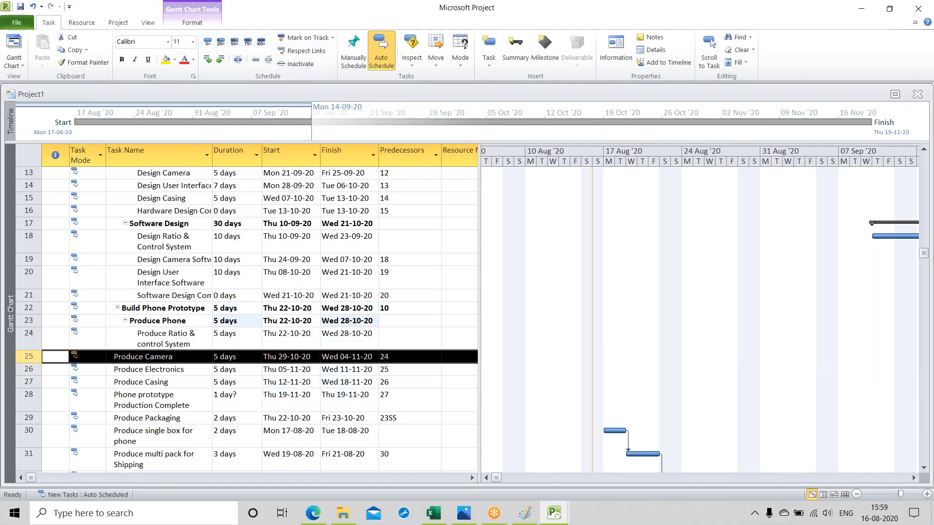
{"action": "left_click", "coordinate": [220, 58]}
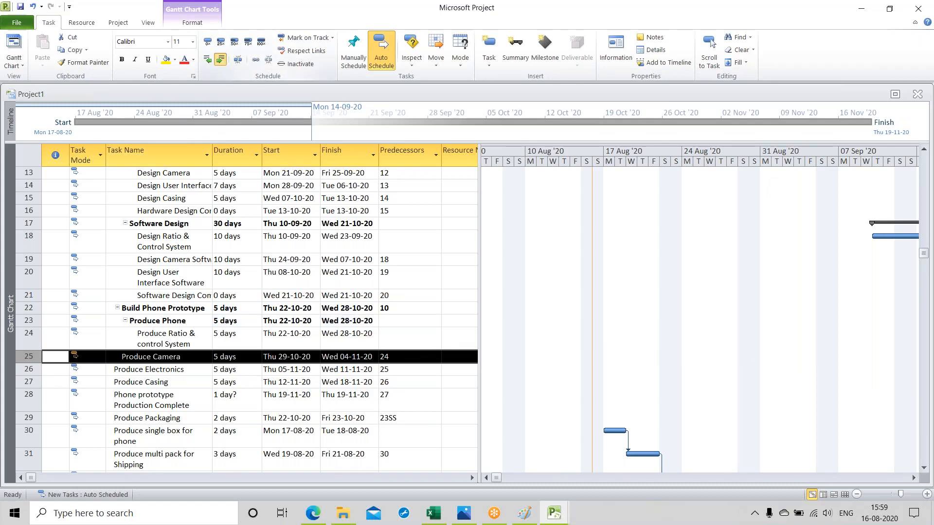
{"action": "left_click", "coordinate": [221, 59]}
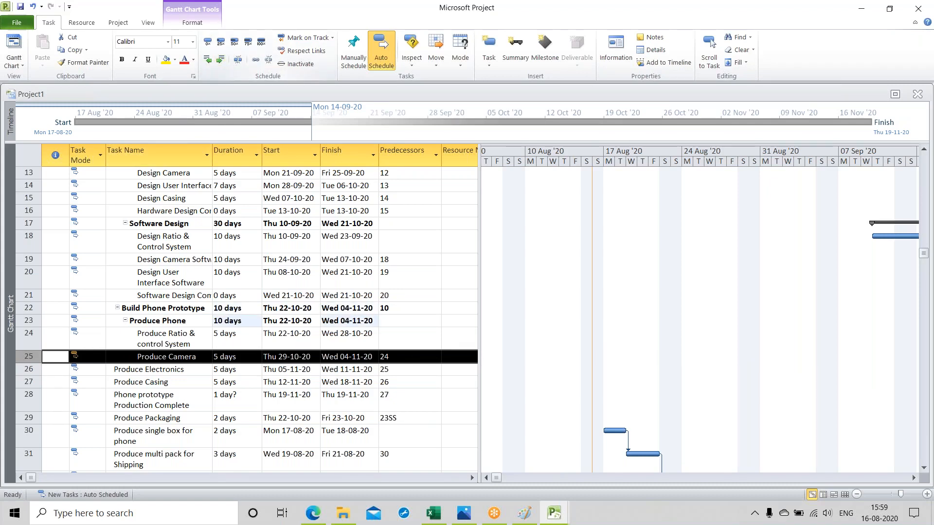
Step: Indent "Produce Electronics", "Produce Casing" and "Phone prototype Production Complete" three levels each as subtasks of "Produce Phone"
{"action": "left_click", "coordinate": [27, 369]}
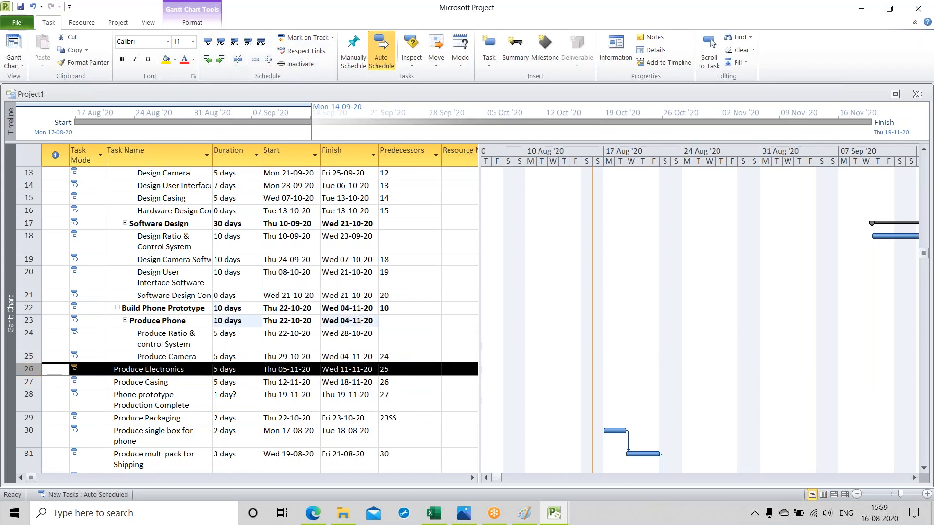
{"action": "left_click", "coordinate": [220, 59]}
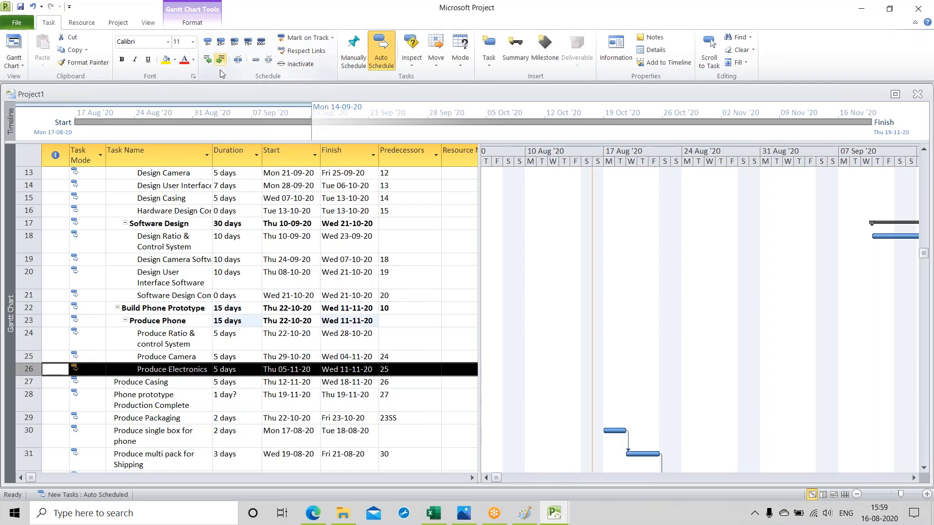
{"action": "left_click", "coordinate": [27, 382]}
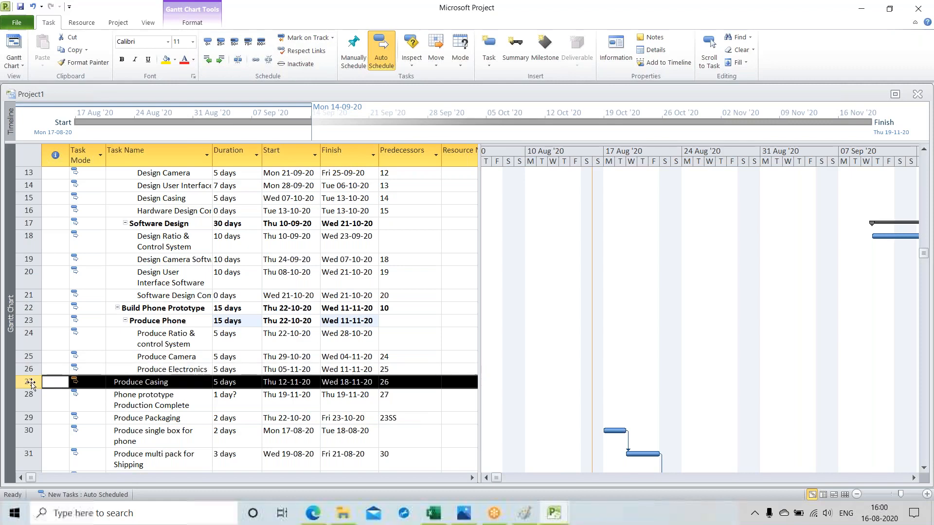
{"action": "left_click", "coordinate": [220, 59]}
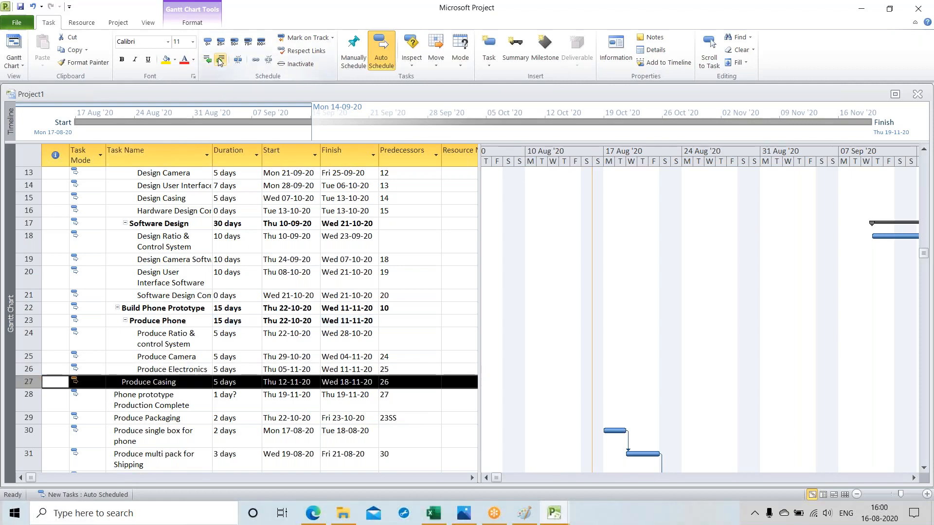
{"action": "left_click", "coordinate": [220, 59]}
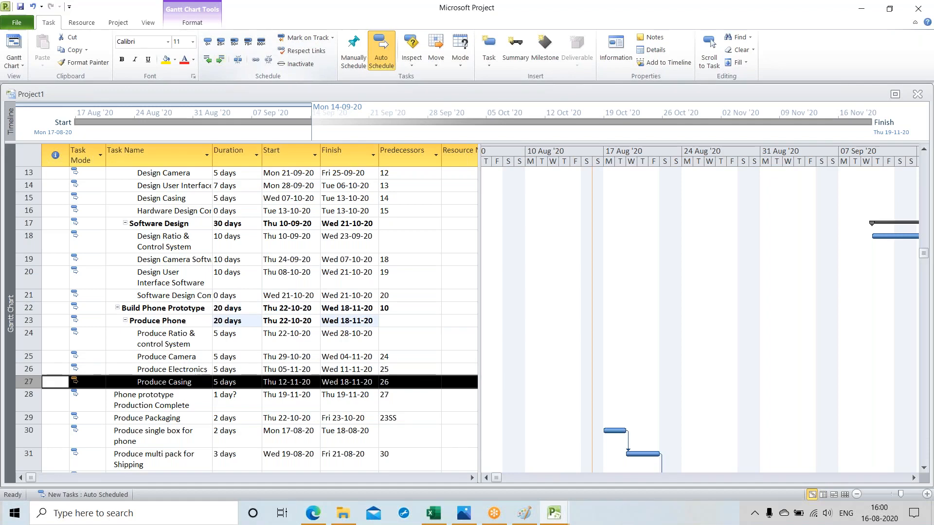
{"action": "left_click", "coordinate": [29, 397]}
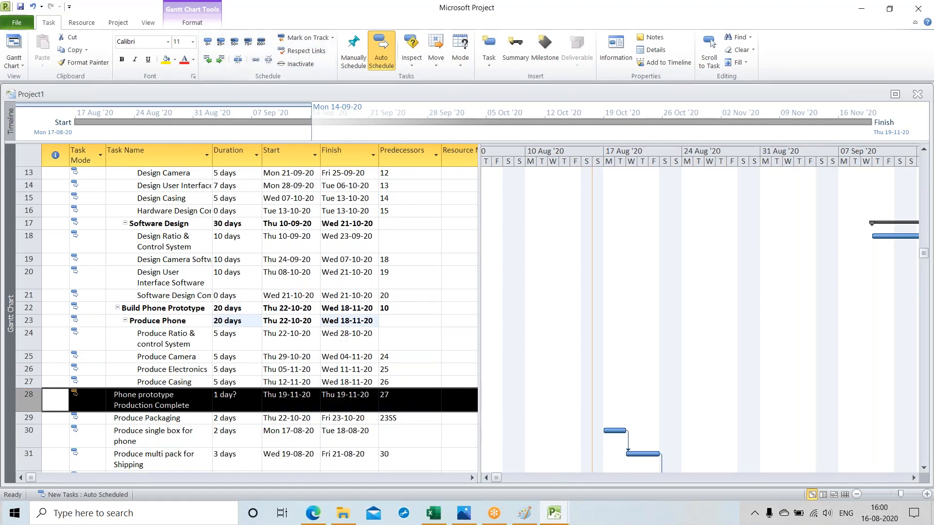
{"action": "left_click", "coordinate": [221, 59]}
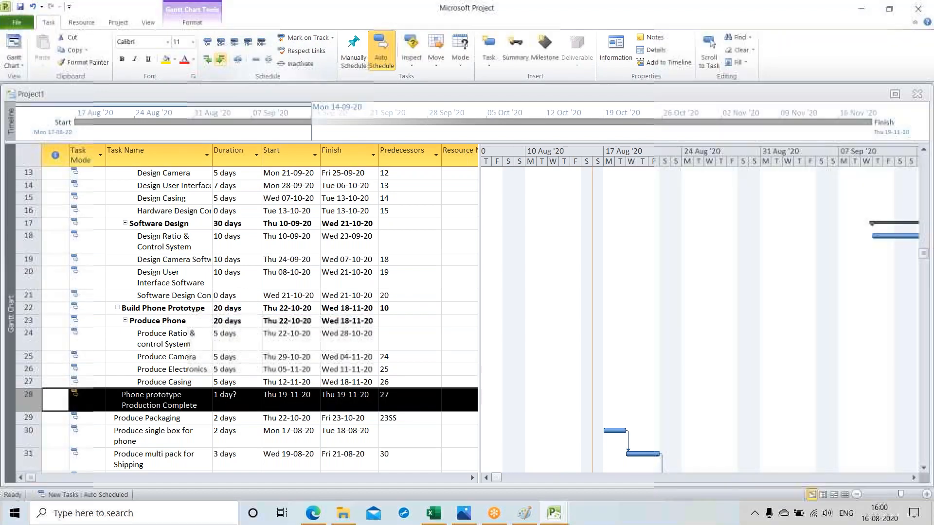
{"action": "left_click", "coordinate": [220, 59]}
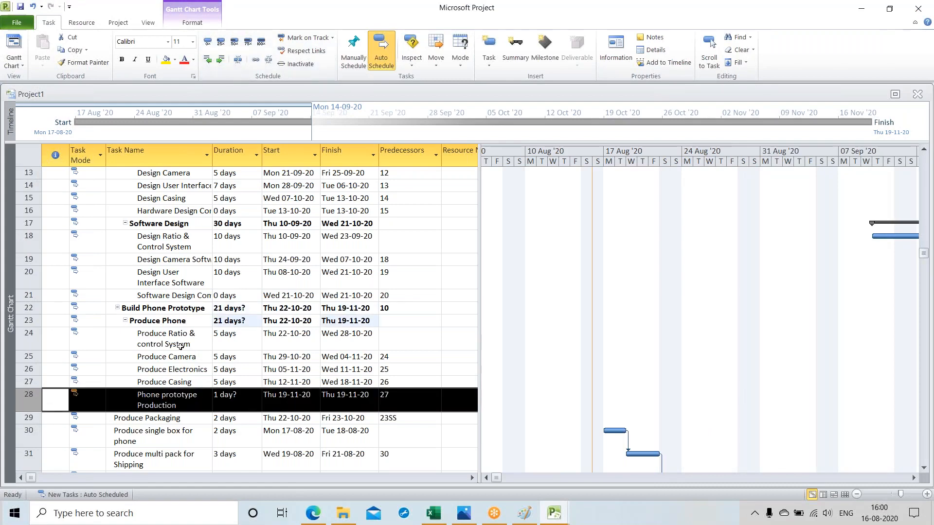
Step: Indent "Produce Packaging" two levels under "Build Phone Prototype" and "Produce single box for phone" three levels as a subtask of "Produce Packaging"
{"action": "scroll", "coordinate": [178, 348], "scroll_direction": "down", "scroll_amount": 1}
{"action": "scroll", "coordinate": [178, 349], "scroll_direction": "down", "scroll_amount": 1}
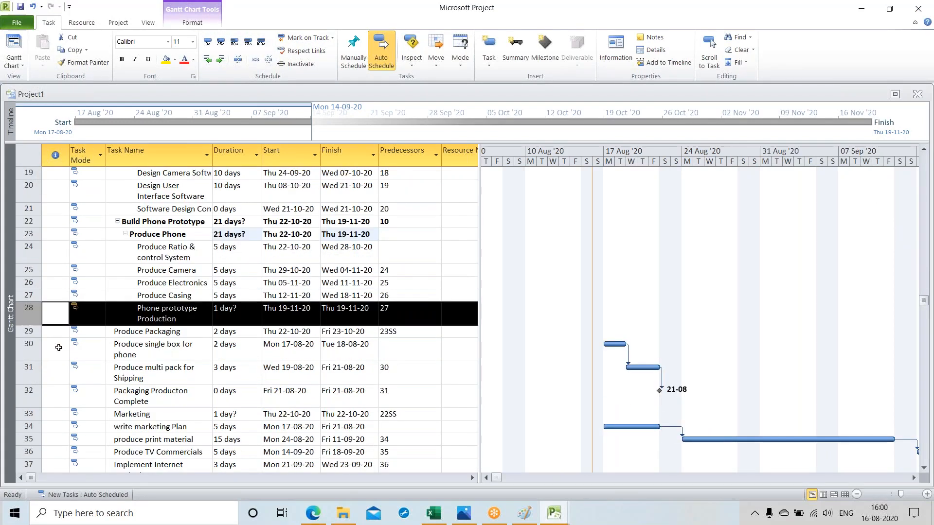
{"action": "left_click", "coordinate": [27, 332]}
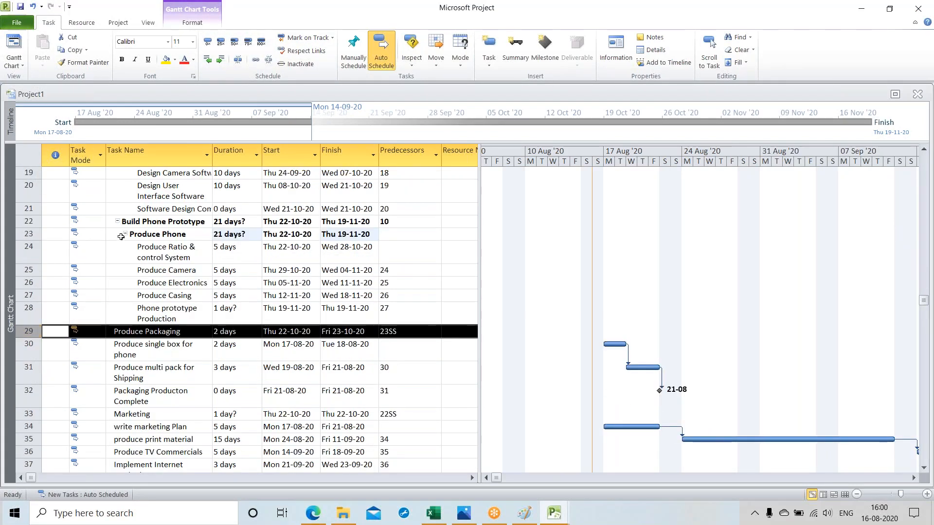
{"action": "left_click", "coordinate": [220, 59]}
{"action": "left_click", "coordinate": [220, 59]}
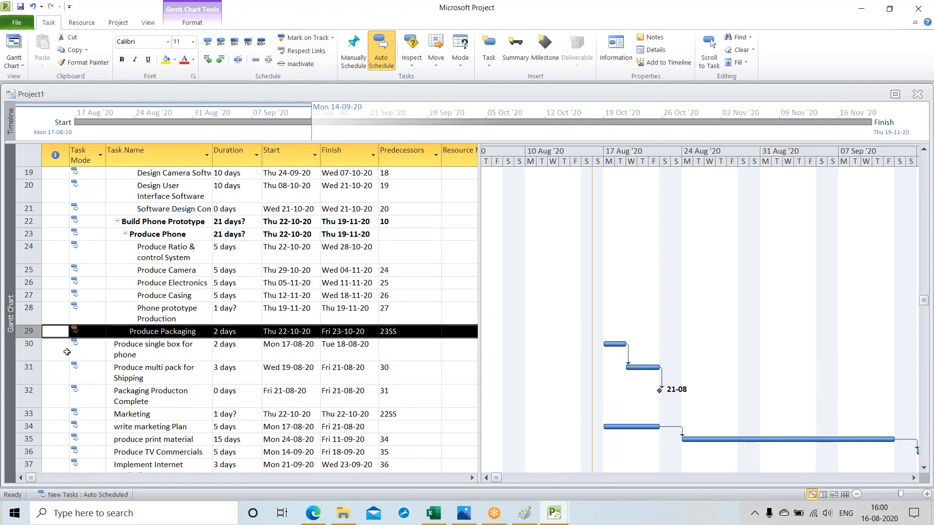
{"action": "left_click", "coordinate": [28, 345]}
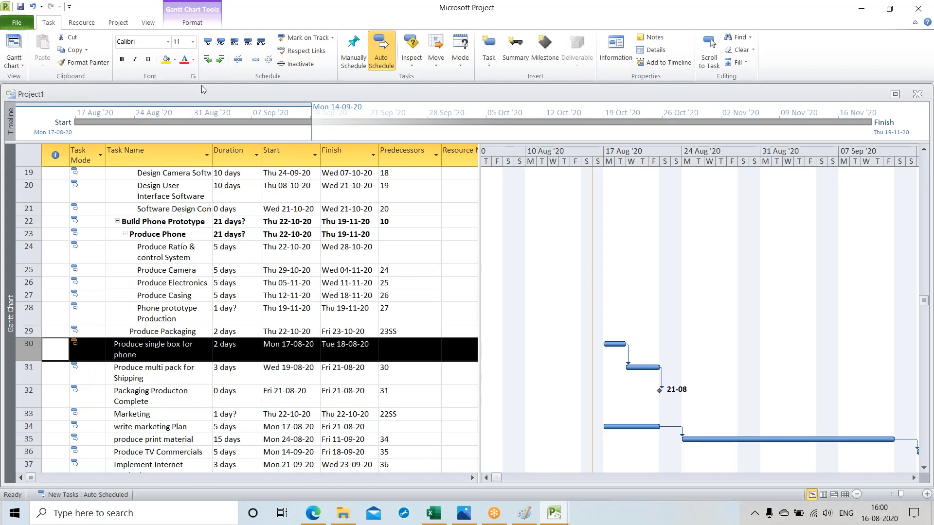
{"action": "left_click", "coordinate": [220, 58]}
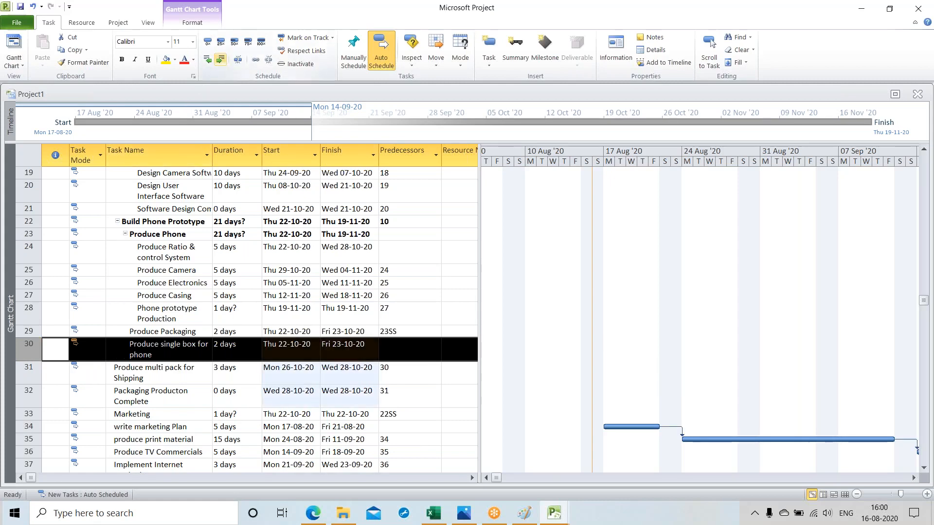
{"action": "left_click", "coordinate": [220, 59]}
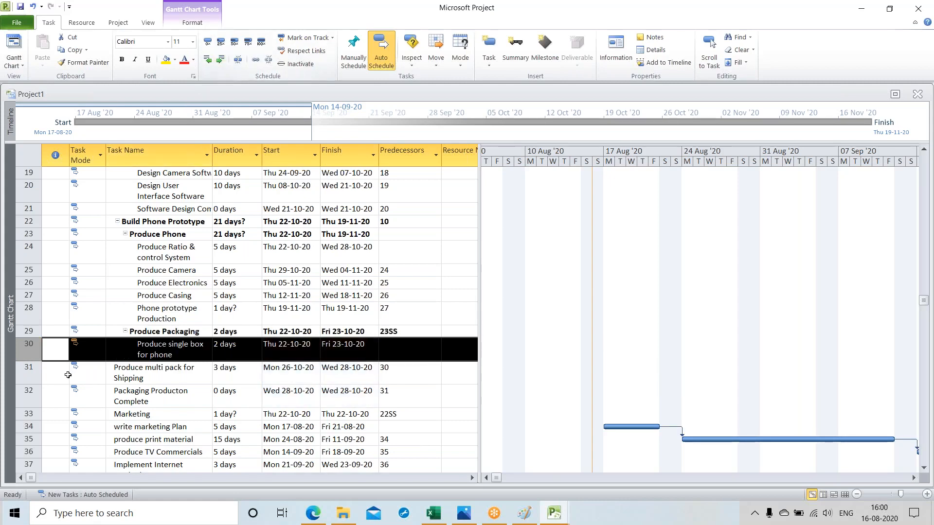
Step: Indent "Produce multi pack for Shipping" and "Packaging Producton Complete" three levels each as subtasks of "Produce Packaging"
{"action": "left_click", "coordinate": [30, 372]}
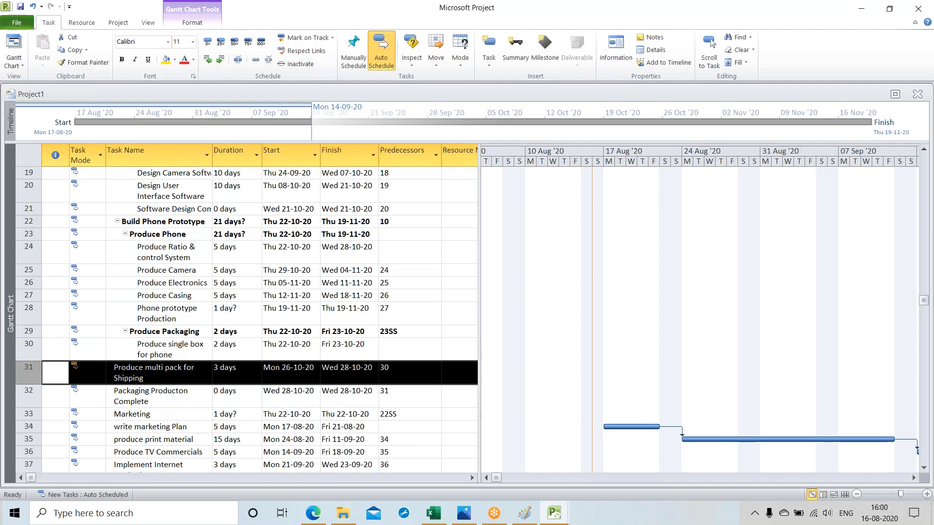
{"action": "left_click", "coordinate": [221, 58]}
{"action": "left_click", "coordinate": [220, 59]}
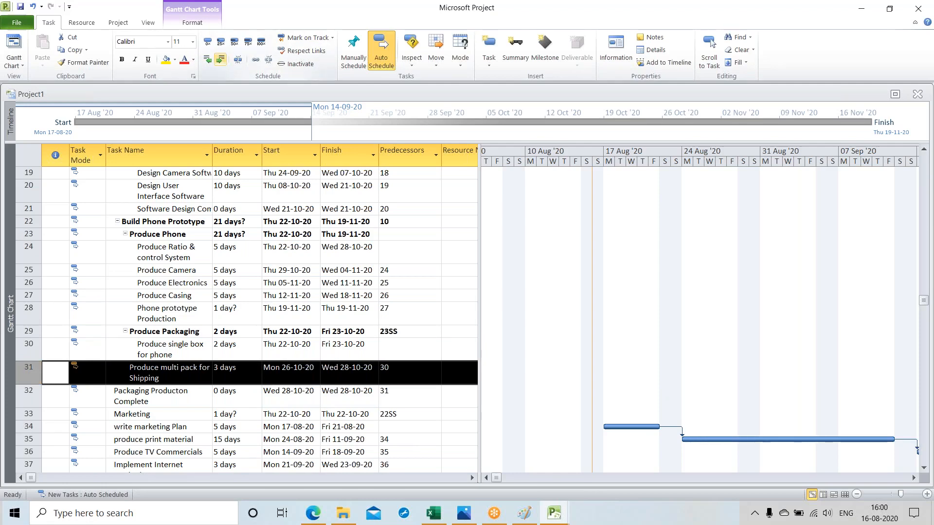
{"action": "left_click", "coordinate": [220, 58]}
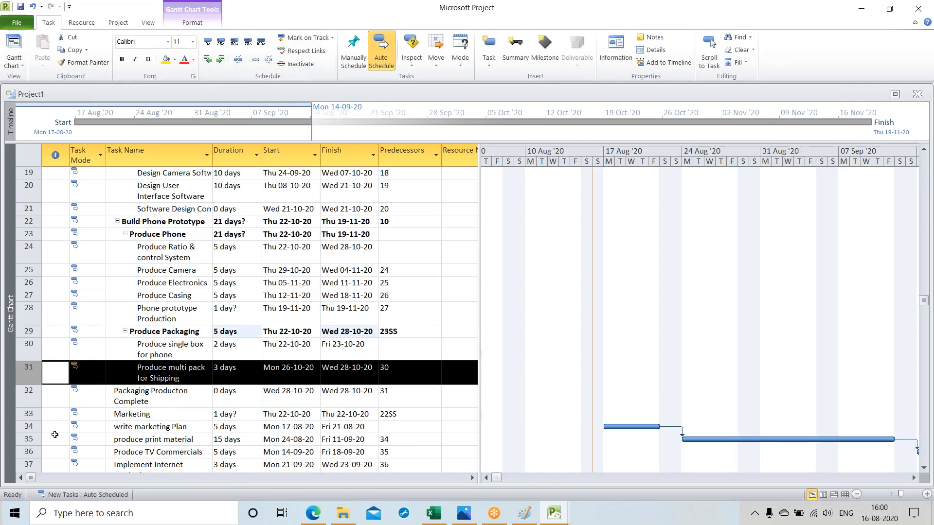
{"action": "left_click", "coordinate": [27, 394]}
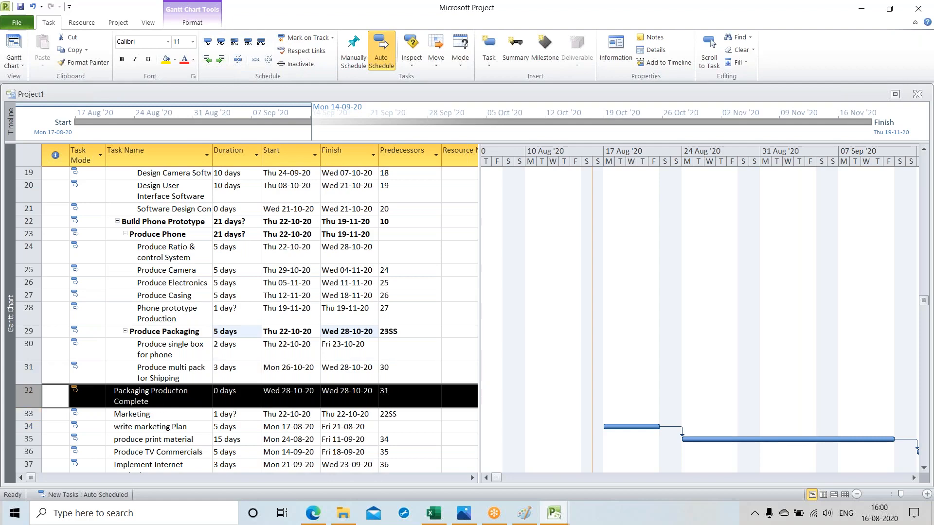
{"action": "left_click", "coordinate": [220, 59]}
{"action": "left_click", "coordinate": [220, 58]}
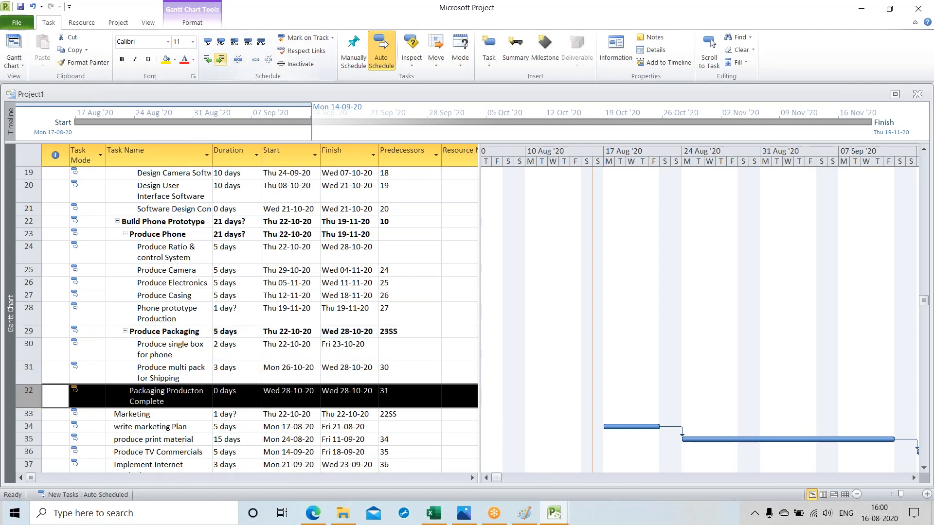
{"action": "left_click", "coordinate": [220, 59]}
Step: Indent "Marketing" one level and "write marketing Plan" two levels as its subtask
{"action": "scroll", "coordinate": [94, 361], "scroll_direction": "down", "scroll_amount": 1}
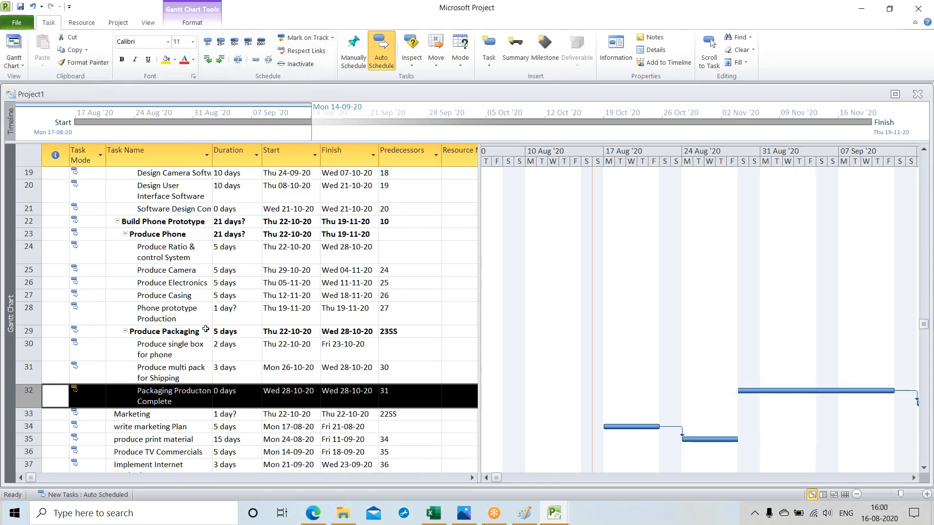
{"action": "left_click", "coordinate": [29, 366]}
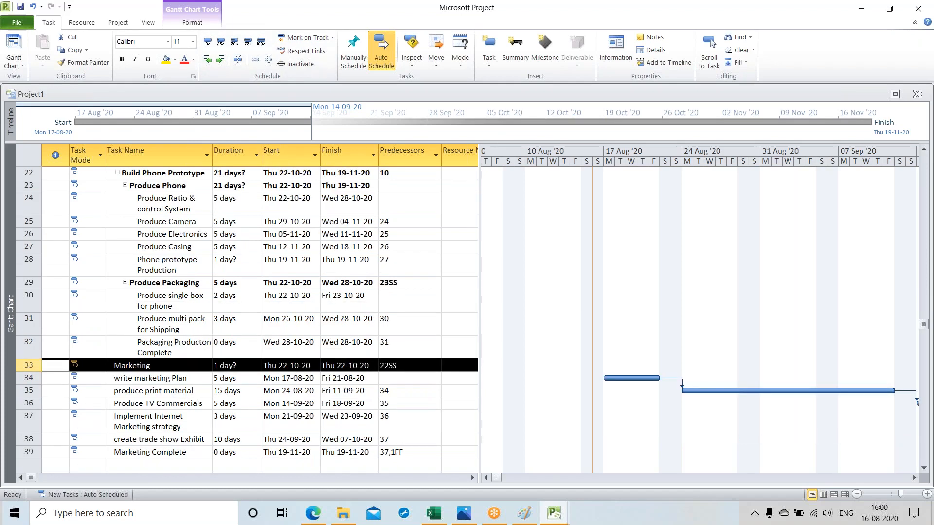
{"action": "left_click", "coordinate": [220, 59]}
{"action": "left_click", "coordinate": [29, 378]}
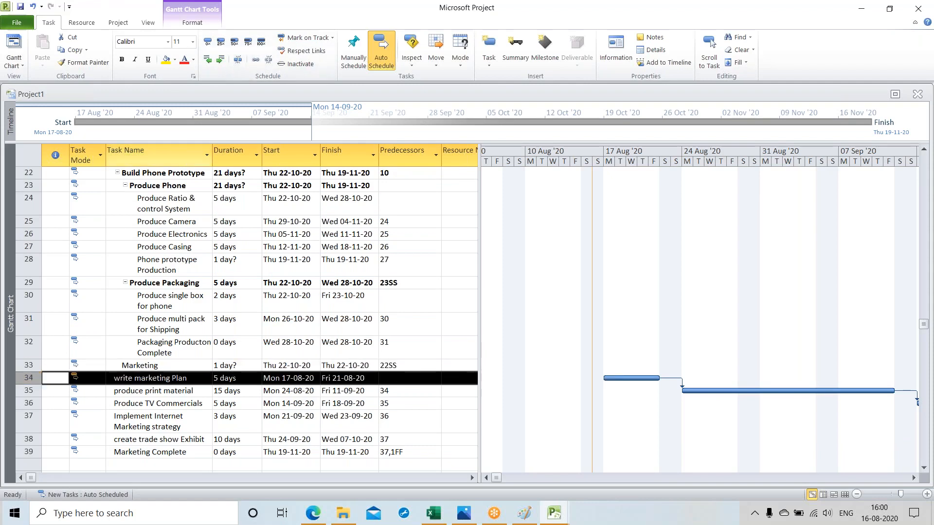
{"action": "left_click", "coordinate": [220, 59]}
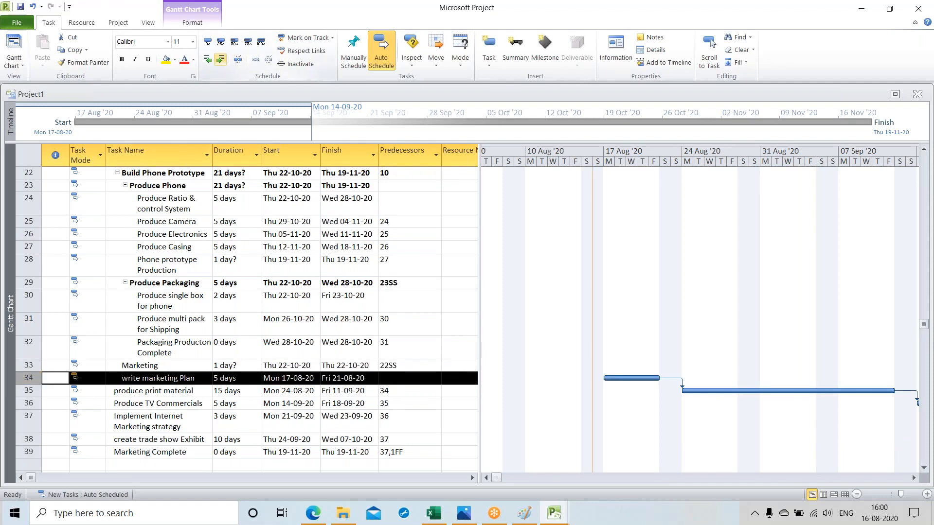
{"action": "left_click", "coordinate": [220, 59]}
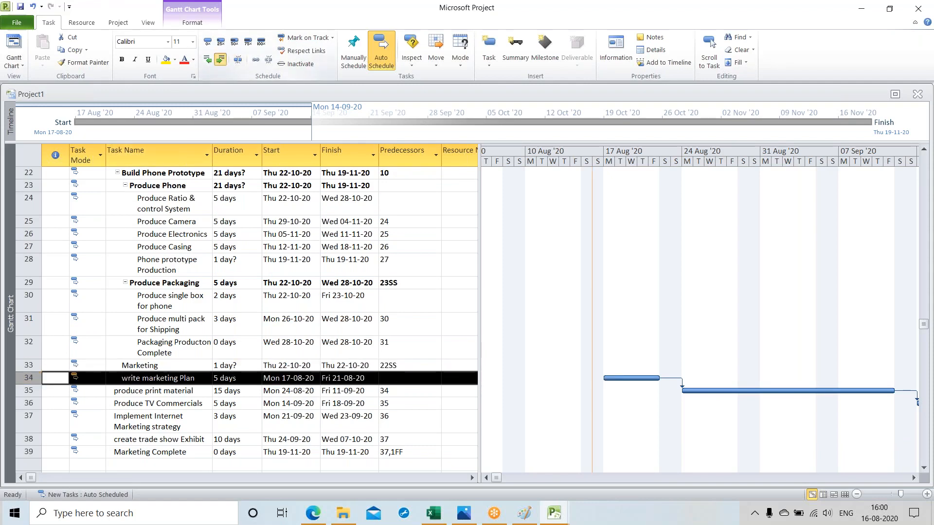
Step: Indent "produce print material" and "Produce TV Commercials" two levels each as subtasks of "Marketing"
{"action": "left_click", "coordinate": [28, 390]}
{"action": "left_click", "coordinate": [220, 59]}
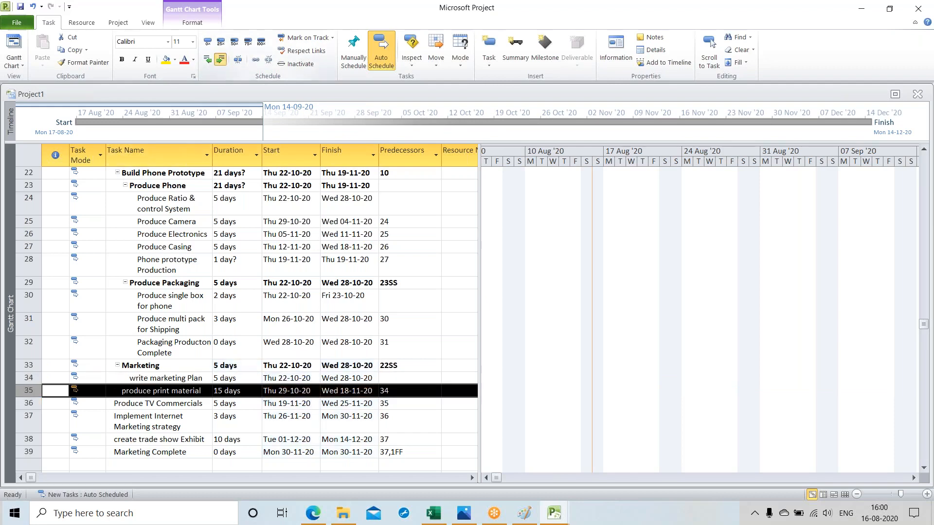
{"action": "left_click", "coordinate": [28, 403]}
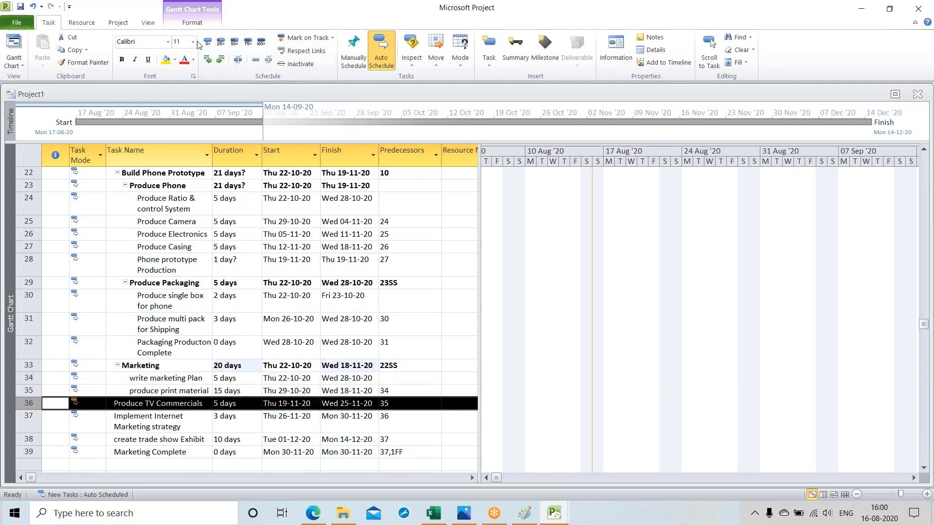
{"action": "left_click", "coordinate": [220, 59]}
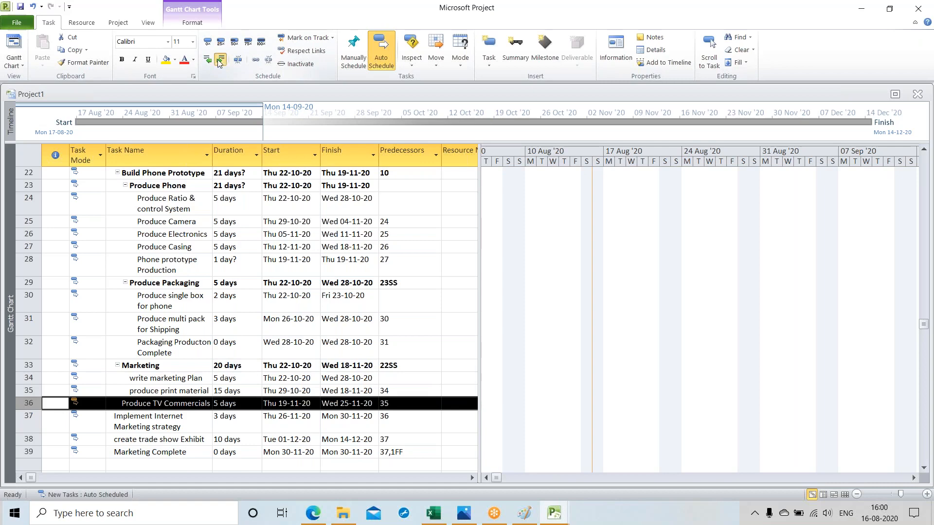
{"action": "left_click", "coordinate": [220, 59]}
Step: Indent "Implement Internet Marketing strategy" and "create trade show Exhibit" two levels each as subtasks of "Marketing"
{"action": "left_click", "coordinate": [29, 421]}
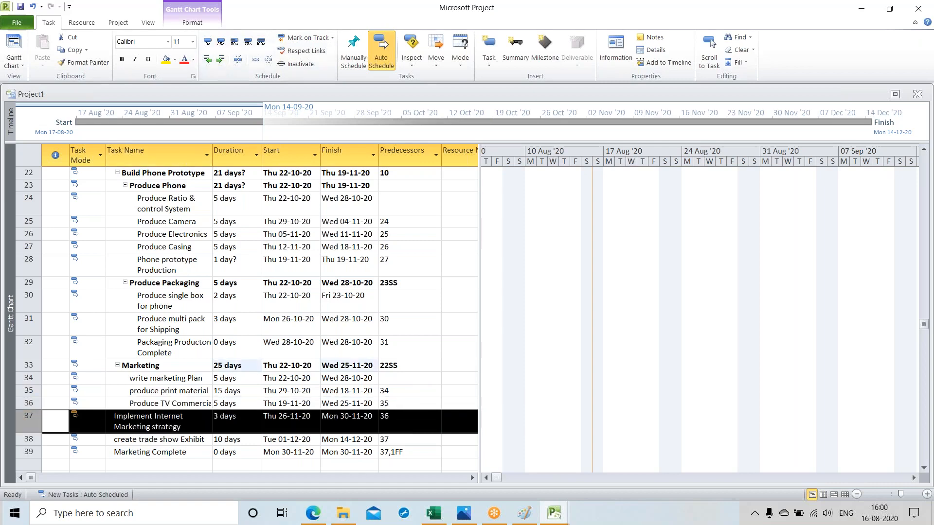
{"action": "left_click", "coordinate": [220, 59]}
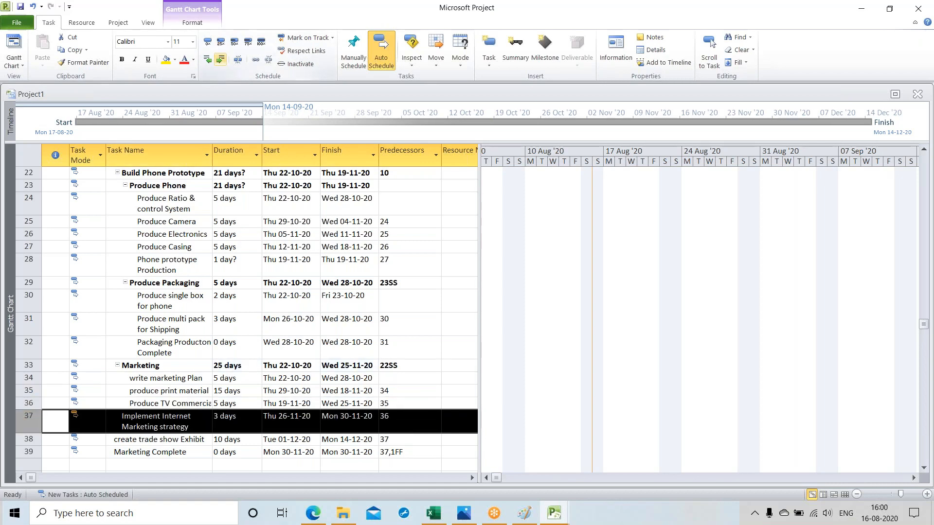
{"action": "left_click", "coordinate": [220, 59]}
{"action": "left_click", "coordinate": [29, 439]}
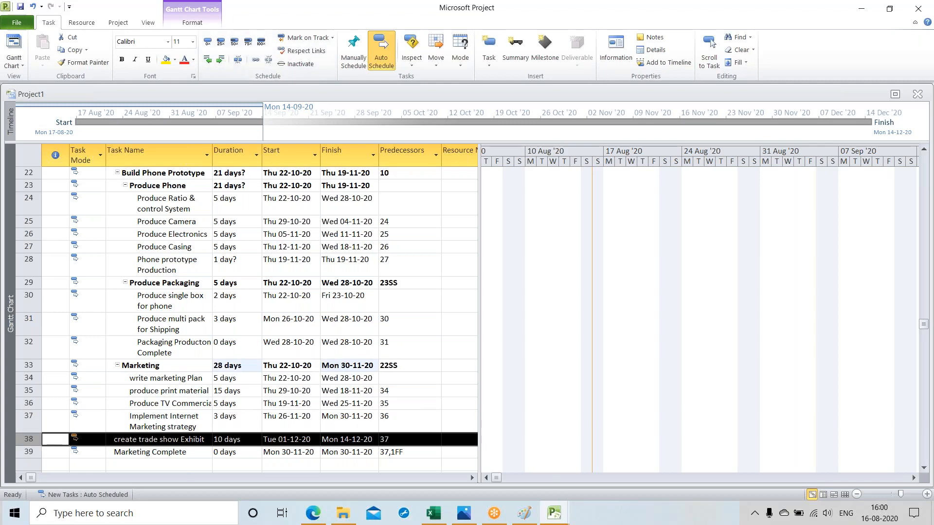
{"action": "left_click", "coordinate": [220, 59]}
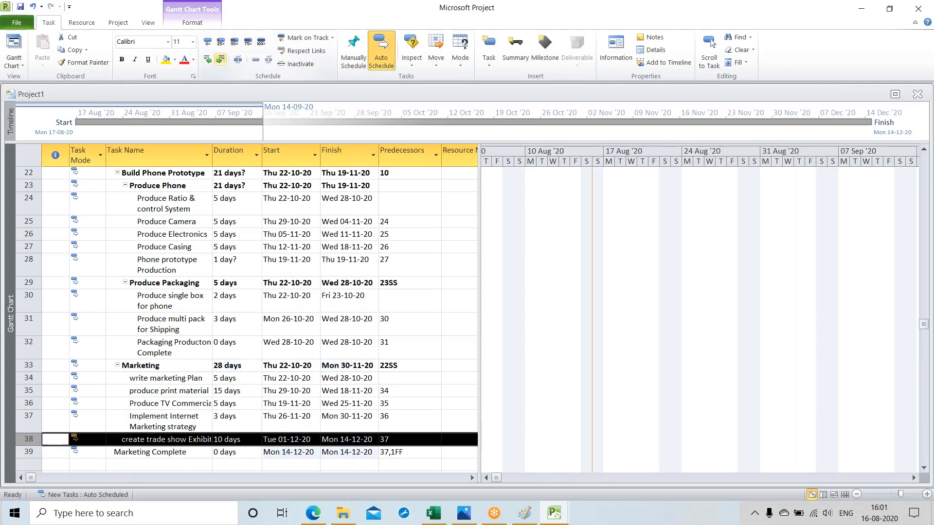
{"action": "left_click", "coordinate": [221, 59]}
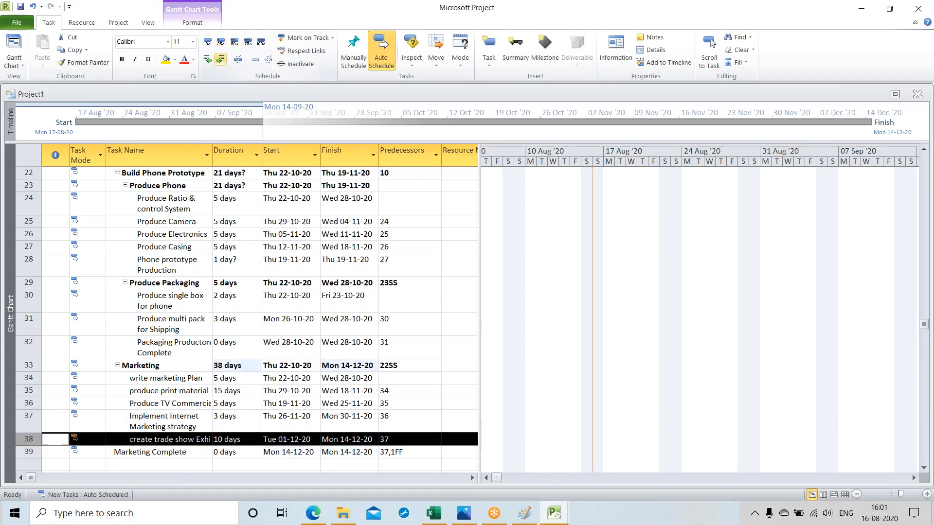
Step: Indent the milestone "Marketing Complete" two levels as the last subtask of "Marketing"
{"action": "left_click", "coordinate": [28, 452]}
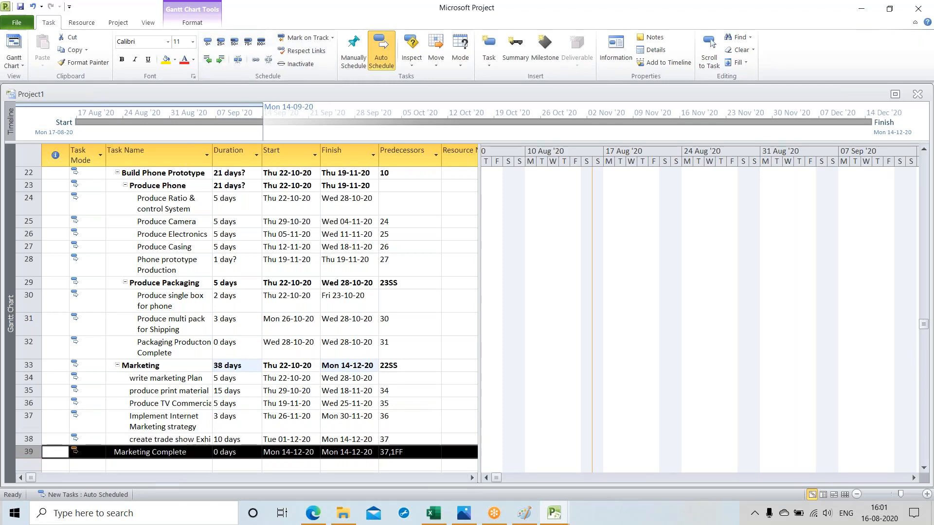
{"action": "left_click", "coordinate": [221, 59]}
{"action": "left_click", "coordinate": [221, 59]}
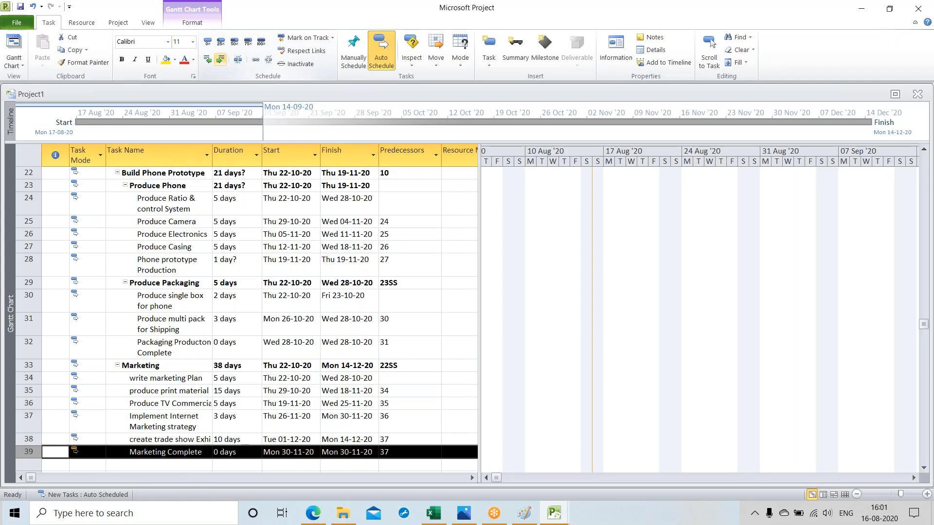
{"action": "left_click", "coordinate": [132, 464]}
Step: Collapse the subtasks of "Marketing", "Produce Packaging", "Produce Phone" and "Build Phone Prototype"
{"action": "left_click", "coordinate": [117, 365]}
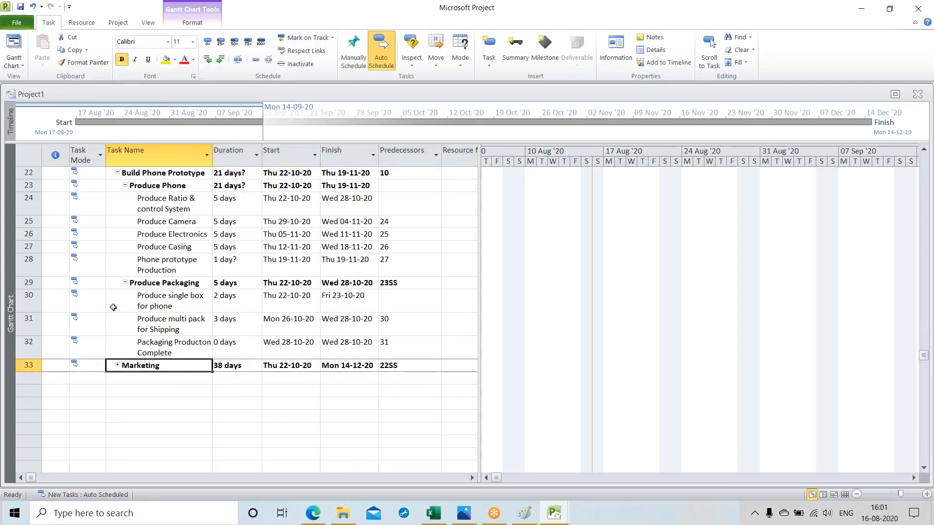
{"action": "left_click", "coordinate": [127, 285]}
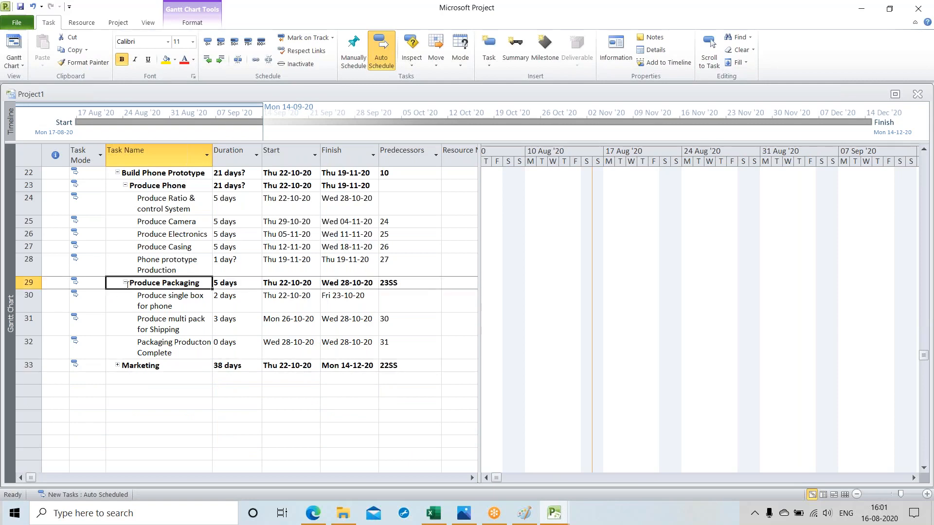
{"action": "left_click", "coordinate": [125, 285]}
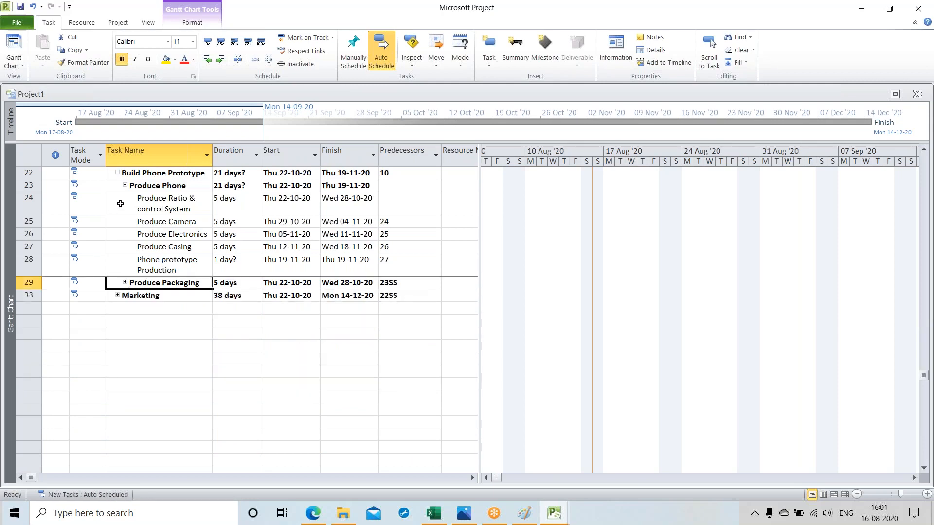
{"action": "left_click", "coordinate": [126, 186]}
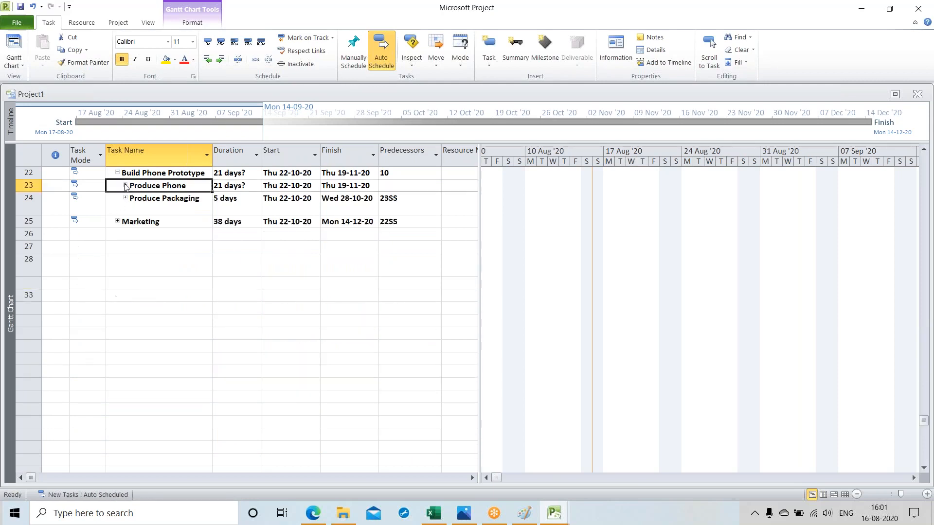
{"action": "left_click", "coordinate": [118, 173]}
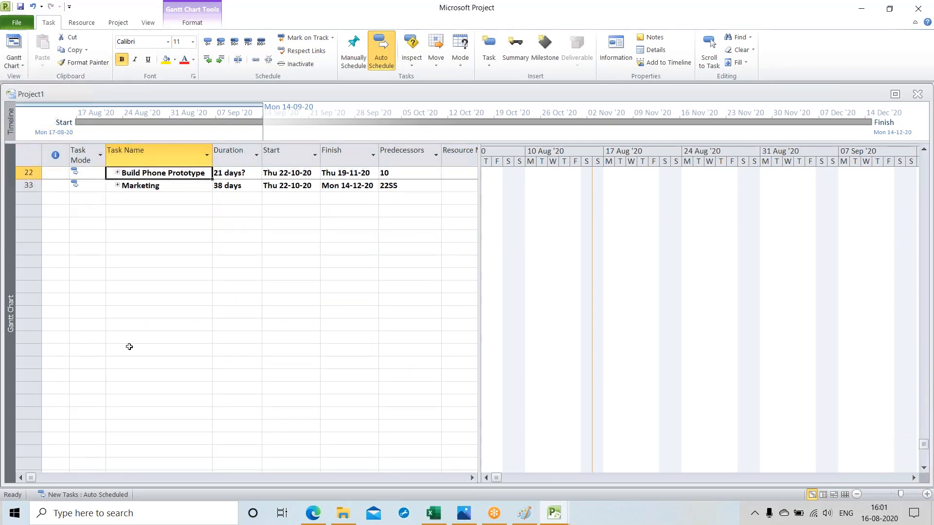
Step: Collapse the subtasks of "Software Design", "Hardware Design", "Design", "Initiation" and "Project Management", leaving the outline at the main phases
{"action": "scroll", "coordinate": [128, 346], "scroll_direction": "up", "scroll_amount": 3}
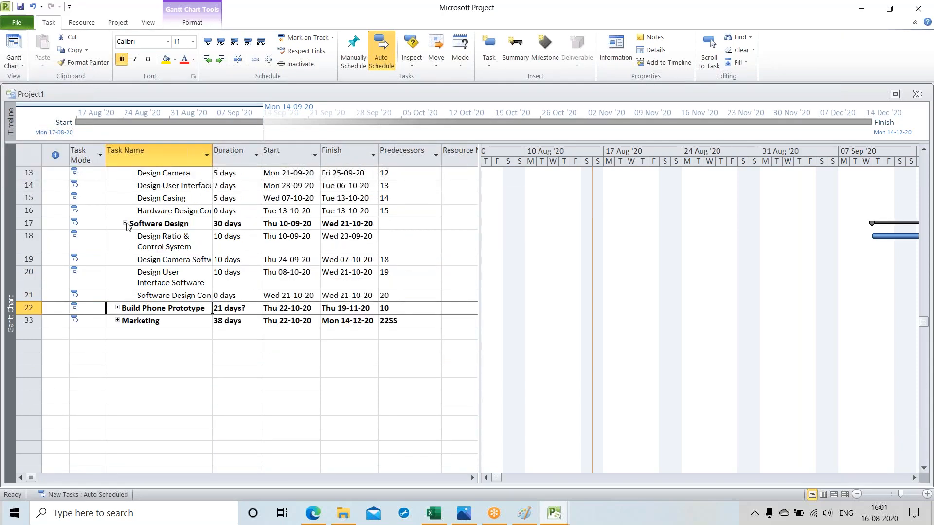
{"action": "left_click", "coordinate": [126, 226]}
{"action": "scroll", "coordinate": [126, 297], "scroll_direction": "up", "scroll_amount": 3}
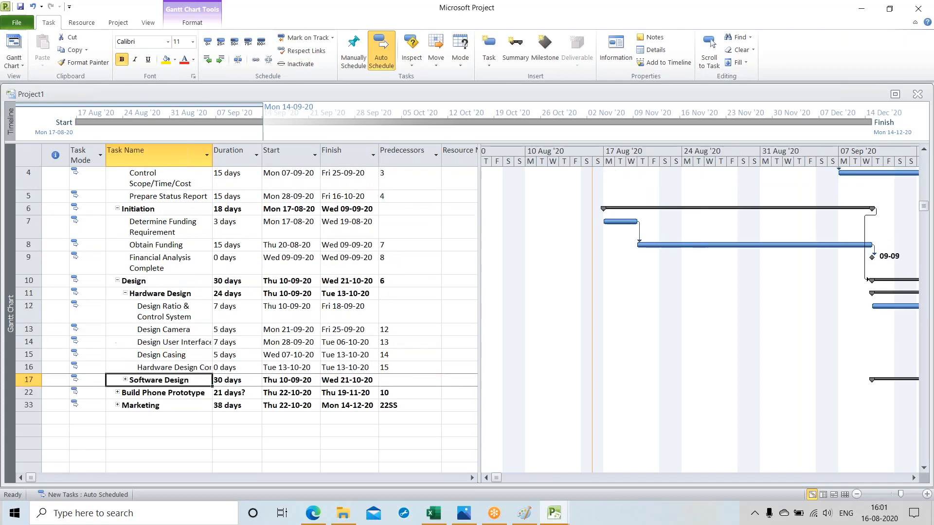
{"action": "left_click", "coordinate": [126, 294]}
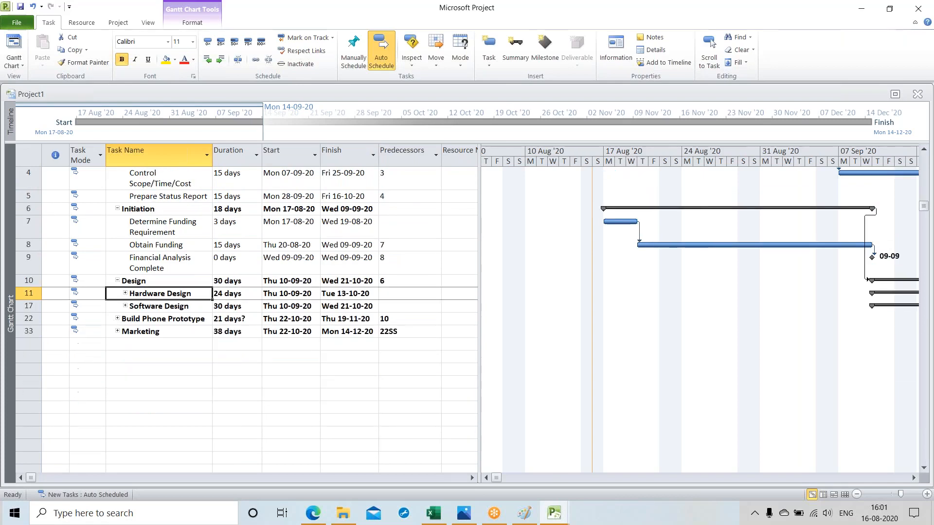
{"action": "left_click", "coordinate": [117, 280]}
{"action": "scroll", "coordinate": [117, 253], "scroll_direction": "up", "scroll_amount": 1}
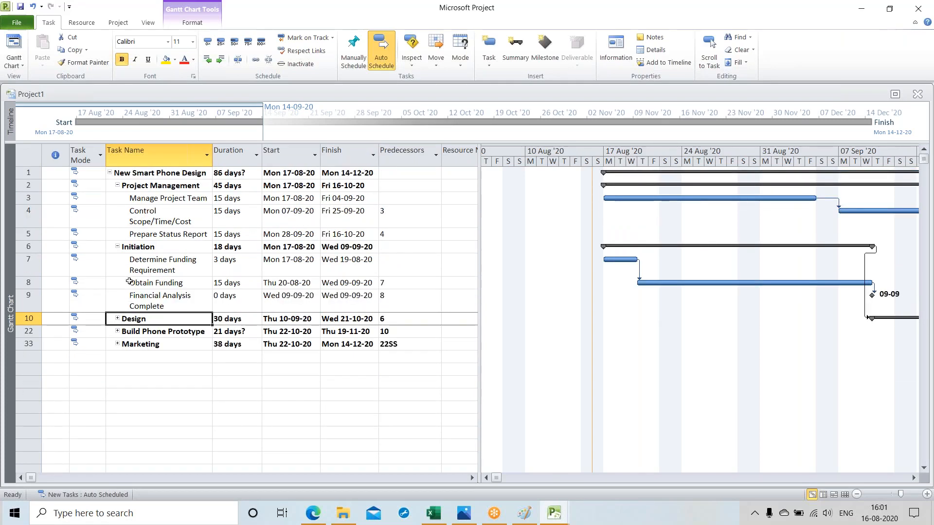
{"action": "left_click", "coordinate": [117, 248]}
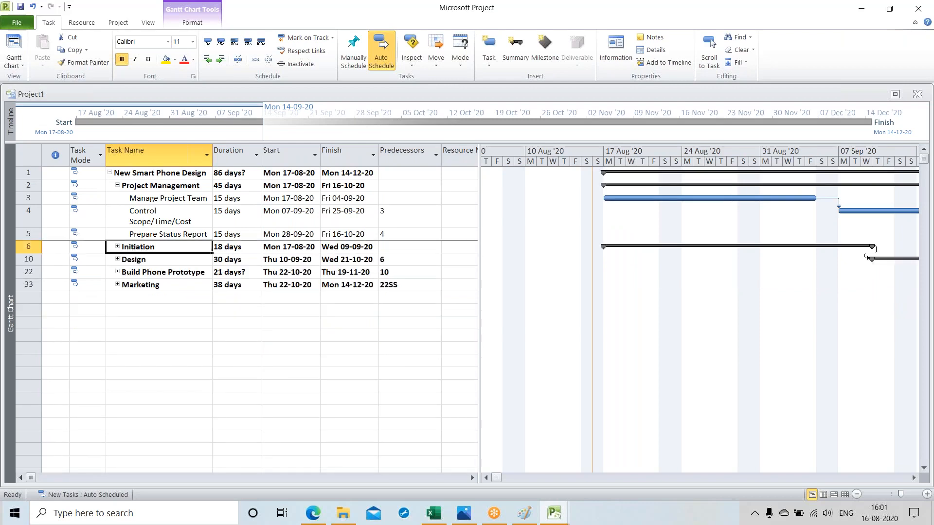
{"action": "left_click", "coordinate": [117, 185]}
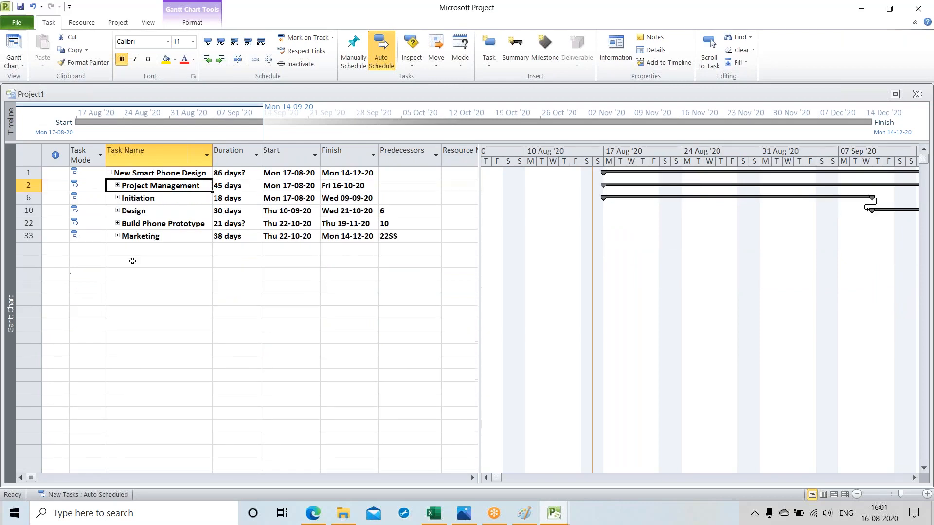
Step: Compare the collapsed Project1 outline with the work breakdown diagram in Paint, and return to Project1 in Microsoft Project
{"action": "left_click", "coordinate": [527, 515]}
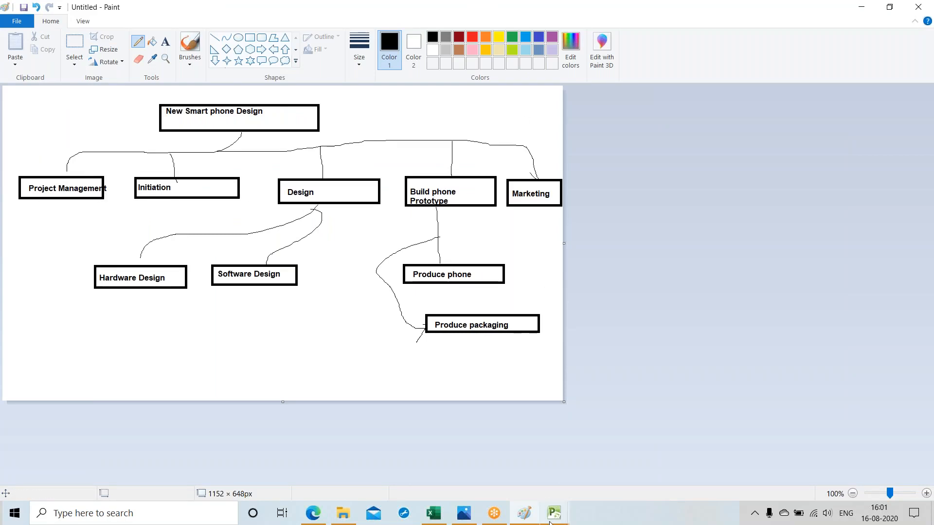
{"action": "mouse_move", "coordinate": [550, 522]}
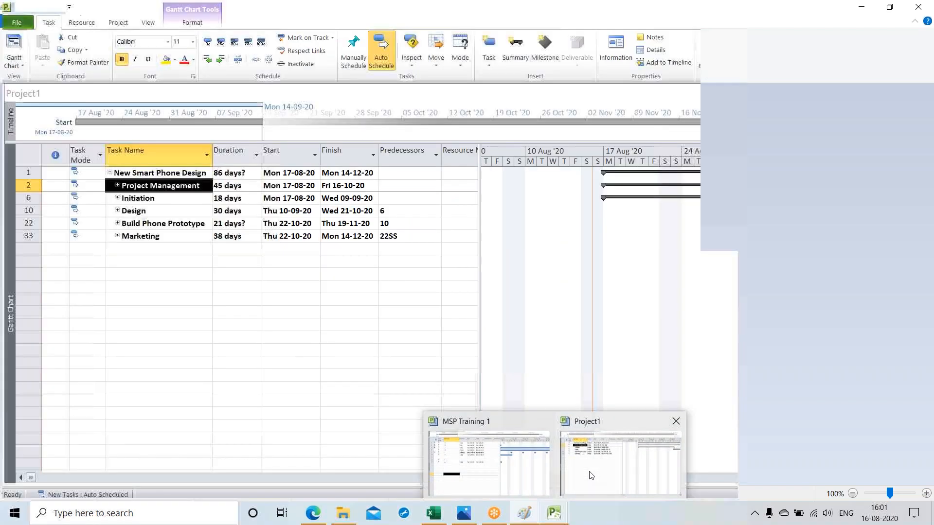
{"action": "left_click", "coordinate": [590, 475]}
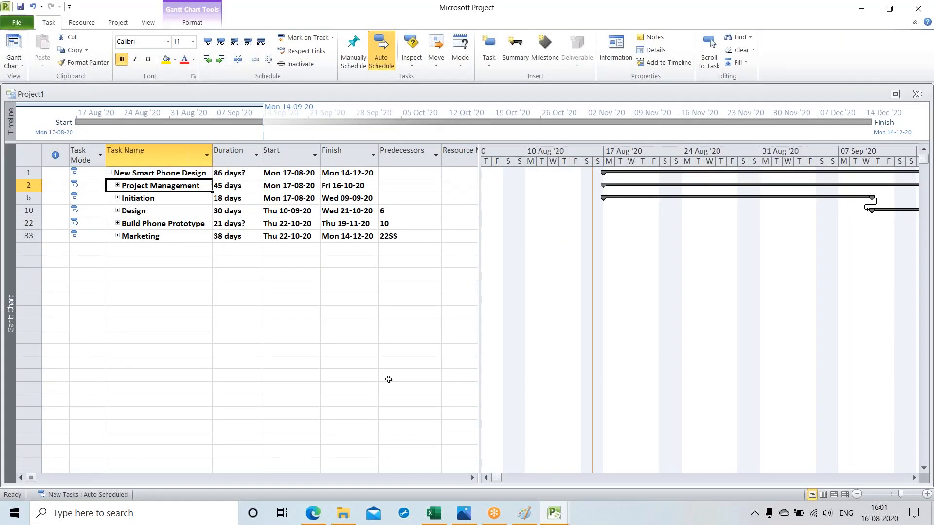
{"action": "left_click", "coordinate": [522, 520]}
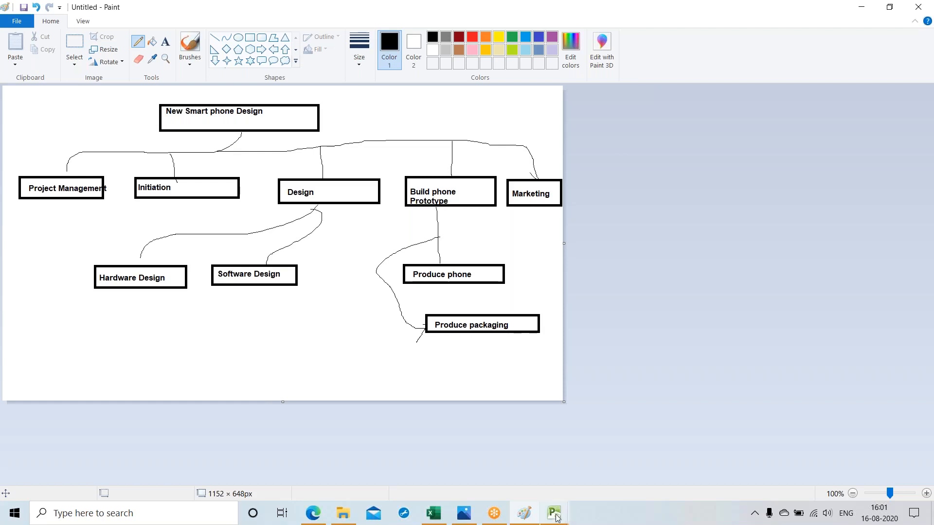
{"action": "mouse_move", "coordinate": [556, 516]}
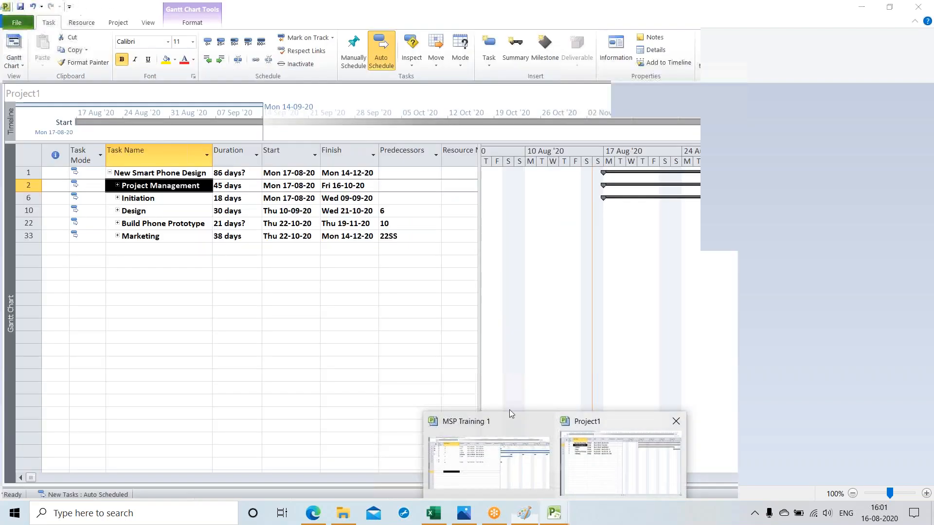
{"action": "left_click", "coordinate": [612, 479]}
Step: Expand "Design" and "Build Phone Prototype" to review their subordinate summary tasks, and collapse both again
{"action": "left_click", "coordinate": [118, 211]}
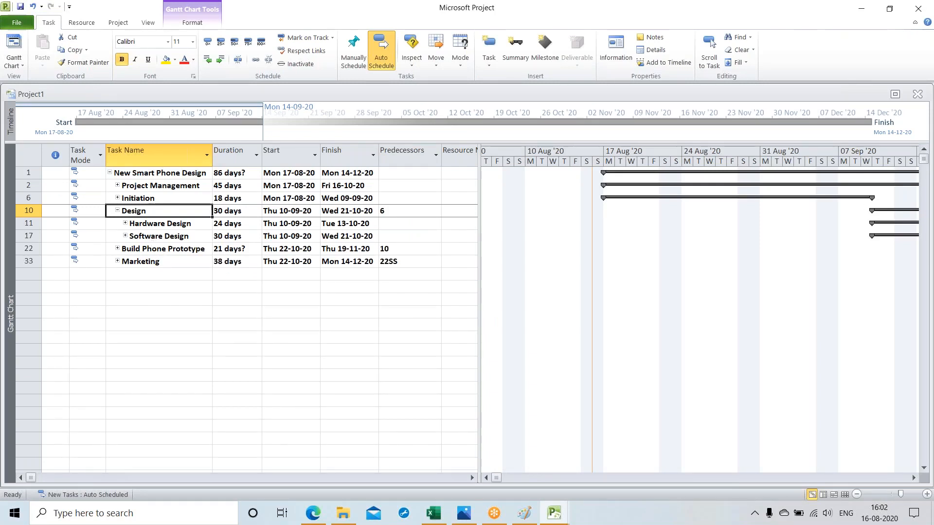
{"action": "left_click", "coordinate": [117, 249]}
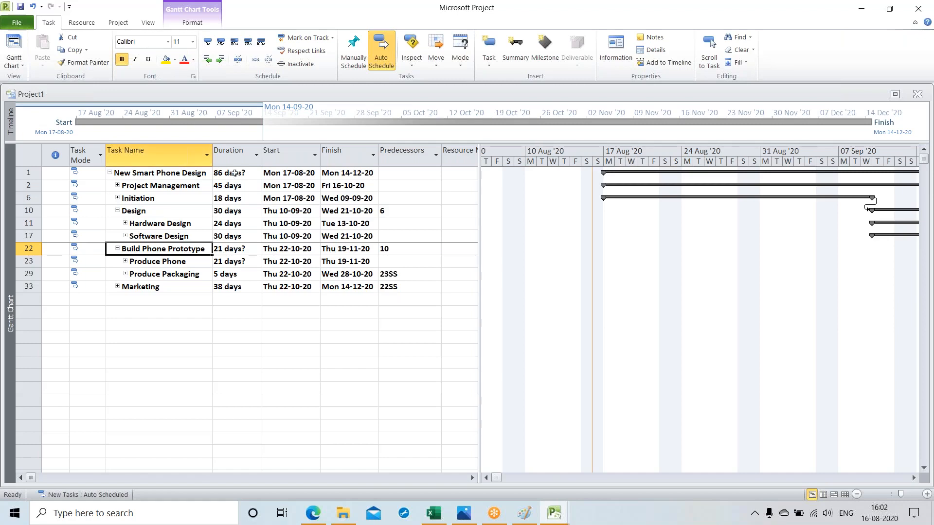
{"action": "left_click", "coordinate": [117, 211]}
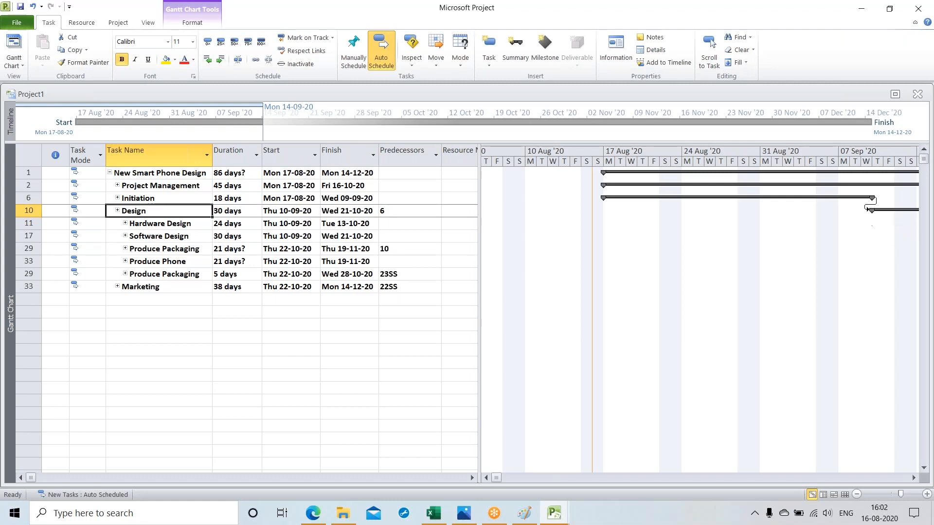
{"action": "left_click", "coordinate": [118, 224]}
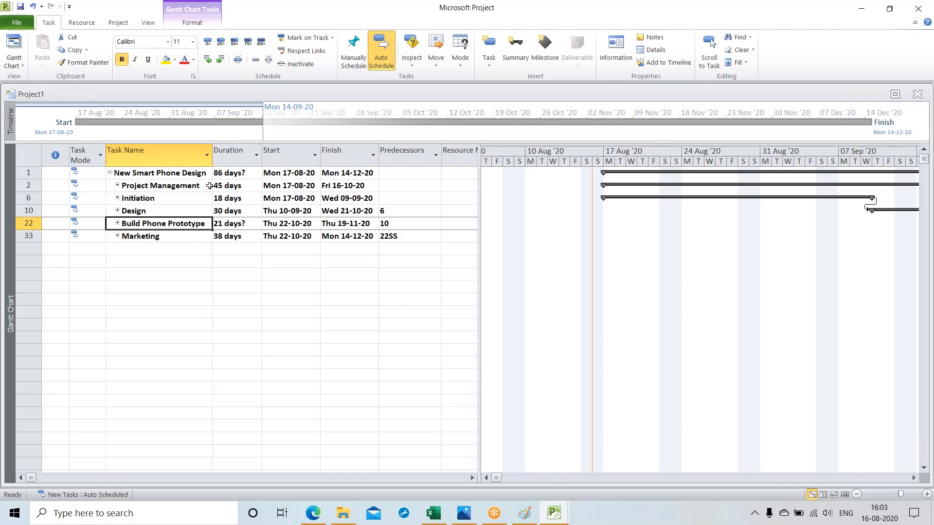
{"action": "left_click", "coordinate": [141, 322]}
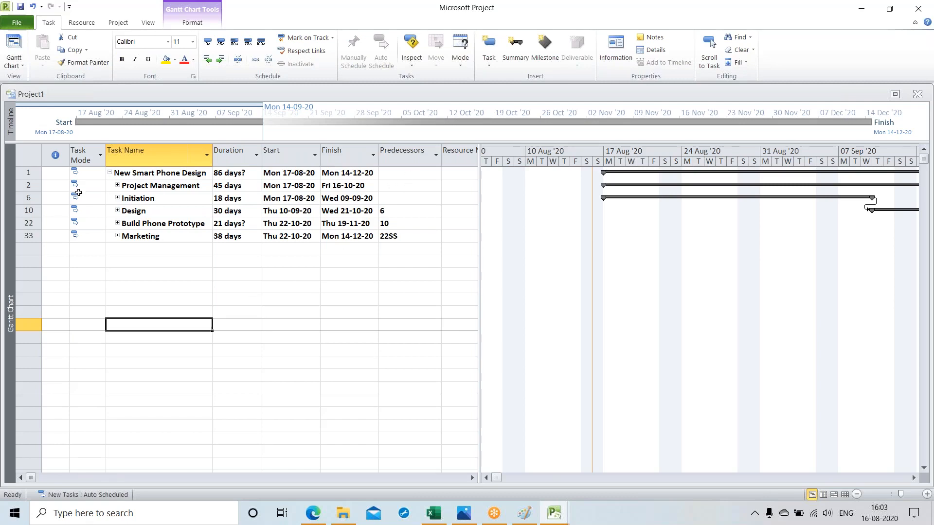
{"action": "left_click", "coordinate": [397, 188]}
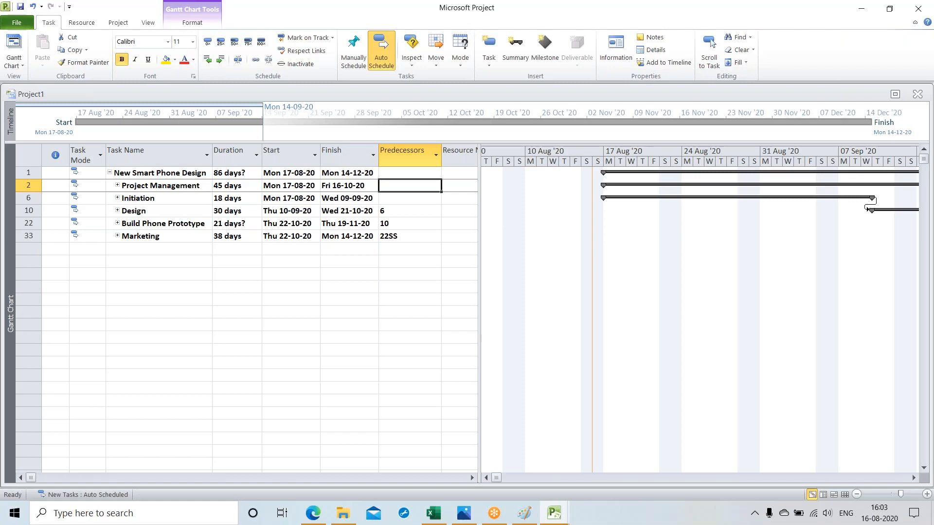
Step: Expand the "Project Management", "Initiation", "Design", "Build Phone Prototype" and "Marketing" phases
{"action": "left_click", "coordinate": [118, 185]}
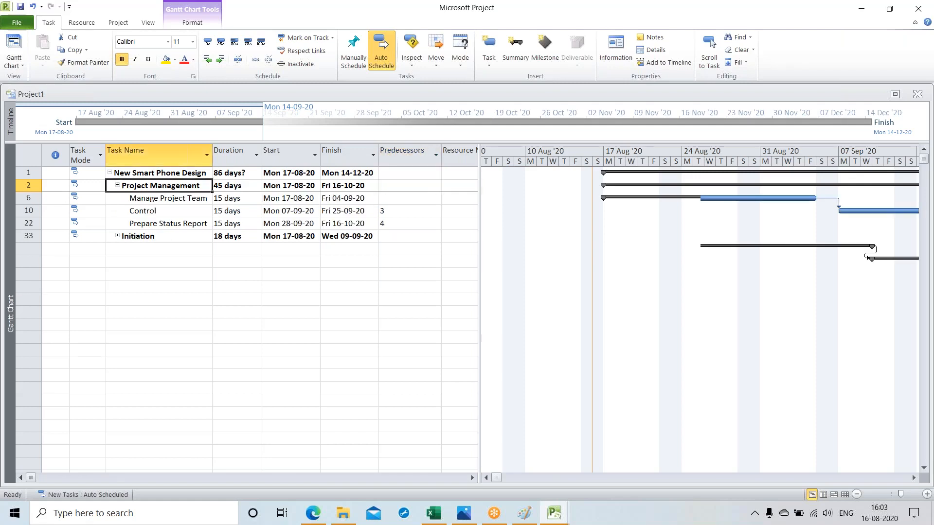
{"action": "left_click", "coordinate": [118, 247]}
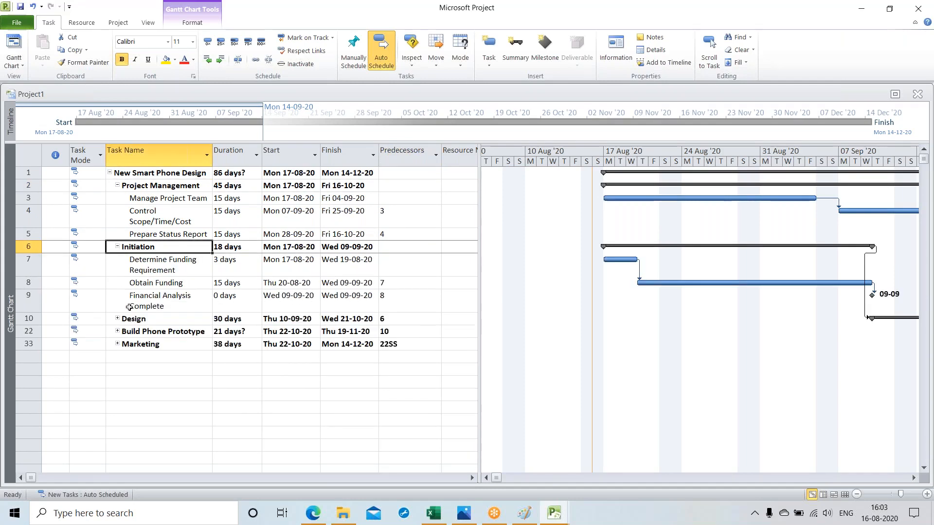
{"action": "left_click", "coordinate": [118, 319]}
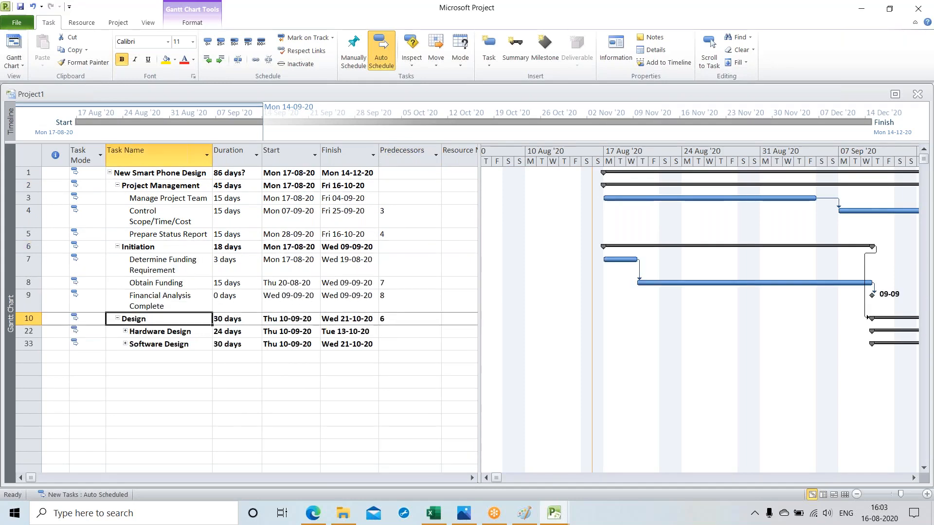
{"action": "left_click", "coordinate": [117, 358]}
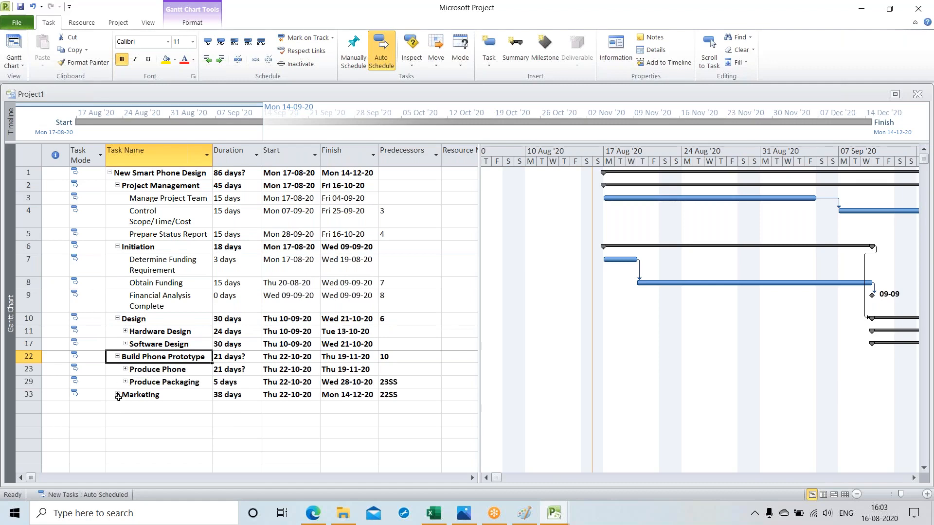
{"action": "left_click", "coordinate": [118, 397]}
Step: Expand the subtasks of "Produce Phone", "Hardware Design", "Software Design" and "Produce Packaging"
{"action": "left_click", "coordinate": [125, 369]}
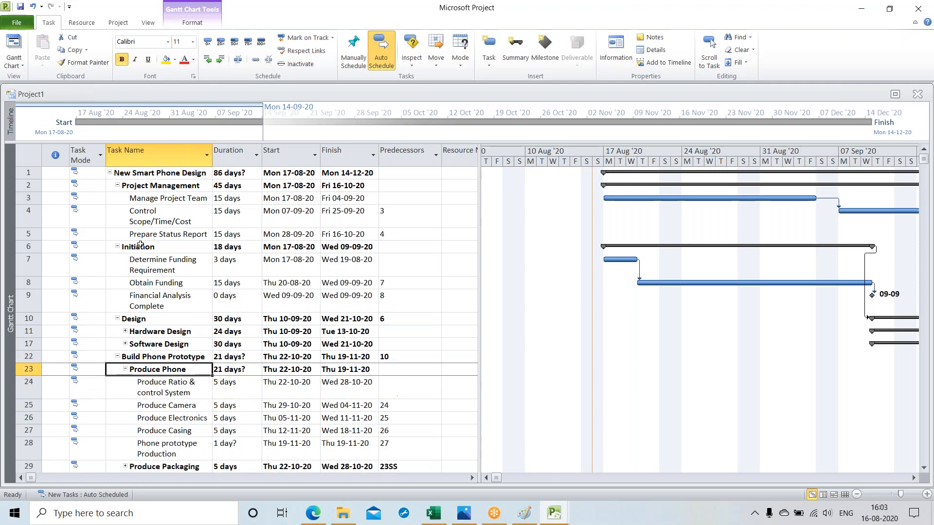
{"action": "left_click", "coordinate": [125, 331]}
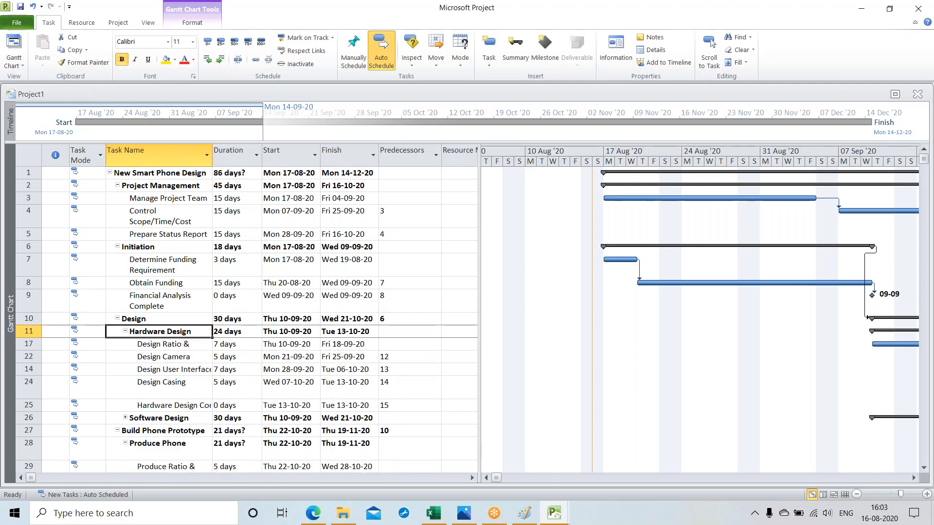
{"action": "left_click", "coordinate": [124, 418]}
{"action": "scroll", "coordinate": [142, 271], "scroll_direction": "down", "scroll_amount": 4}
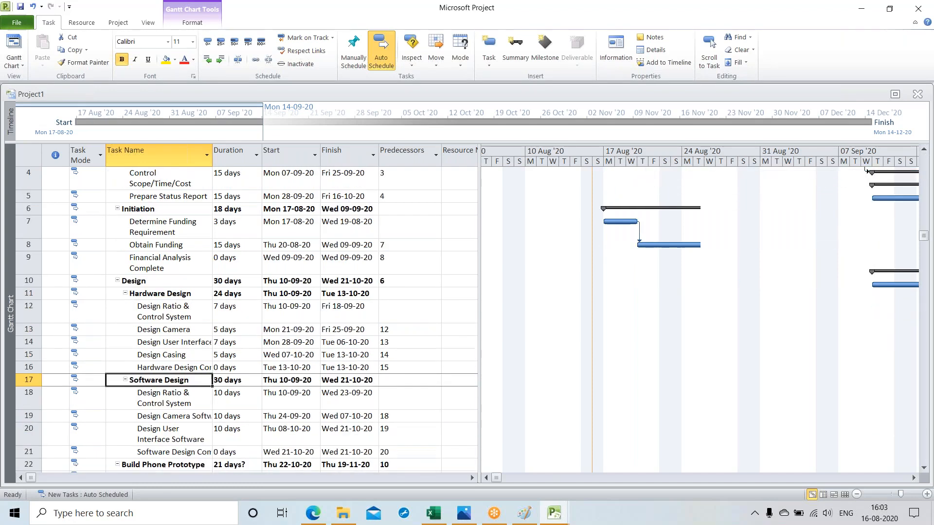
{"action": "scroll", "coordinate": [152, 354], "scroll_direction": "down", "scroll_amount": 6}
{"action": "scroll", "coordinate": [152, 354], "scroll_direction": "up", "scroll_amount": 2}
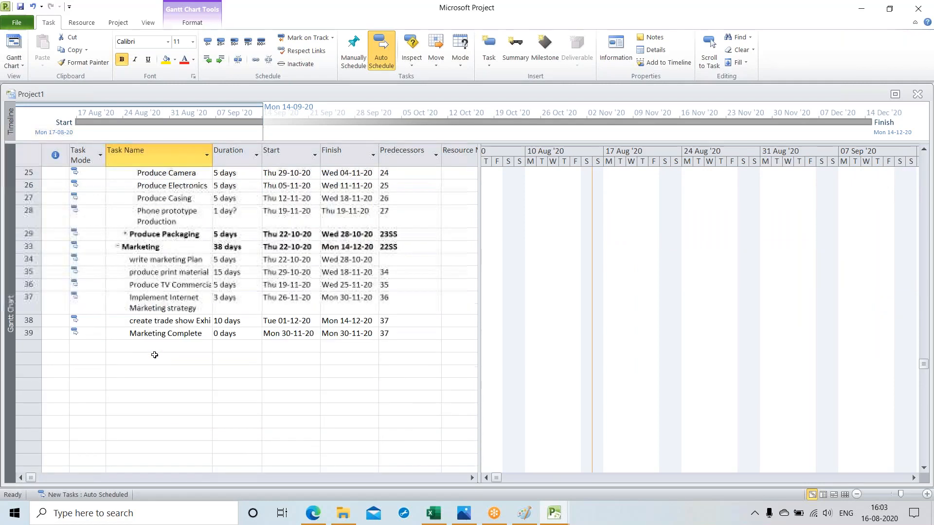
{"action": "scroll", "coordinate": [126, 286], "scroll_direction": "up", "scroll_amount": 1}
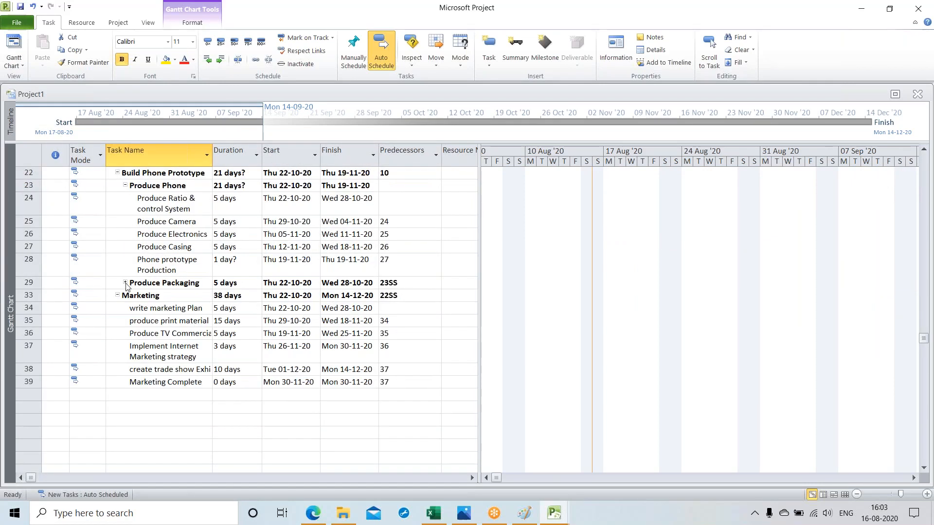
{"action": "left_click", "coordinate": [126, 284]}
{"action": "scroll", "coordinate": [129, 281], "scroll_direction": "up", "scroll_amount": 7}
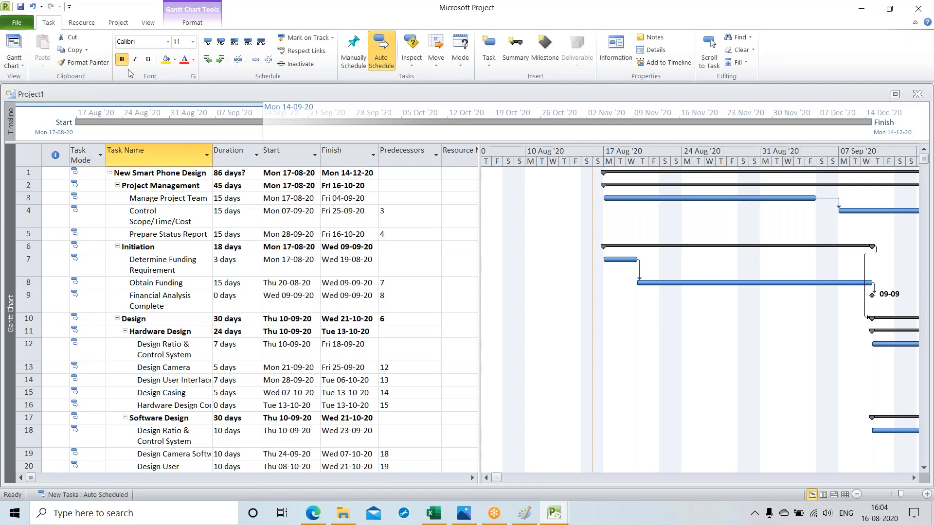
Step: Insert a WBS column before the Task Name column
{"action": "right_click", "coordinate": [117, 153]}
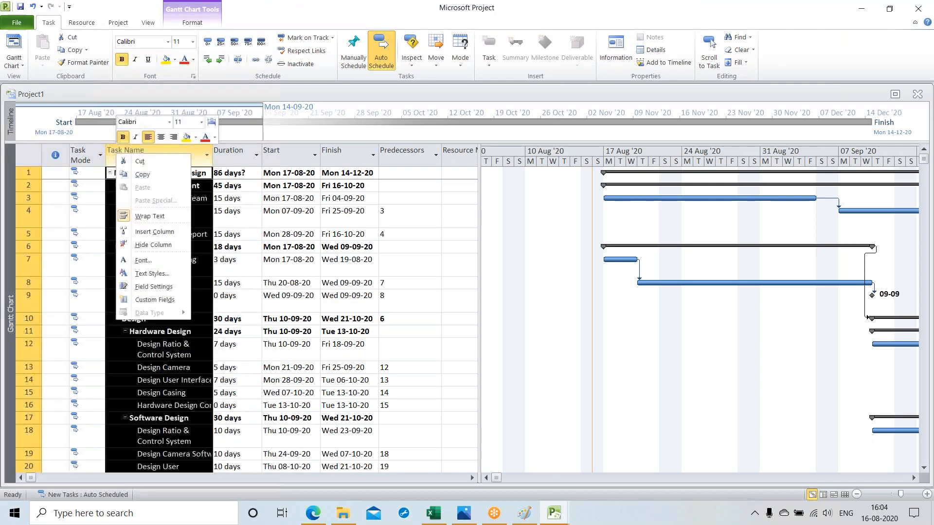
{"action": "left_click", "coordinate": [140, 232]}
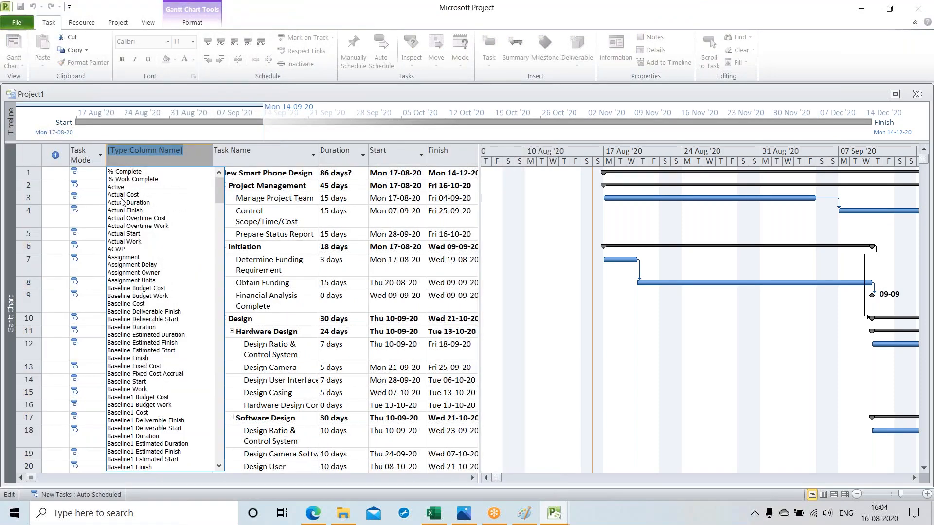
{"action": "scroll", "coordinate": [121, 201], "scroll_direction": "down", "scroll_amount": 14}
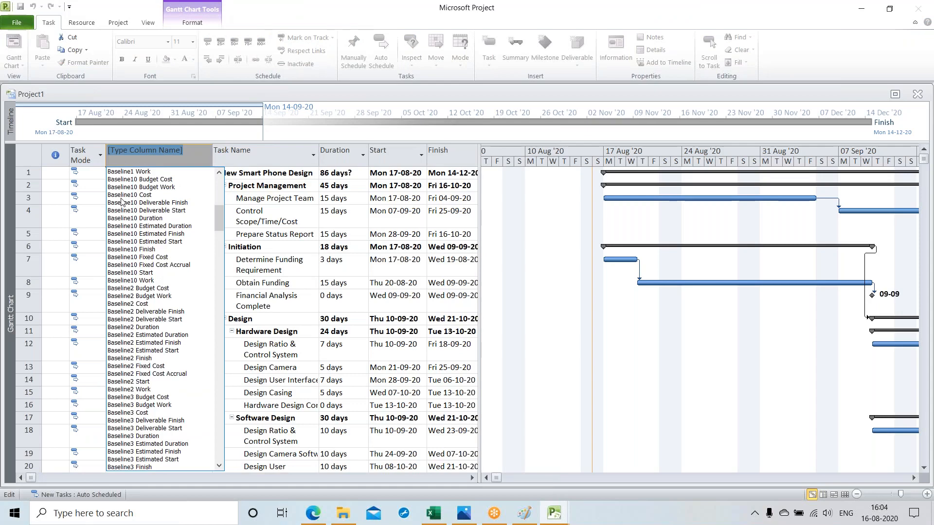
{"action": "scroll", "coordinate": [122, 201], "scroll_direction": "down", "scroll_amount": 20}
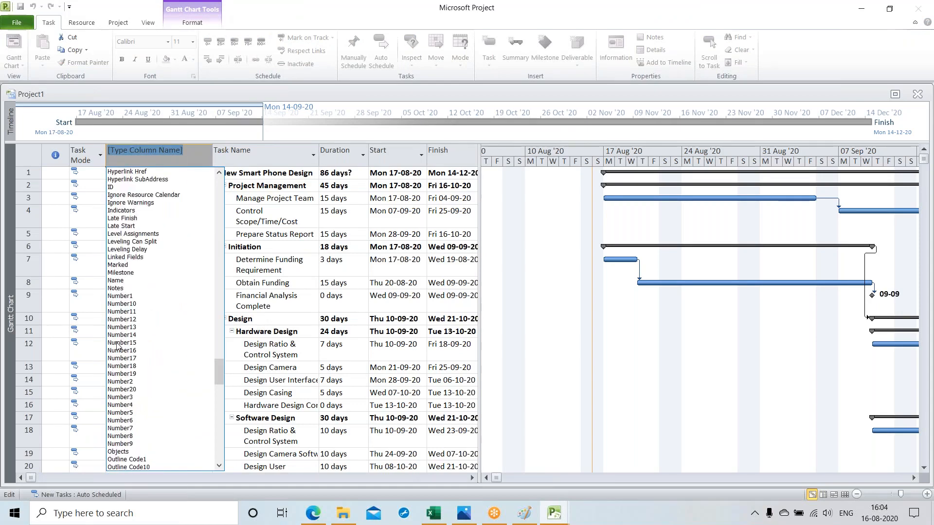
{"action": "scroll", "coordinate": [116, 401], "scroll_direction": "down", "scroll_amount": 8}
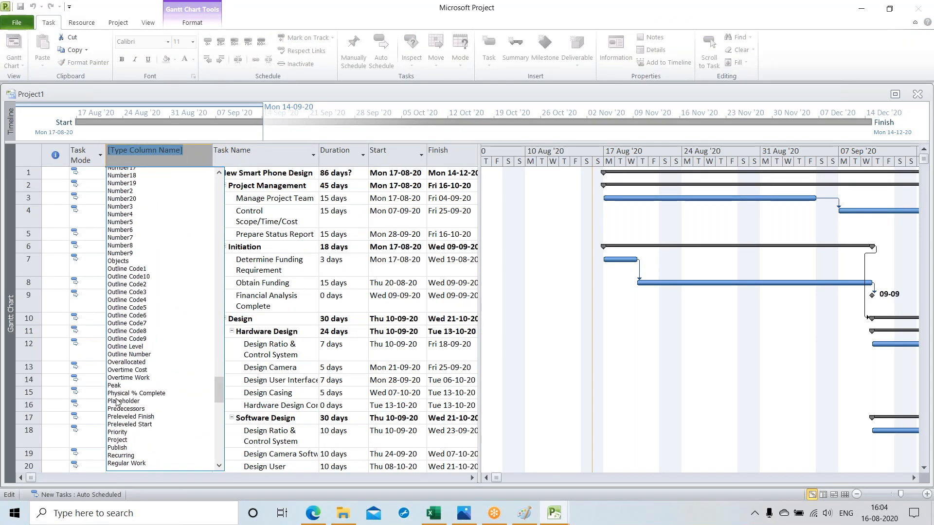
{"action": "scroll", "coordinate": [117, 401], "scroll_direction": "down", "scroll_amount": 20}
{"action": "scroll", "coordinate": [117, 401], "scroll_direction": "down", "scroll_amount": 8}
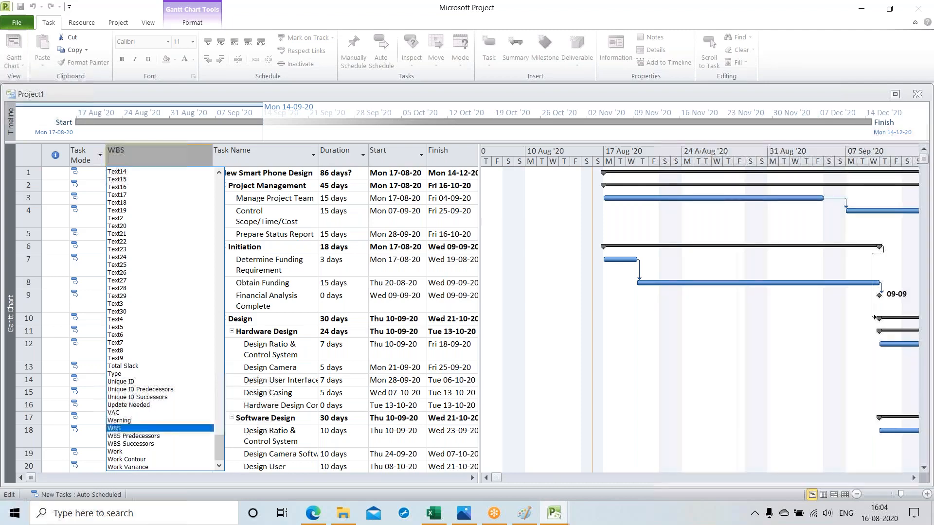
{"action": "left_click", "coordinate": [115, 428]}
{"action": "left_click", "coordinate": [155, 216]}
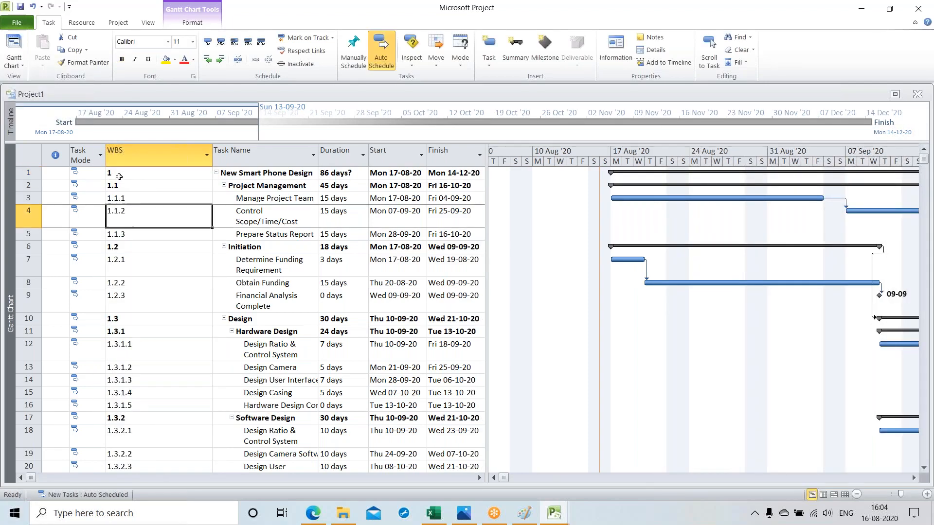
Step: Examine the WBS codes of "Project Management", "Initiation" and their subtasks one by one
{"action": "left_click", "coordinate": [124, 189]}
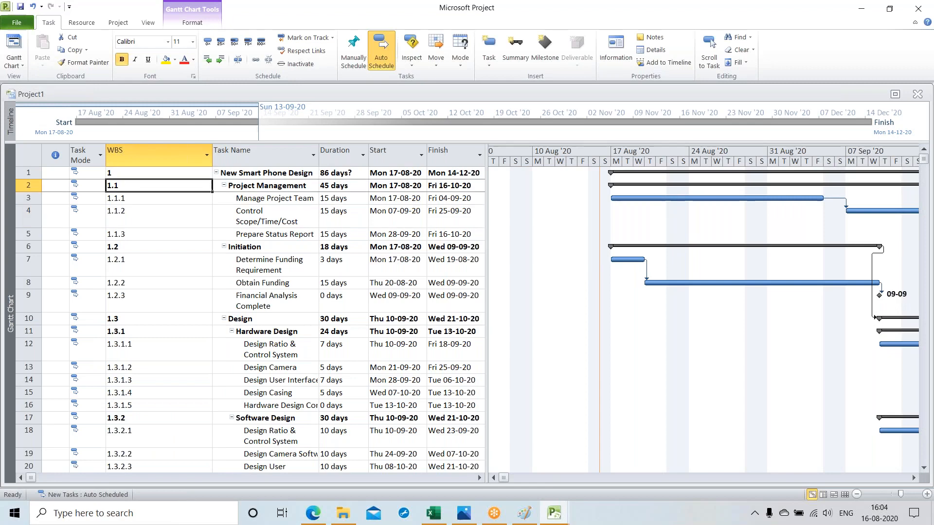
{"action": "left_click", "coordinate": [137, 198]}
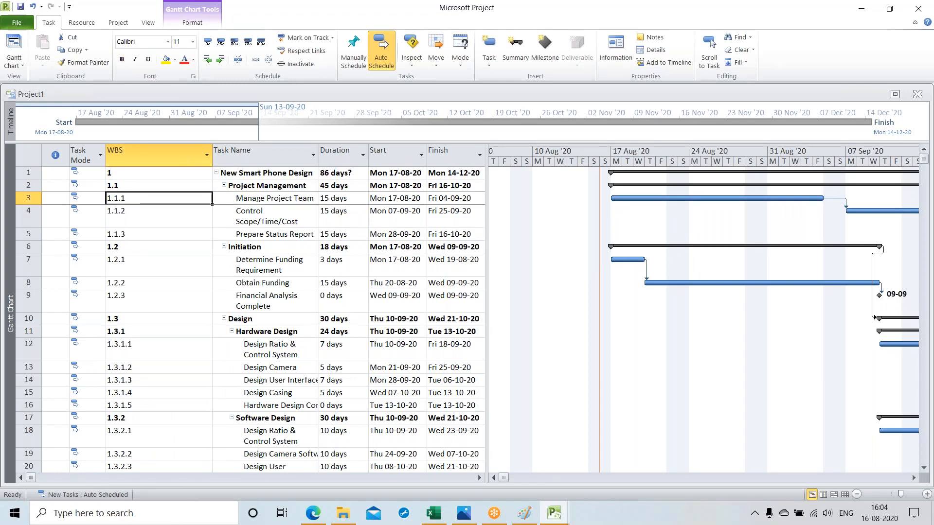
{"action": "left_click", "coordinate": [137, 216]}
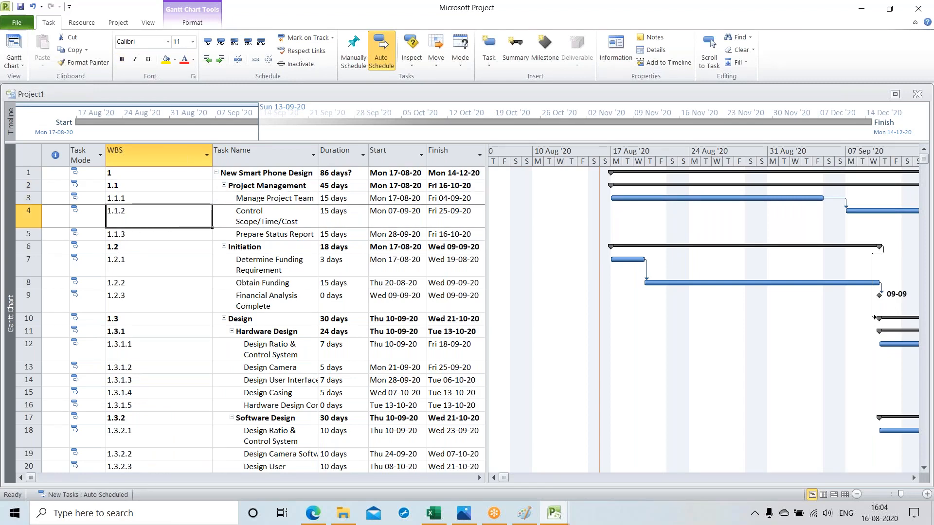
{"action": "left_click", "coordinate": [140, 237]}
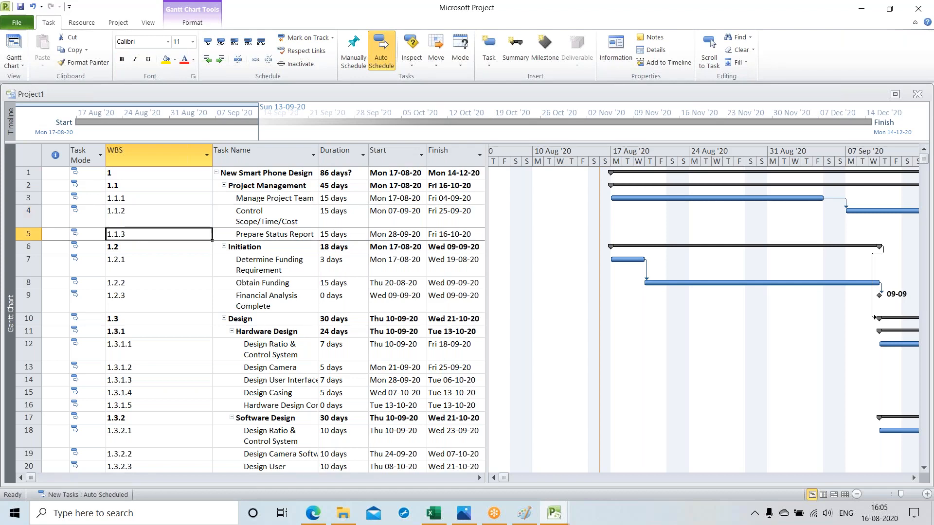
{"action": "left_click", "coordinate": [129, 247]}
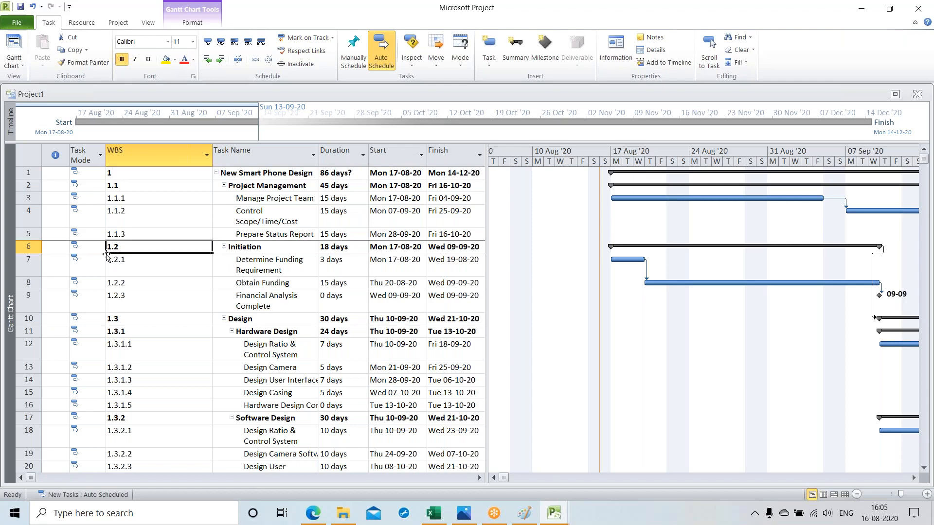
{"action": "left_click", "coordinate": [133, 267]}
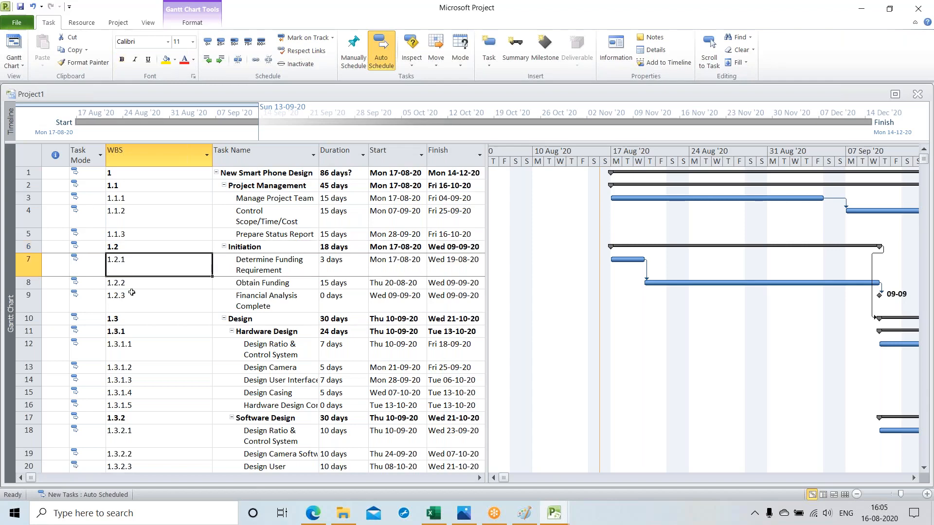
{"action": "left_click", "coordinate": [132, 286]}
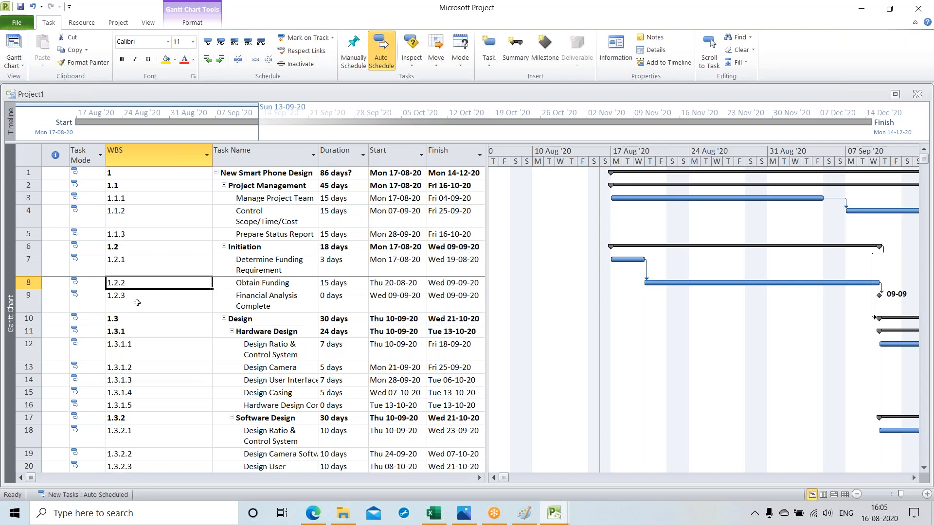
{"action": "left_click", "coordinate": [137, 303]}
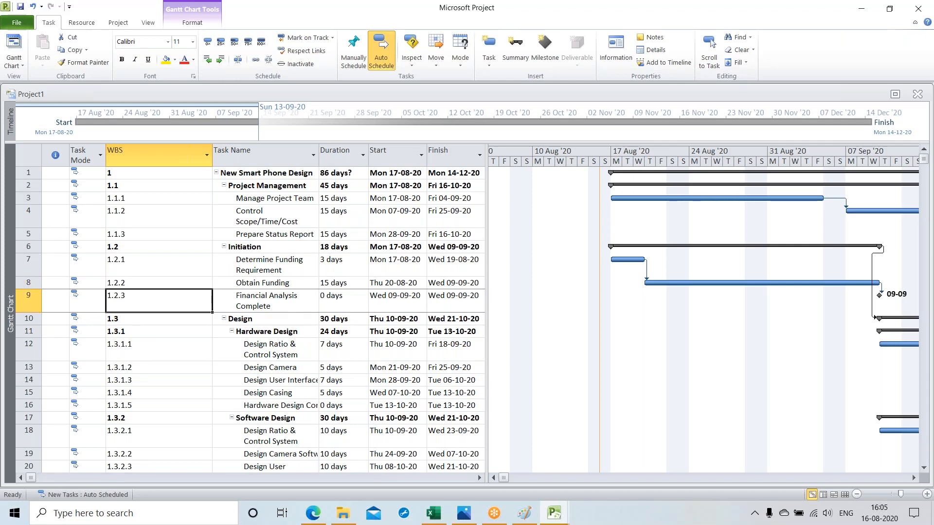
Step: Examine the WBS codes of "Design", the "Hardware Design" subtasks and the "Software Design" summary task
{"action": "left_click", "coordinate": [131, 322]}
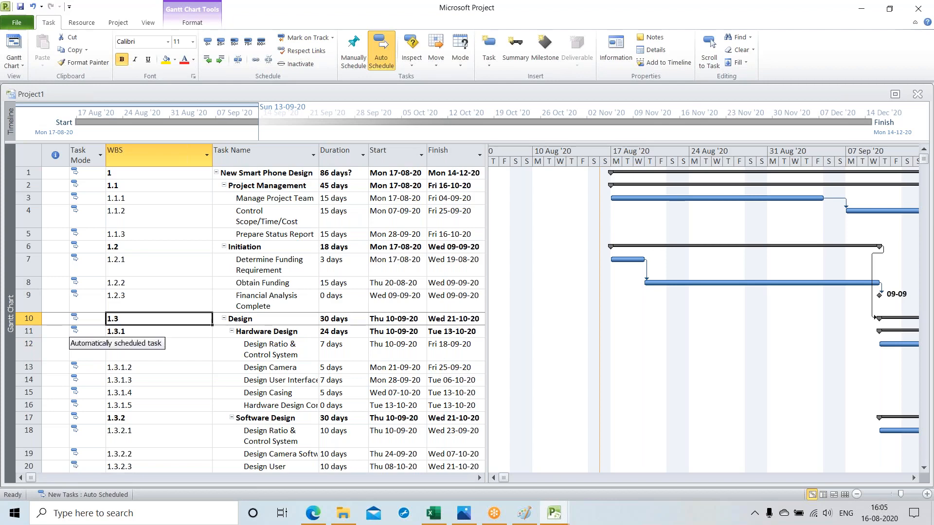
{"action": "key", "text": "Down"}
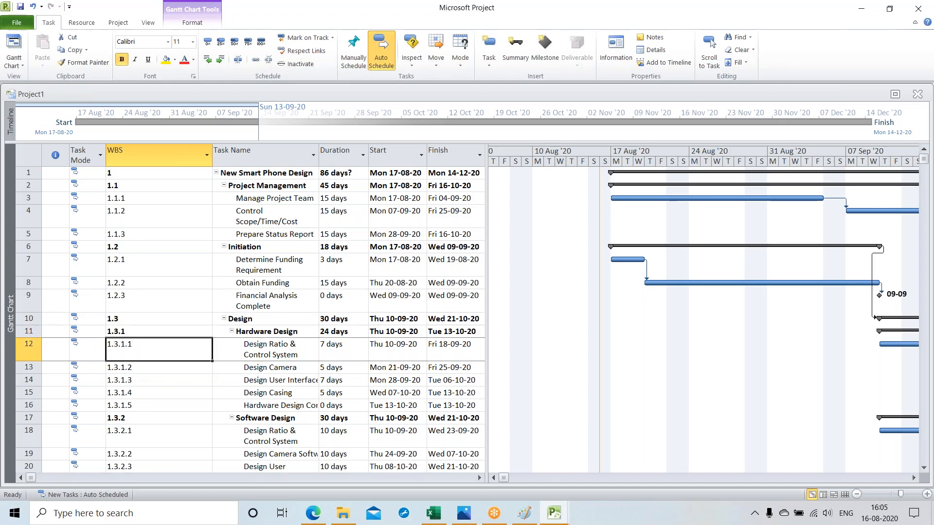
{"action": "key", "text": "Down"}
{"action": "left_click", "coordinate": [141, 367]}
{"action": "left_click", "coordinate": [145, 380]}
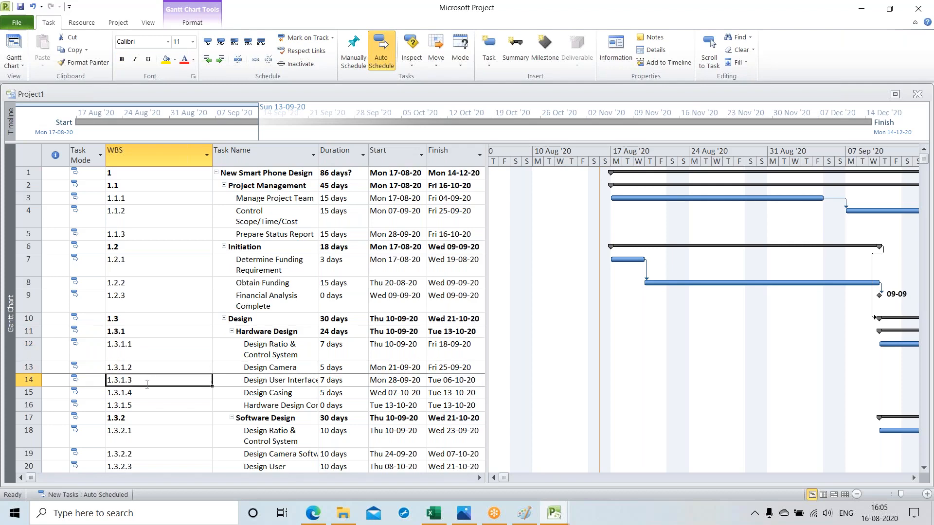
{"action": "left_click", "coordinate": [148, 394]}
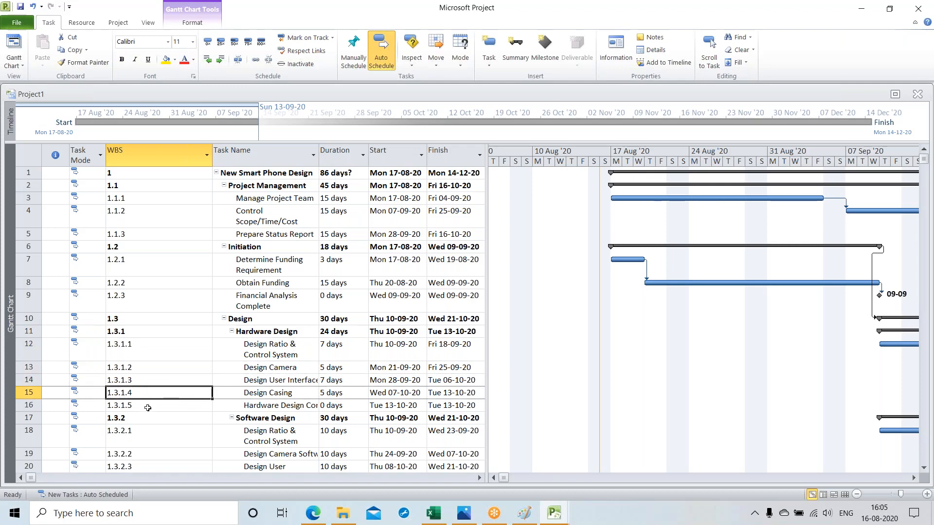
{"action": "left_click", "coordinate": [147, 406]}
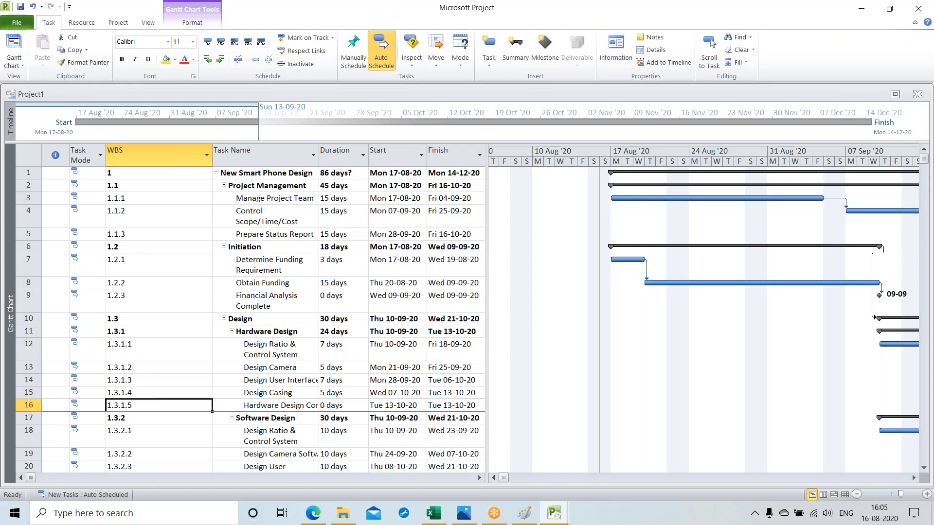
{"action": "left_click", "coordinate": [140, 418]}
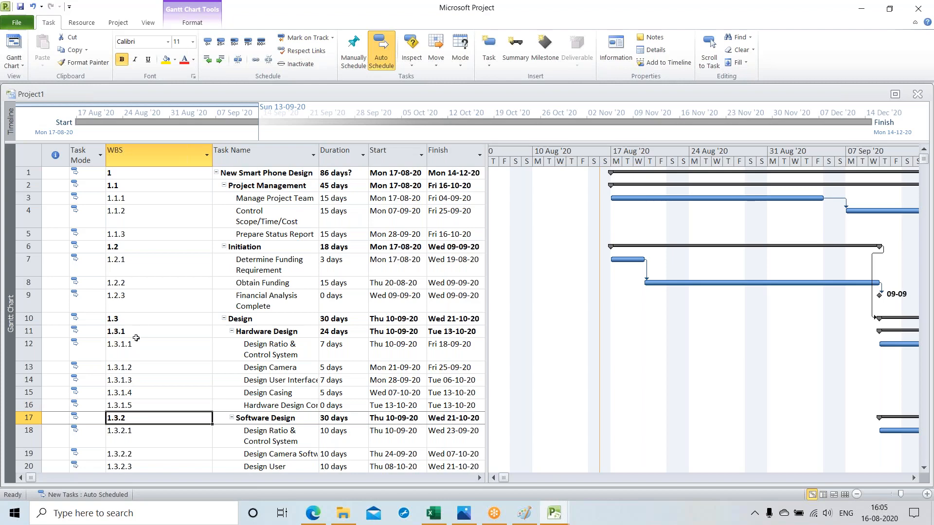
Step: Examine the WBS codes further down the list, covering "Build Phone Prototype", "Produce Phone" and "Produce Packaging"
{"action": "scroll", "coordinate": [136, 338], "scroll_direction": "down", "scroll_amount": 1}
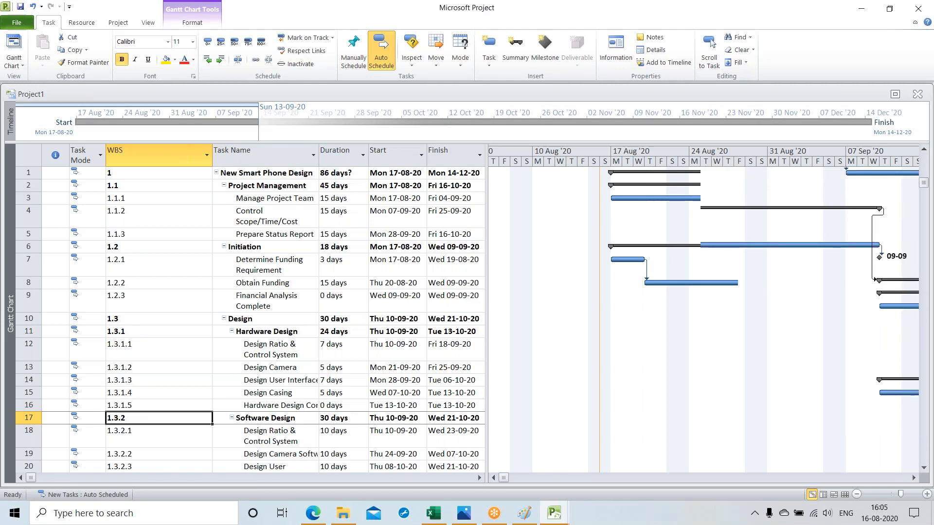
{"action": "scroll", "coordinate": [250, 319], "scroll_direction": "down", "scroll_amount": 2}
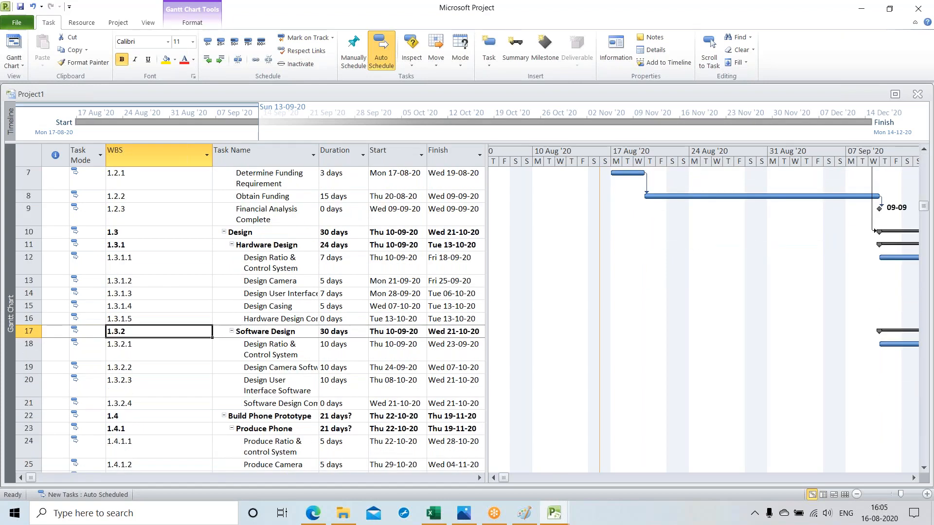
{"action": "scroll", "coordinate": [136, 356], "scroll_direction": "down", "scroll_amount": 1}
{"action": "left_click", "coordinate": [136, 356]}
{"action": "scroll", "coordinate": [136, 321], "scroll_direction": "down", "scroll_amount": 1}
{"action": "left_click", "coordinate": [136, 321]}
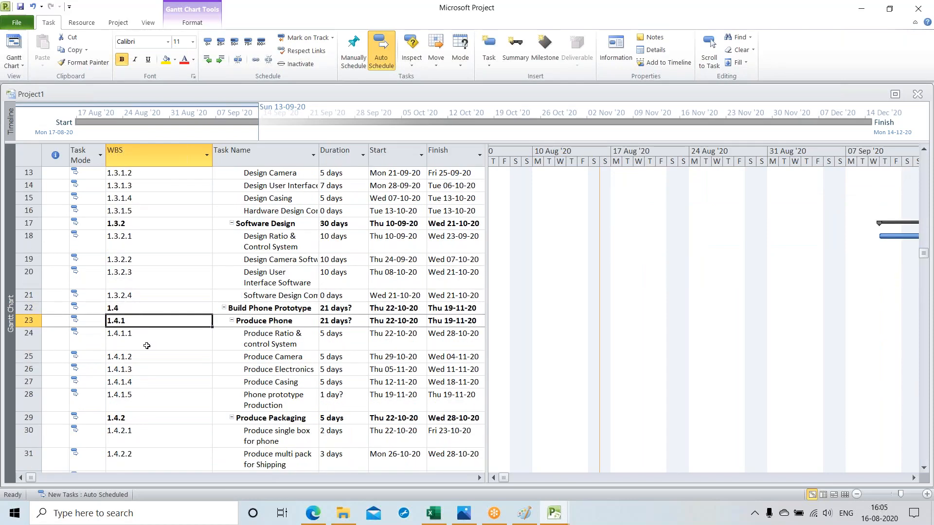
{"action": "scroll", "coordinate": [147, 345], "scroll_direction": "down", "scroll_amount": 1}
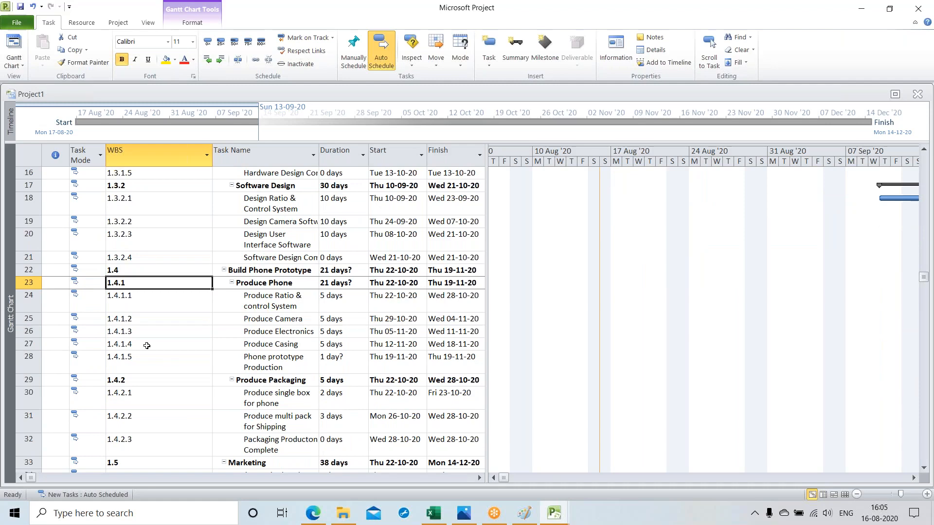
Step: Widen the task table next to the Gantt chart enough to show the Predecessors column
{"action": "scroll", "coordinate": [147, 345], "scroll_direction": "up", "scroll_amount": 5}
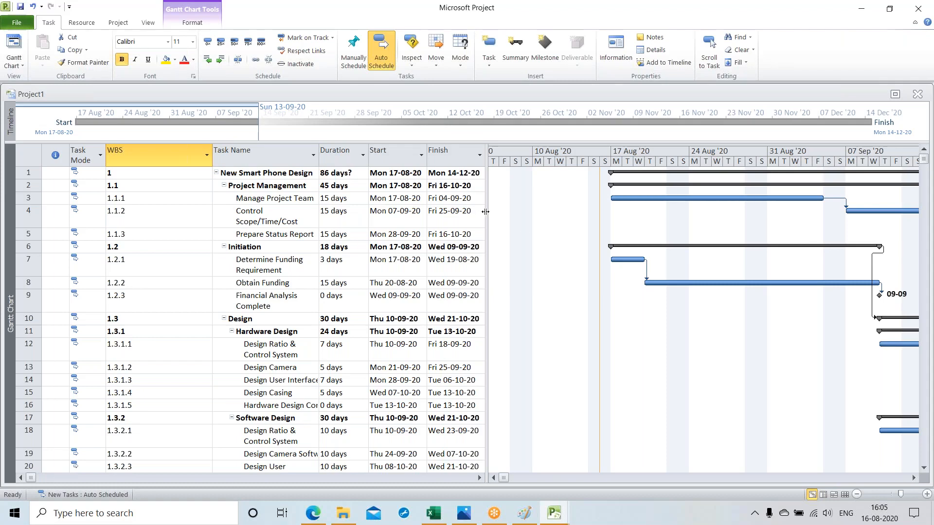
{"action": "left_click_drag", "start_coordinate": [486, 212], "coordinate": [550, 221]}
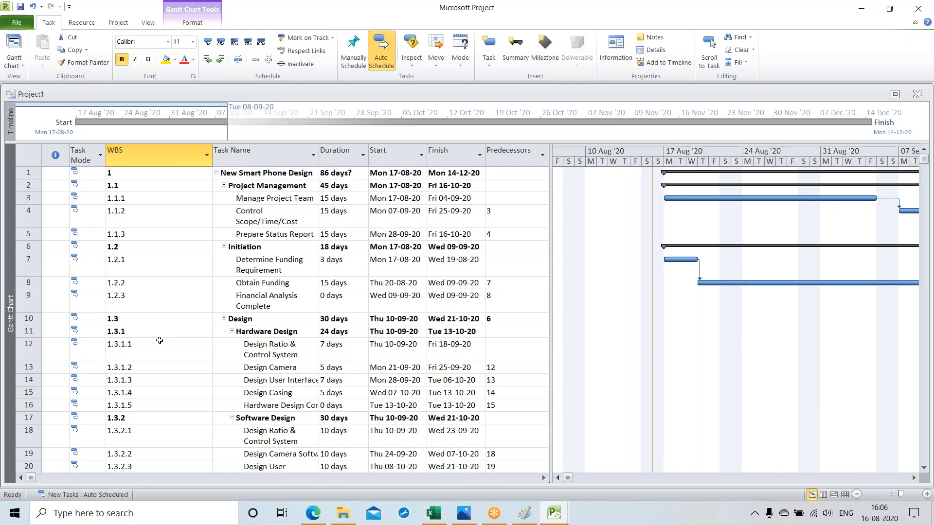
Step: Switch to the Photos app and read Exercise 2 in IMG_0734.JPG, covering its calendar instructions and activity table
{"action": "left_click", "coordinate": [466, 514]}
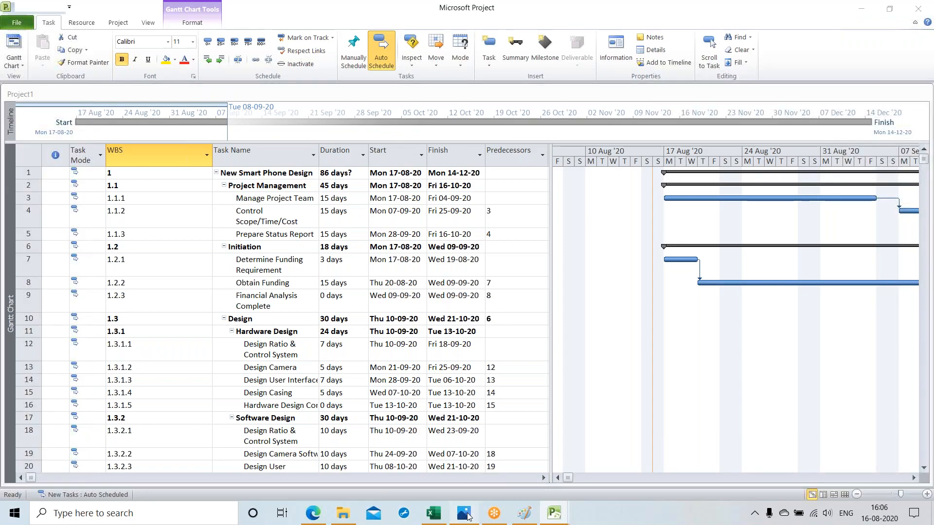
{"action": "left_click", "coordinate": [467, 515]}
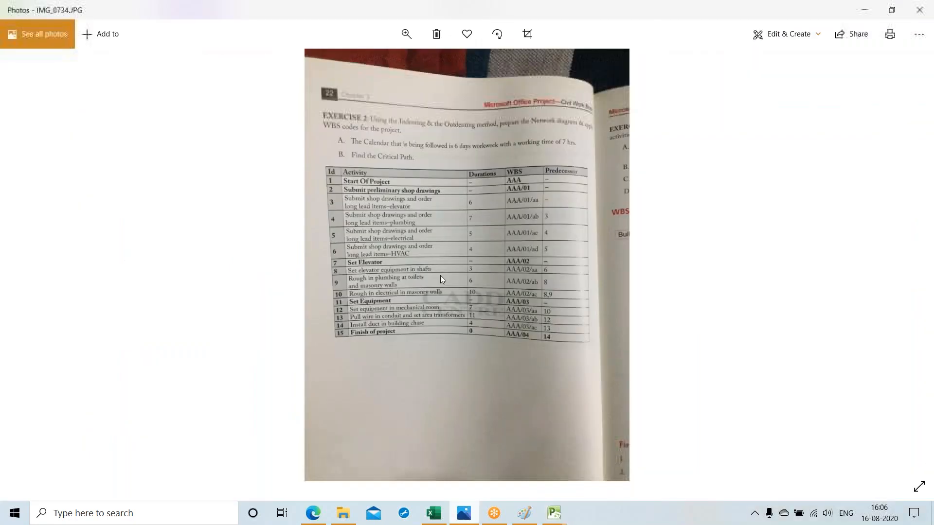
{"action": "scroll", "coordinate": [440, 275], "scroll_direction": "up", "scroll_amount": 2}
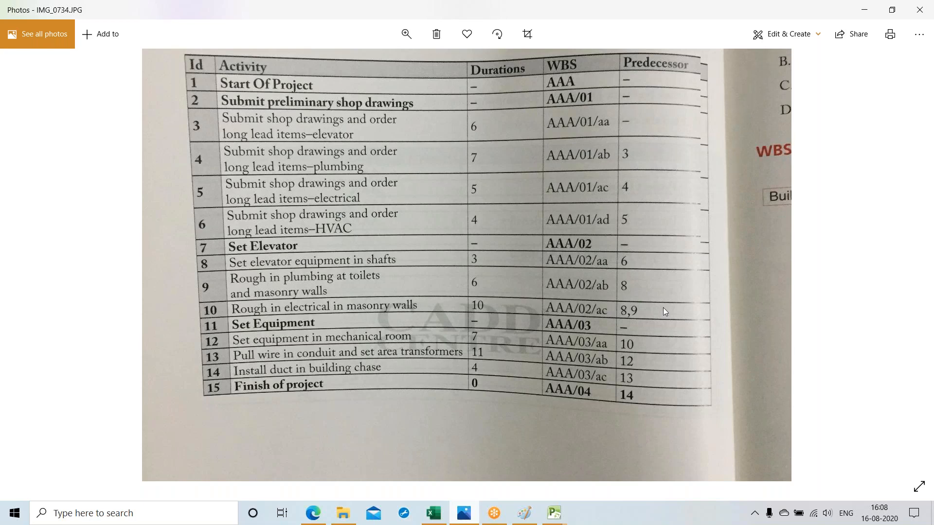
{"action": "left_click_drag", "start_coordinate": [663, 308], "coordinate": [667, 494]}
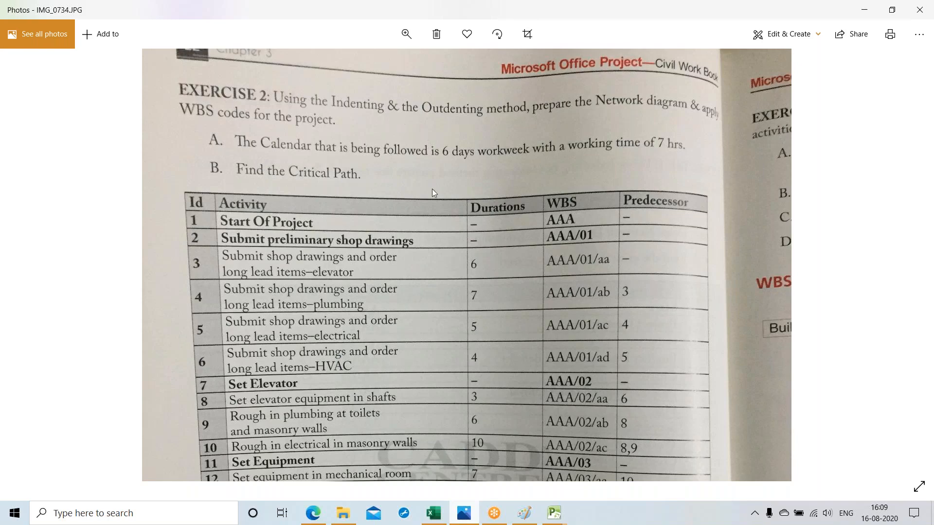
Step: Switch back to Microsoft Project's Project1 window and create a new blank project
{"action": "left_click", "coordinate": [555, 515]}
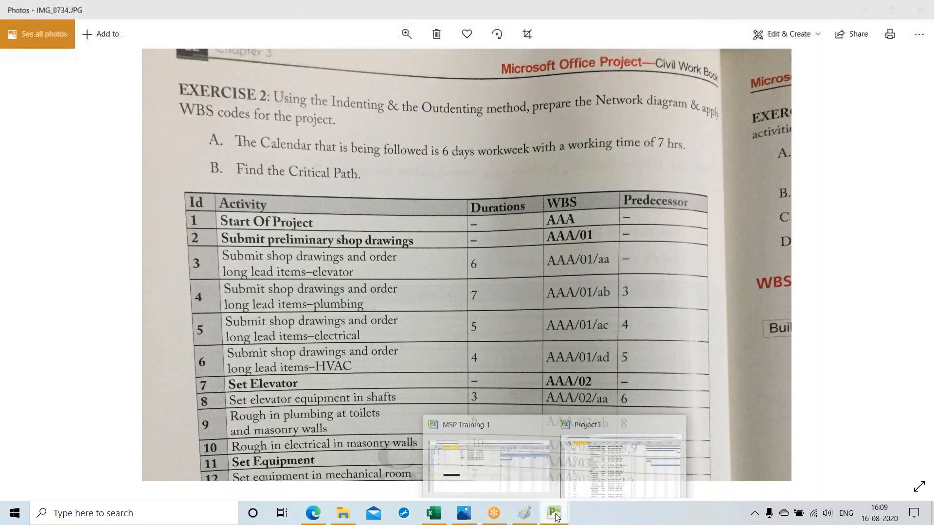
{"action": "left_click", "coordinate": [566, 482]}
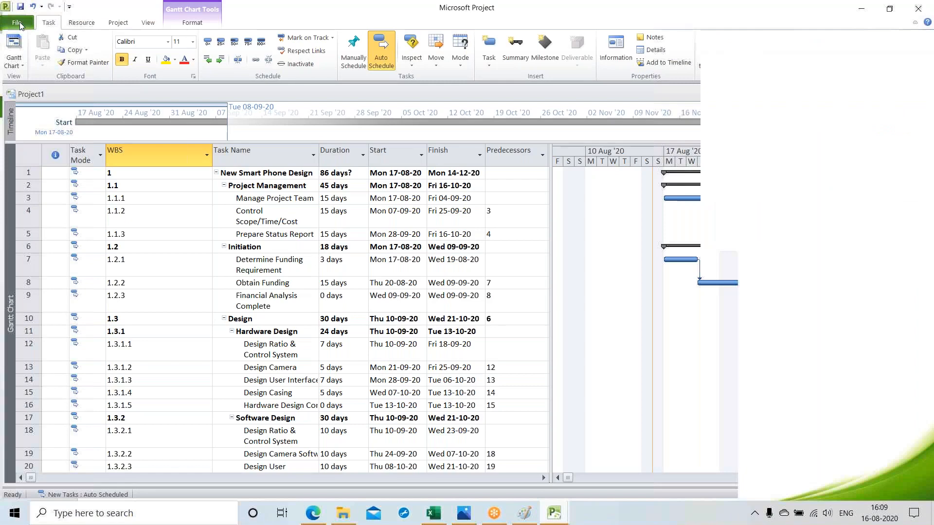
{"action": "left_click", "coordinate": [19, 23]}
{"action": "left_click", "coordinate": [36, 149]}
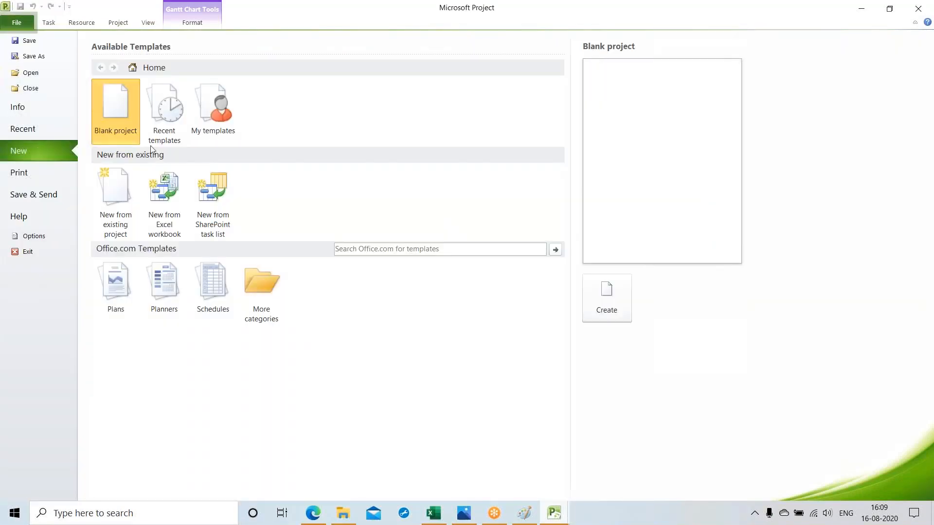
{"action": "double_click", "coordinate": [122, 112]}
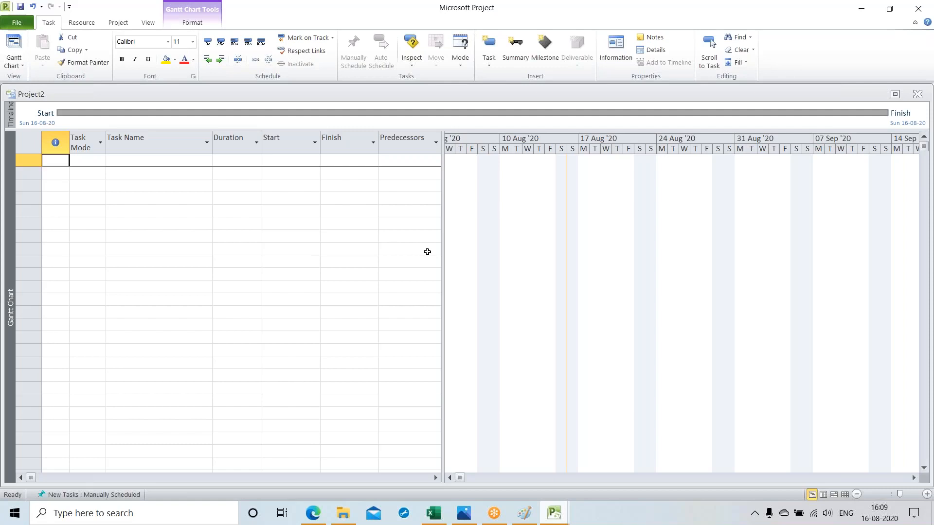
Step: Set the scheduling mode for new tasks to Auto Scheduled, with the first task name cell selected
{"action": "left_click", "coordinate": [130, 161]}
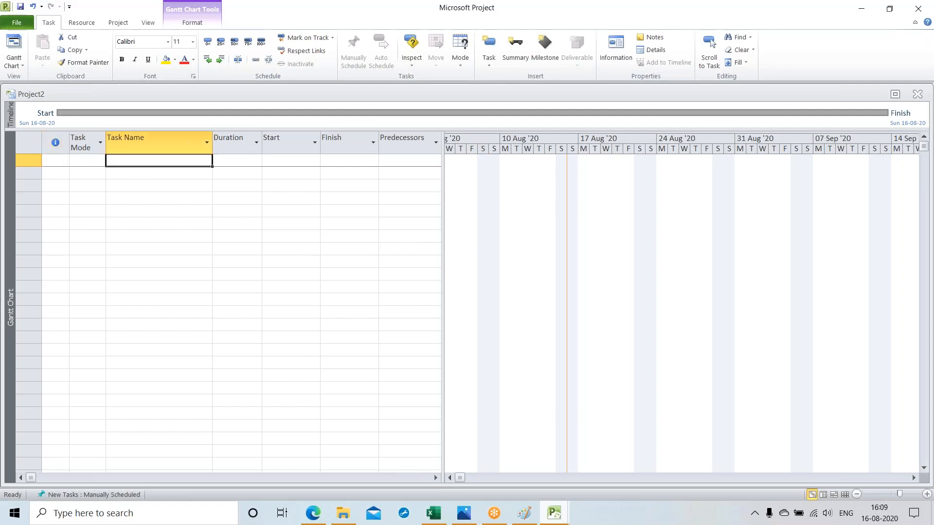
{"action": "left_click", "coordinate": [106, 492]}
{"action": "left_click", "coordinate": [102, 467]}
Step: Enter "Start of Project" as the first task name
{"action": "type", "text": "tart "}
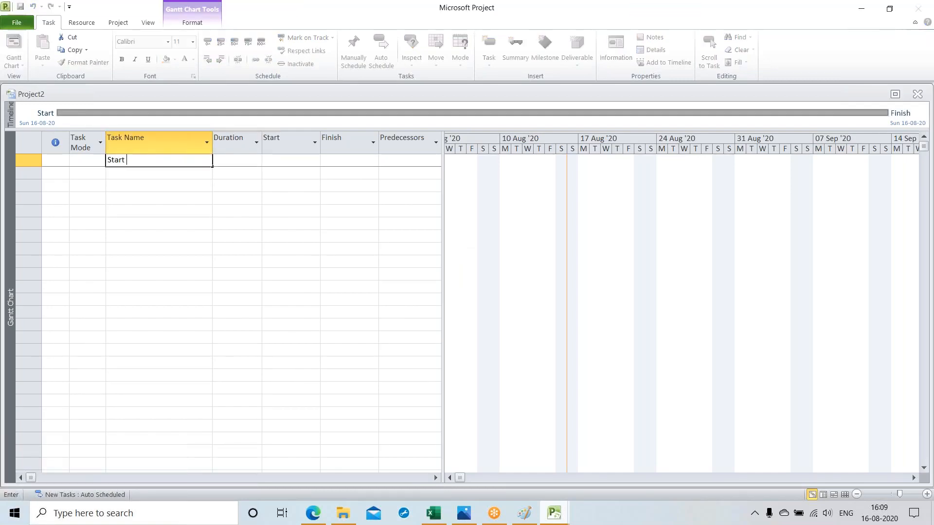
{"action": "type", "text": "of Project"}
{"action": "key", "text": "Return"}
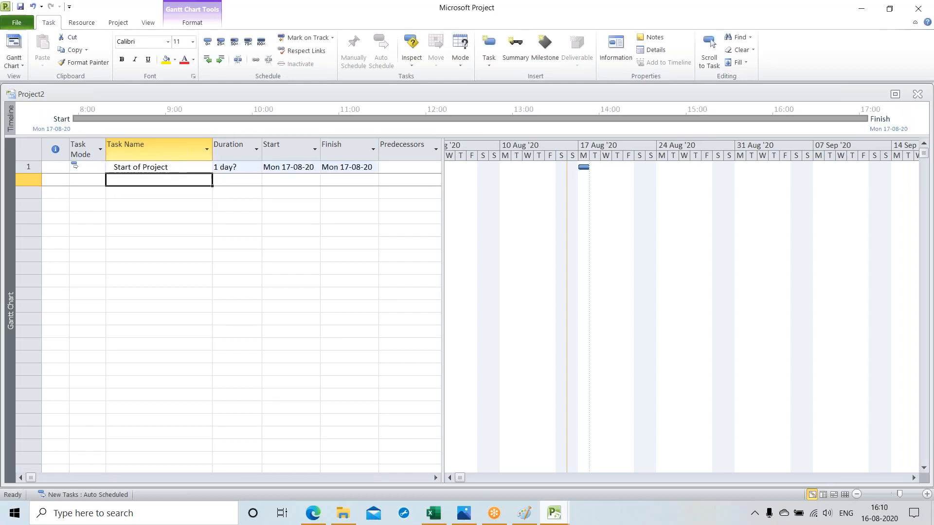
Step: Add "Submit Preliminary Shop Drawing" as the second task
{"action": "type", "text": "Su"}
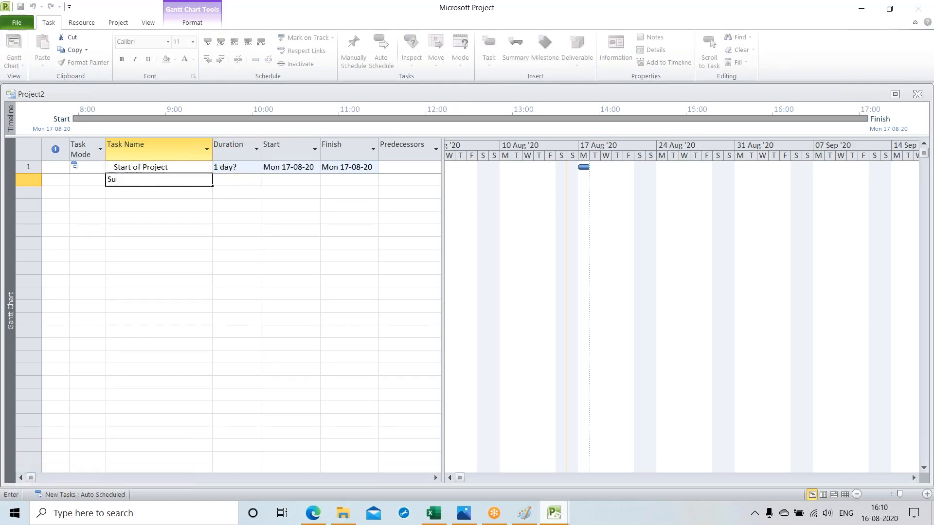
{"action": "type", "text": "bmit Preliminary Shop Drawing"}
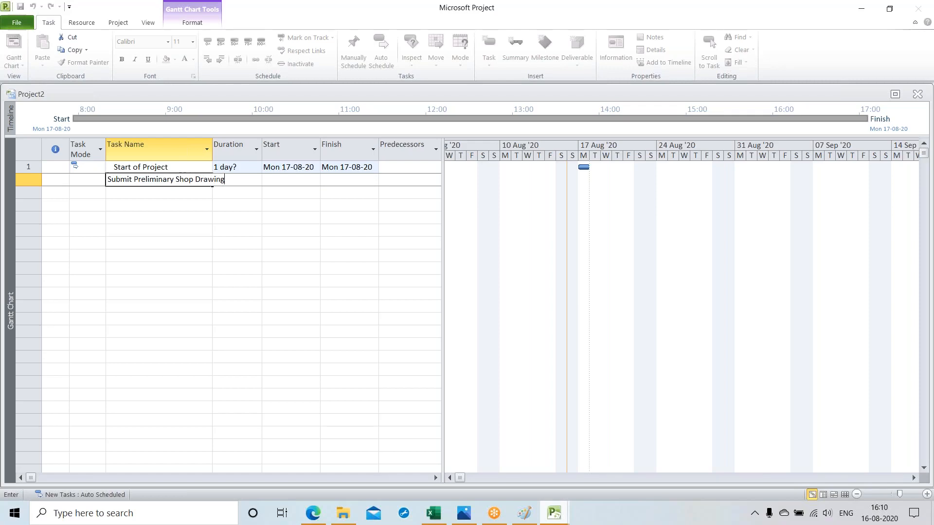
{"action": "key", "text": "Return"}
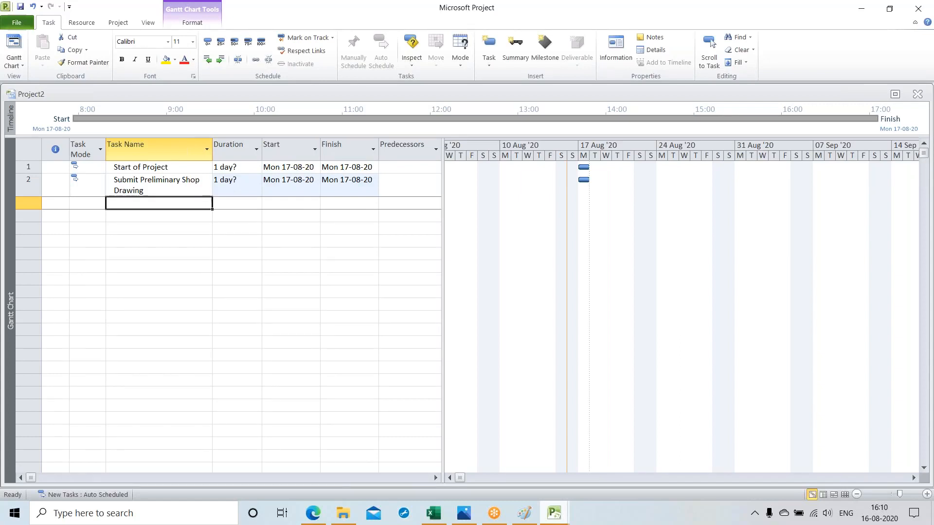
Step: Add "Submit Shop Drawing and order long lead items - Elevator" as the third task
{"action": "type", "text": "Submit"}
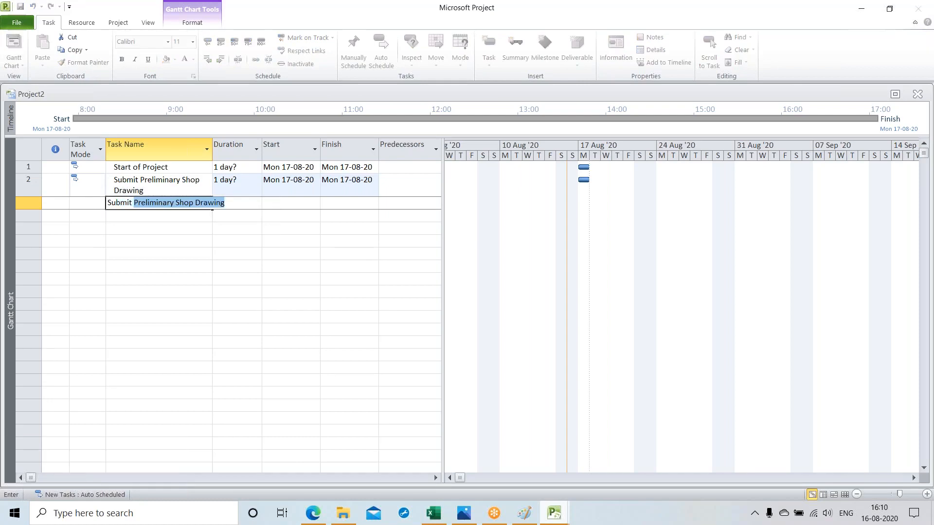
{"action": "type", "text": " Shop"}
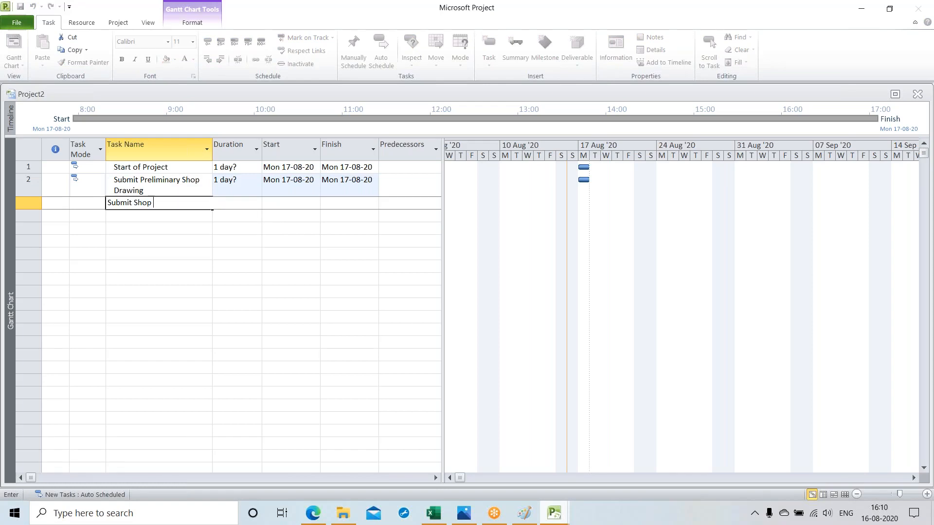
{"action": "type", "text": " Drawing and order long lead"}
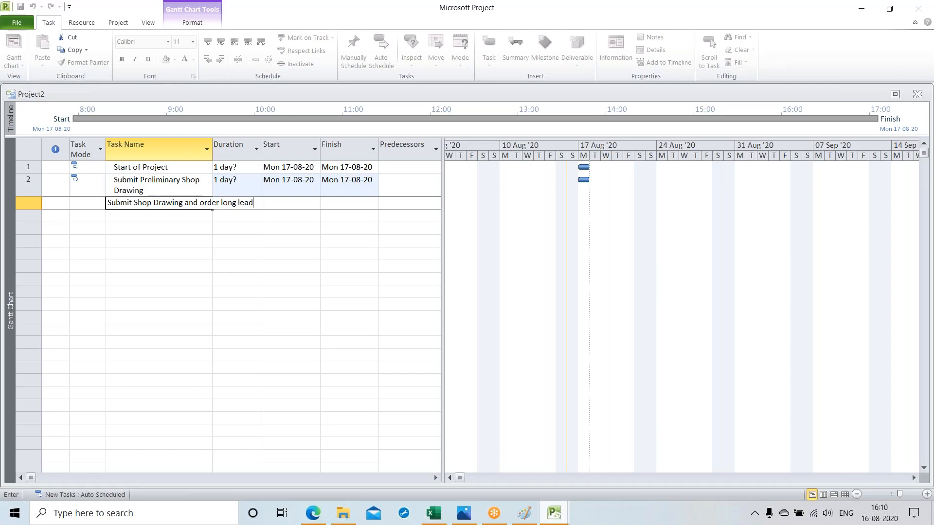
{"action": "type", "text": " items - Elevator"}
{"action": "key", "text": "Return"}
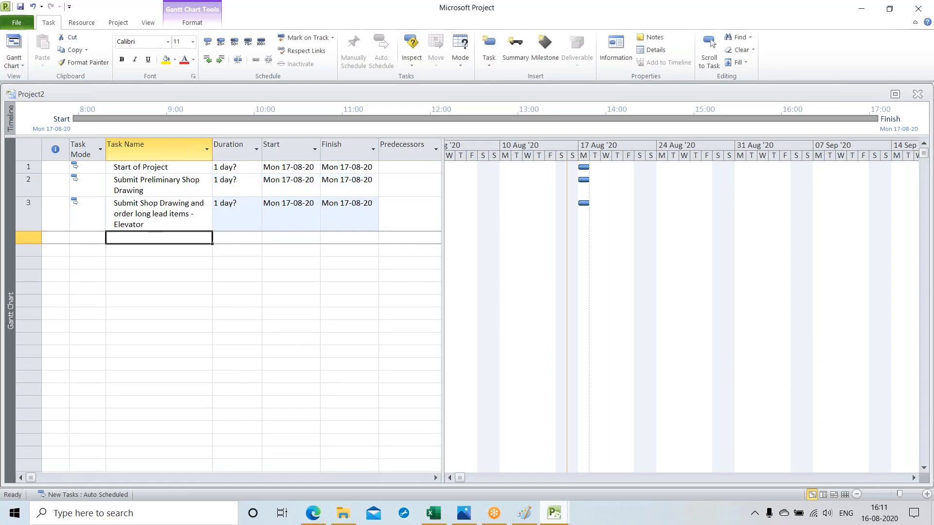
Step: Add "Submit Shop Drawing and Order Long Lead items - Plumbing" as the fourth task
{"action": "type", "text": "Su"}
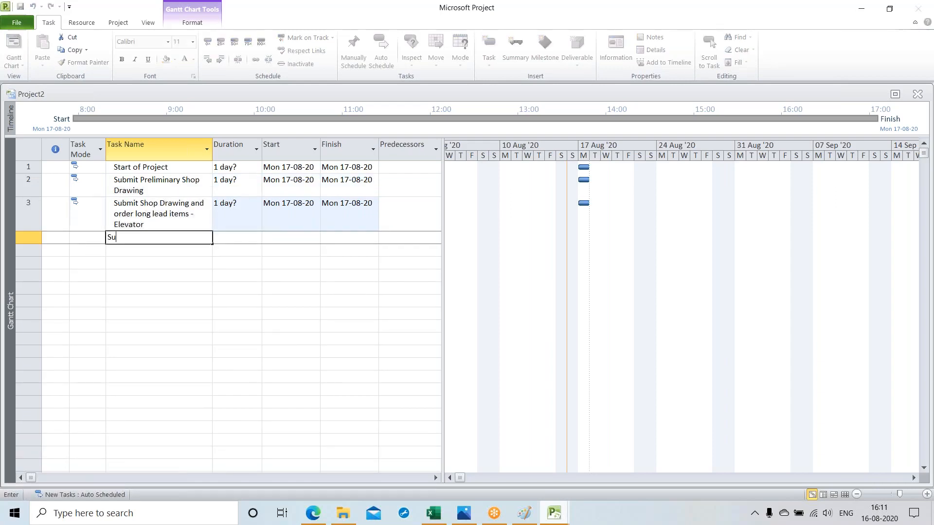
{"action": "type", "text": "bmit Shop"}
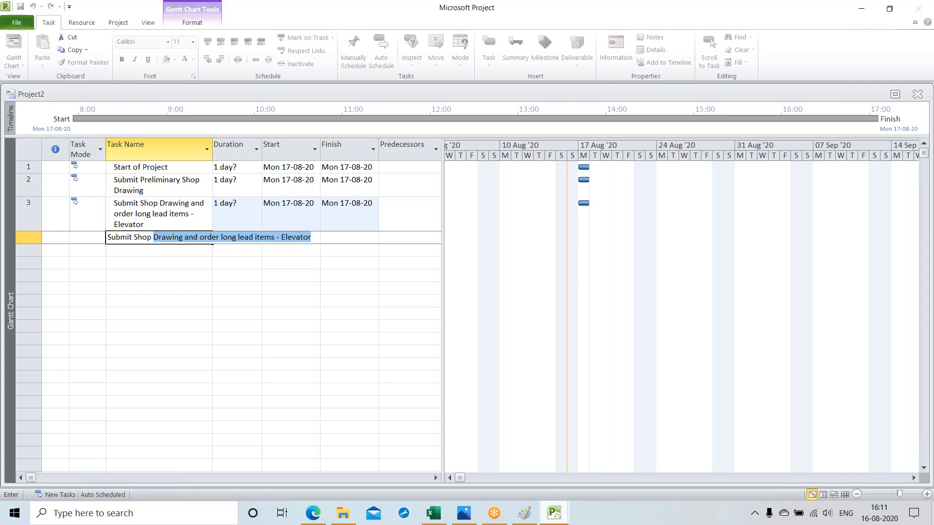
{"action": "type", "text": " D"}
{"action": "type", "text": "rawing"}
{"action": "type", "text": "g"}
{"action": "type", "text": " and "}
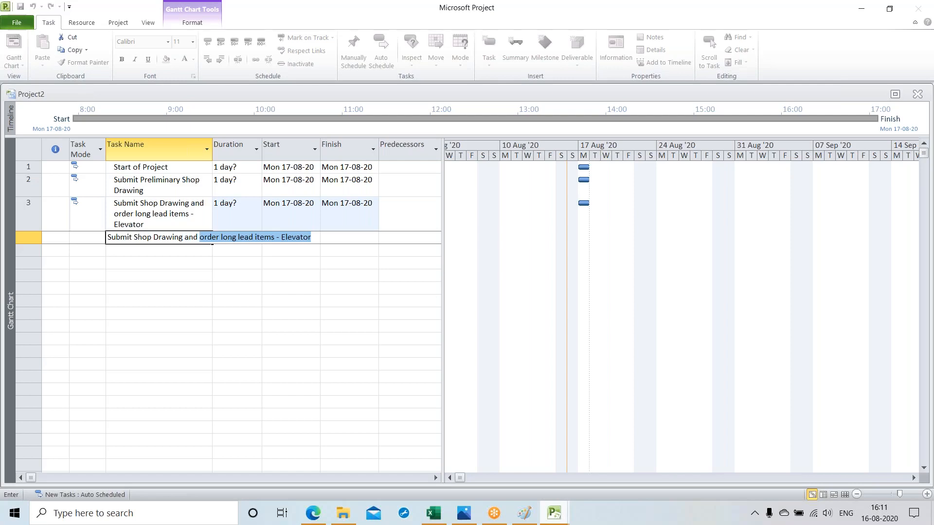
{"action": "type", "text": "Order "}
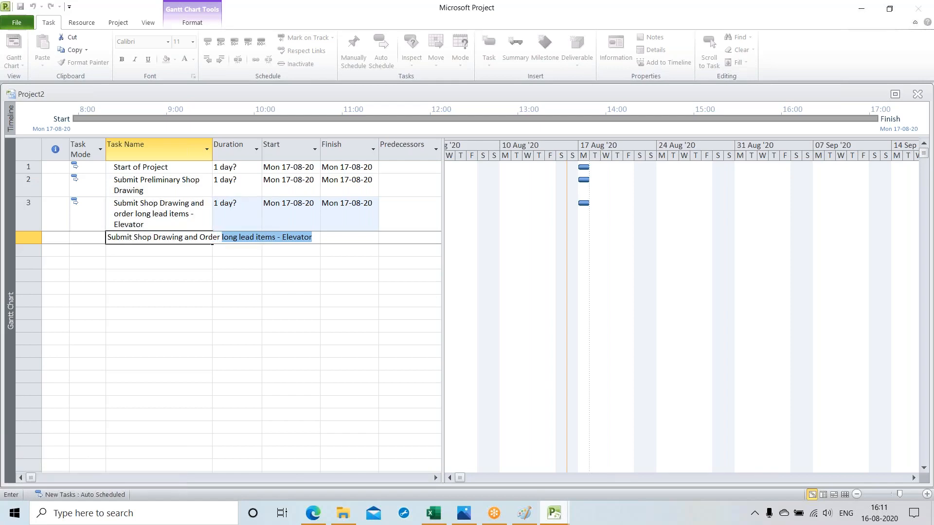
{"action": "type", "text": "Long "}
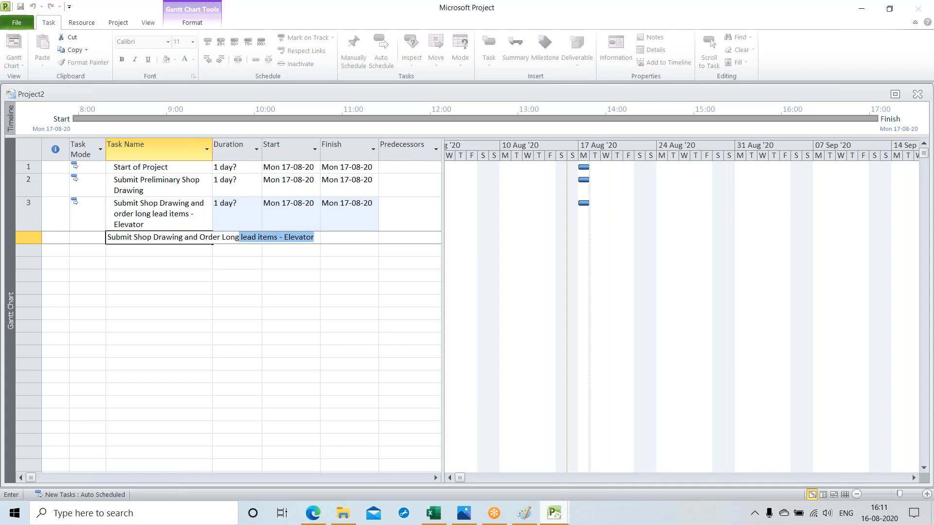
{"action": "type", "text": "Lea"}
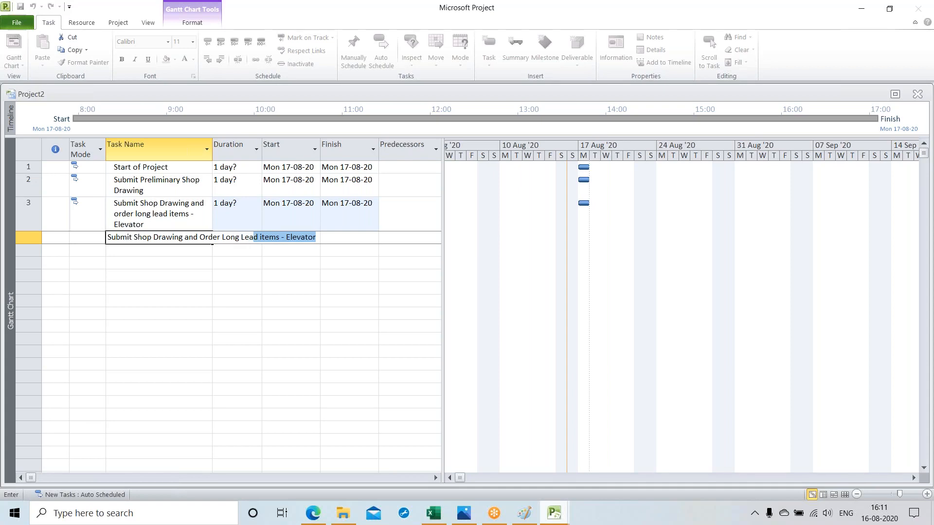
{"action": "type", "text": "d items - Plum"}
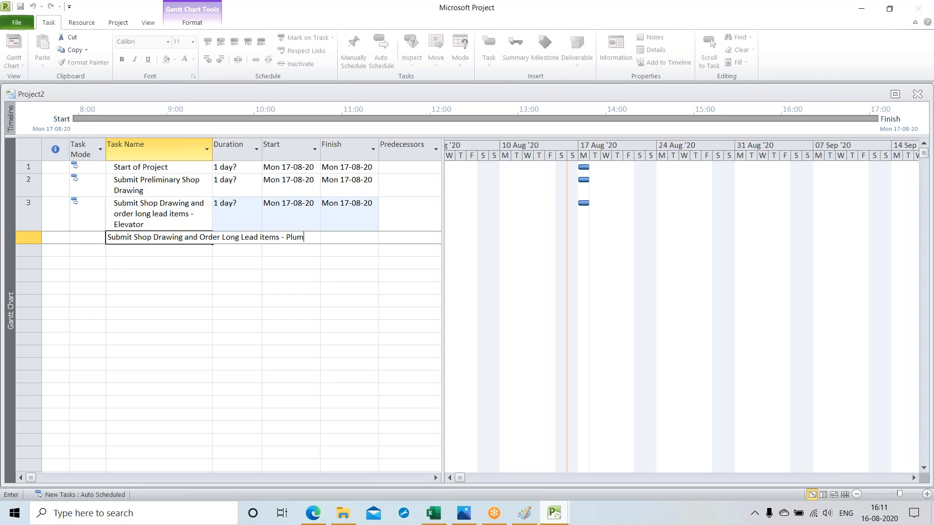
{"action": "type", "text": "bing"}
{"action": "key", "text": "Return"}
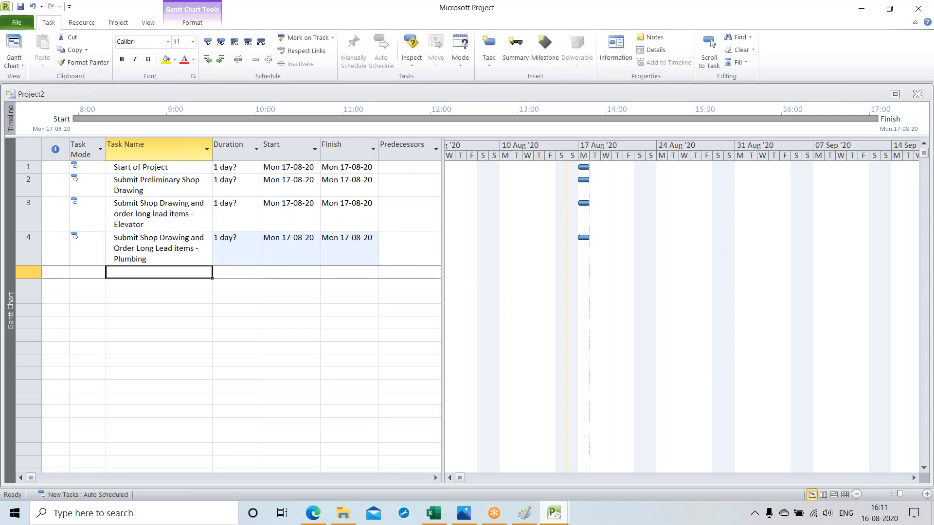
Step: Add "Electrical Items" and "HVAC Items" as the fifth and sixth tasks
{"action": "type", "text": "El"}
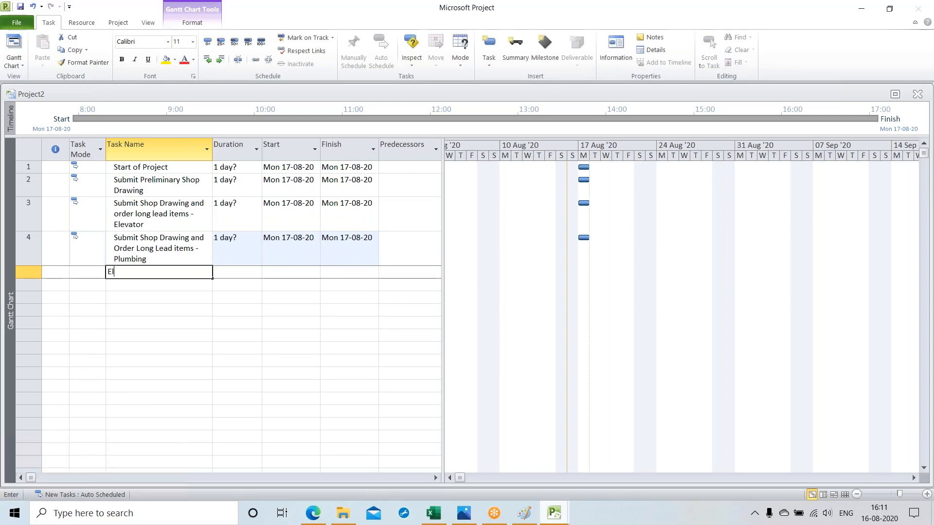
{"action": "type", "text": "ectri"}
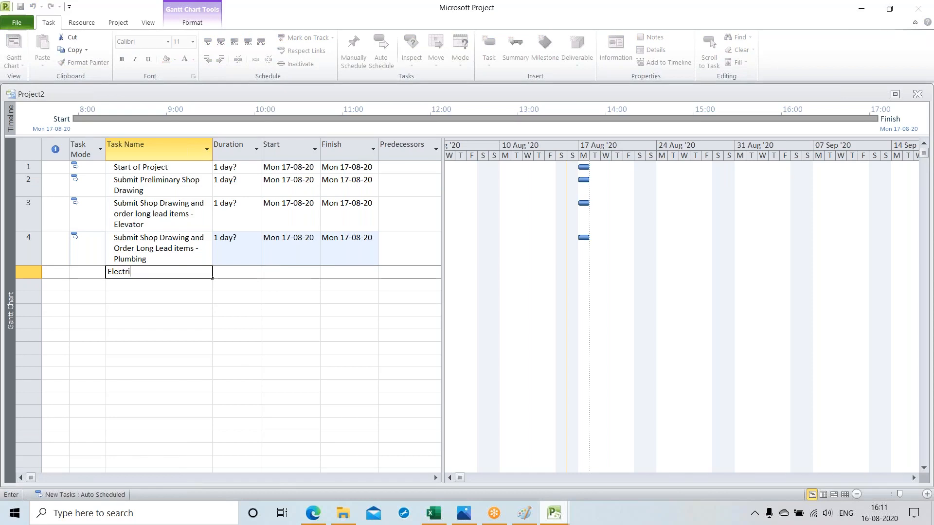
{"action": "type", "text": "cal Items"}
{"action": "key", "text": "Return"}
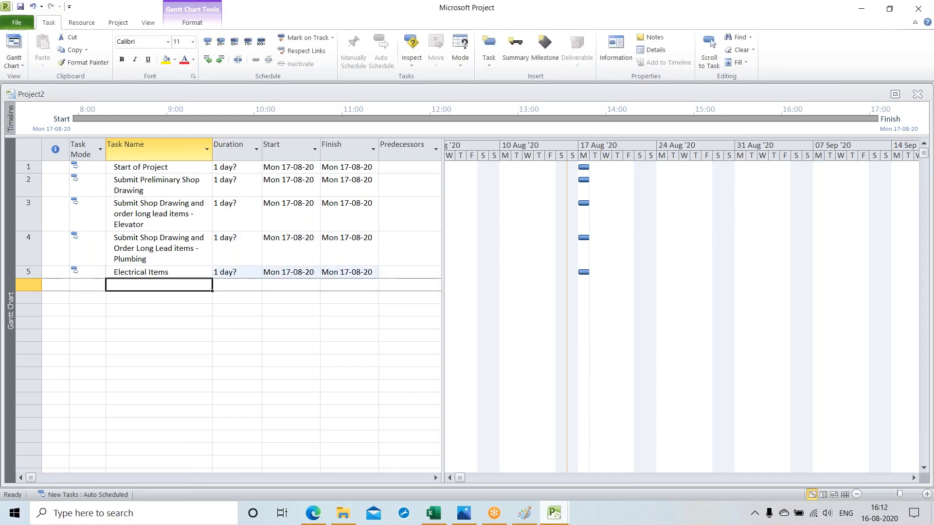
{"action": "type", "text": "H"}
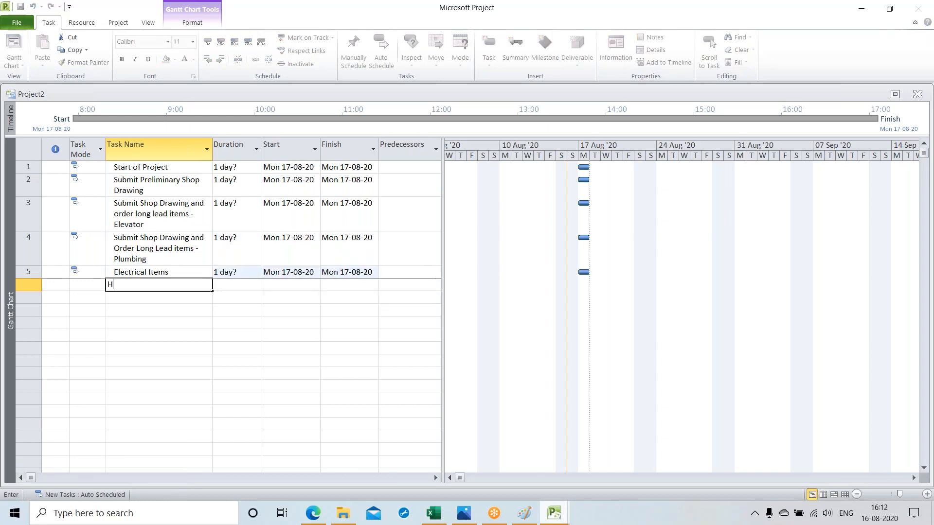
{"action": "type", "text": "VAC Items"}
{"action": "key", "text": "Return"}
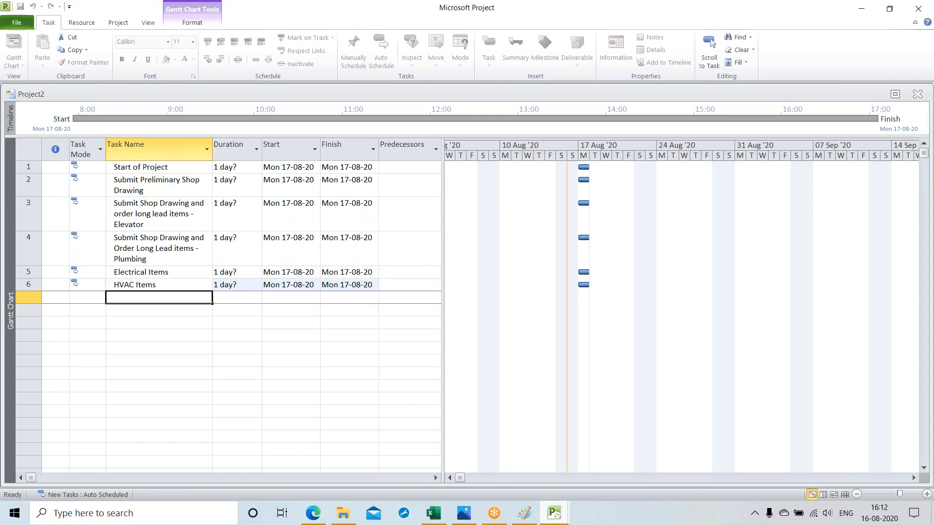
Step: Add "Set Elevator" as the seventh task
{"action": "type", "text": "S"}
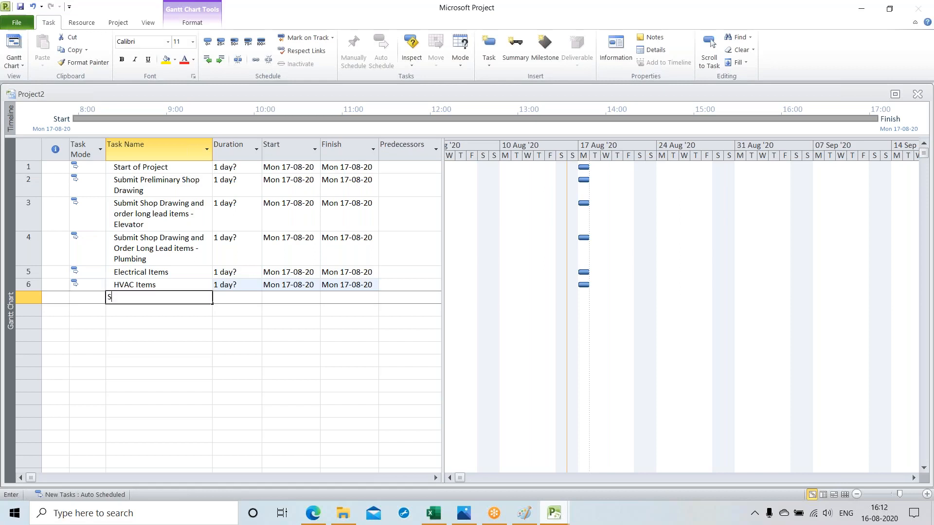
{"action": "type", "text": "et Eeeeeeeeeee"}
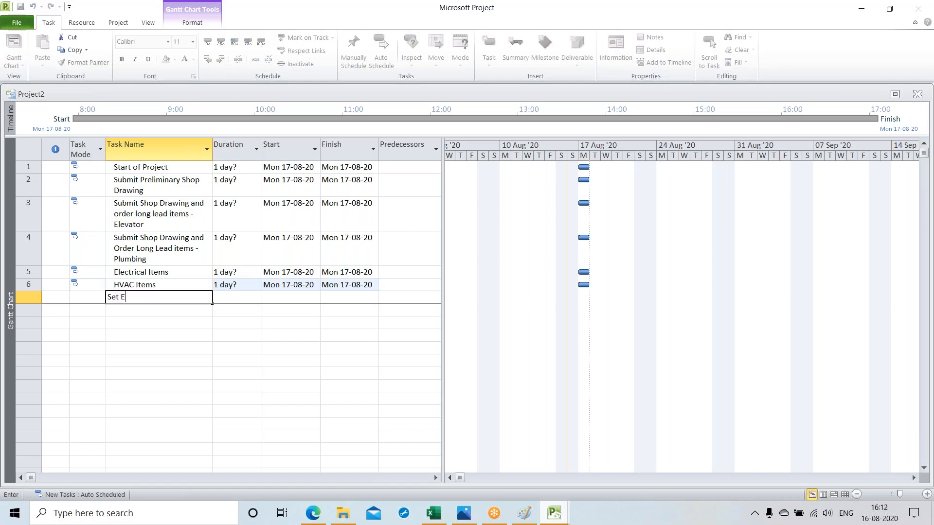
{"action": "key", "text": "BackSpace"}
{"action": "key", "text": "BackSpace"}
{"action": "key", "text": "BackSpace"}
{"action": "key", "text": "BackSpace"}
{"action": "key", "text": "BackSpace"}
{"action": "key", "text": "BackSpace"}
{"action": "key", "text": "BackSpace"}
{"action": "key", "text": "BackSpace"}
{"action": "key", "text": "BackSpace"}
{"action": "key", "text": "BackSpace"}
{"action": "type", "text": "levator"}
{"action": "key", "text": "Return"}
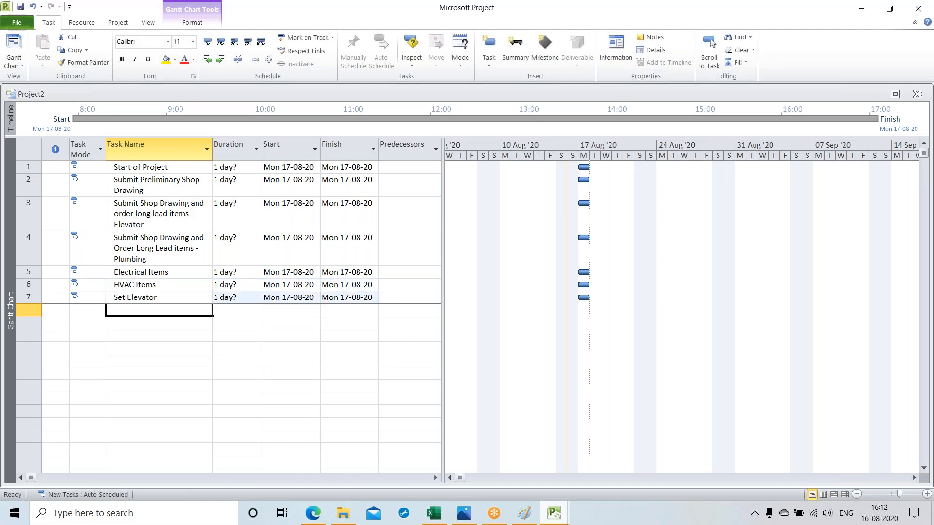
Step: Add "Set elevator equipment in shaft" as the eighth task
{"action": "type", "text": "Set "}
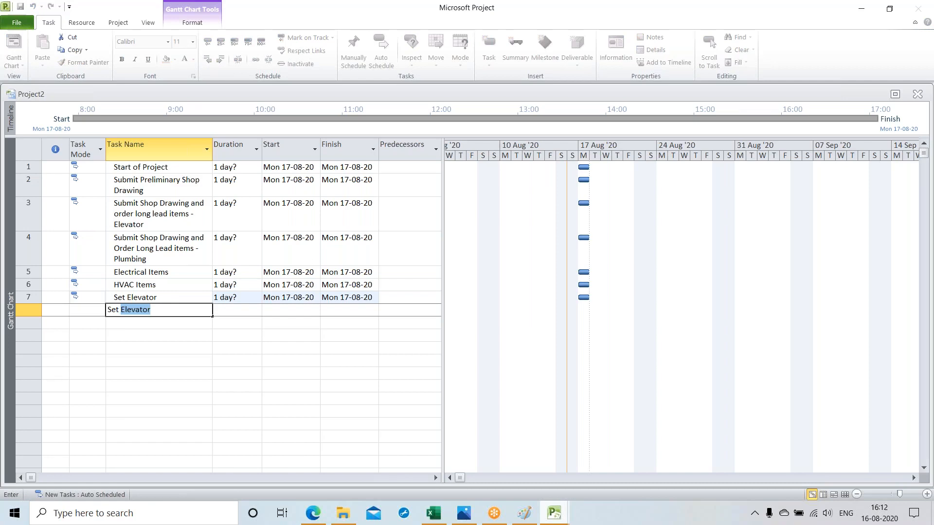
{"action": "type", "text": "elevator equipment "}
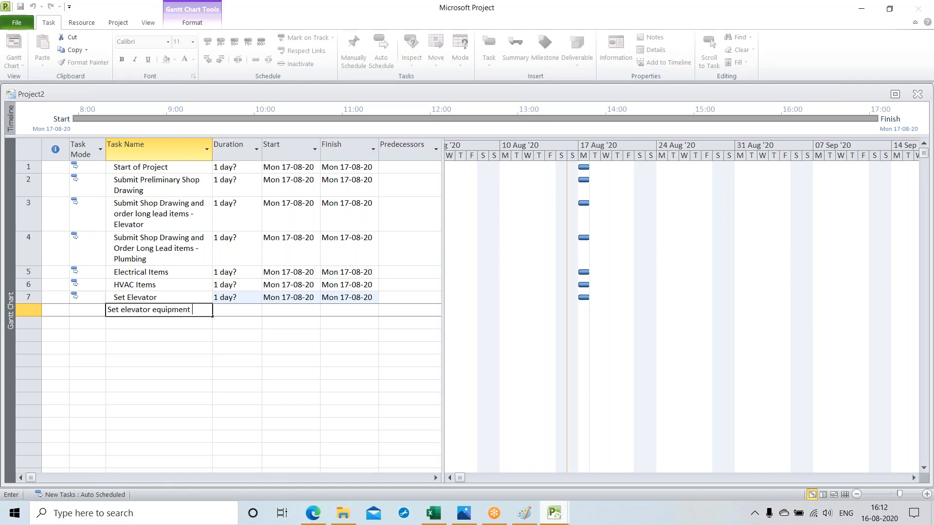
{"action": "type", "text": "in shaft"}
{"action": "key", "text": "Return"}
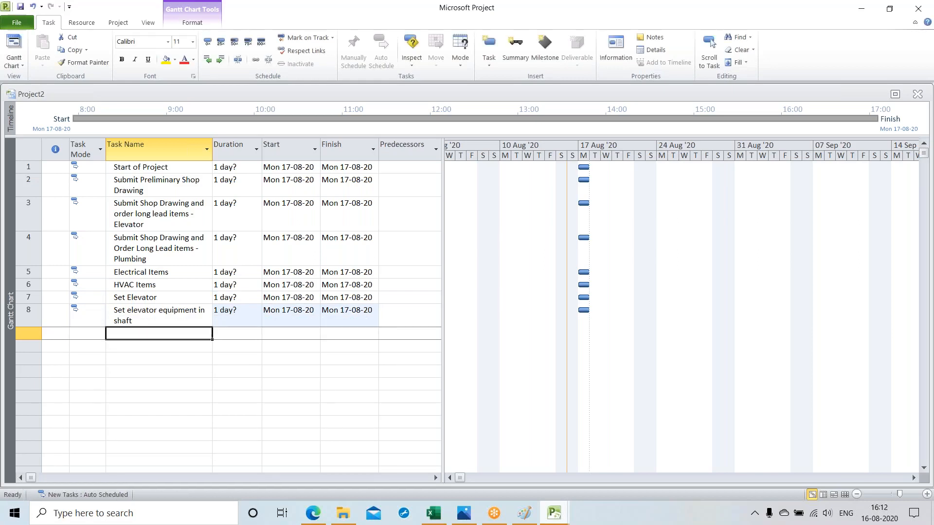
Step: Add "Rough in Plumbing at toilets" as the ninth task
{"action": "type", "text": "Rou"}
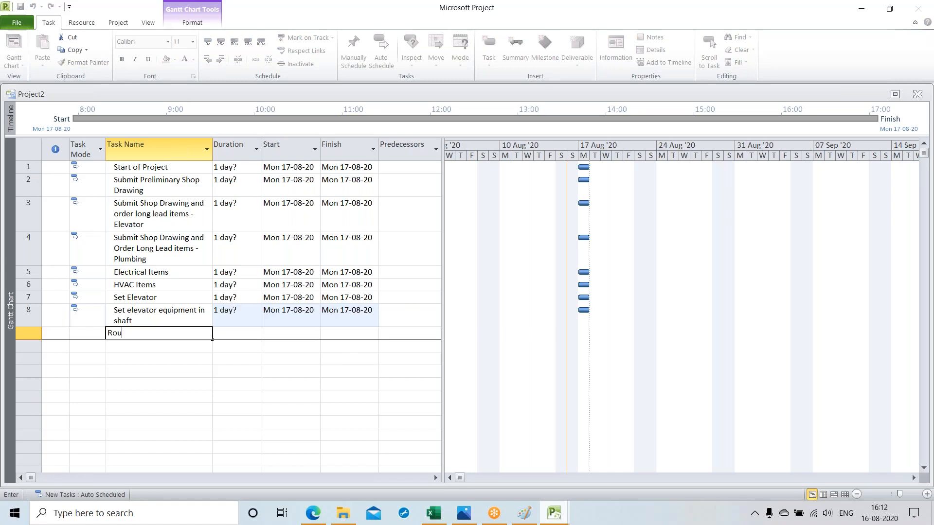
{"action": "type", "text": "gh in Plumbing at toilets"}
{"action": "key", "text": "Return"}
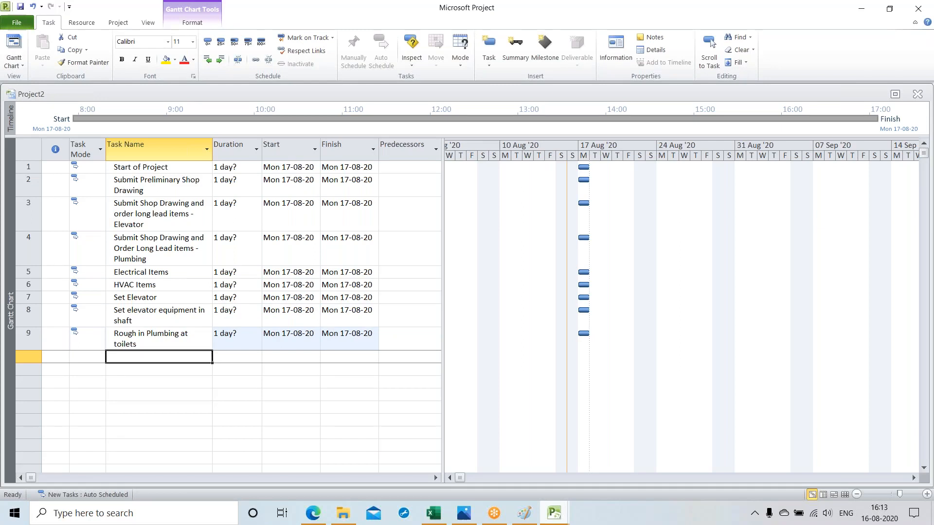
Step: Add "Rough electrical items" as the tenth task
{"action": "type", "text": "Roug"}
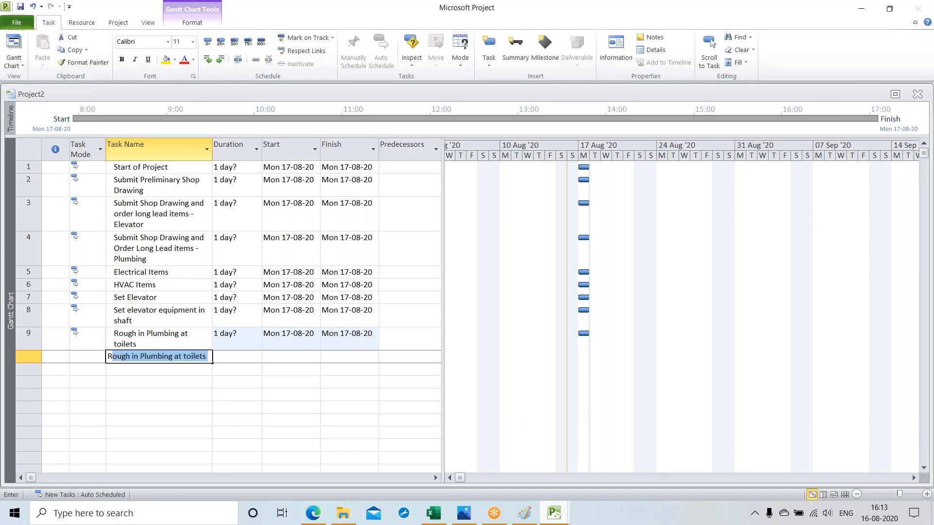
{"action": "type", "text": "n"}
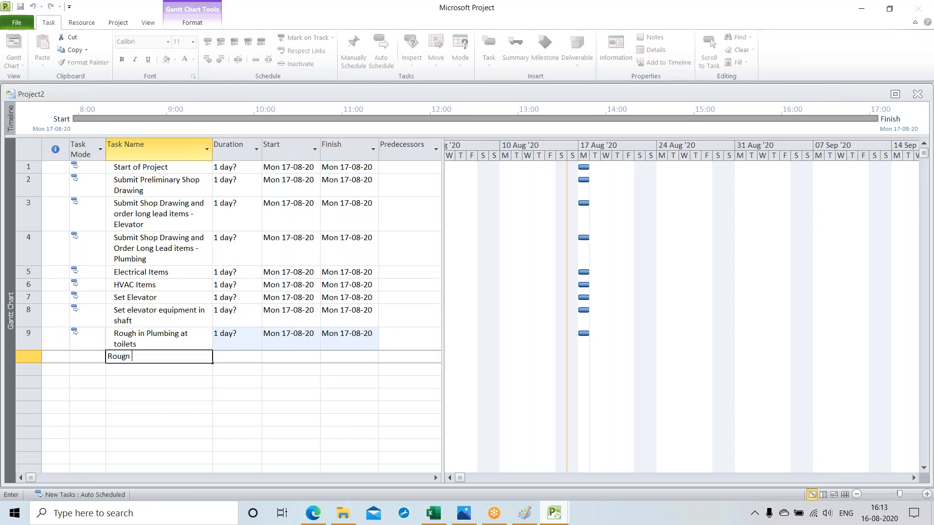
{"action": "key", "text": "BackSpace"}
{"action": "key", "text": "BackSpace"}
{"action": "type", "text": "h electrical items"}
{"action": "key", "text": "Return"}
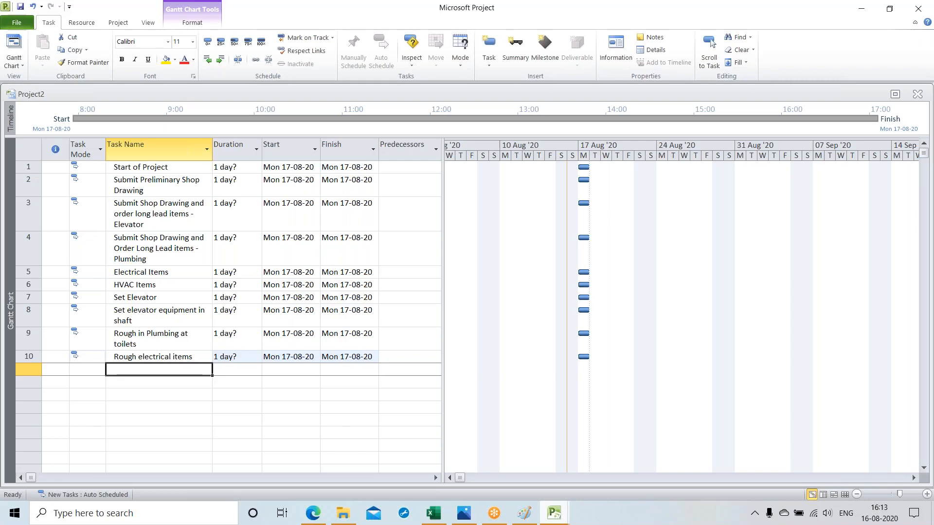
Step: Add "set Equipment" as the eleventh task
{"action": "type", "text": "set "}
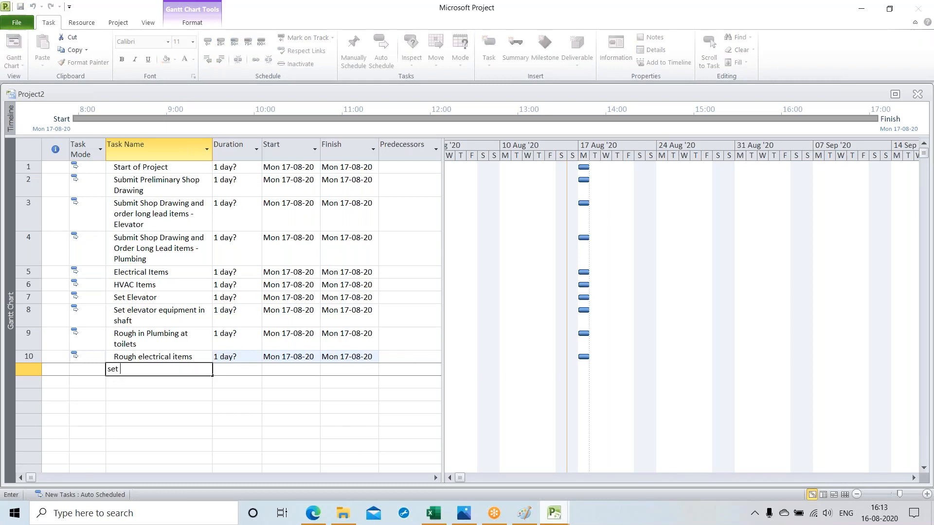
{"action": "type", "text": "Equipment"}
{"action": "key", "text": "Return"}
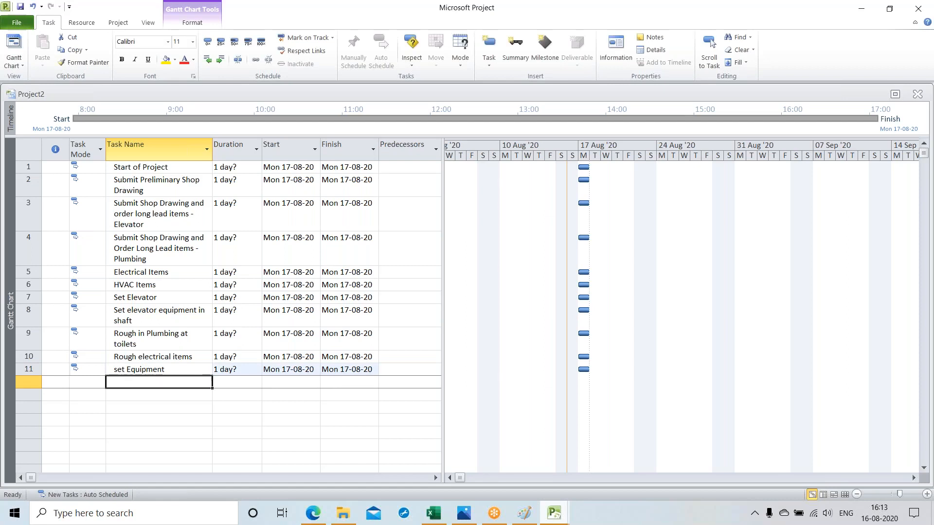
Step: Add "set equipment in mechanical room" as the twelfth task
{"action": "type", "text": "s"}
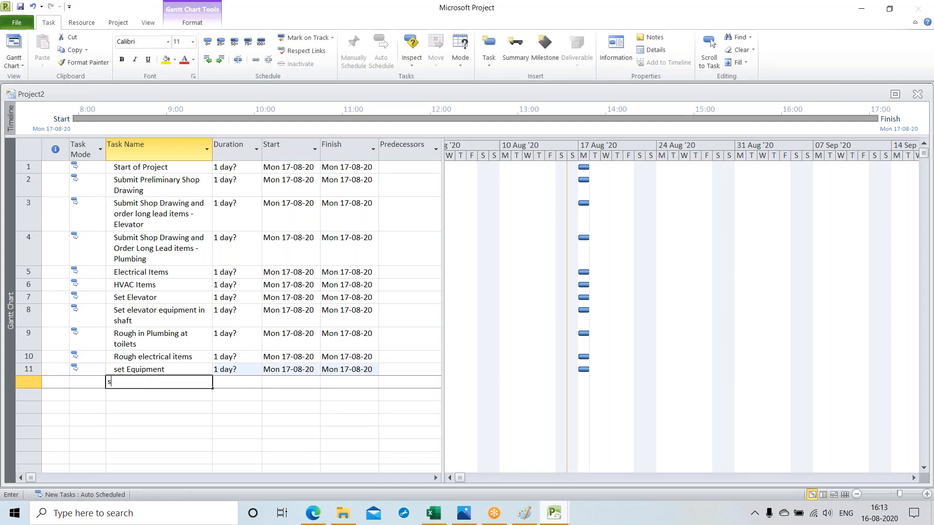
{"action": "type", "text": "et "}
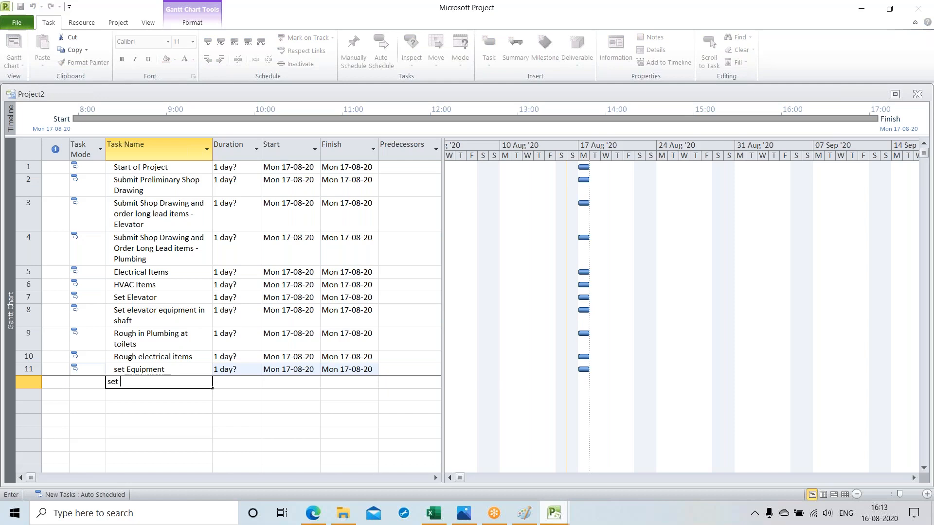
{"action": "type", "text": "equipment in mechanic"}
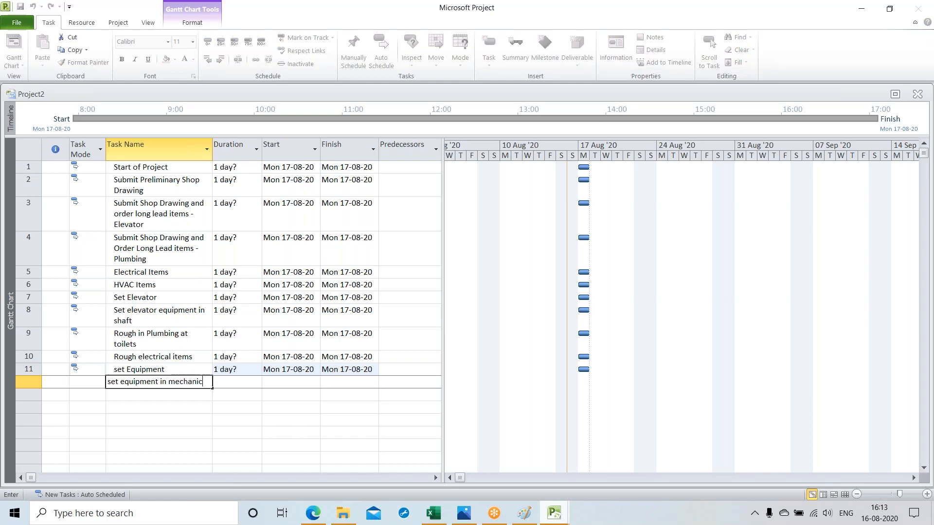
{"action": "type", "text": "al room"}
{"action": "key", "text": "Return"}
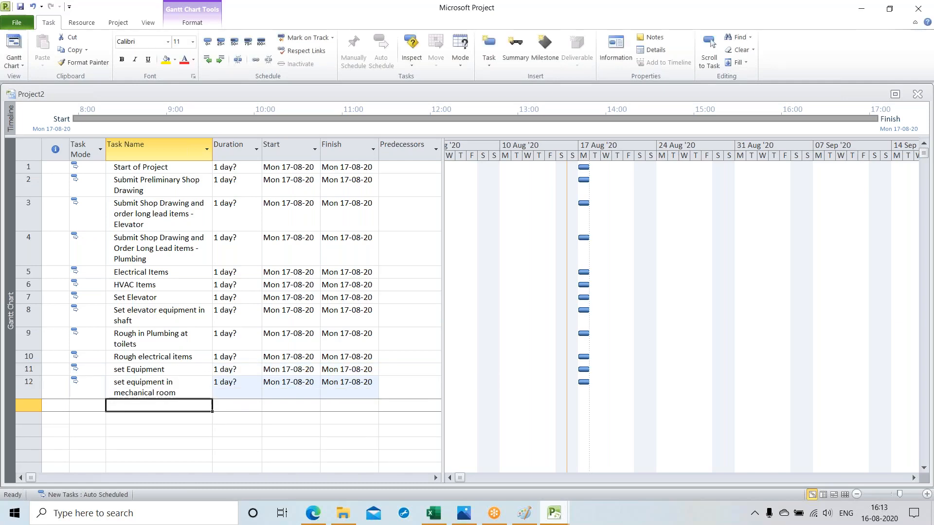
Step: Add "pull wire in conduit" as the thirteenth task
{"action": "type", "text": "pul"}
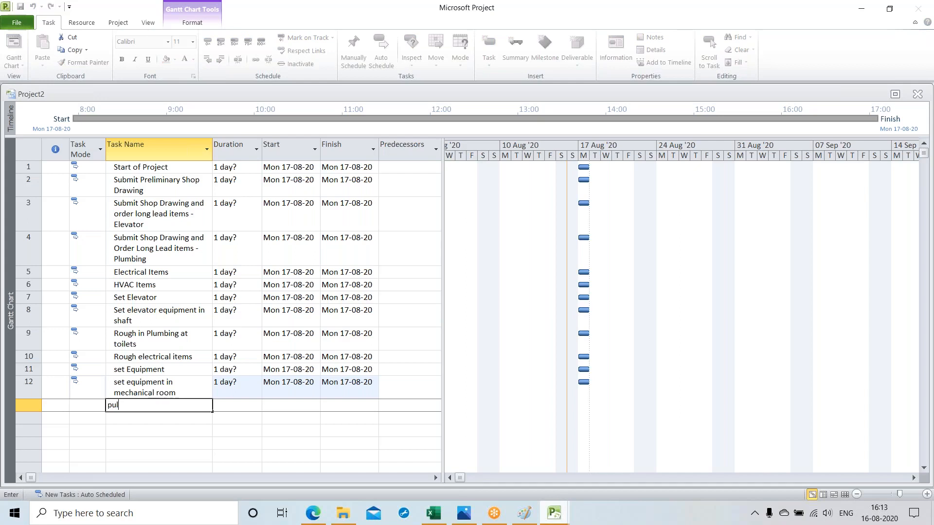
{"action": "type", "text": "l wire in conduit"}
{"action": "key", "text": "Return"}
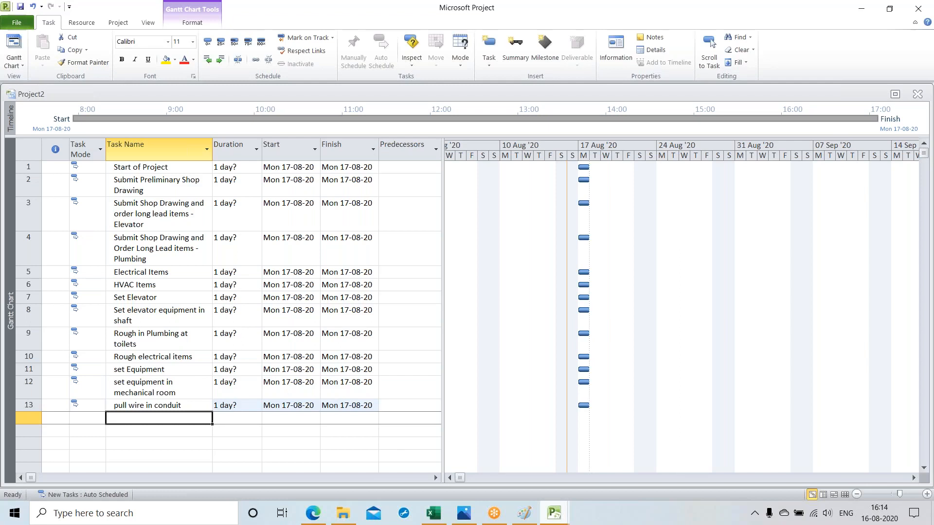
Step: Add "instal duct in building" as the fourteenth task
{"action": "type", "text": "in"}
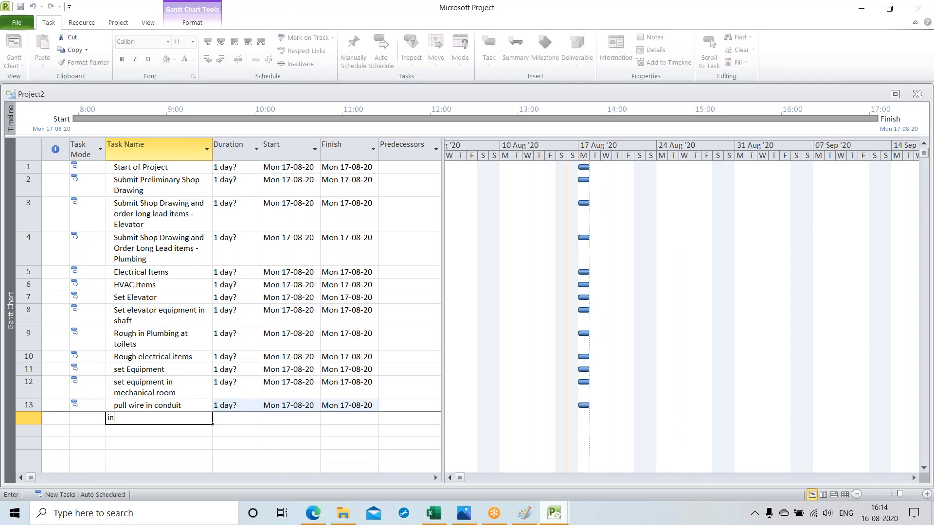
{"action": "type", "text": "stal duct in building"}
{"action": "key", "text": "Return"}
Step: Add "finish of project" as the fifteenth and closing task
{"action": "type", "text": "f"}
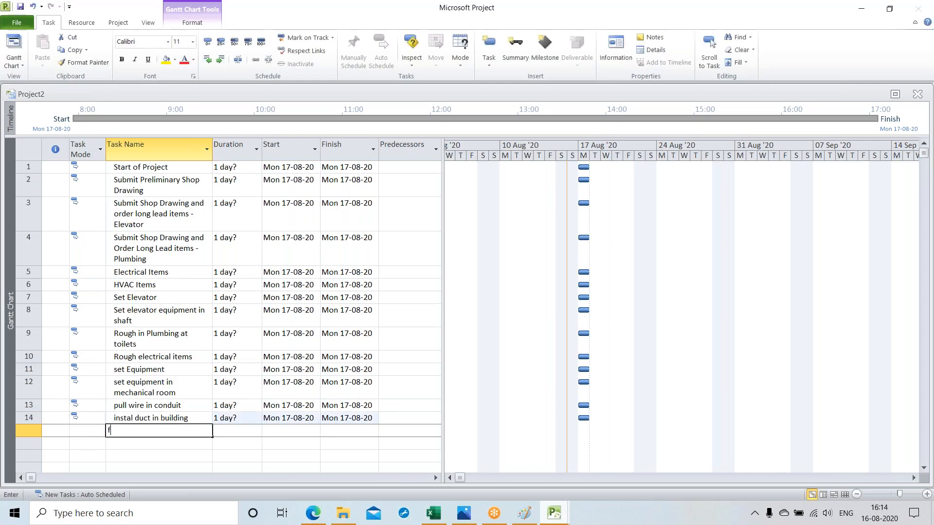
{"action": "type", "text": "inish "}
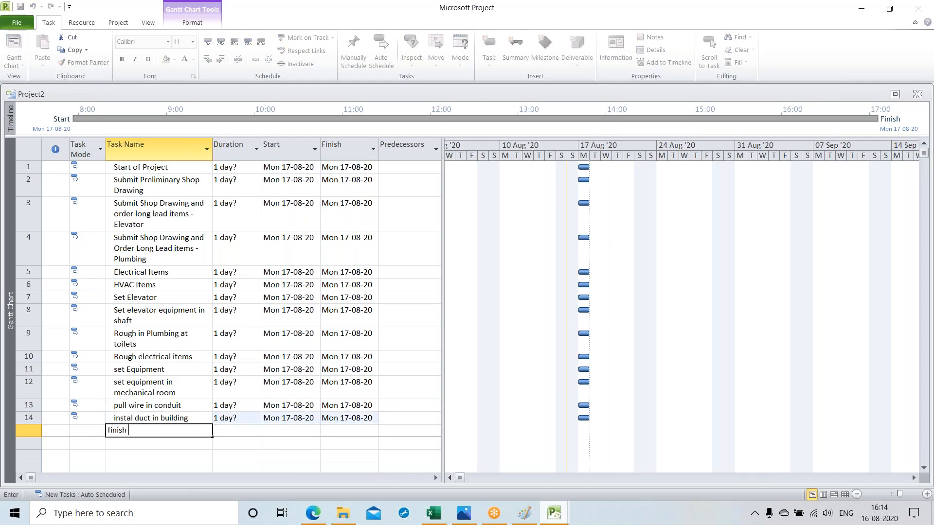
{"action": "type", "text": "of project"}
{"action": "key", "text": "Return"}
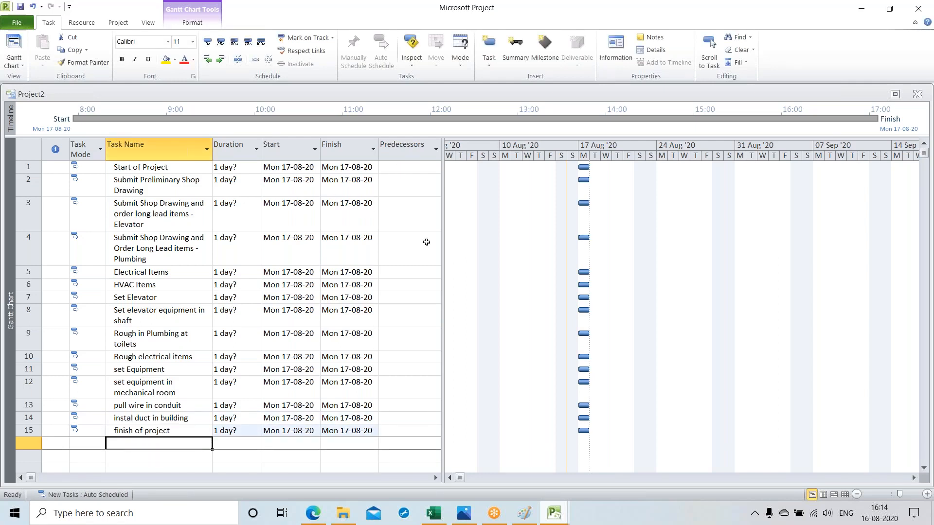
Step: Widen the task table beside the chart and set task 3 as the predecessor of the plumbing shop drawing task
{"action": "left_click_drag", "start_coordinate": [443, 235], "coordinate": [480, 239]}
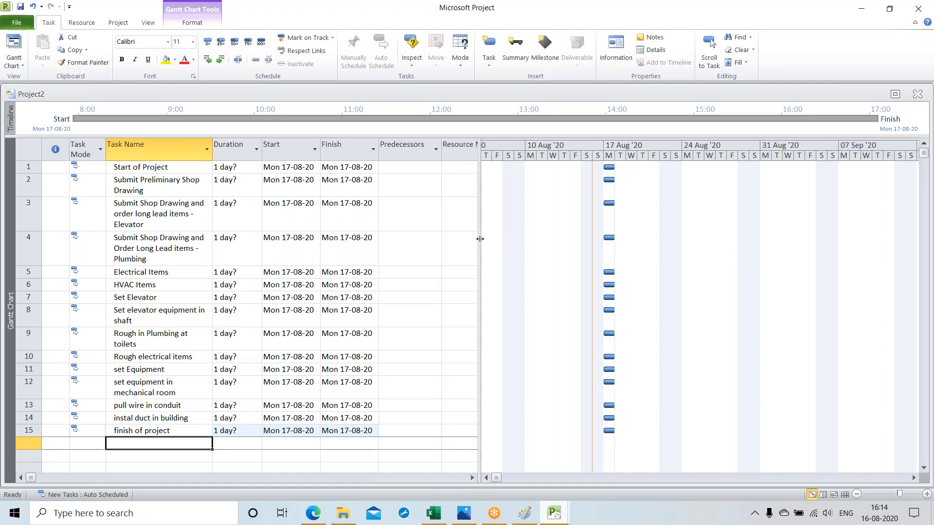
{"action": "left_click", "coordinate": [175, 187]}
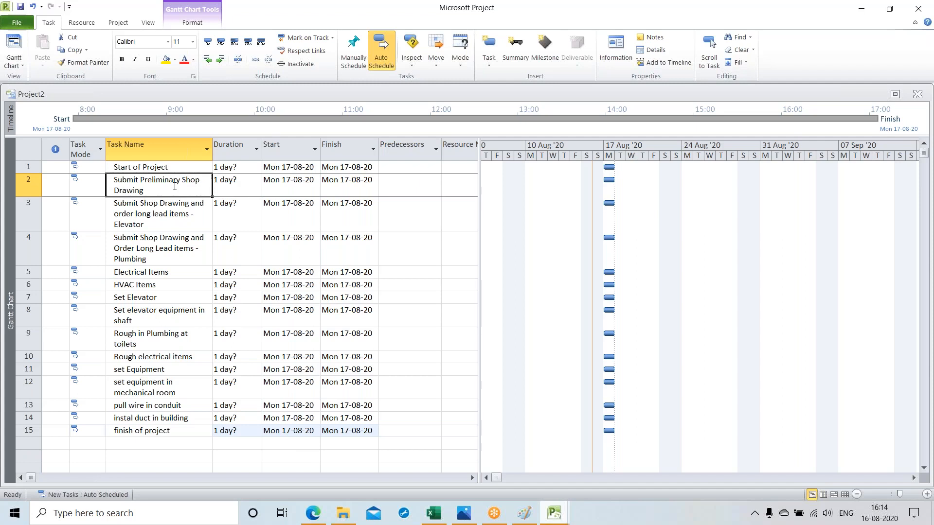
{"action": "left_click", "coordinate": [163, 218]}
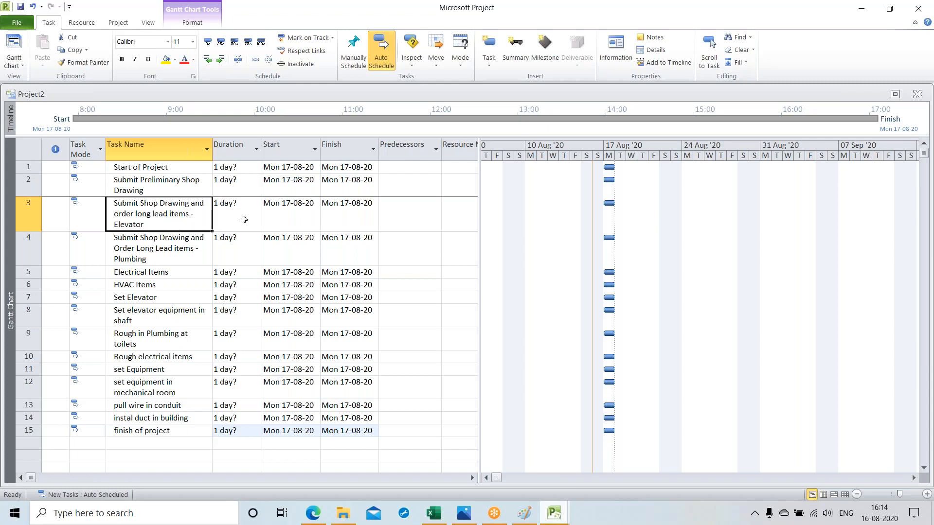
{"action": "left_click", "coordinate": [404, 252]}
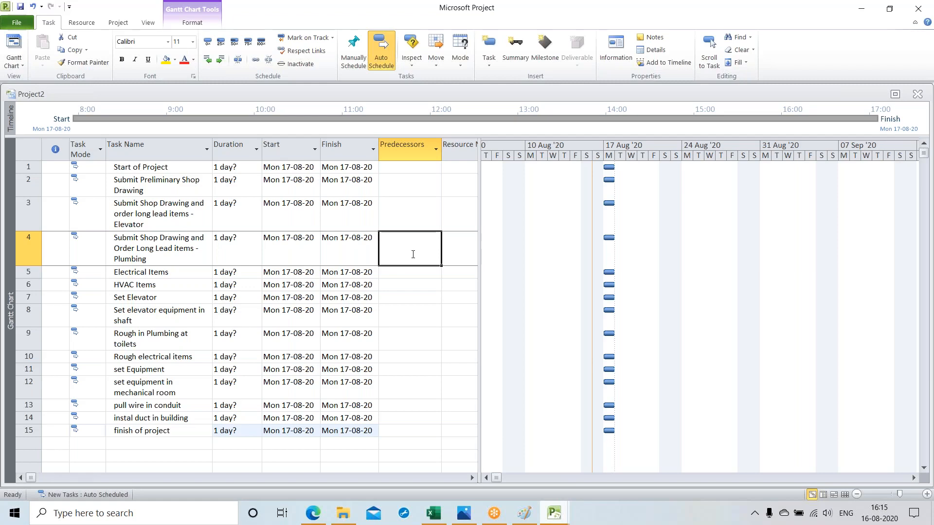
{"action": "type", "text": "3"}
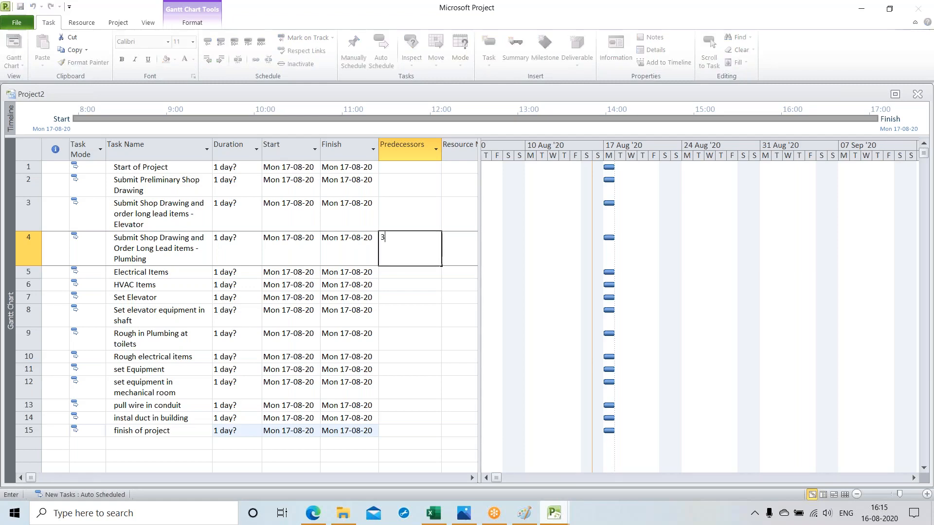
{"action": "key", "text": "Return"}
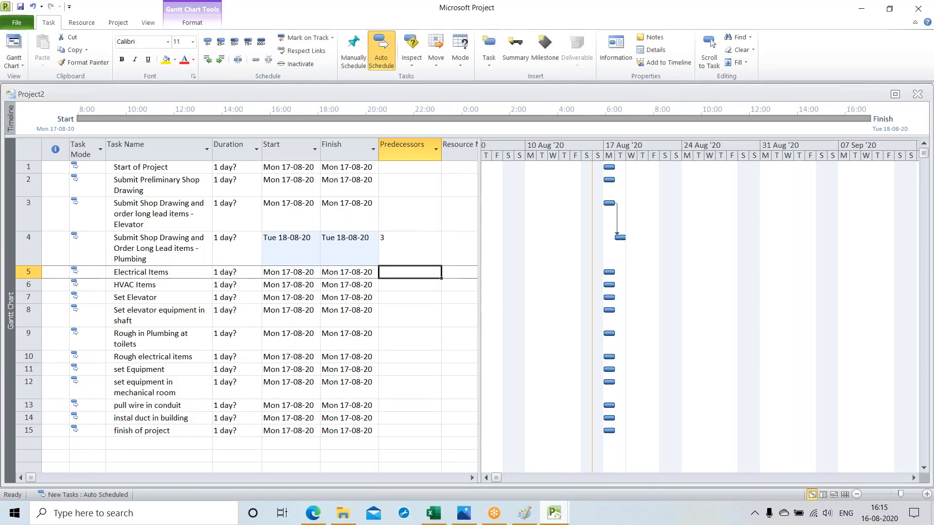
Step: Set task 4 as the predecessor of "Electrical Items" and task 5 as the predecessor of "HVAC Items"
{"action": "type", "text": "4"}
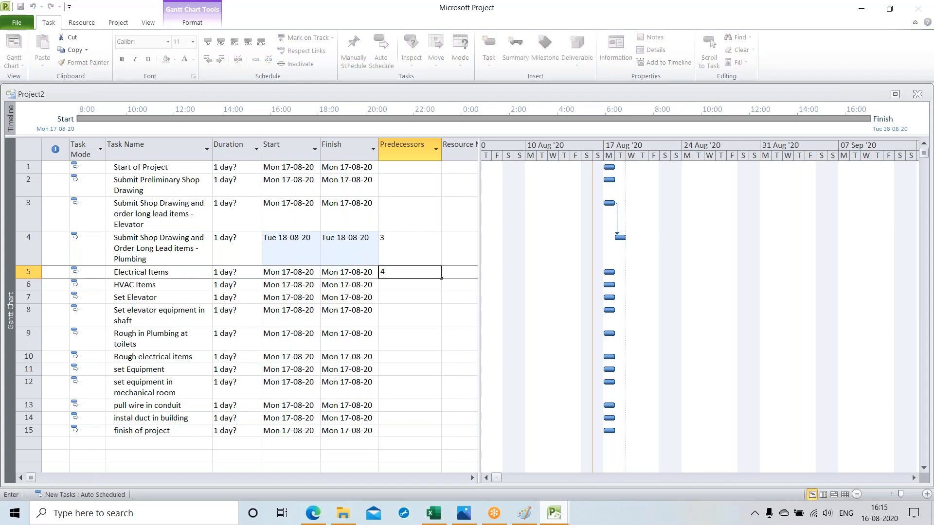
{"action": "key", "text": "Return"}
{"action": "type", "text": "5"}
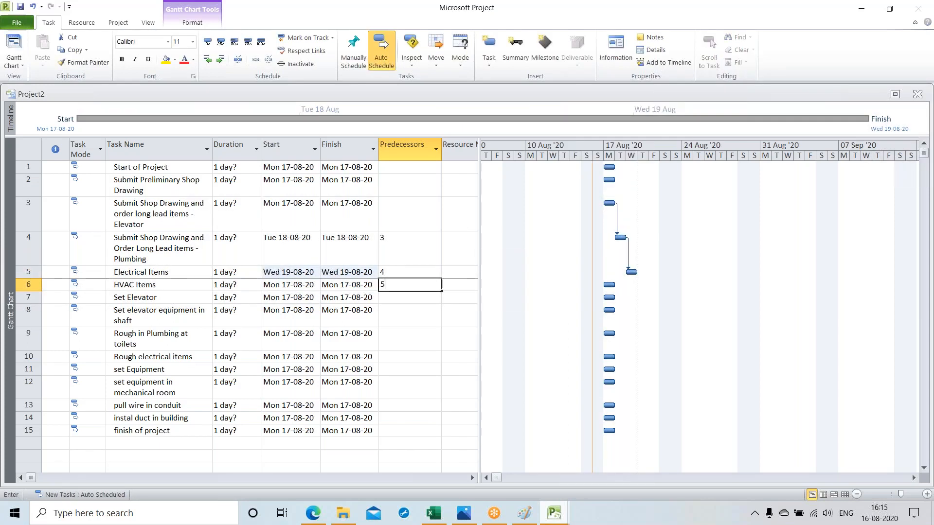
{"action": "key", "text": "Return"}
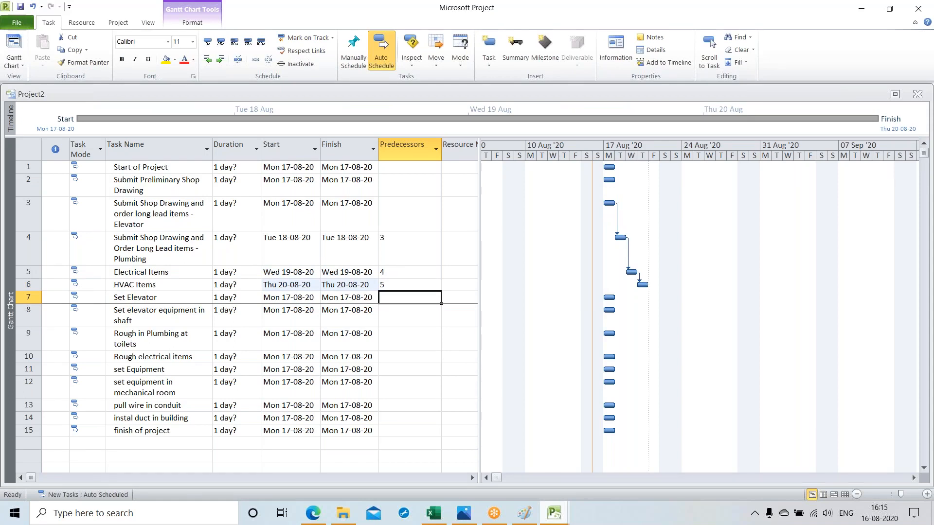
Step: Set predecessor 6 for "Set elevator equipment in shaft" and predecessor 8 for "Rough in Plumbing at toilets", leaving "Set Elevator" without one
{"action": "key", "text": "Return"}
{"action": "type", "text": "6"}
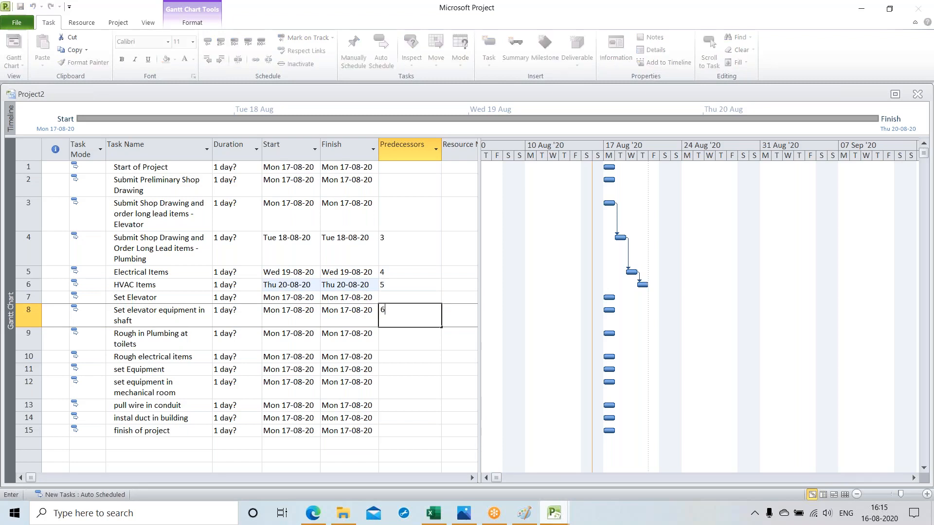
{"action": "key", "text": "Return"}
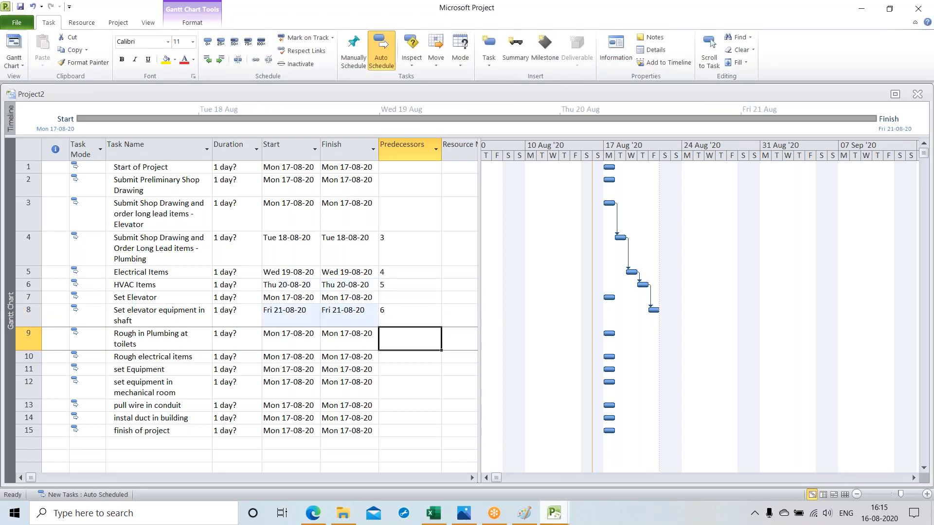
{"action": "type", "text": "8"}
{"action": "key", "text": "Return"}
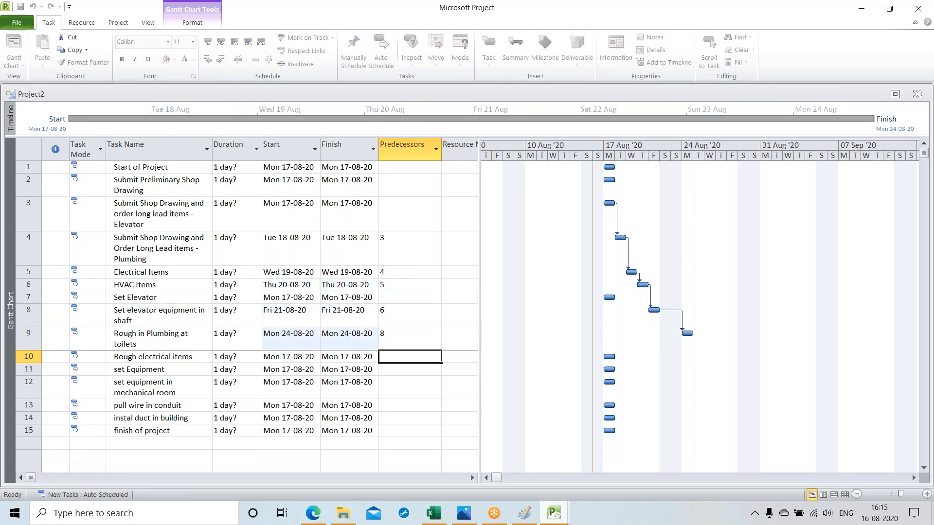
Step: Set predecessors 8,9 for "Rough electrical items" and predecessor 10 for "set equipment in mechanical room", leaving "set Equipment" without one
{"action": "type", "text": "8,9"}
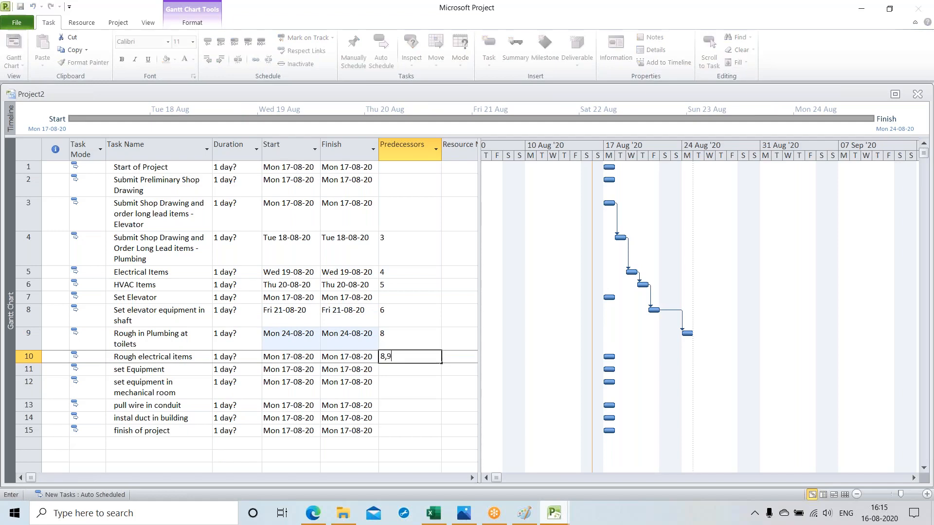
{"action": "key", "text": "Return"}
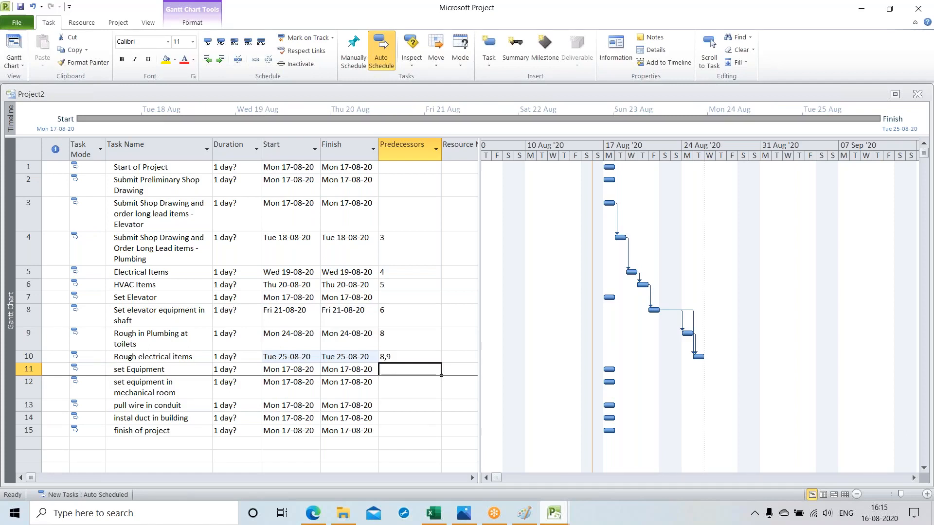
{"action": "key", "text": "Down"}
{"action": "type", "text": "10"}
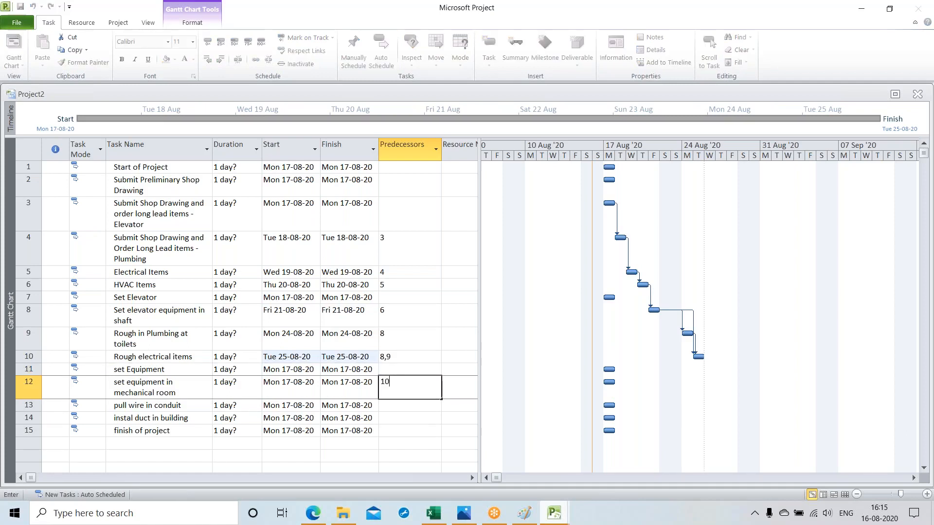
{"action": "key", "text": "Return"}
Step: Chain the last three tasks by setting predecessors 12, 13 and 14 for "pull wire in conduit", "instal duct in building" and "finish of project"
{"action": "type", "text": "12"}
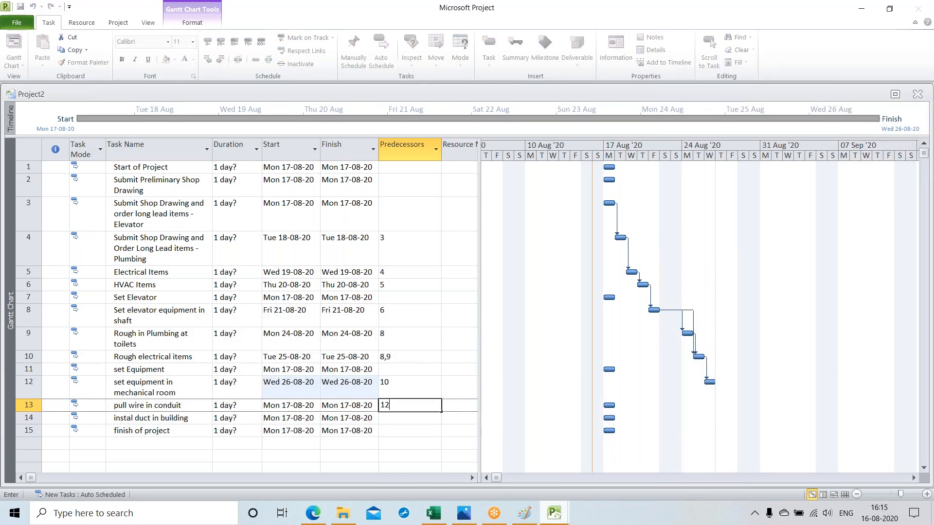
{"action": "key", "text": "Return"}
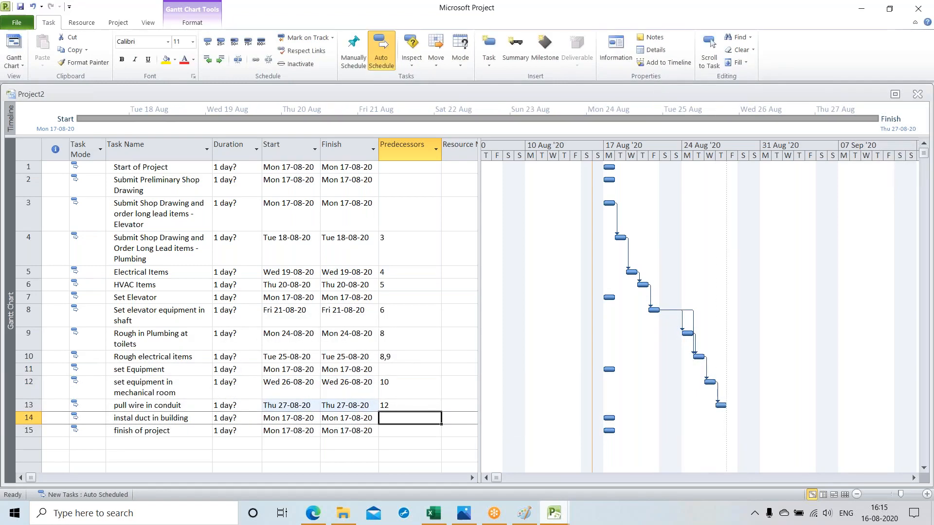
{"action": "type", "text": "13"}
{"action": "key", "text": "Return"}
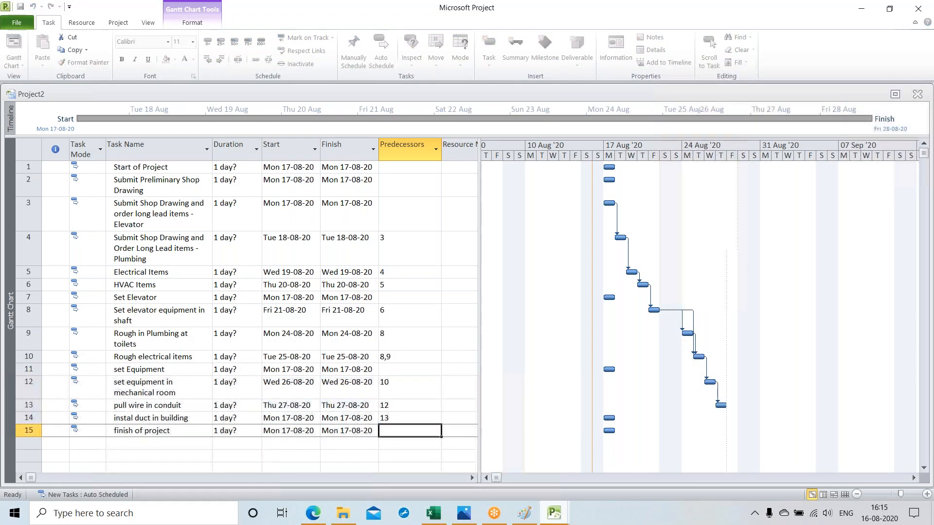
{"action": "type", "text": "14"}
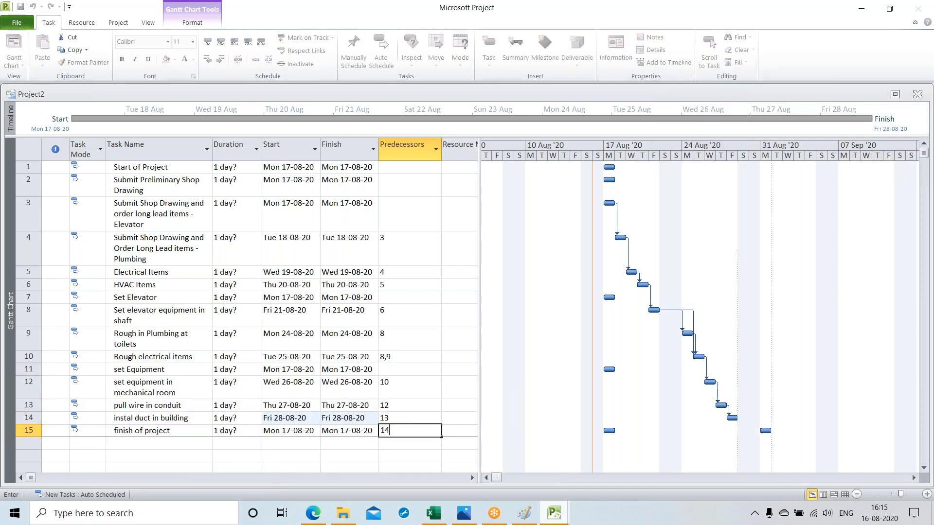
{"action": "key", "text": "Return"}
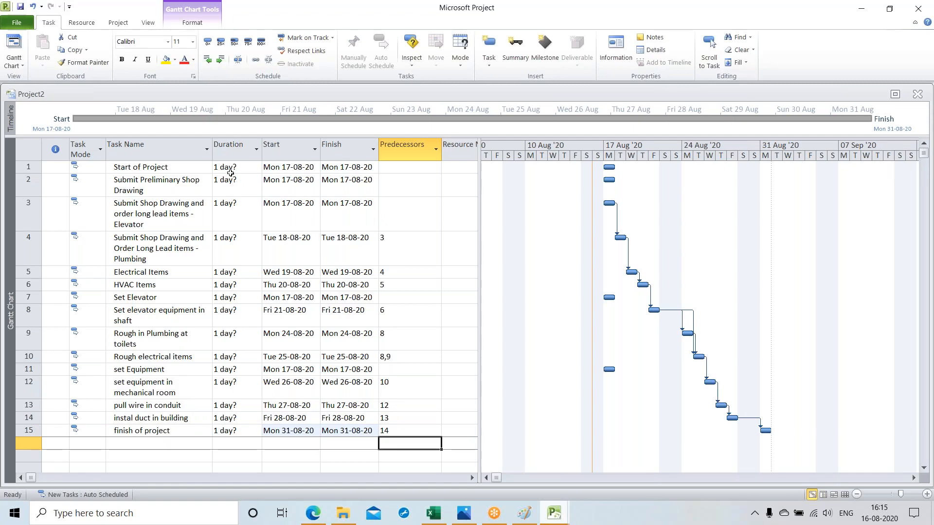
Step: Set the duration of the "Start of Project" task to 0 days, making it a milestone
{"action": "left_click", "coordinate": [247, 169]}
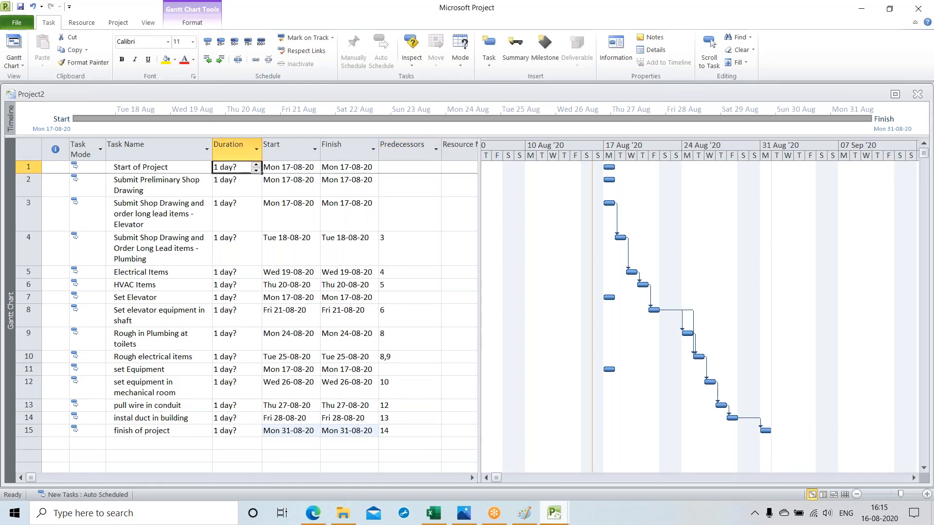
{"action": "left_click", "coordinate": [255, 171]}
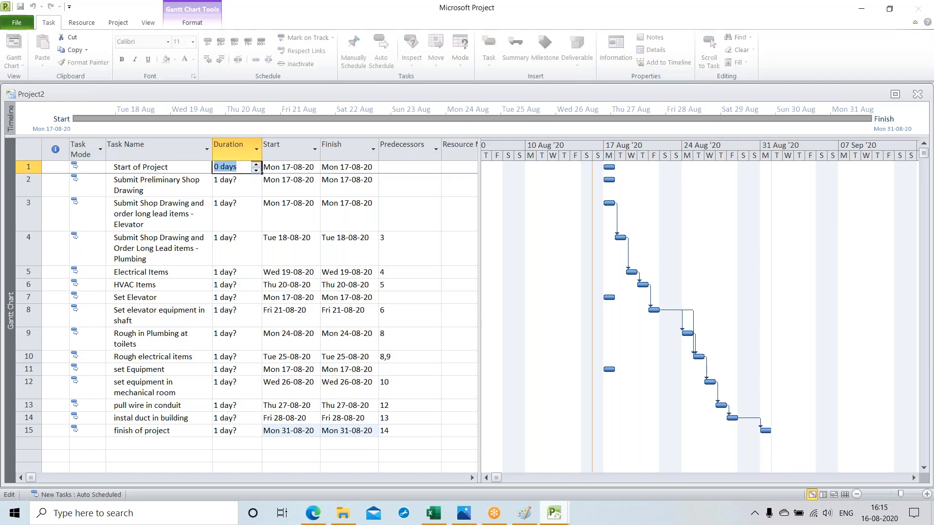
{"action": "key", "text": "Return"}
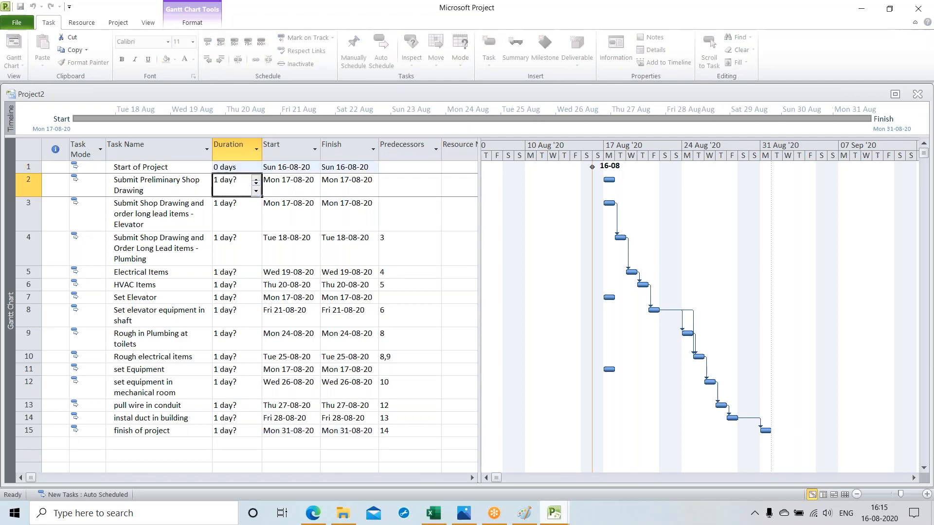
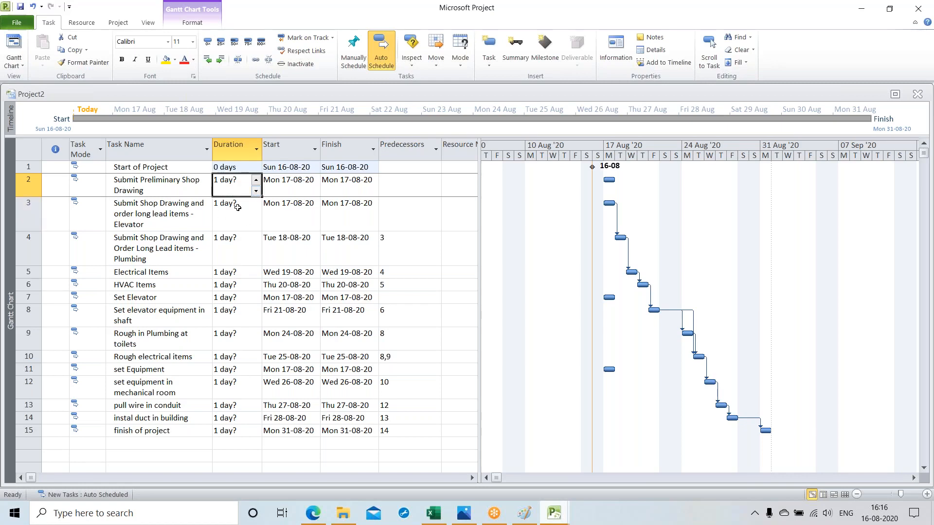
Step: Set the duration of "Submit Shop Drawing and order long lead items - Elevator" to 6 days
{"action": "left_click", "coordinate": [232, 213]}
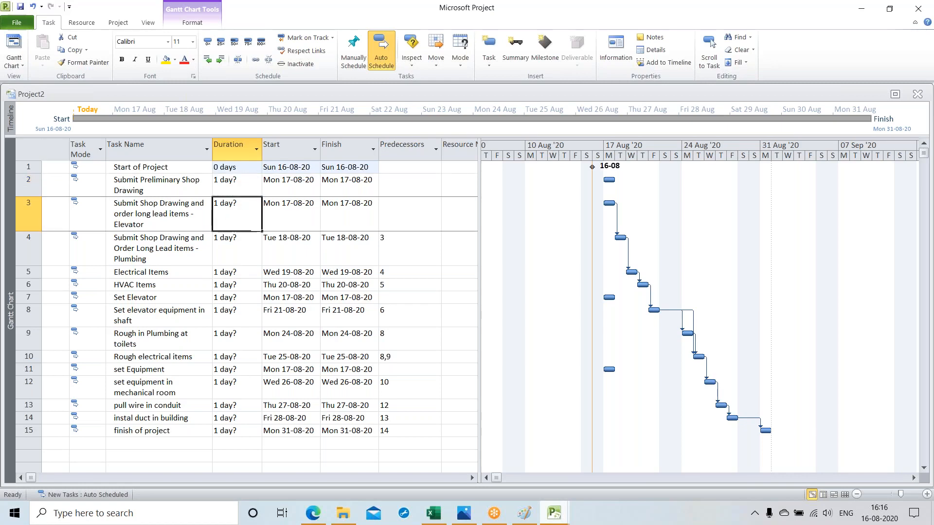
{"action": "left_click", "coordinate": [256, 206]}
{"action": "left_click", "coordinate": [256, 207]}
{"action": "left_click", "coordinate": [256, 206]}
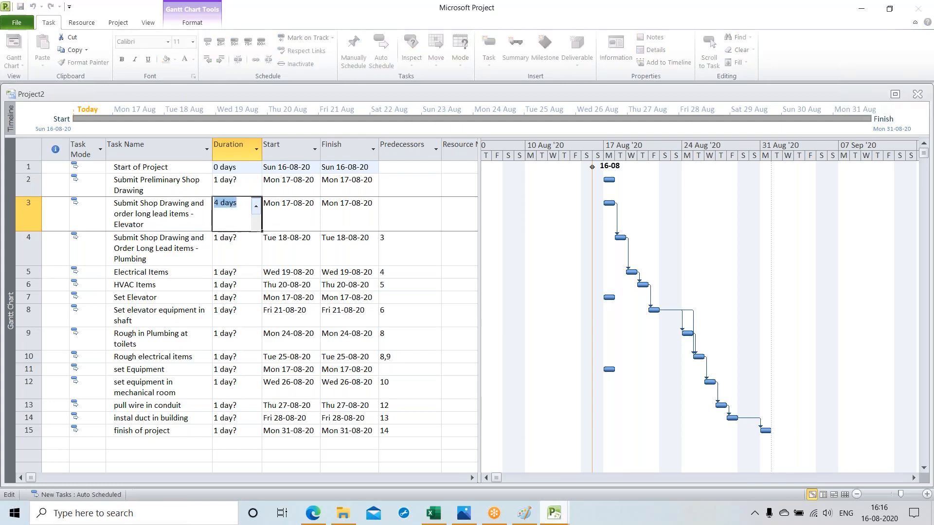
{"action": "left_click", "coordinate": [256, 206]}
{"action": "left_click", "coordinate": [255, 207]}
{"action": "key", "text": "Return"}
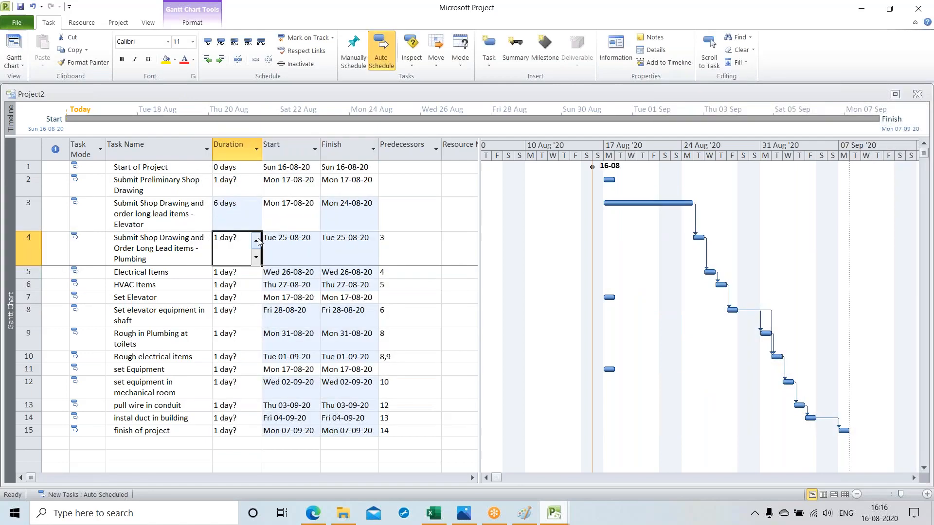
Step: Set the duration of "Submit Shop Drawing and Order Long Lead items - Plumbing" to 7 days
{"action": "left_click", "coordinate": [256, 240]}
{"action": "left_click", "coordinate": [256, 240]}
{"action": "left_click", "coordinate": [256, 240]}
{"action": "left_click", "coordinate": [256, 240]}
{"action": "left_click", "coordinate": [255, 240]}
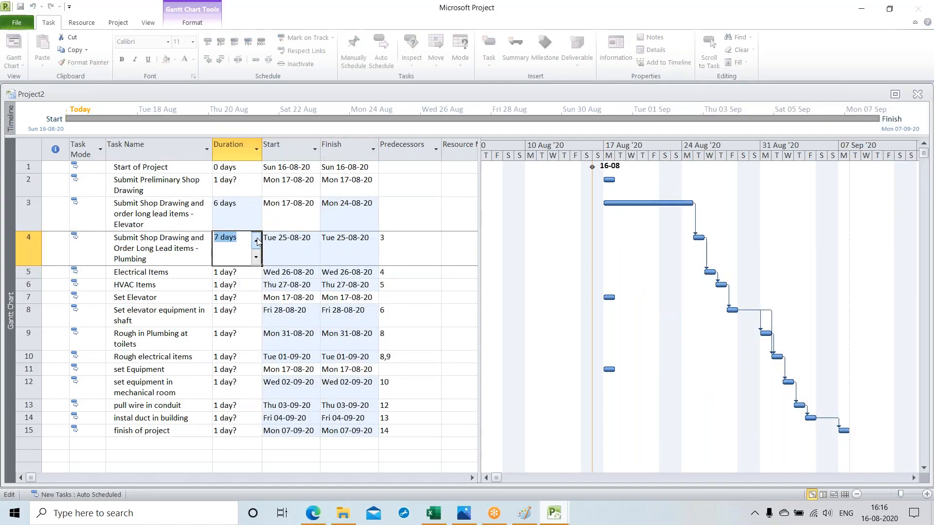
Step: Set the durations of "Electrical Items" to 5 days and "HVAC Items" to 4 days
{"action": "left_click", "coordinate": [236, 275]}
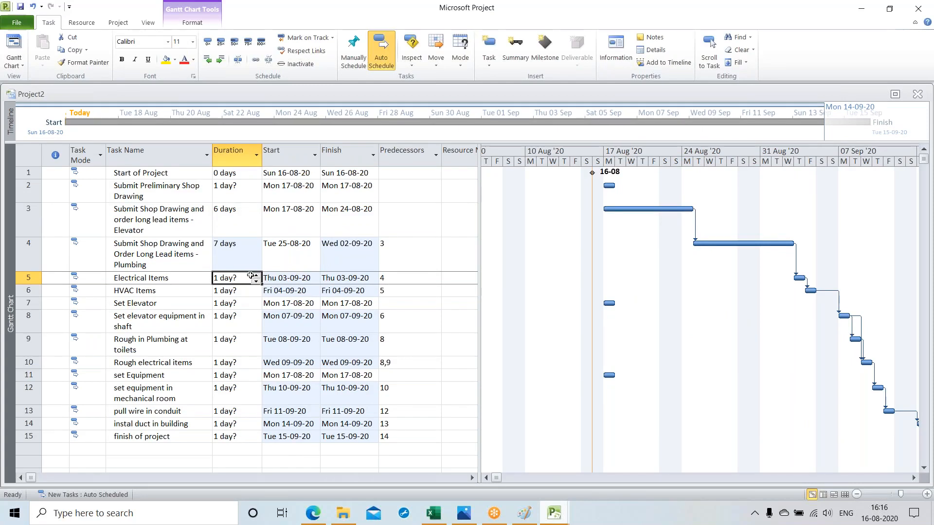
{"action": "left_click", "coordinate": [257, 276]}
{"action": "left_click", "coordinate": [256, 276]}
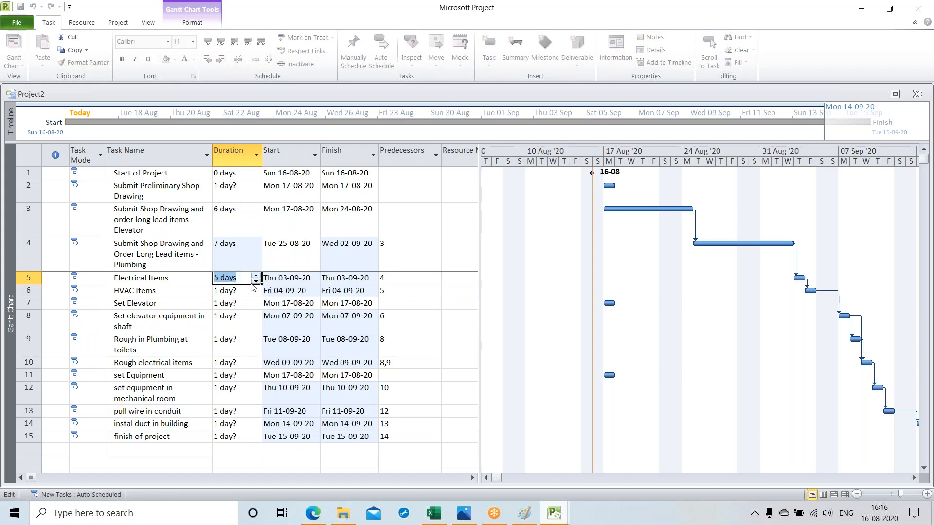
{"action": "key", "text": "Return"}
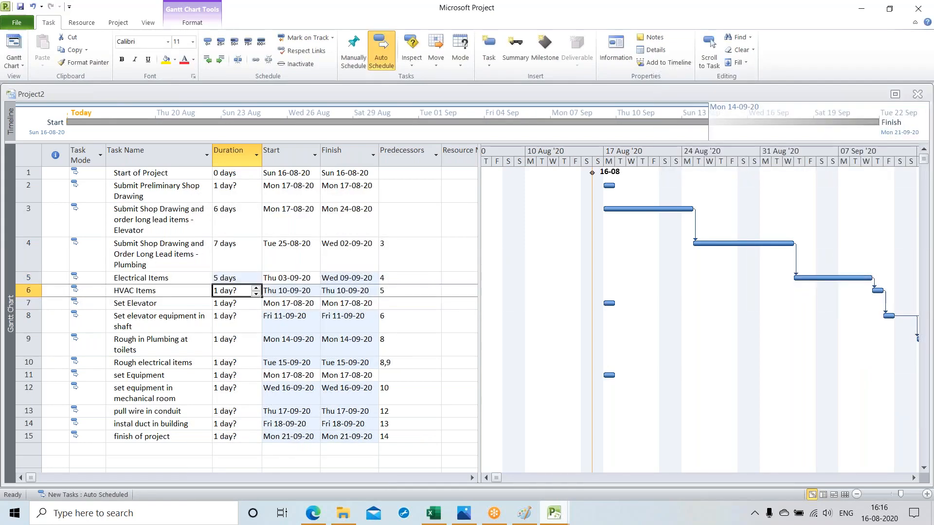
{"action": "left_click", "coordinate": [257, 288]}
{"action": "left_click", "coordinate": [256, 289]}
{"action": "left_click", "coordinate": [256, 288]}
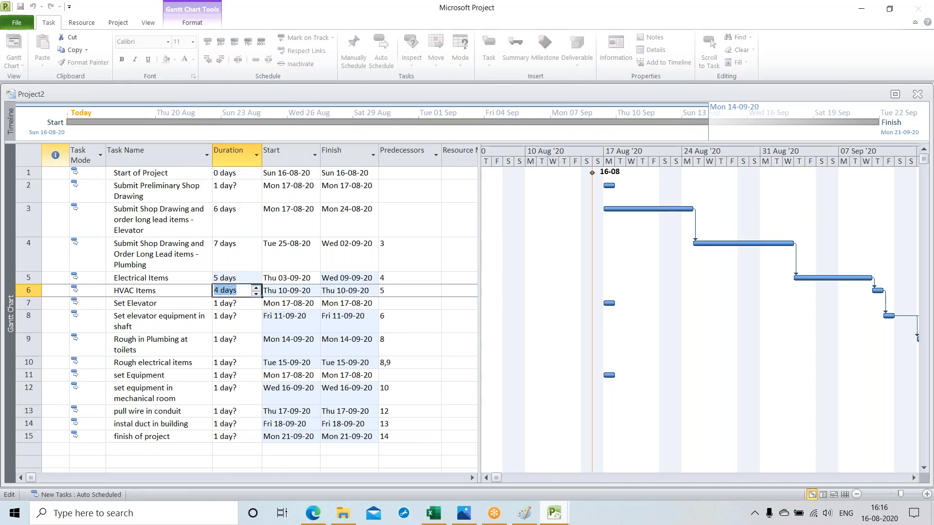
Step: Indent the Elevator and Plumbing shop drawing tasks and "Electrical Items" one level as subtasks of "Submit Preliminary Shop Drawing"
{"action": "left_click", "coordinate": [55, 219]}
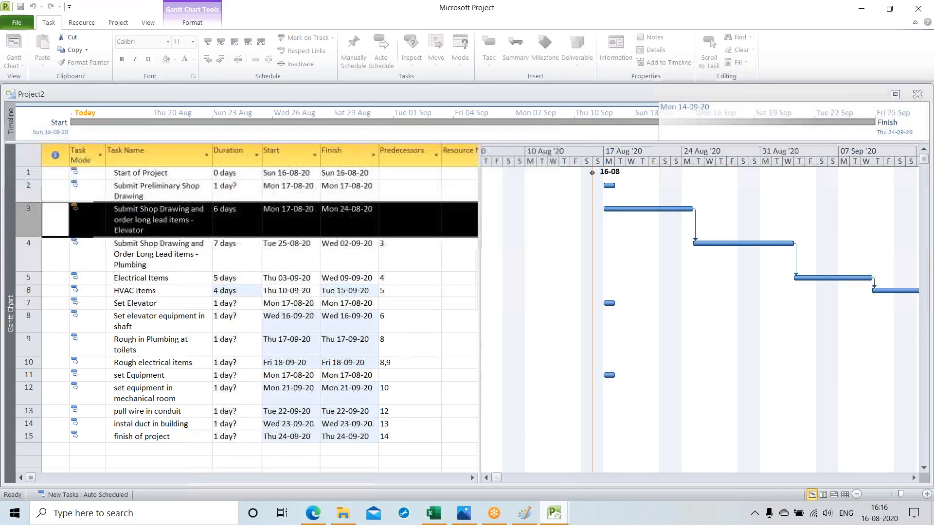
{"action": "left_click", "coordinate": [221, 60]}
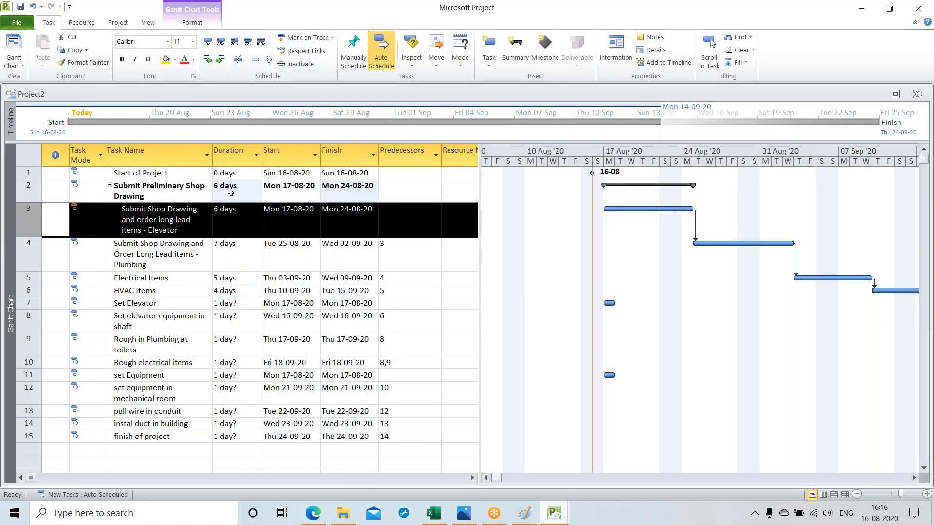
{"action": "left_click", "coordinate": [29, 252]}
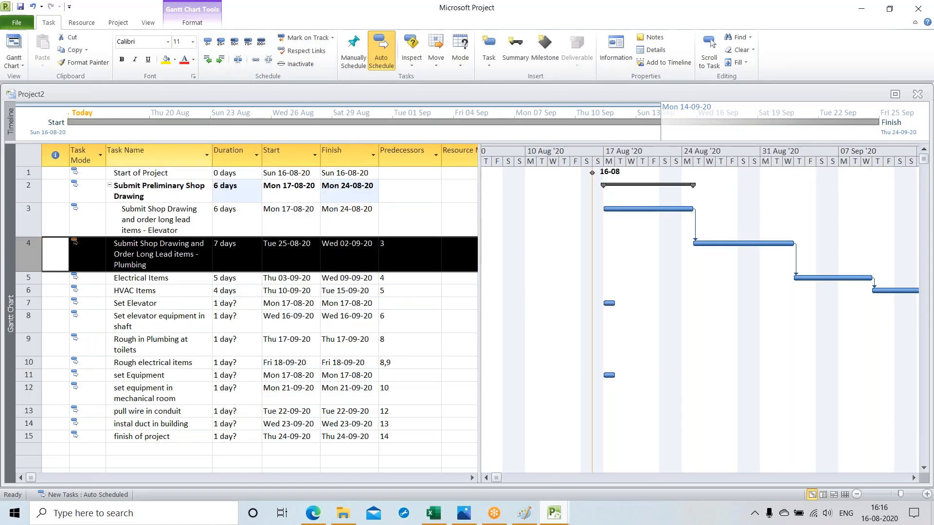
{"action": "left_click", "coordinate": [222, 59]}
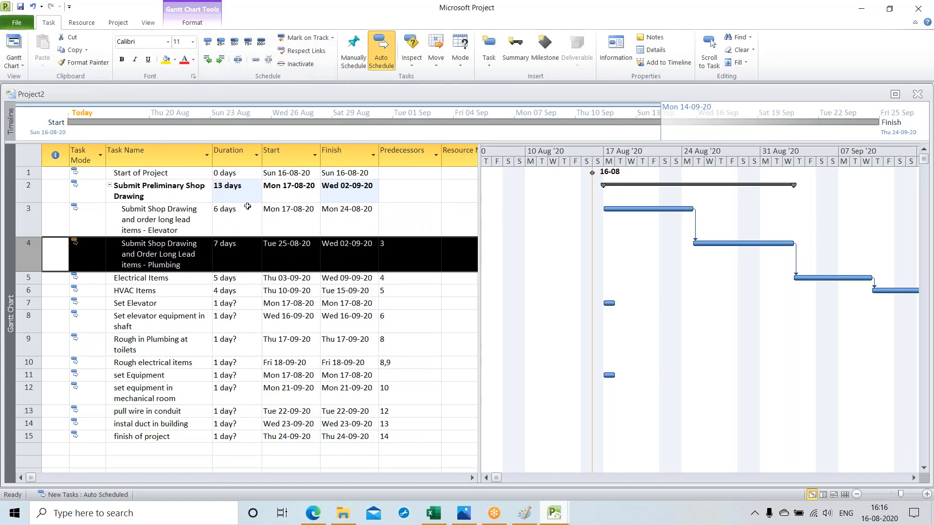
{"action": "left_click", "coordinate": [25, 278]}
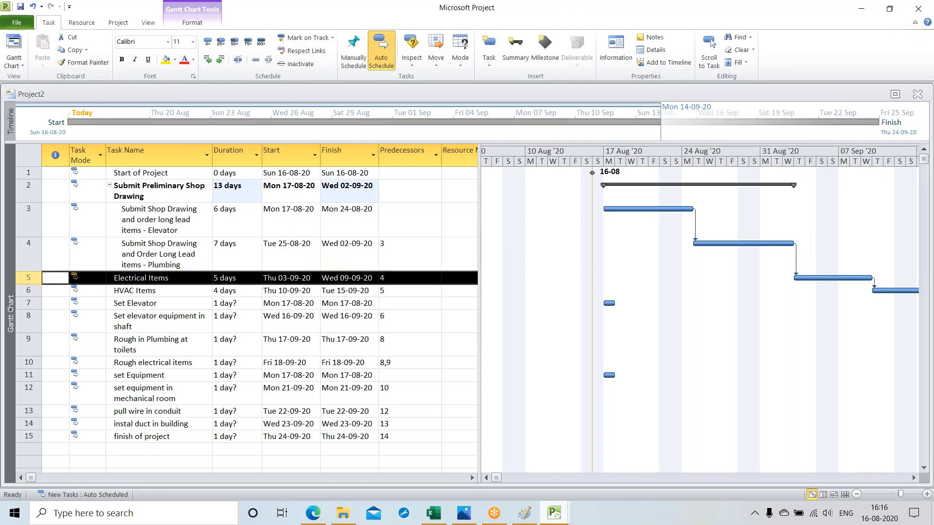
{"action": "left_click", "coordinate": [220, 59]}
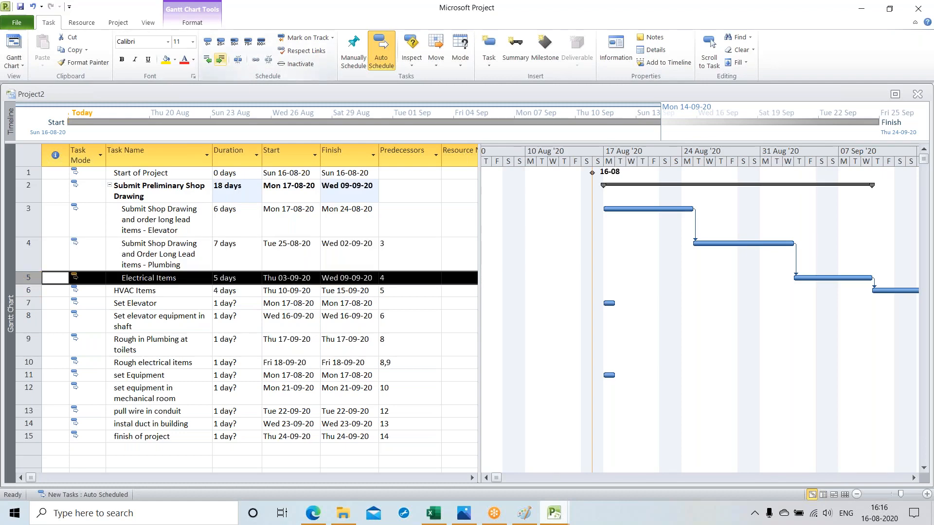
{"action": "left_click", "coordinate": [220, 59]}
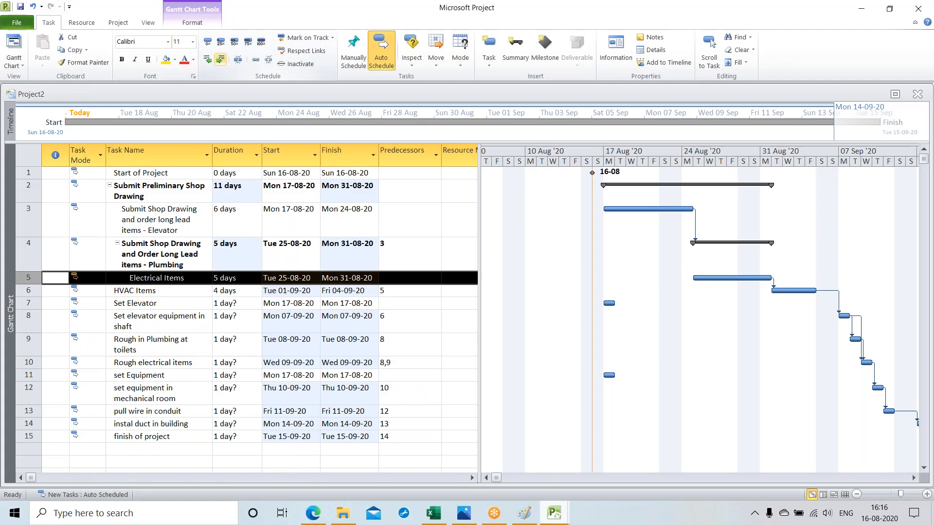
{"action": "left_click", "coordinate": [207, 61]}
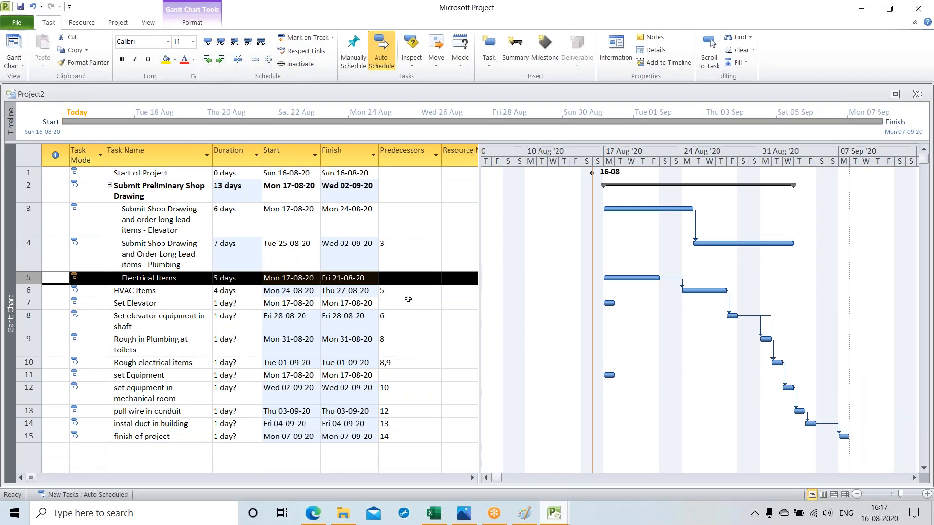
{"action": "left_click", "coordinate": [394, 278]}
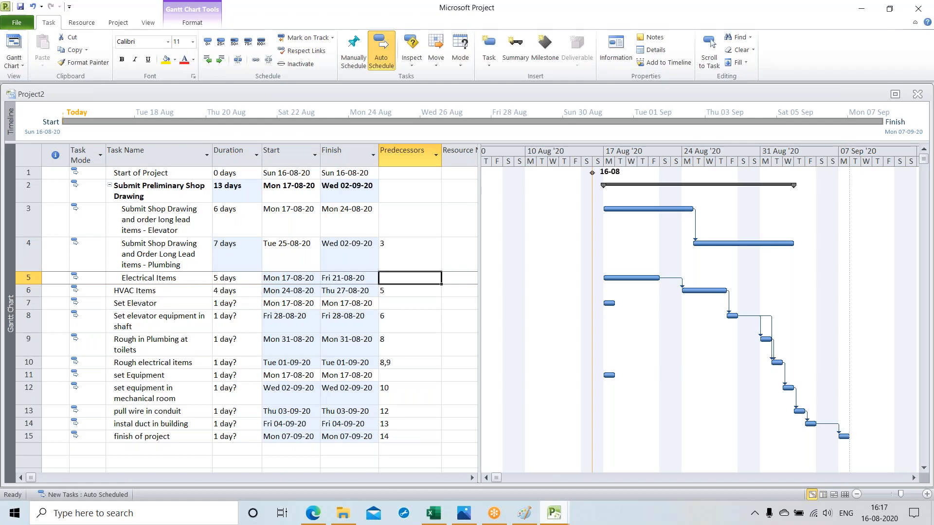
{"action": "type", "text": "4"}
{"action": "key", "text": "Return"}
{"action": "key", "text": "Return"}
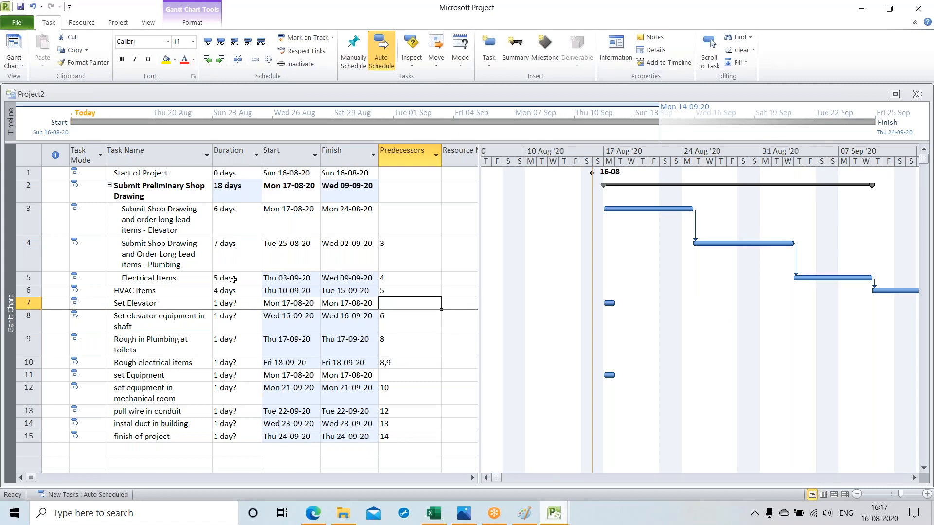
Step: Indent "HVAC Items" and "Set Elevator" one level under "Submit Preliminary Shop Drawing"
{"action": "left_click", "coordinate": [29, 290]}
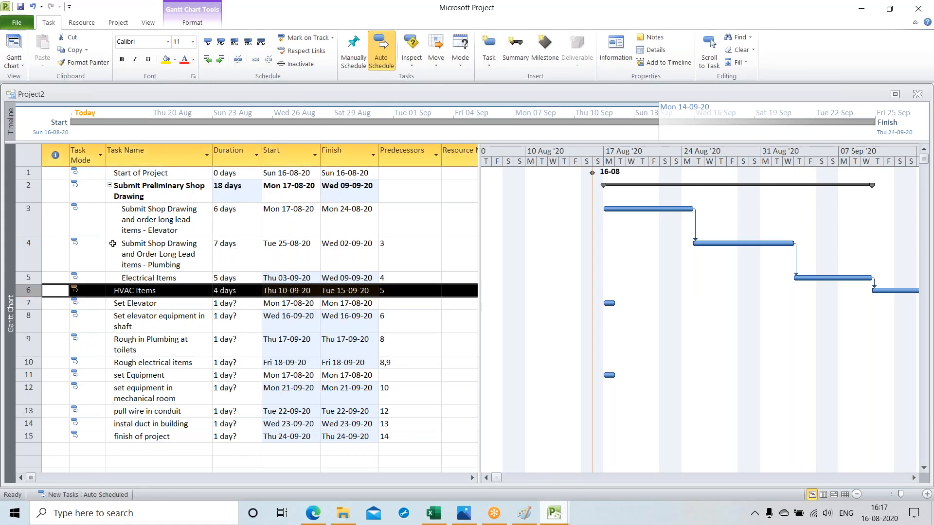
{"action": "left_click", "coordinate": [222, 60]}
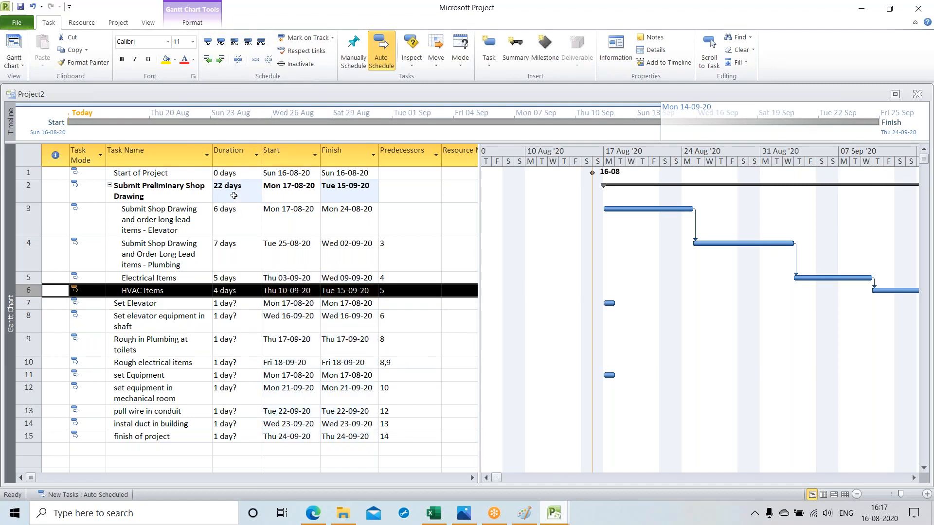
{"action": "left_click", "coordinate": [29, 303]}
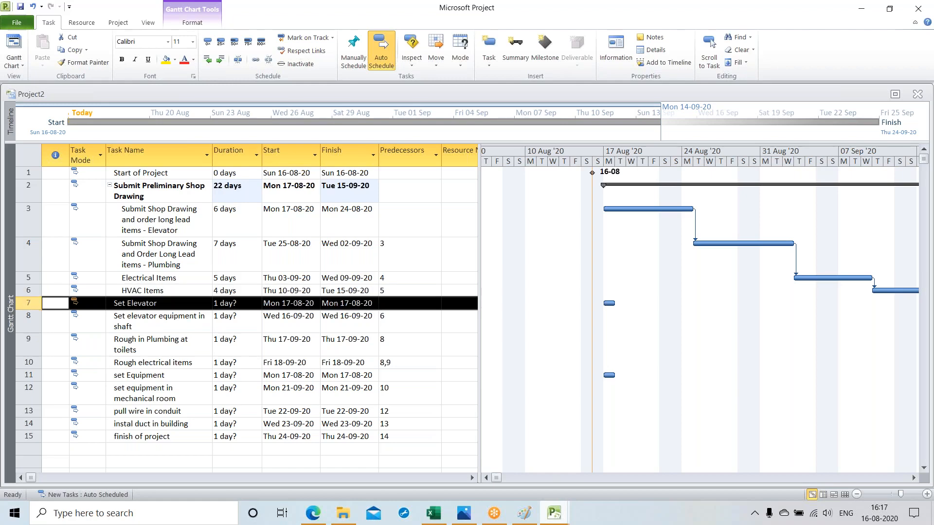
{"action": "left_click", "coordinate": [220, 60]}
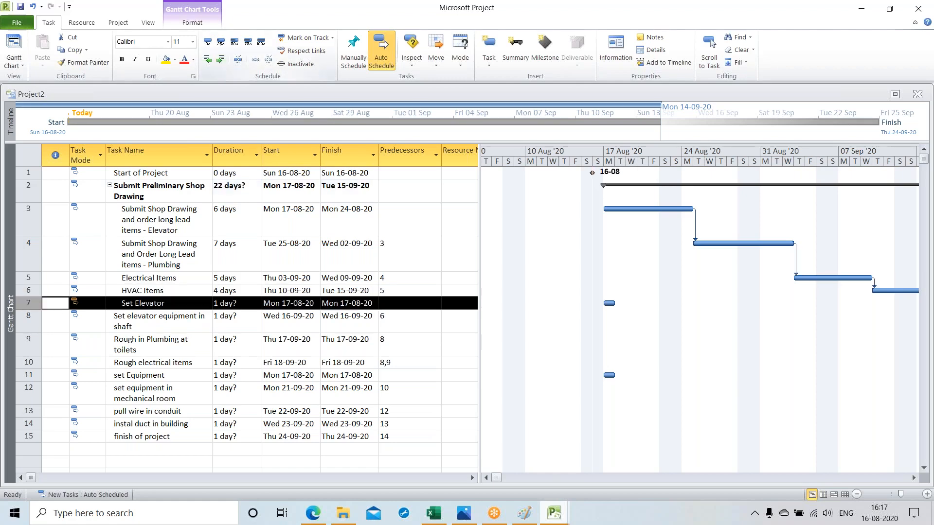
Step: Indent "Set elevator equipment in shaft" two levels so it becomes a subtask of "Set Elevator"
{"action": "left_click", "coordinate": [29, 319]}
{"action": "left_click", "coordinate": [220, 60]}
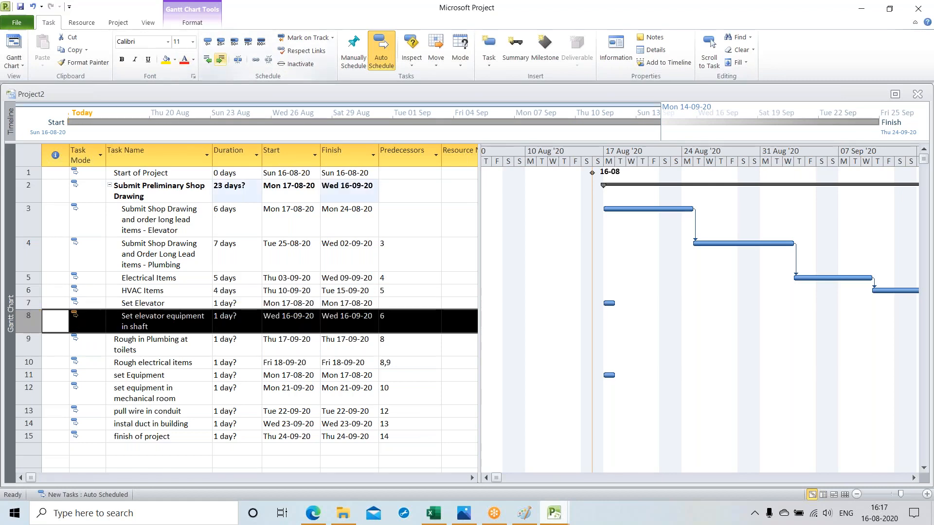
{"action": "left_click", "coordinate": [220, 59]}
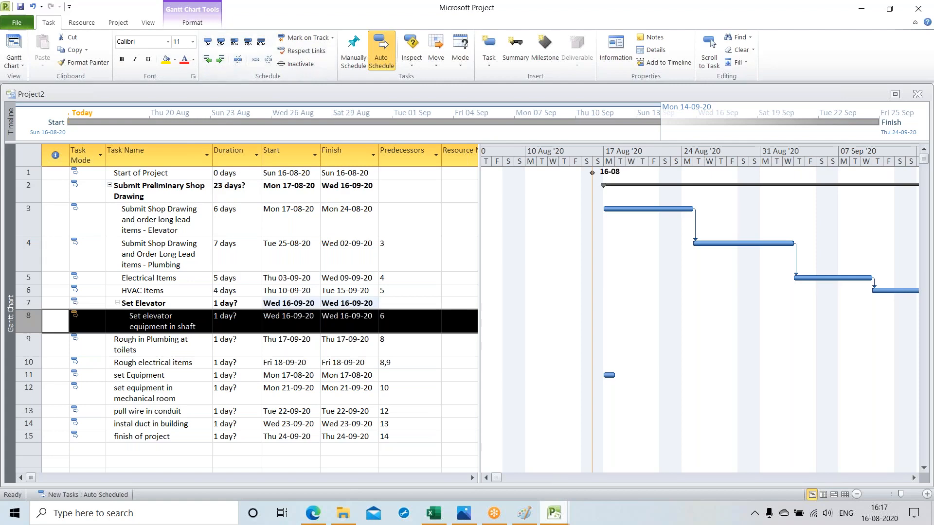
Step: Set the durations of "Set elevator equipment in shaft" to 3 days and "Rough in Plumbing at toilets" to 6 days
{"action": "left_click", "coordinate": [247, 322]}
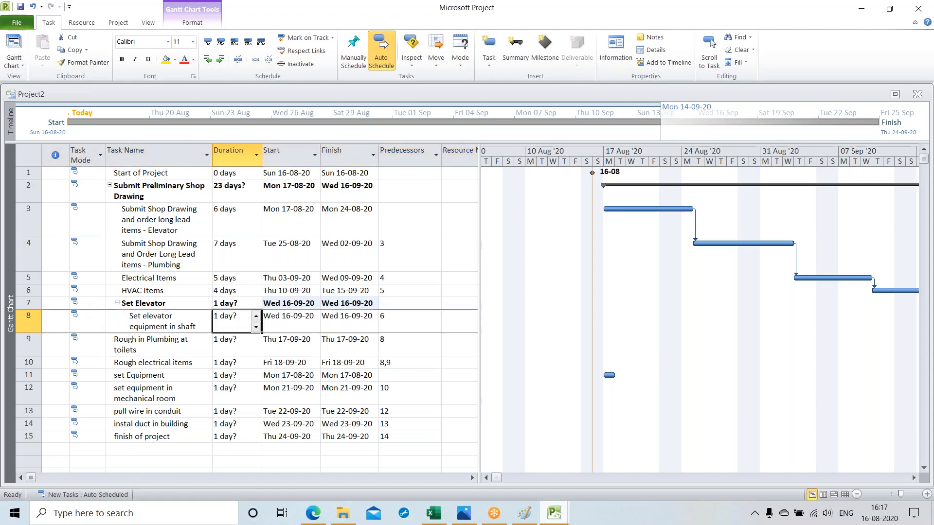
{"action": "left_click", "coordinate": [256, 316]}
{"action": "left_click", "coordinate": [257, 316]}
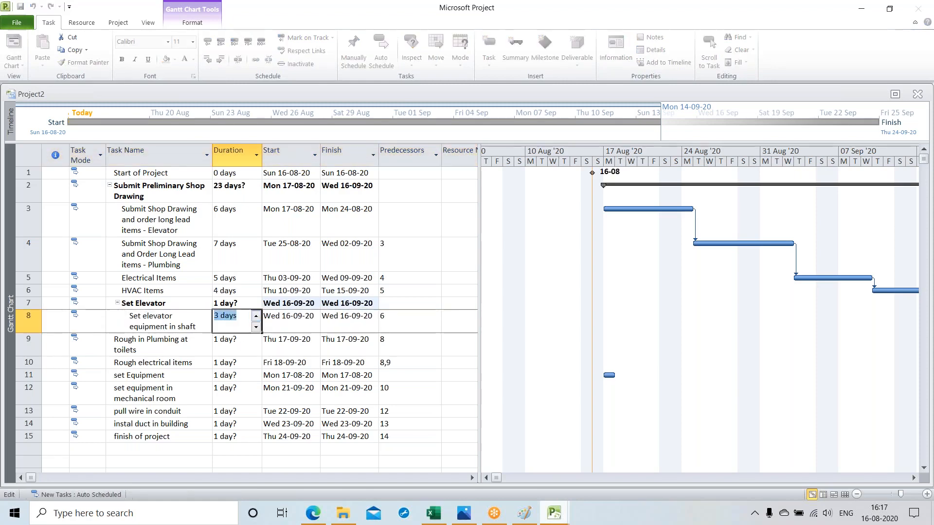
{"action": "key", "text": "Return"}
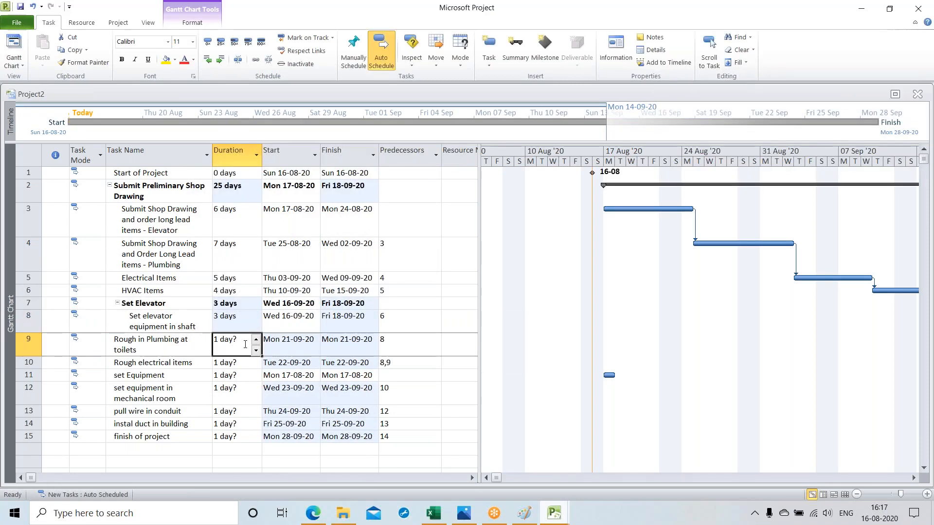
{"action": "left_click", "coordinate": [256, 339]}
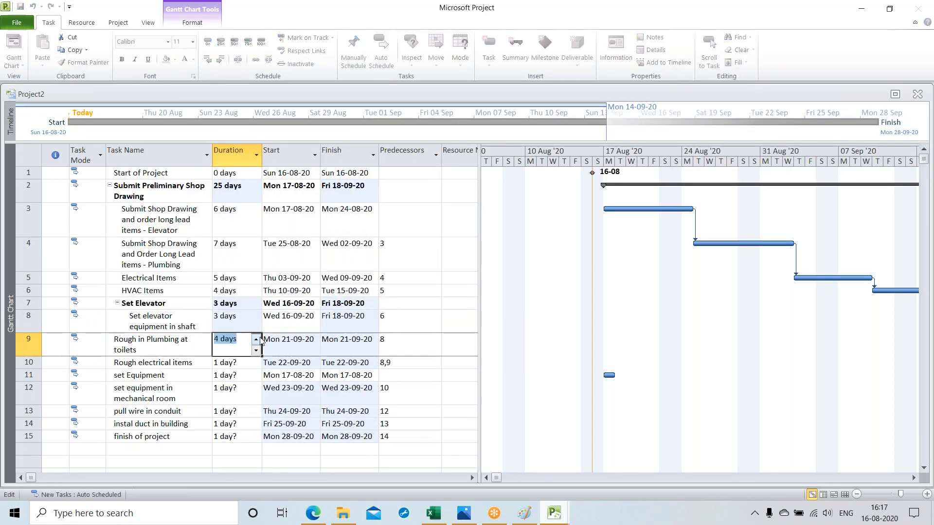
{"action": "key", "text": "Return"}
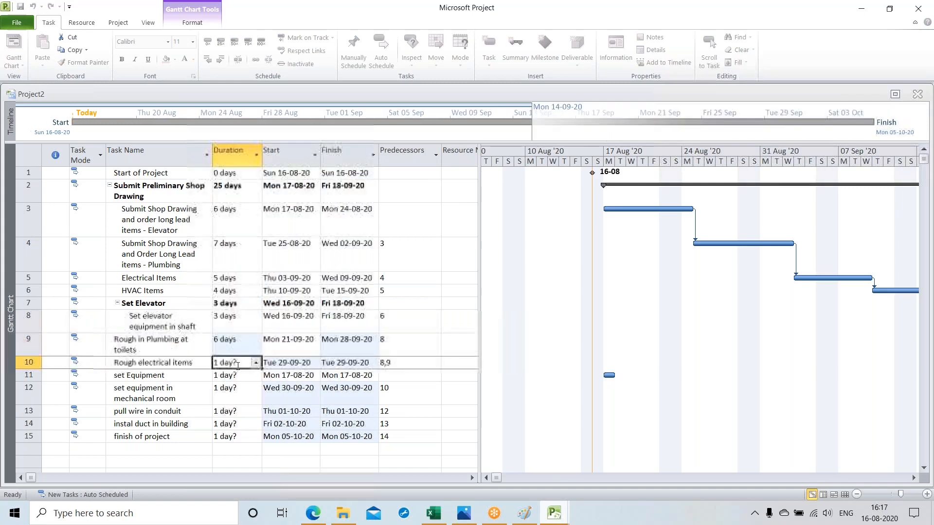
Step: Set the duration of "Rough electrical items" to 10 days
{"action": "left_click", "coordinate": [257, 362]}
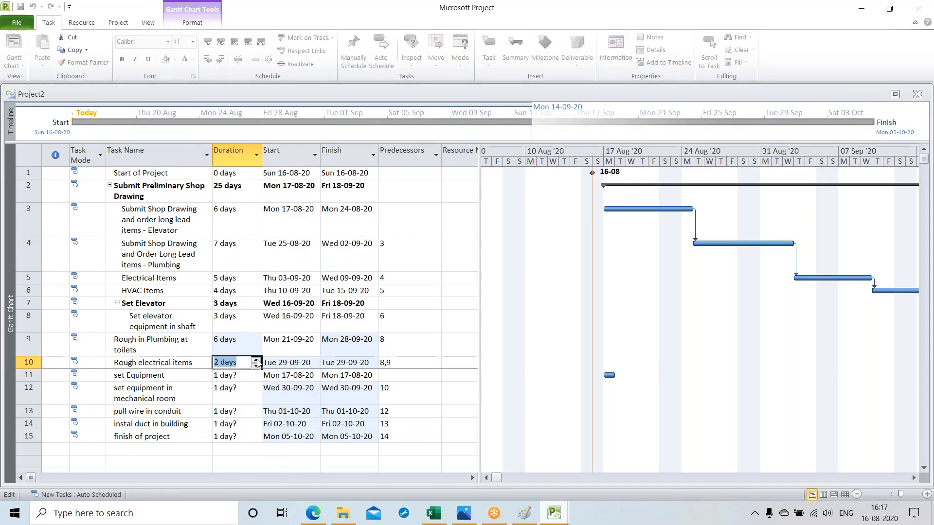
{"action": "left_click", "coordinate": [256, 362]}
{"action": "left_click", "coordinate": [256, 361]}
{"action": "left_click", "coordinate": [256, 361]}
{"action": "left_click", "coordinate": [256, 362]}
{"action": "left_click", "coordinate": [242, 375]}
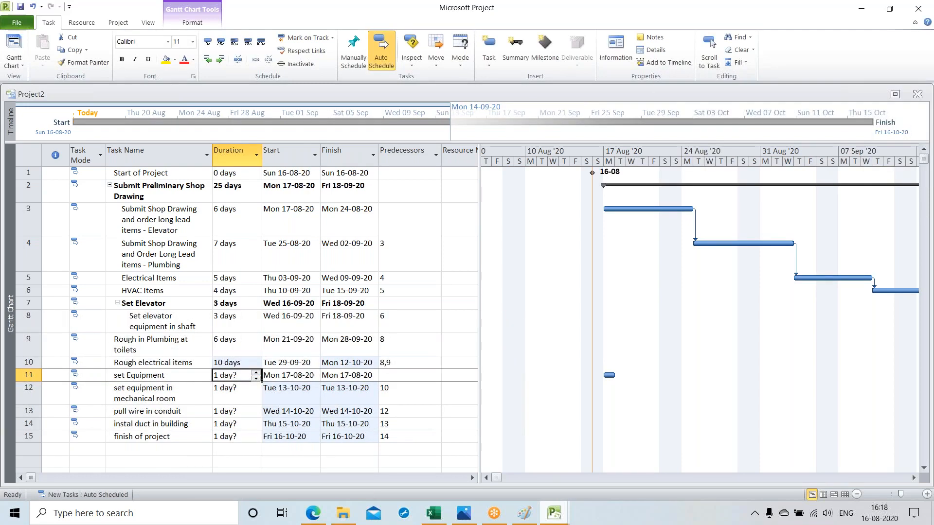
Step: Indent "Rough in Plumbing at toilets" two levels so it becomes a subtask of "Set Elevator"
{"action": "left_click", "coordinate": [57, 346]}
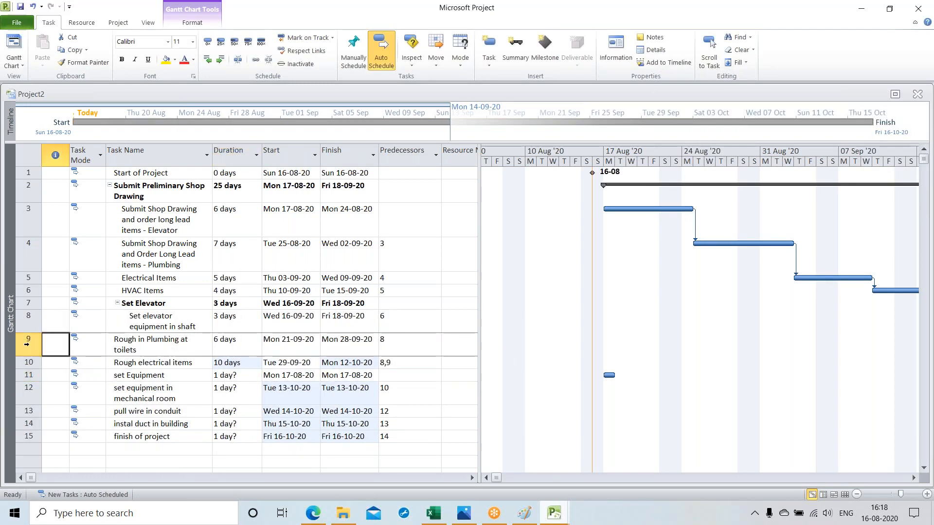
{"action": "left_click", "coordinate": [220, 59]}
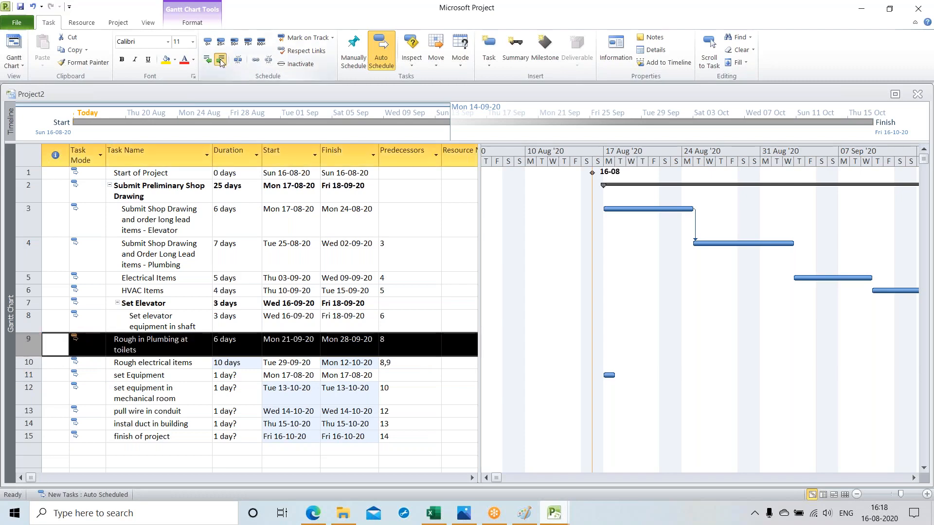
{"action": "left_click", "coordinate": [220, 59]}
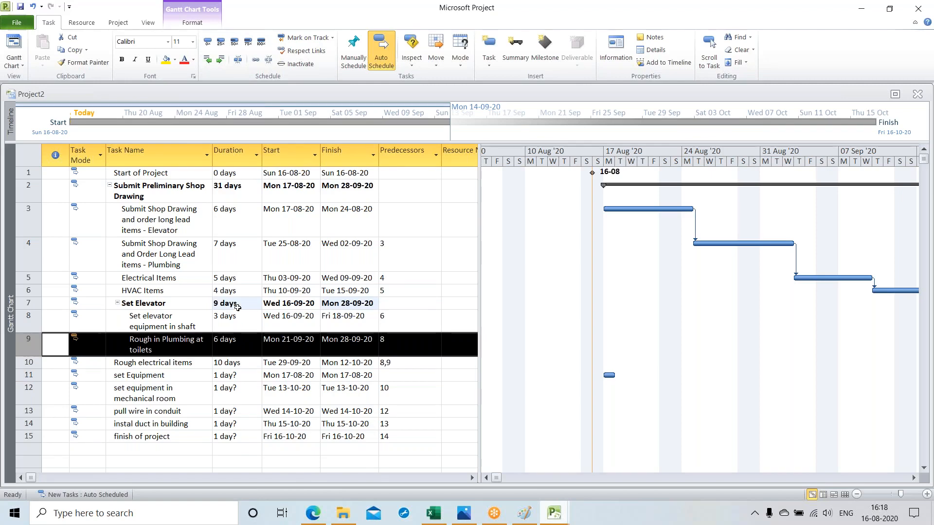
Step: Indent "Rough electrical items" two levels so it becomes a subtask of "Set Elevator"
{"action": "left_click", "coordinate": [195, 365]}
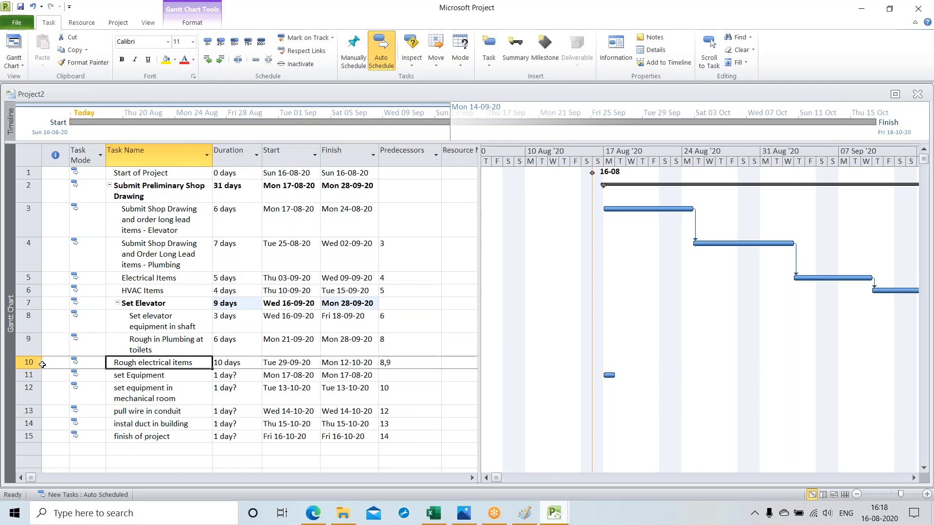
{"action": "left_click", "coordinate": [27, 362]}
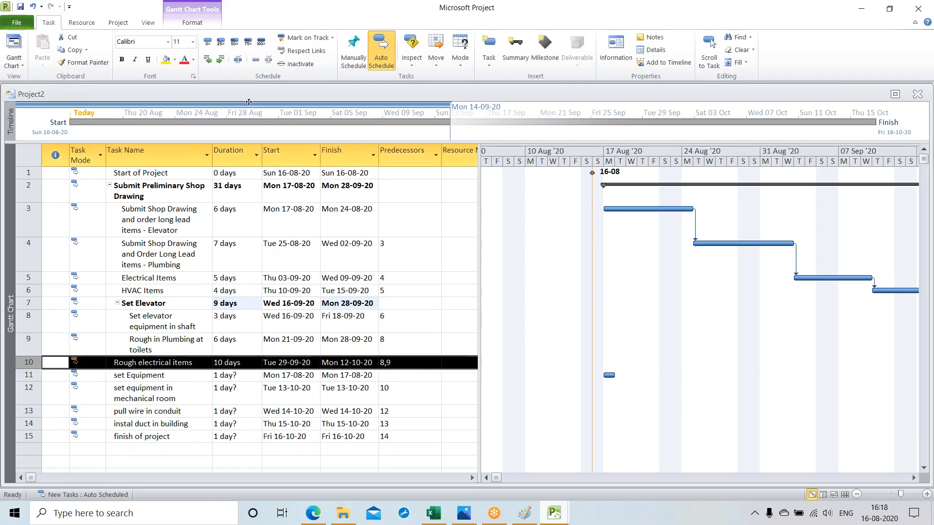
{"action": "left_click", "coordinate": [220, 60]}
{"action": "left_click", "coordinate": [221, 59]}
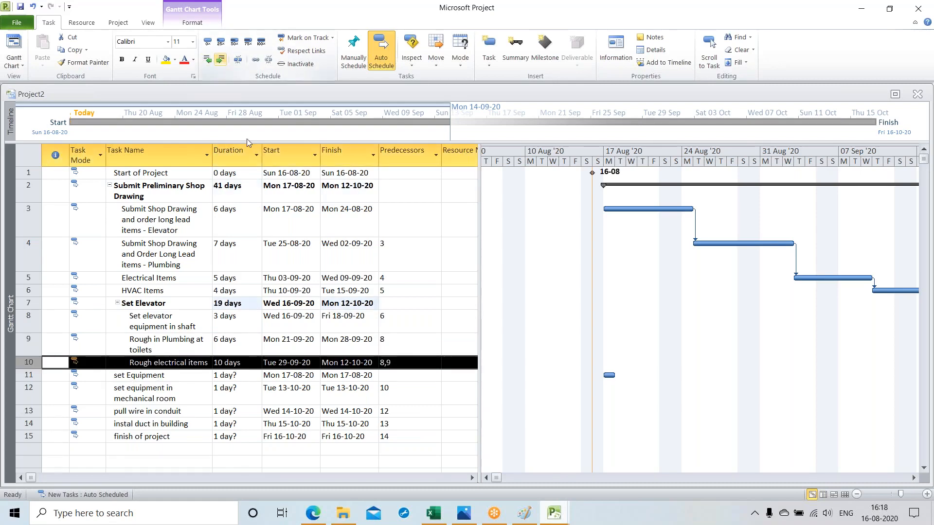
{"action": "left_click", "coordinate": [245, 305]}
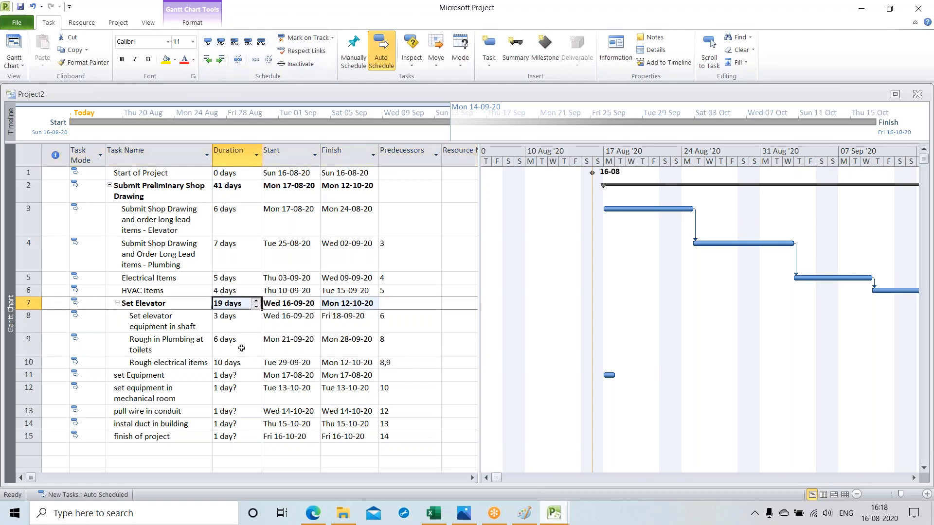
Step: Indent "set Equipment" one level and "set equipment in mechanical room" two levels so it becomes a subtask of "set Equipment"
{"action": "left_click", "coordinate": [29, 374]}
{"action": "left_click", "coordinate": [220, 59]}
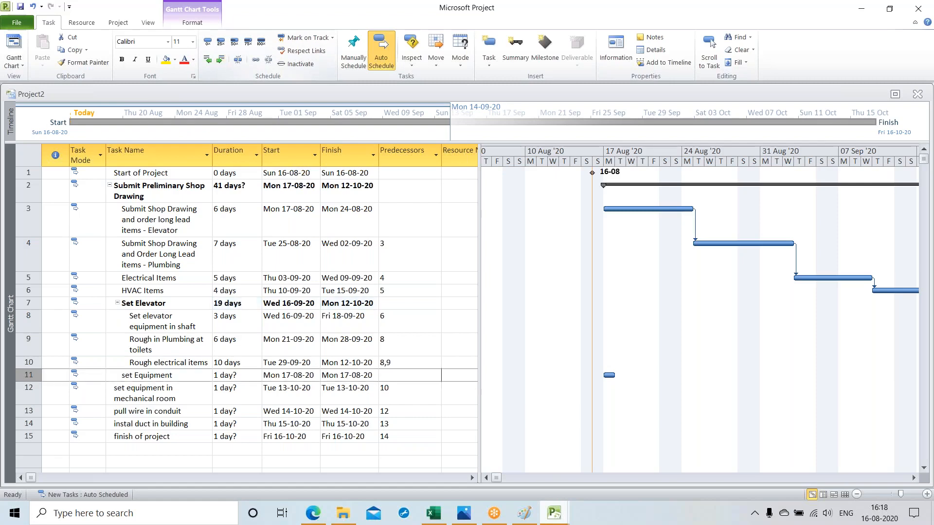
{"action": "left_click", "coordinate": [29, 390]}
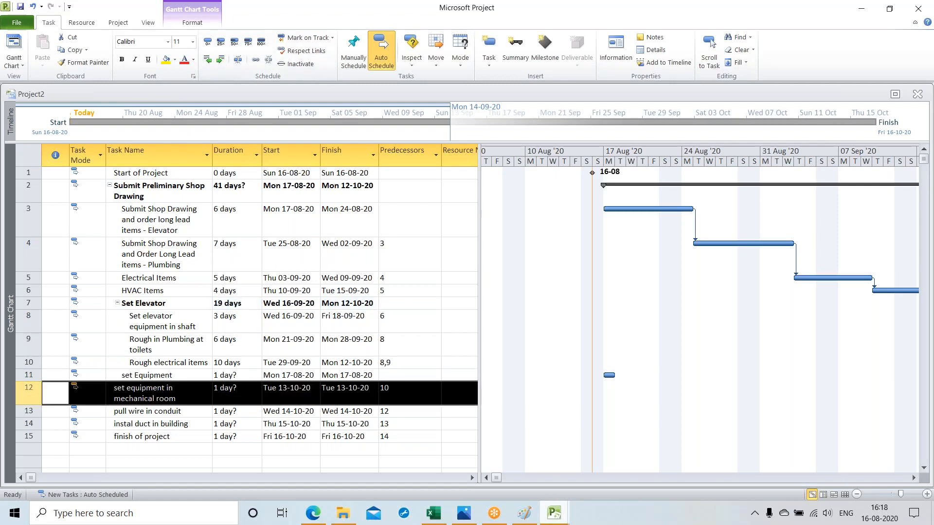
{"action": "left_click", "coordinate": [221, 59]}
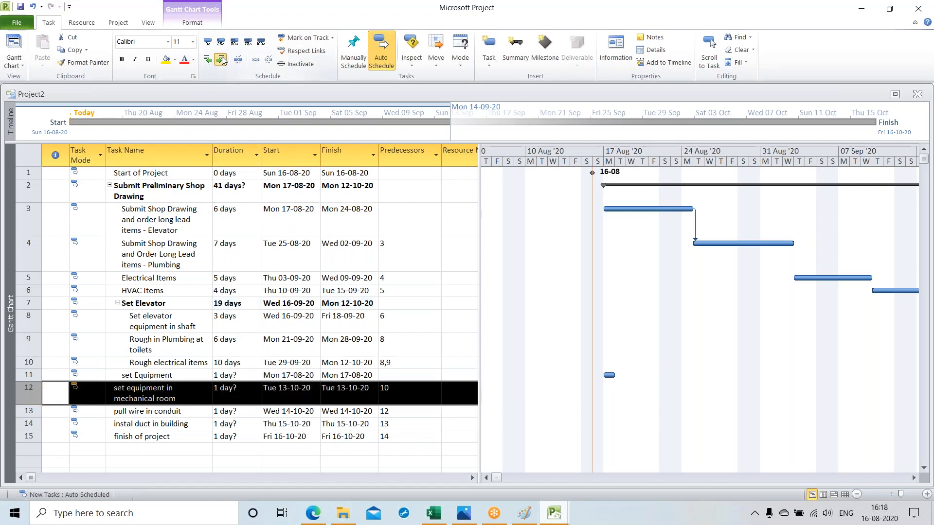
Step: Indent "pull wire in conduit", "instal duct in building" and "finish of project" two levels as subtasks of "set Equipment"
{"action": "left_click", "coordinate": [24, 410]}
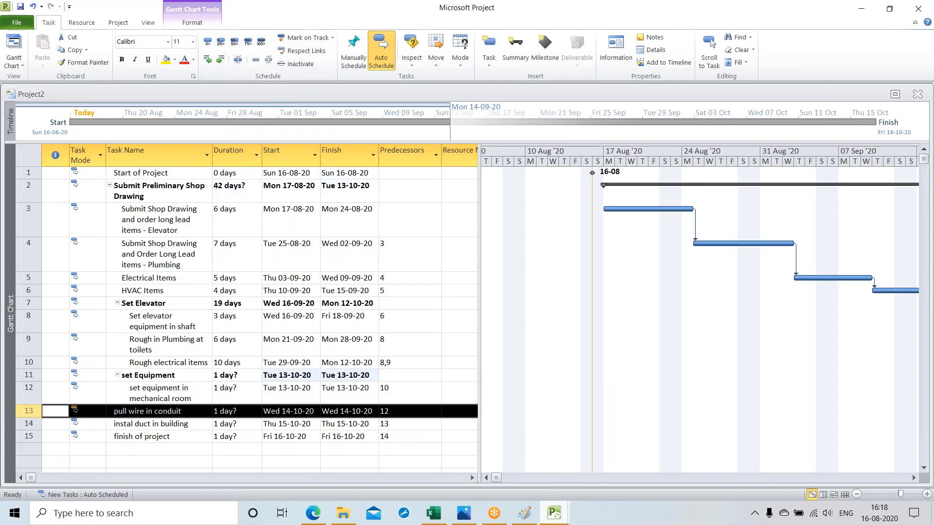
{"action": "left_click", "coordinate": [224, 59]}
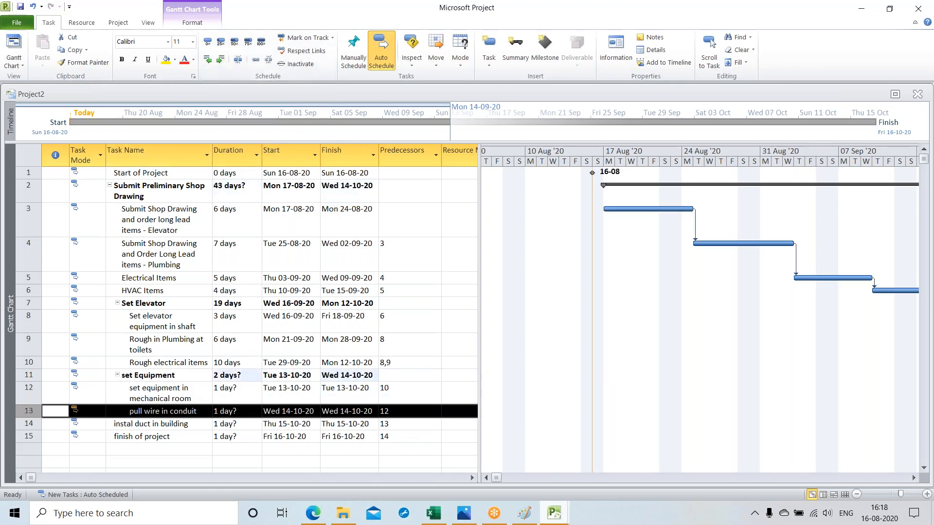
{"action": "left_click", "coordinate": [32, 424]}
{"action": "left_click", "coordinate": [220, 59]}
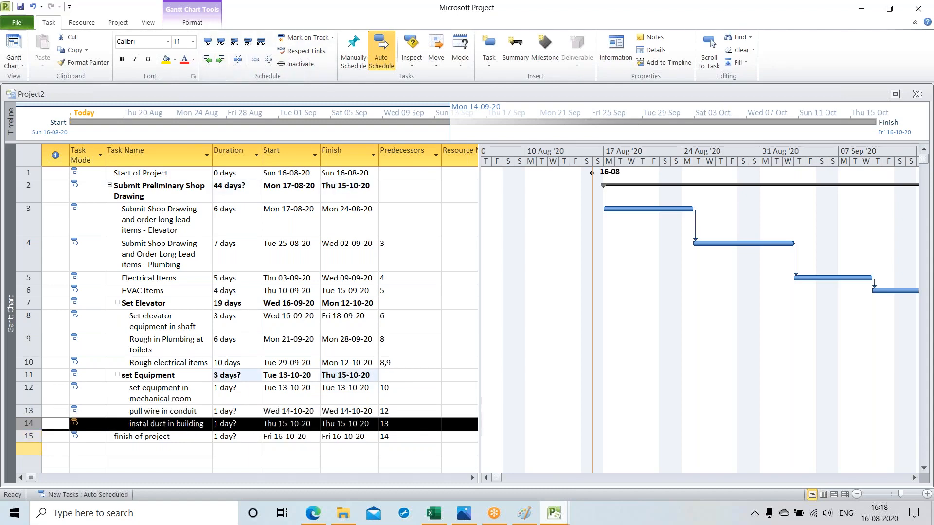
{"action": "left_click", "coordinate": [29, 436]}
{"action": "left_click", "coordinate": [220, 60]}
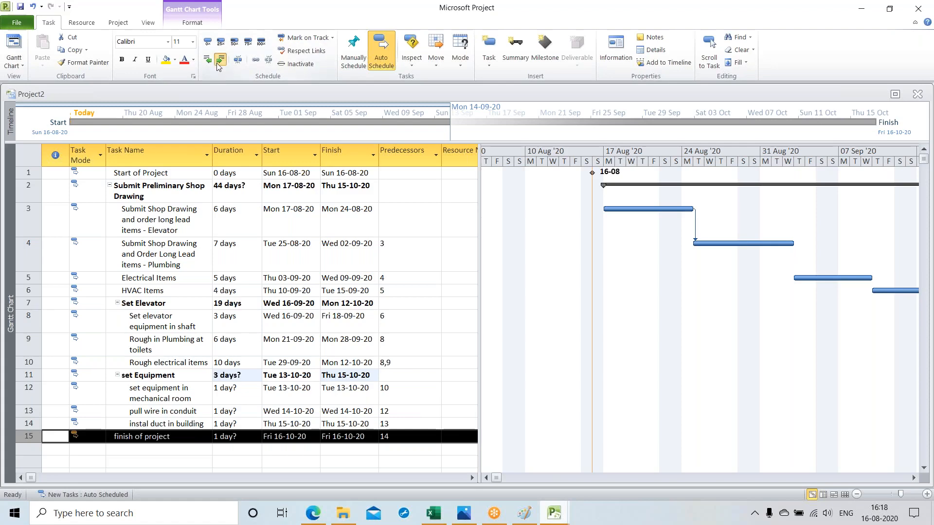
{"action": "left_click", "coordinate": [218, 60]}
Step: Set the duration of "set equipment in mechanical room" to 7 days
{"action": "left_click", "coordinate": [234, 393]}
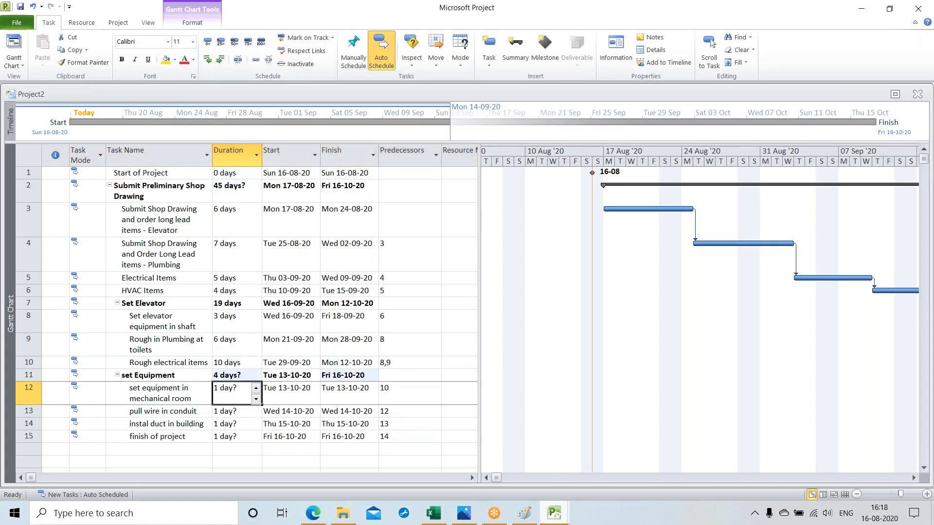
{"action": "left_click", "coordinate": [255, 388]}
{"action": "left_click", "coordinate": [256, 388]}
{"action": "left_click", "coordinate": [256, 388]}
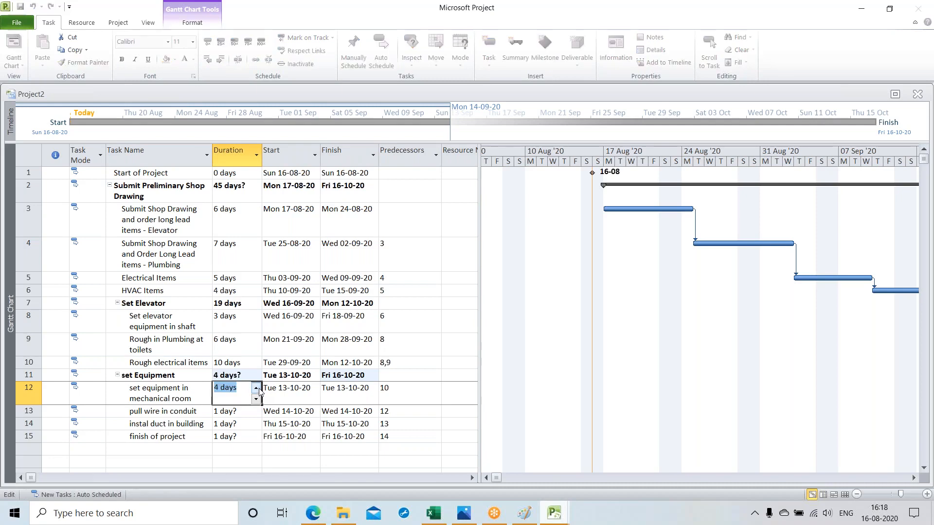
{"action": "left_click", "coordinate": [258, 389]}
{"action": "left_click", "coordinate": [257, 388]}
Step: Set the duration of "pull wire in conduit" to 11 days
{"action": "left_click", "coordinate": [234, 412]}
{"action": "left_click", "coordinate": [256, 408]}
{"action": "left_click", "coordinate": [255, 408]}
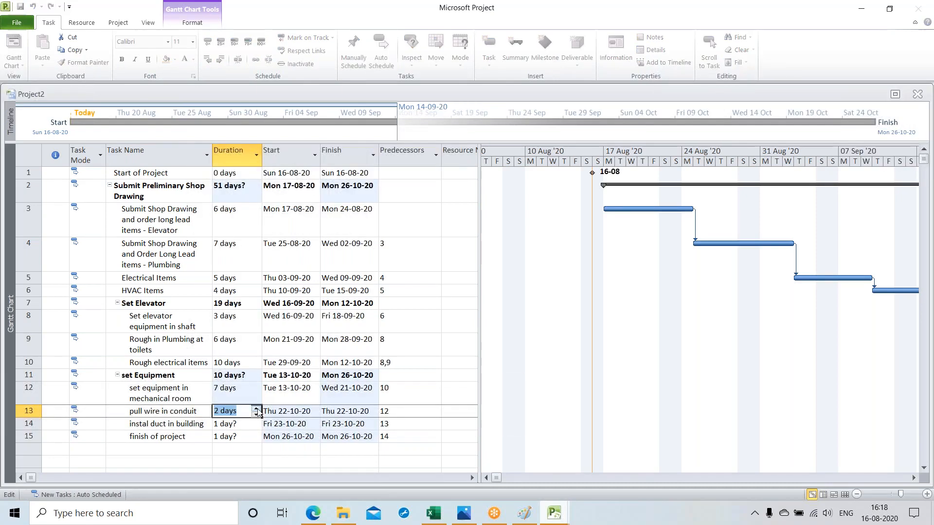
{"action": "left_click", "coordinate": [256, 408]}
{"action": "left_click", "coordinate": [256, 408]}
{"action": "left_click", "coordinate": [257, 409]}
{"action": "left_click", "coordinate": [257, 409]}
Step: Set the duration of "instal duct in building" to 4 days and "finish of project" to 0 days
{"action": "left_click", "coordinate": [252, 424]}
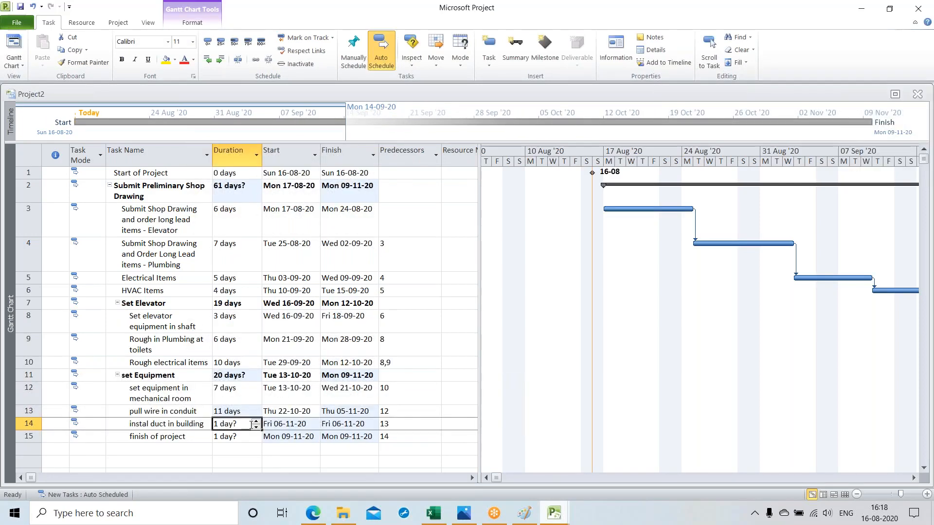
{"action": "left_click", "coordinate": [256, 421]}
{"action": "left_click", "coordinate": [256, 421]}
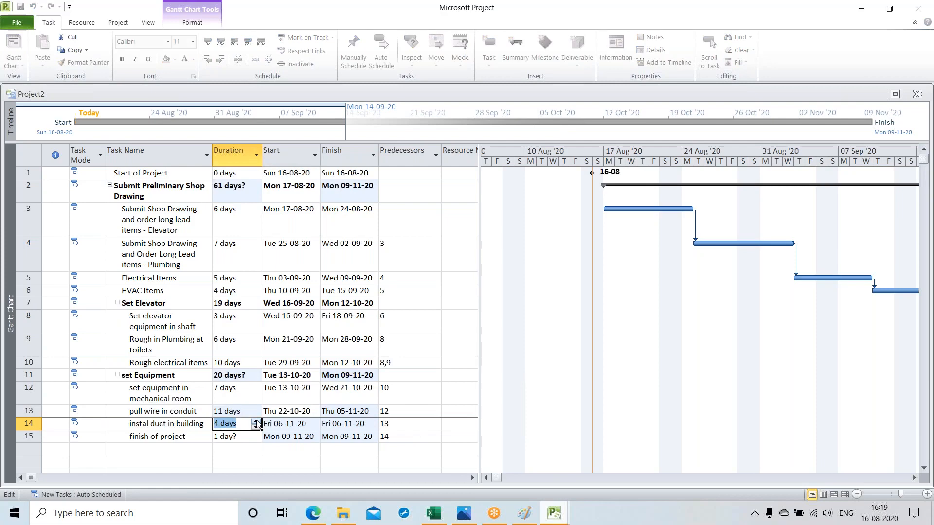
{"action": "left_click", "coordinate": [256, 421]}
{"action": "key", "text": "Return"}
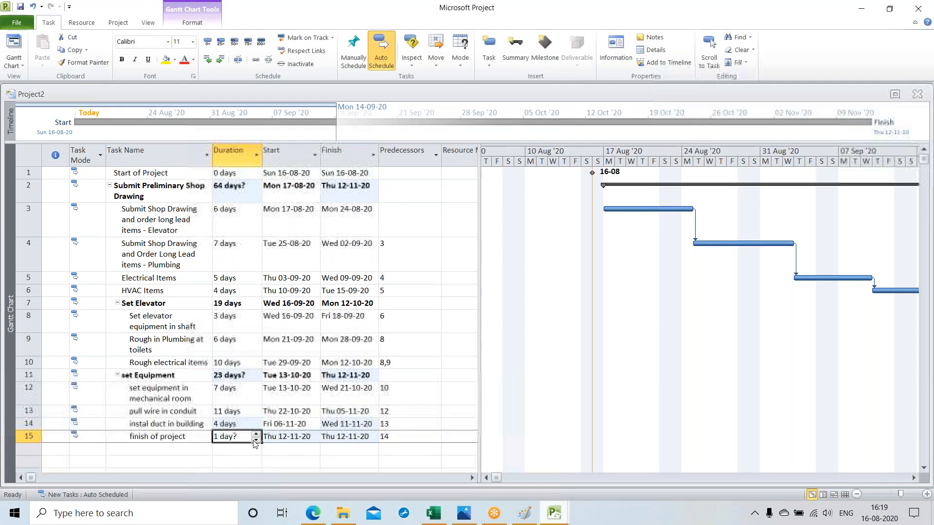
{"action": "type", "text": "0"}
{"action": "key", "text": "Return"}
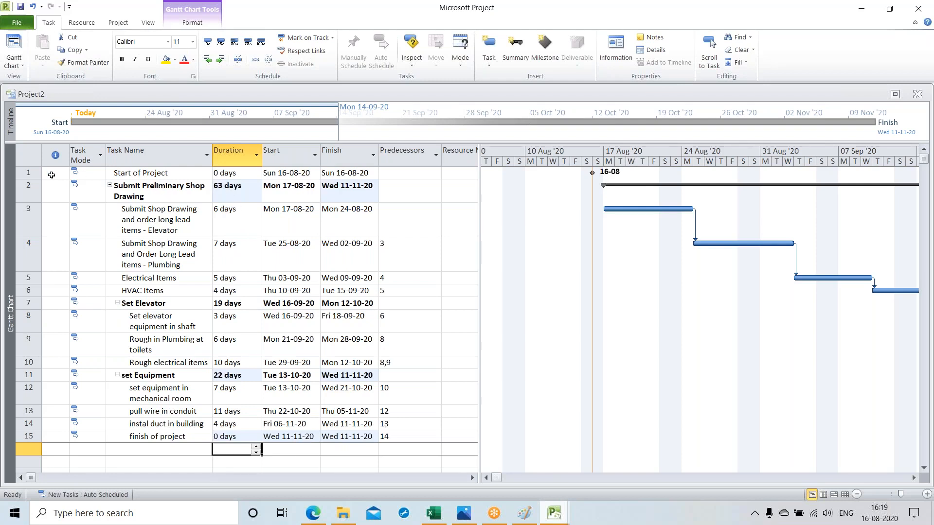
Step: Try to outdent the "Start of Project" task one level
{"action": "left_click", "coordinate": [29, 173]}
{"action": "left_click", "coordinate": [207, 60]}
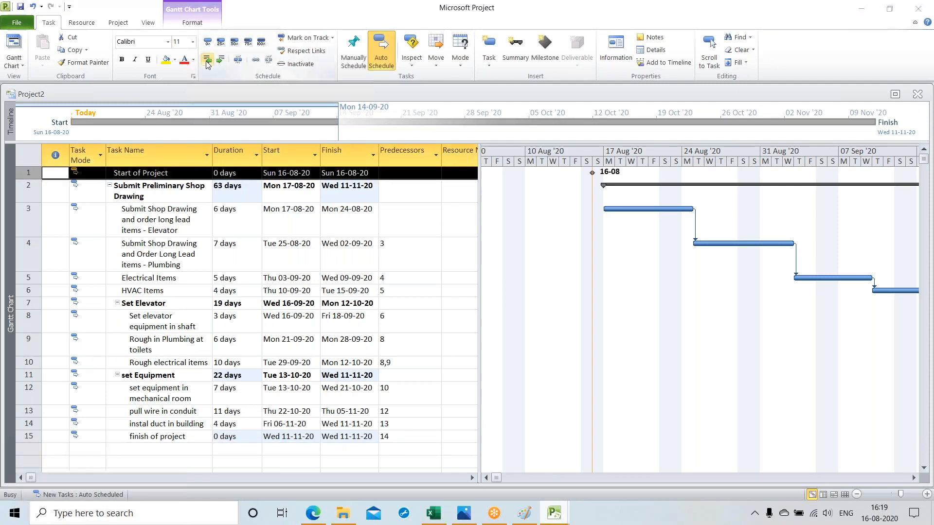
{"action": "left_click", "coordinate": [419, 241]}
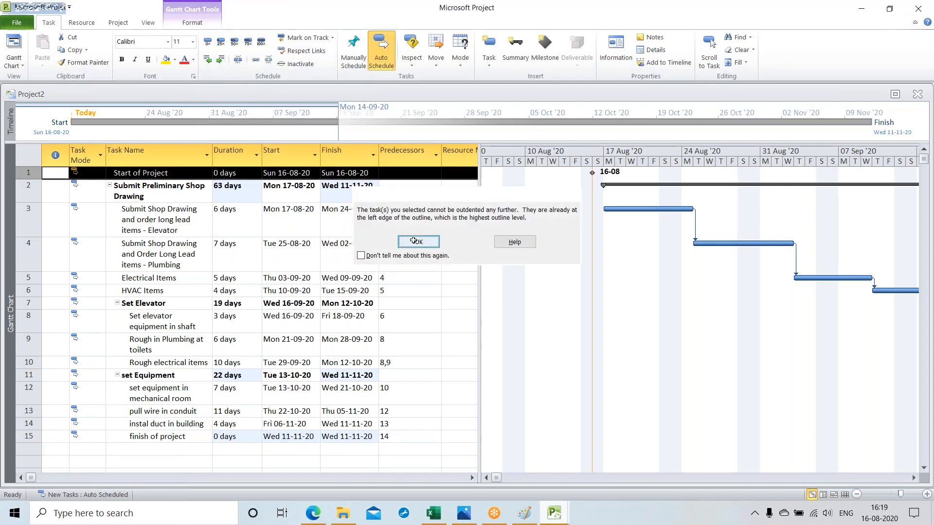
Step: Indent the "Submit Preliminary Shop Drawing" summary task one level so it falls under "Start of Project"
{"action": "key", "text": "Down"}
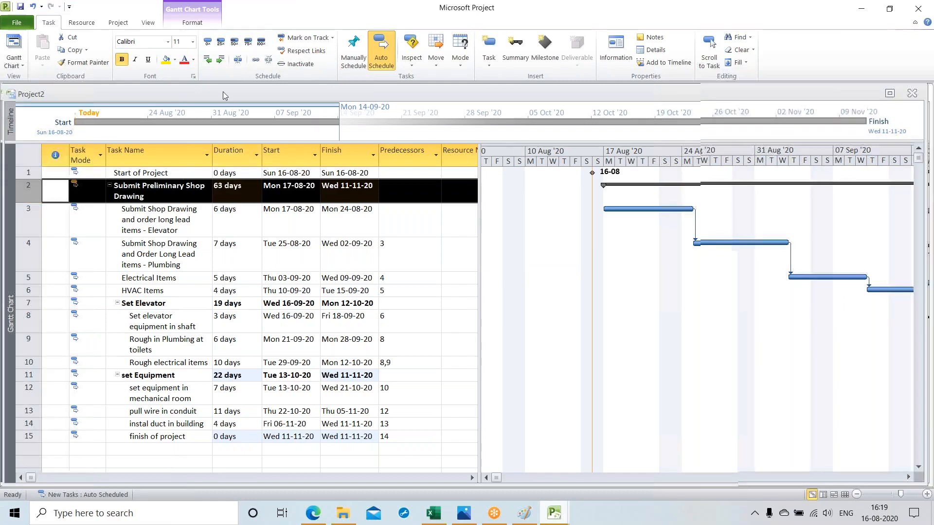
{"action": "left_click", "coordinate": [219, 60]}
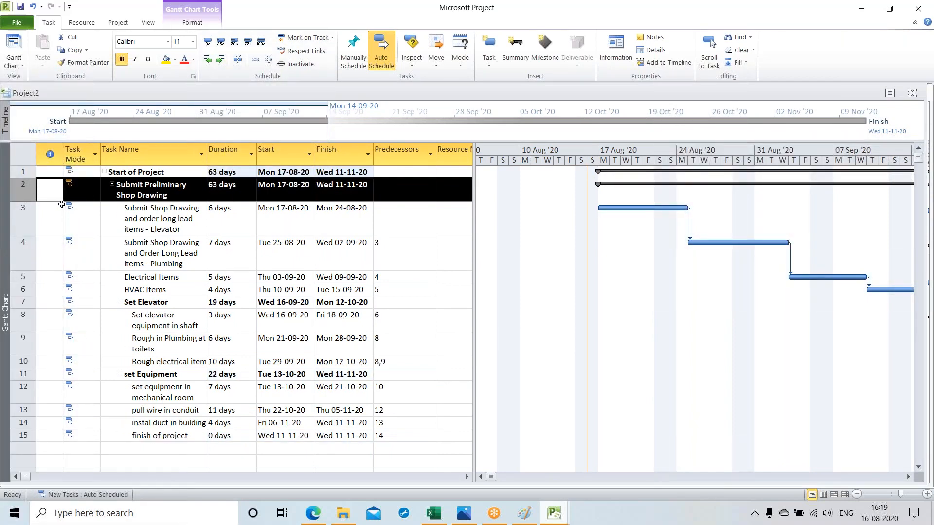
Step: Review the predecessor links between "HVAC Items", the "Set Elevator" summary and "Set elevator equipment in shaft"
{"action": "left_click", "coordinate": [423, 290]}
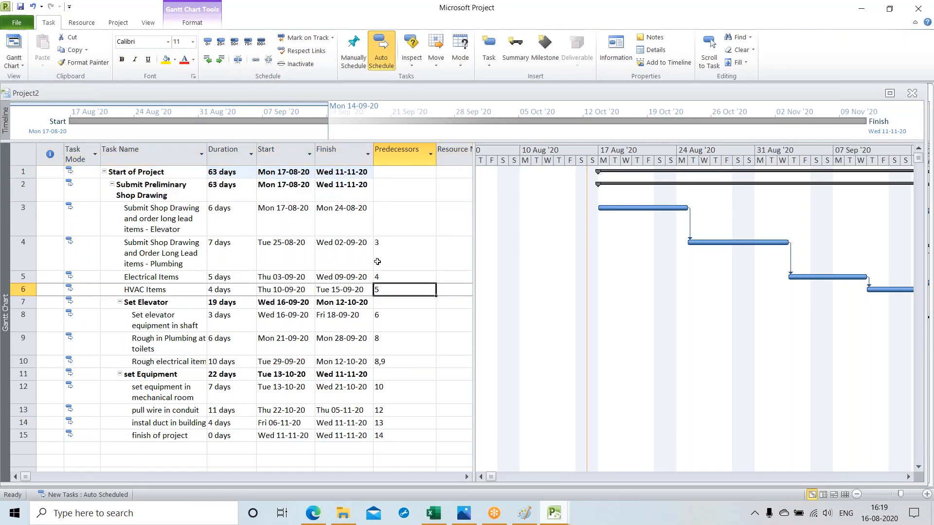
{"action": "left_click", "coordinate": [391, 305]}
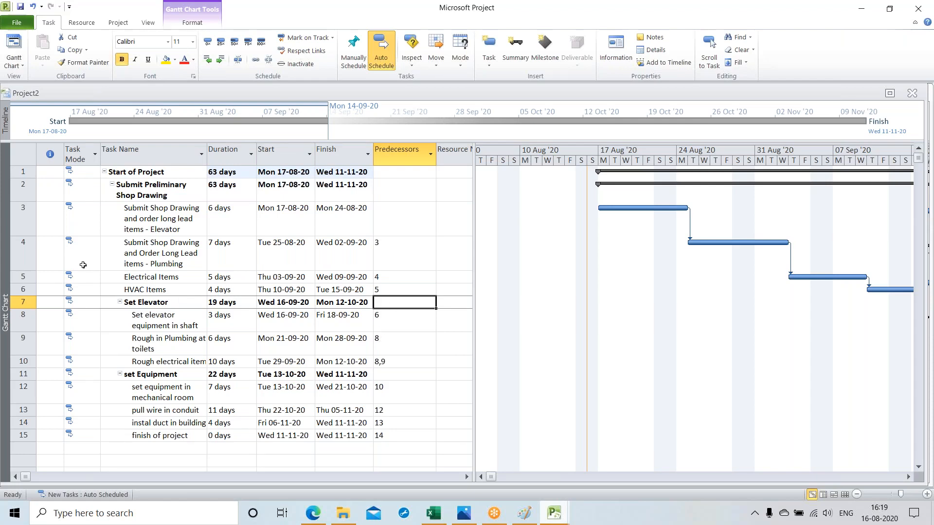
{"action": "left_click", "coordinate": [127, 187]}
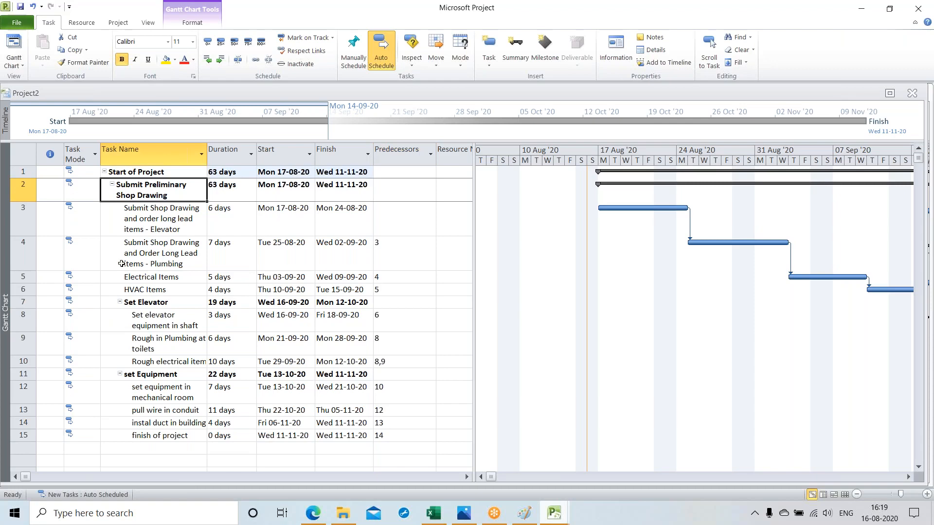
{"action": "left_click", "coordinate": [32, 291]}
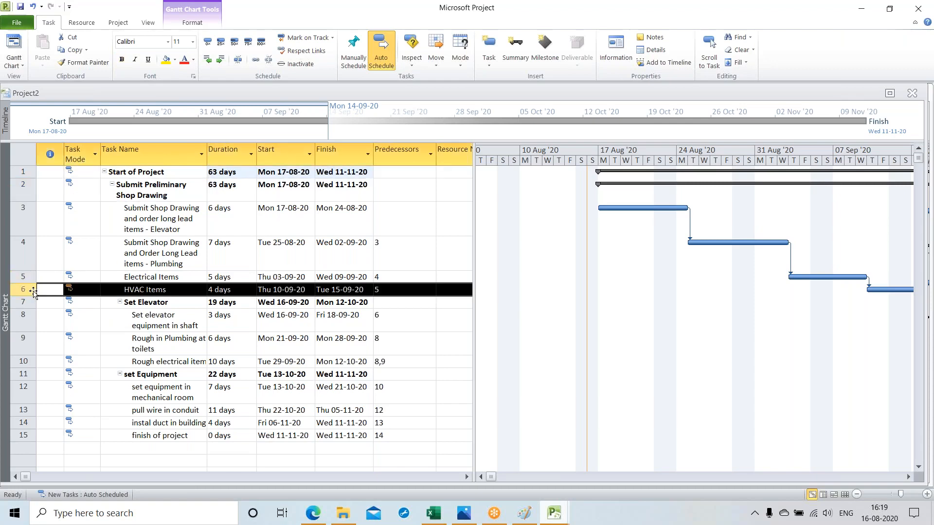
{"action": "left_click", "coordinate": [384, 323]}
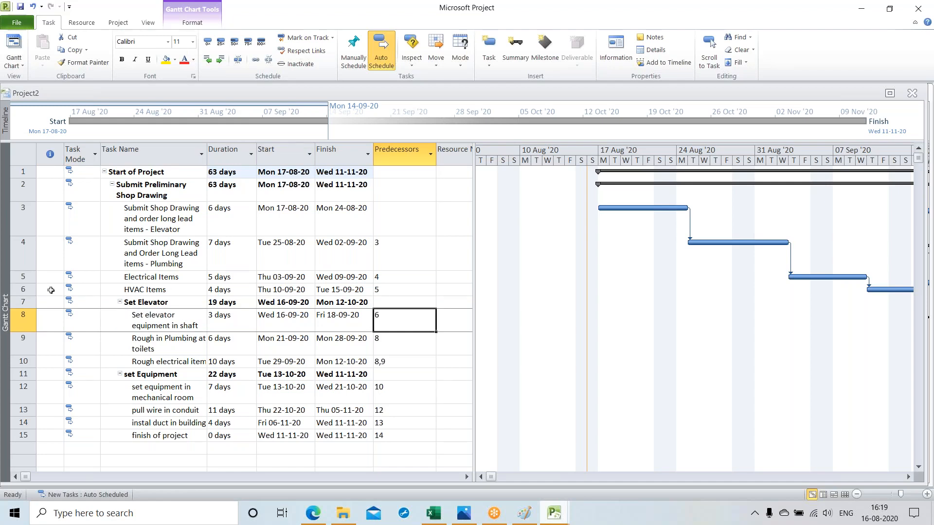
{"action": "left_click", "coordinate": [51, 291]}
{"action": "left_click", "coordinate": [397, 314]}
Step: Switch to Photos to read the WBS codes in the Exercise 2 table, and return to Project2 in Microsoft Project
{"action": "mouse_move", "coordinate": [465, 514]}
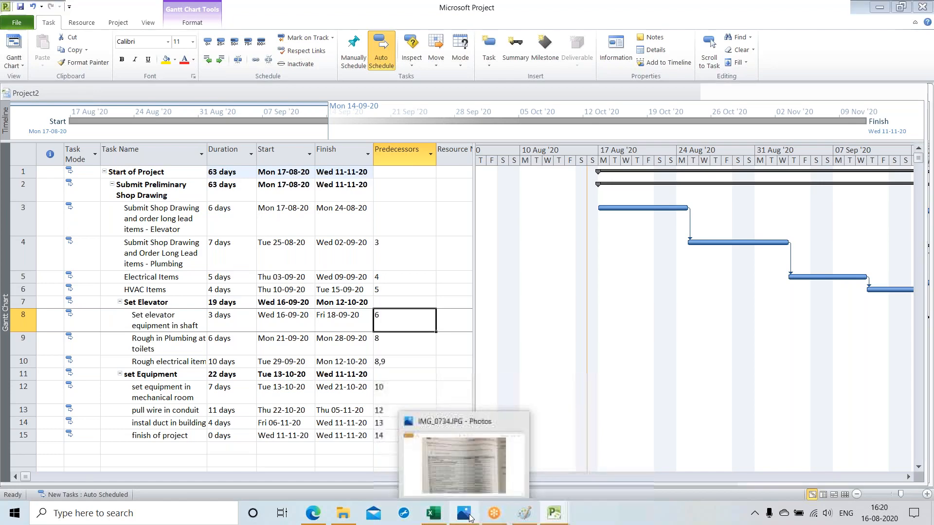
{"action": "left_click", "coordinate": [418, 449]}
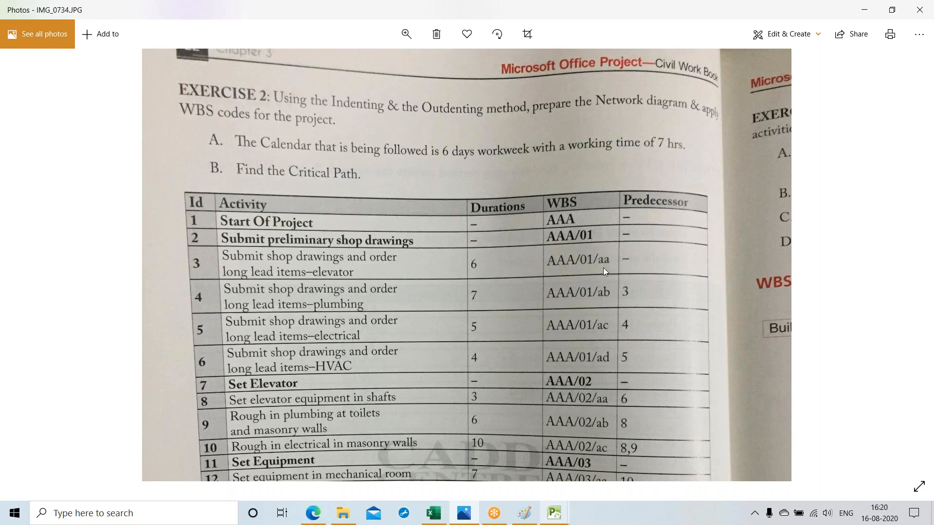
{"action": "left_click", "coordinate": [560, 514]}
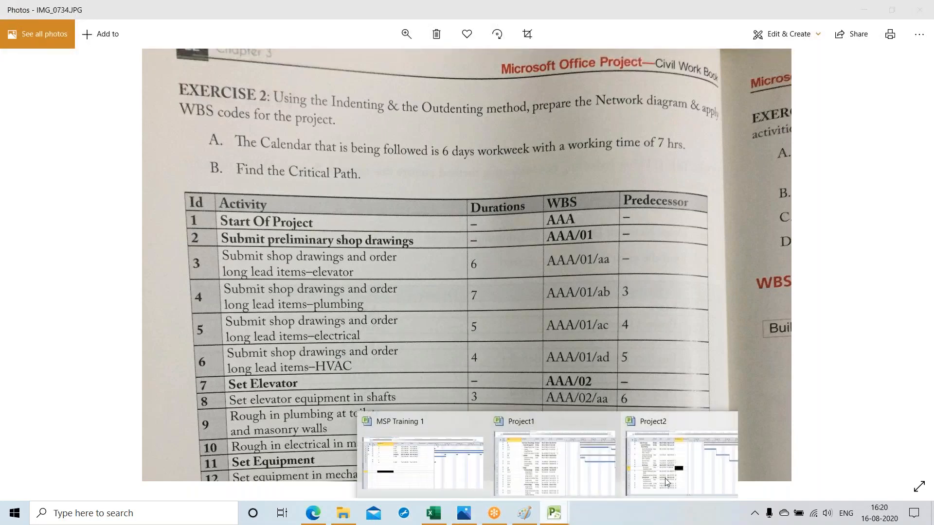
{"action": "left_click", "coordinate": [664, 478]}
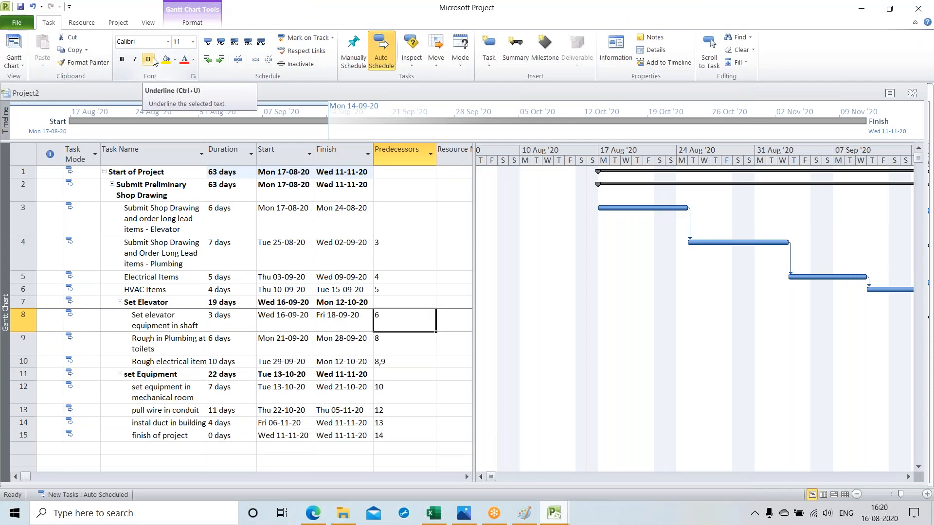
Step: Open the WBS code definition and set level 1 to Uppercase Letters (ordered), length 3, with a "/" separator
{"action": "left_click", "coordinate": [117, 24]}
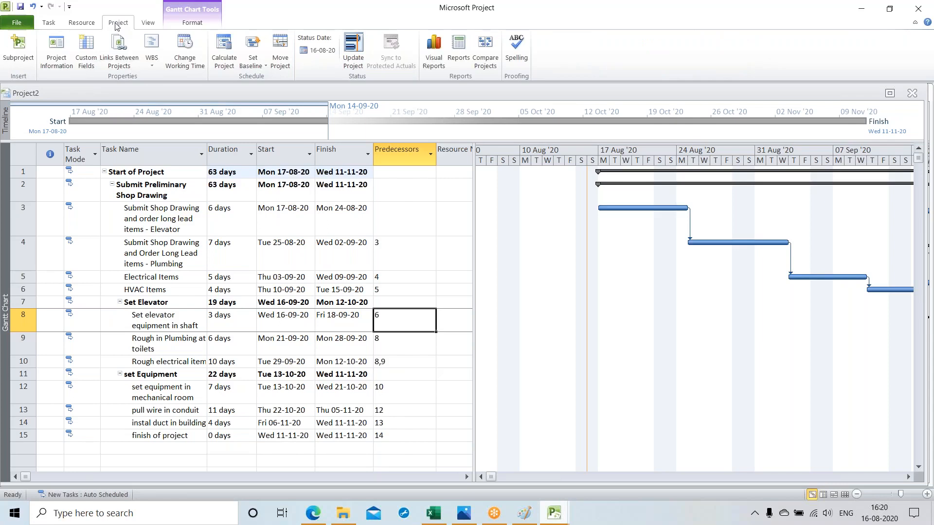
{"action": "left_click", "coordinate": [151, 68]}
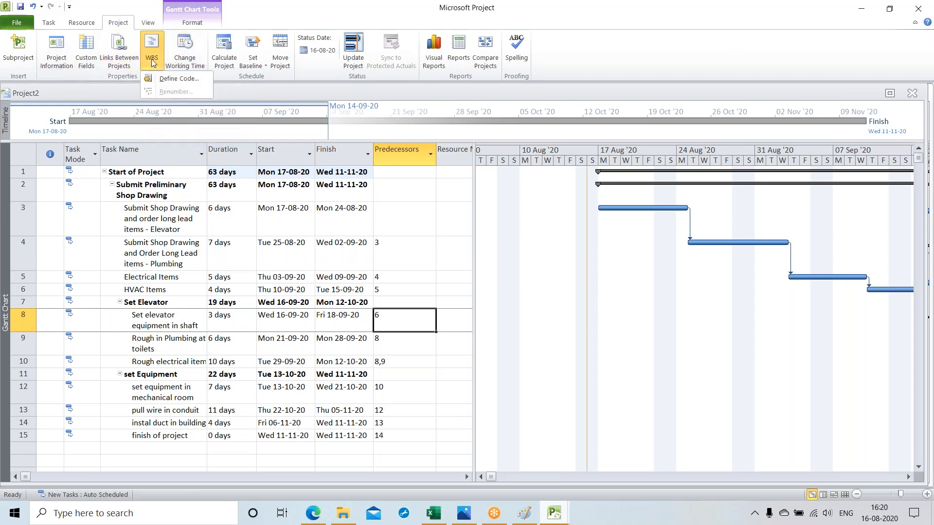
{"action": "left_click", "coordinate": [168, 80]}
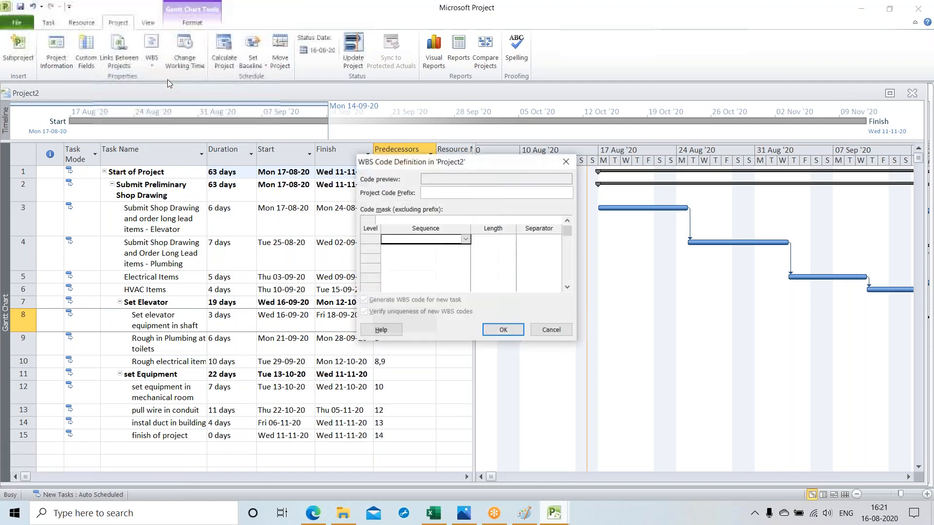
{"action": "left_click", "coordinate": [467, 240]}
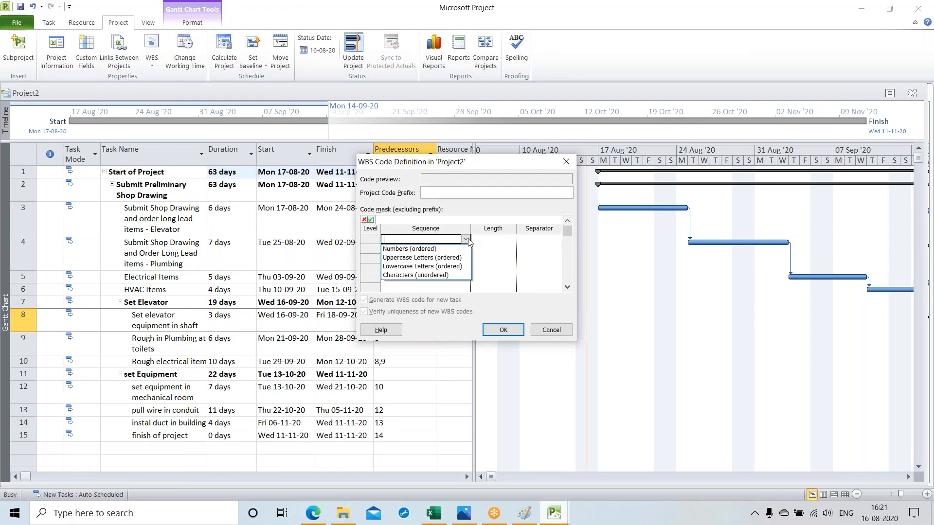
{"action": "left_click", "coordinate": [437, 258]}
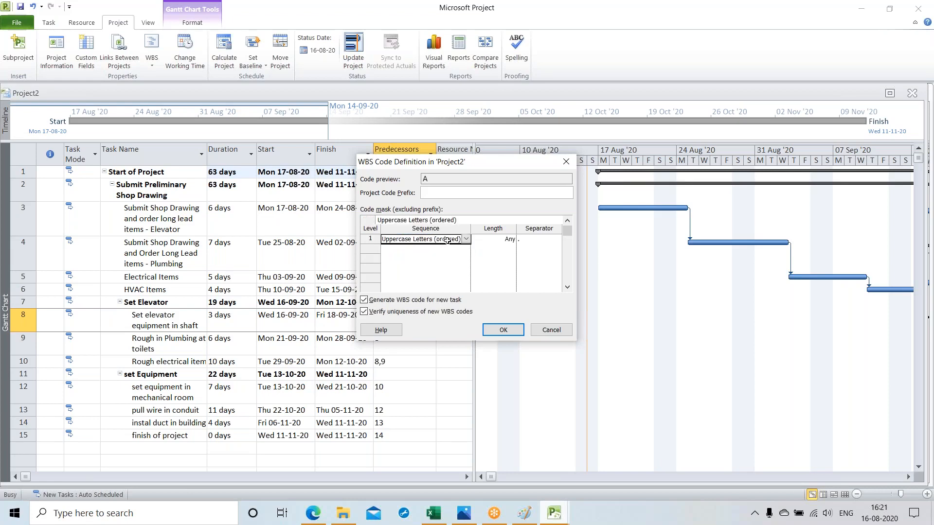
{"action": "left_click", "coordinate": [505, 240]}
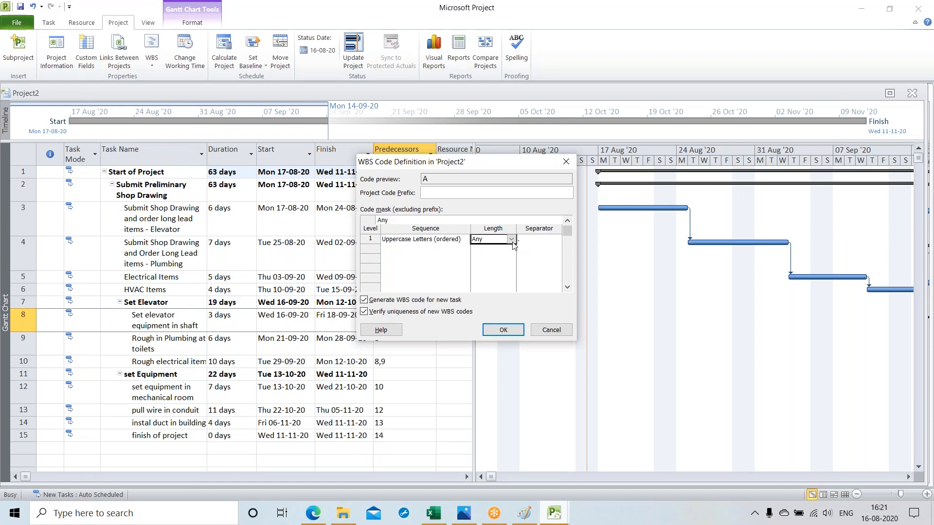
{"action": "left_click", "coordinate": [511, 240]}
{"action": "left_click", "coordinate": [486, 269]}
{"action": "left_click", "coordinate": [535, 239]}
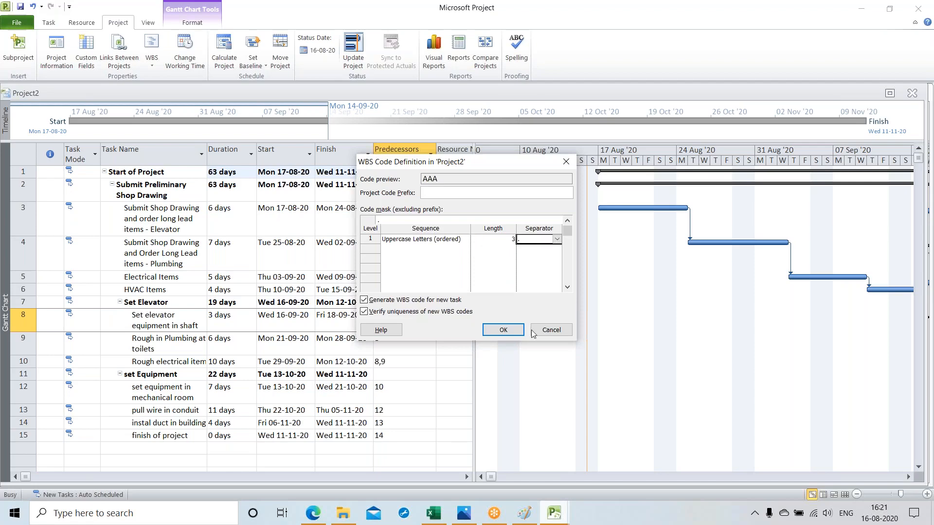
{"action": "left_click", "coordinate": [557, 239]}
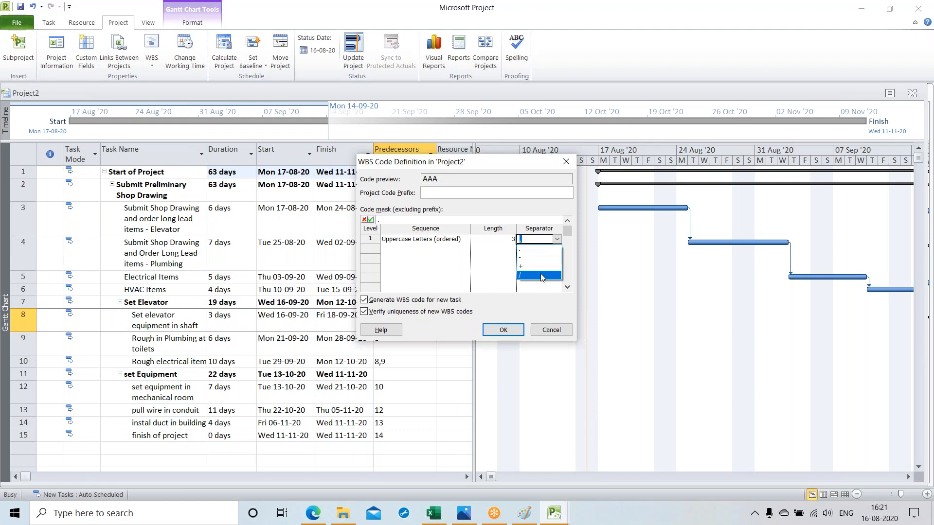
{"action": "left_click", "coordinate": [541, 274]}
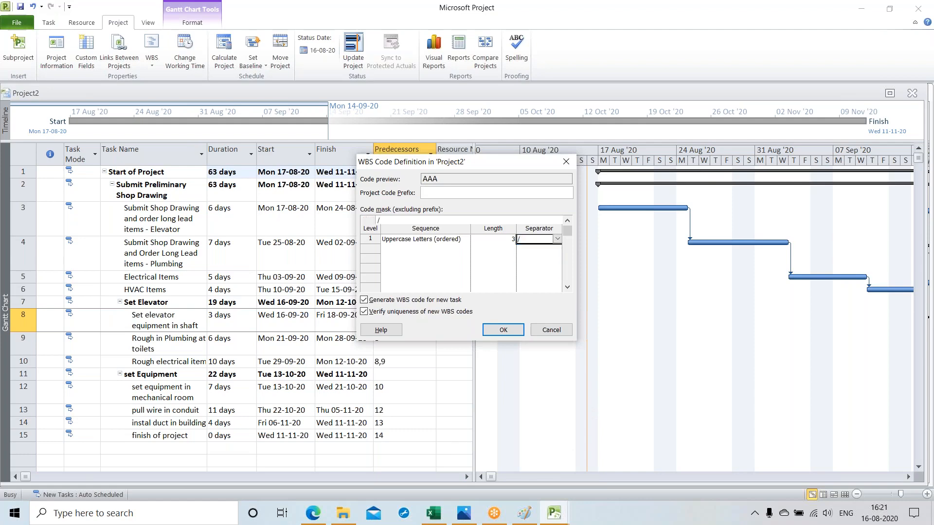
Step: Define WBS code level 2 as Numbers (ordered) with length 2 and a "/" separator
{"action": "left_click", "coordinate": [407, 250]}
{"action": "left_click", "coordinate": [465, 250]}
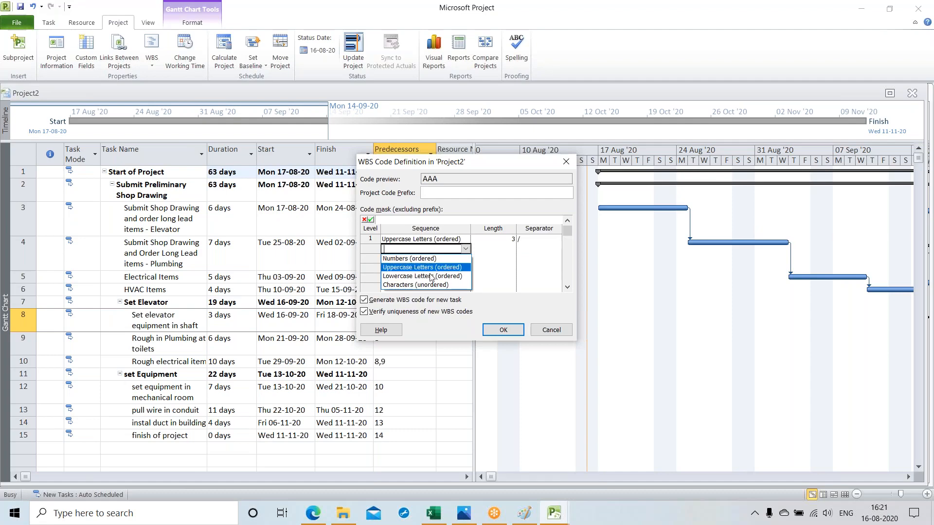
{"action": "left_click", "coordinate": [405, 261]}
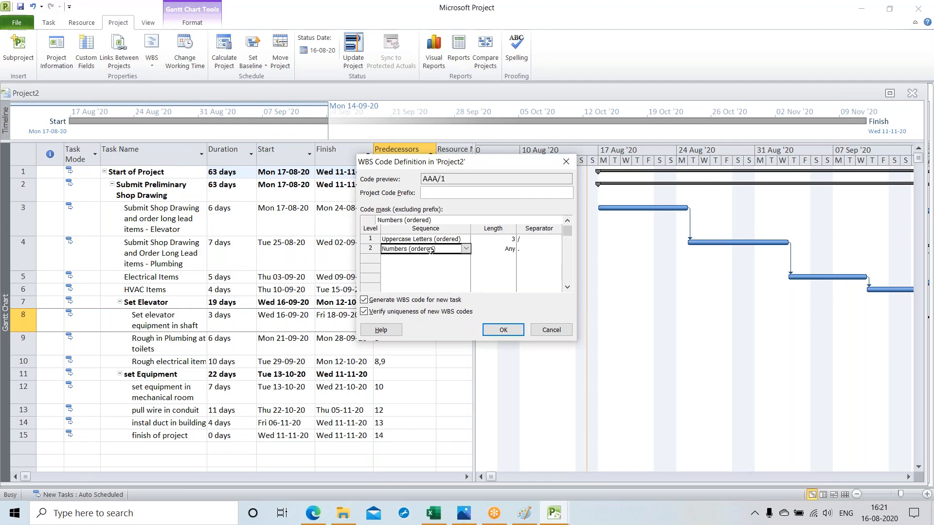
{"action": "left_click", "coordinate": [493, 248]}
{"action": "left_click", "coordinate": [512, 249]}
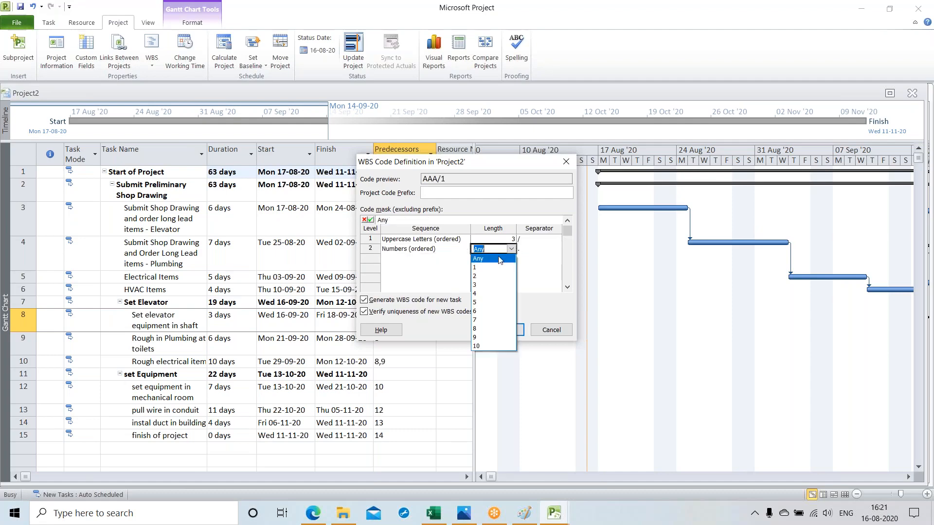
{"action": "left_click", "coordinate": [488, 269]}
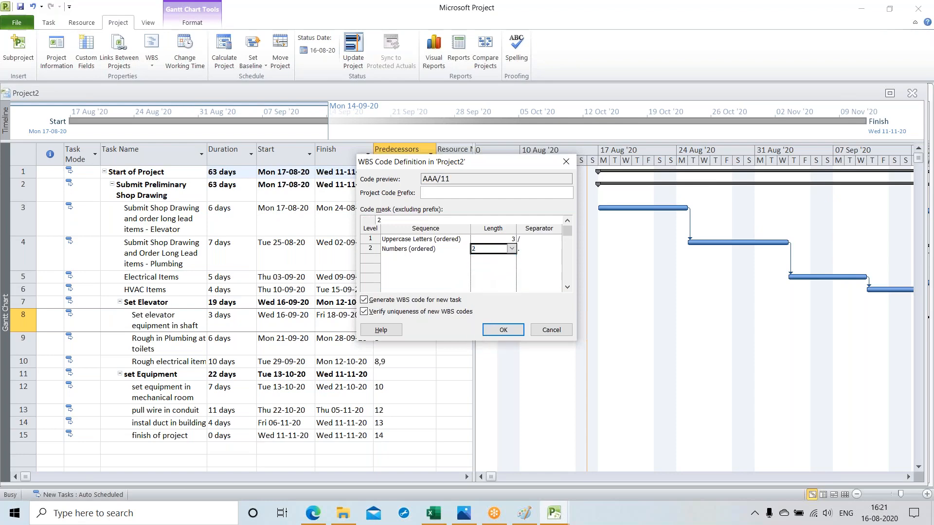
{"action": "left_click", "coordinate": [532, 249]}
{"action": "left_click", "coordinate": [557, 249]}
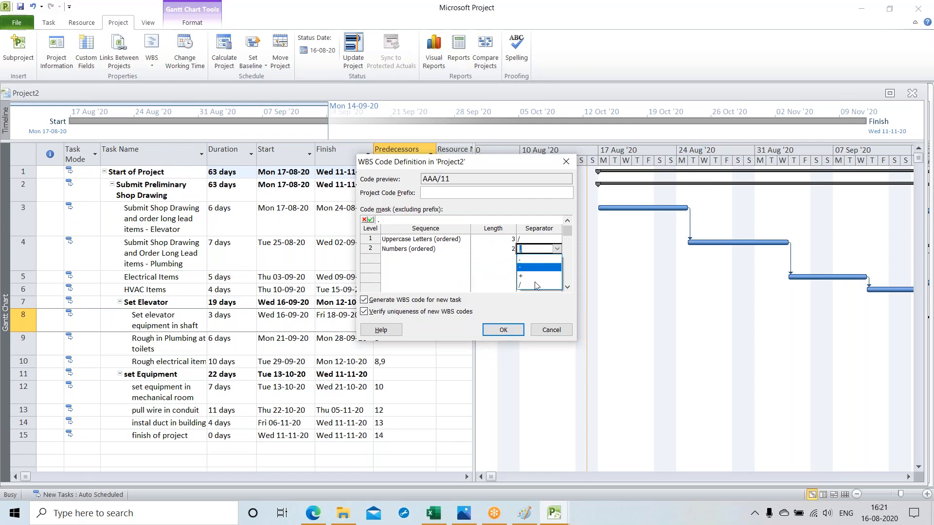
{"action": "left_click", "coordinate": [537, 287]}
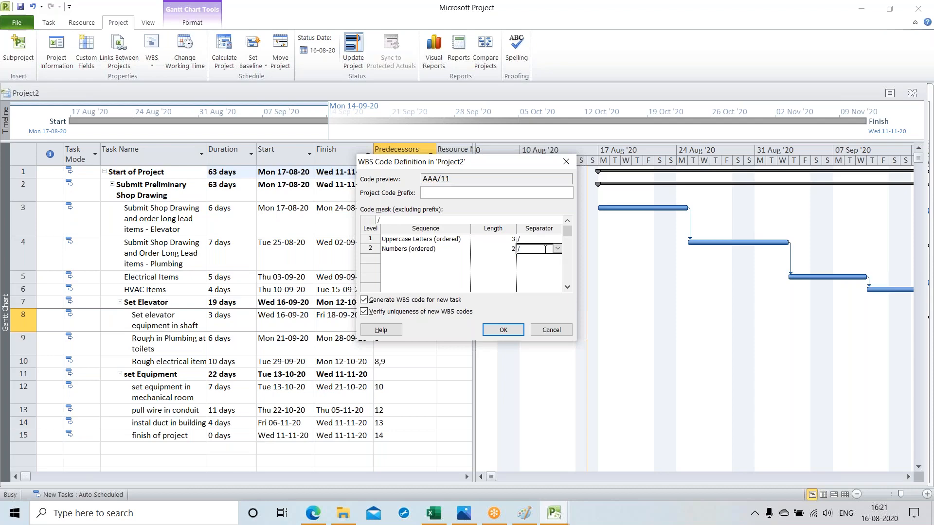
Step: Define WBS code level 3 as Lowercase Letters (ordered) with length 2 and a "/" separator
{"action": "left_click", "coordinate": [406, 259]}
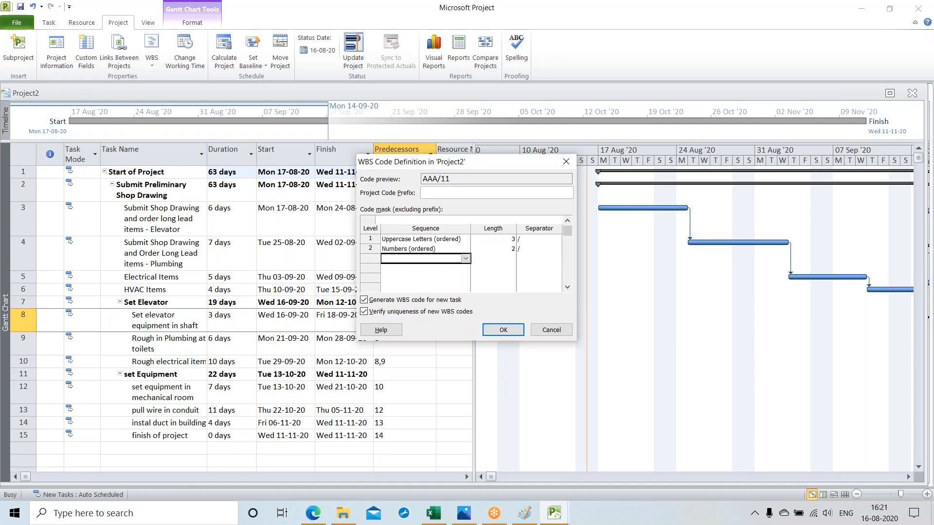
{"action": "left_click", "coordinate": [465, 258]}
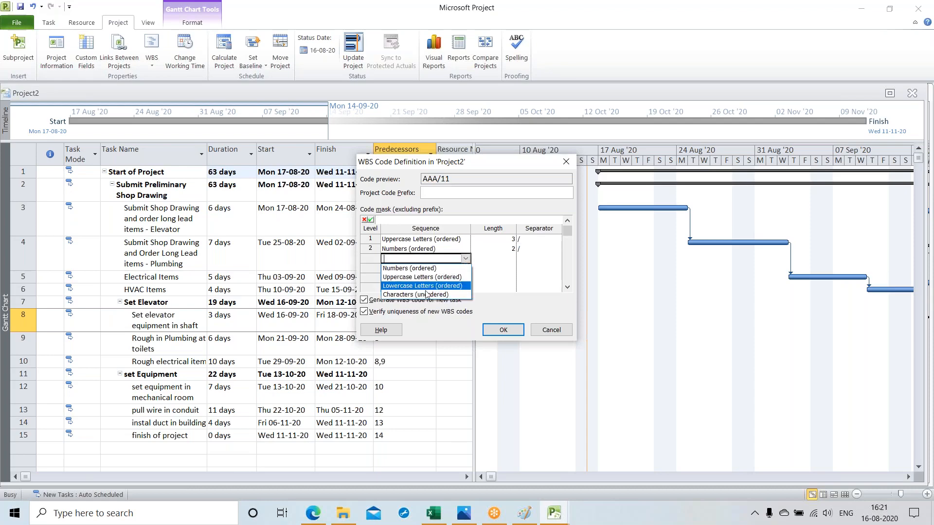
{"action": "left_click", "coordinate": [438, 285]}
{"action": "left_click", "coordinate": [506, 259]}
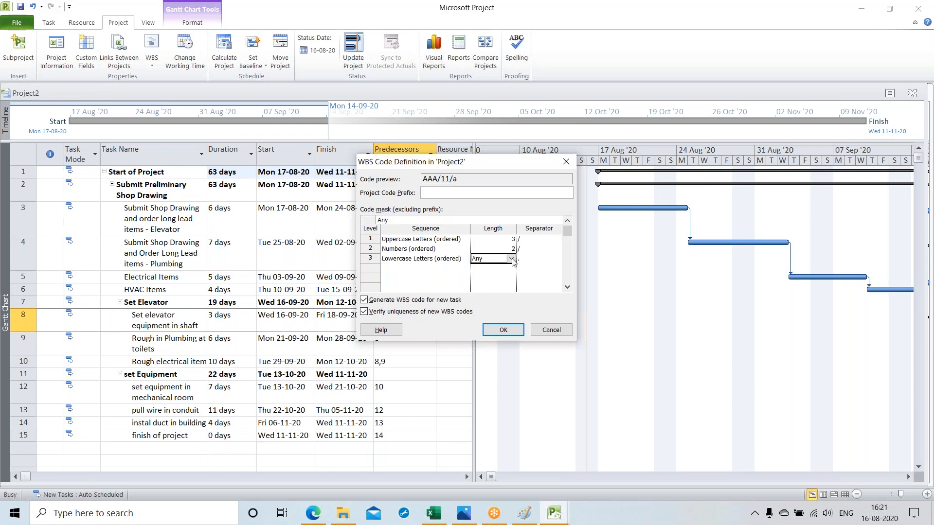
{"action": "left_click", "coordinate": [512, 258]}
{"action": "left_click", "coordinate": [493, 272]}
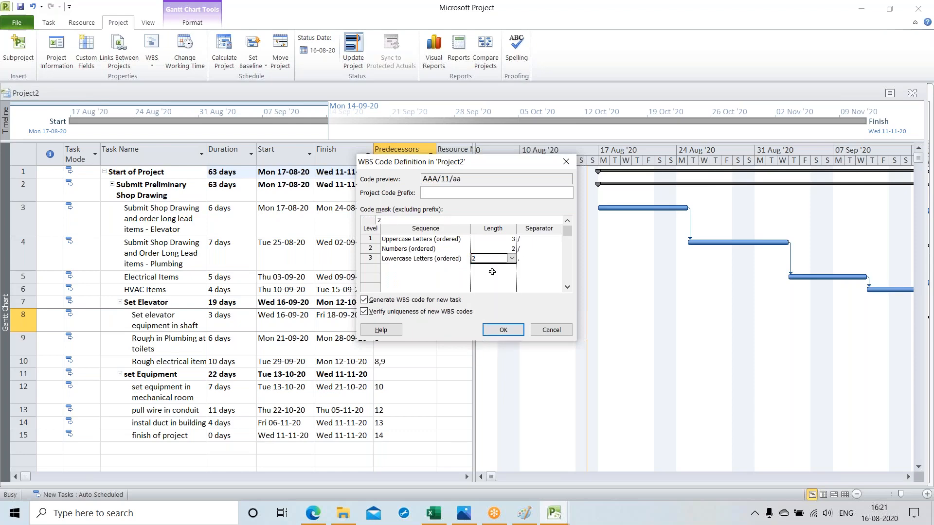
{"action": "left_click", "coordinate": [532, 258]}
{"action": "left_click", "coordinate": [558, 258]}
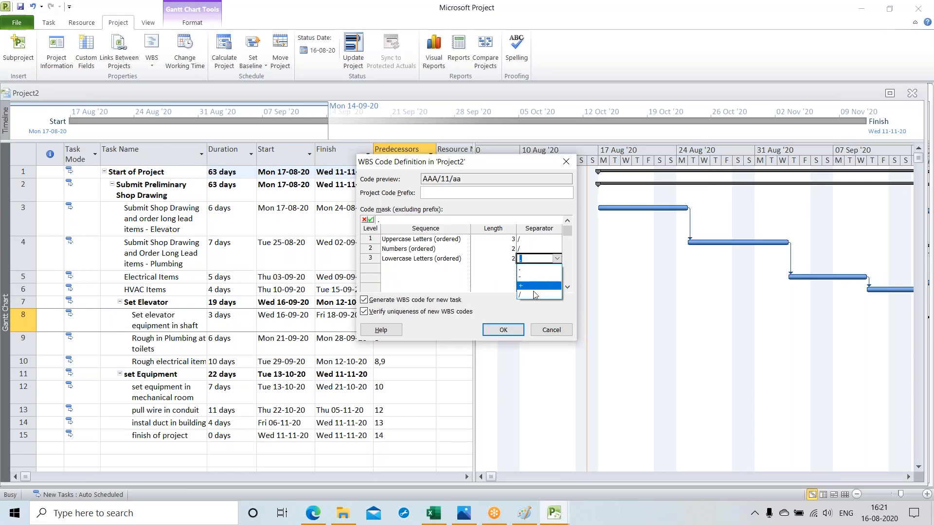
{"action": "left_click", "coordinate": [535, 296]}
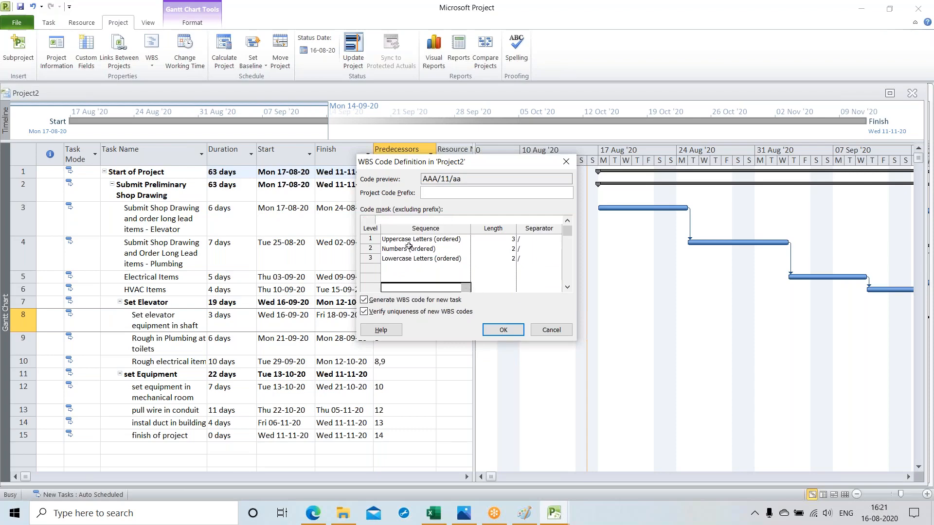
Step: Check the code mask against the Exercise 2 table in Photos, then return to Project2 and accept the WBS code definition
{"action": "left_click", "coordinate": [480, 239]}
{"action": "left_click", "coordinate": [481, 248]}
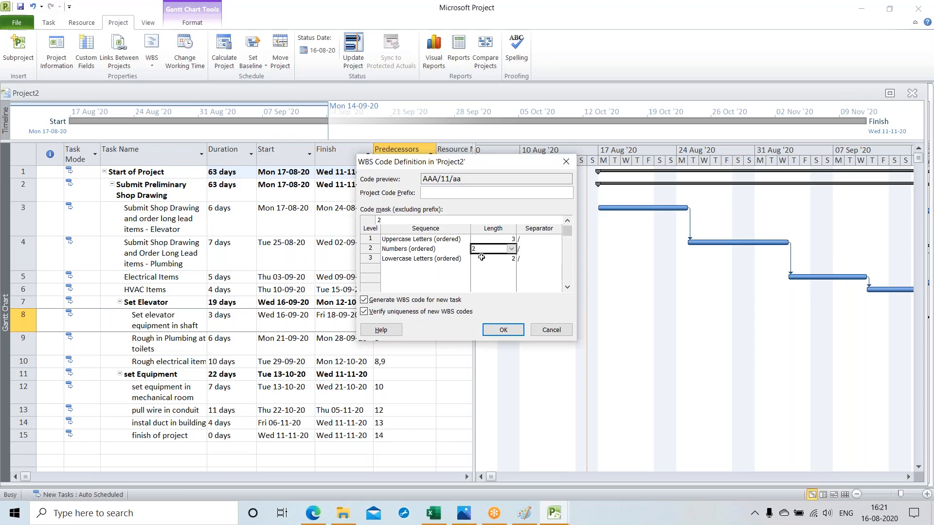
{"action": "left_click", "coordinate": [481, 258]}
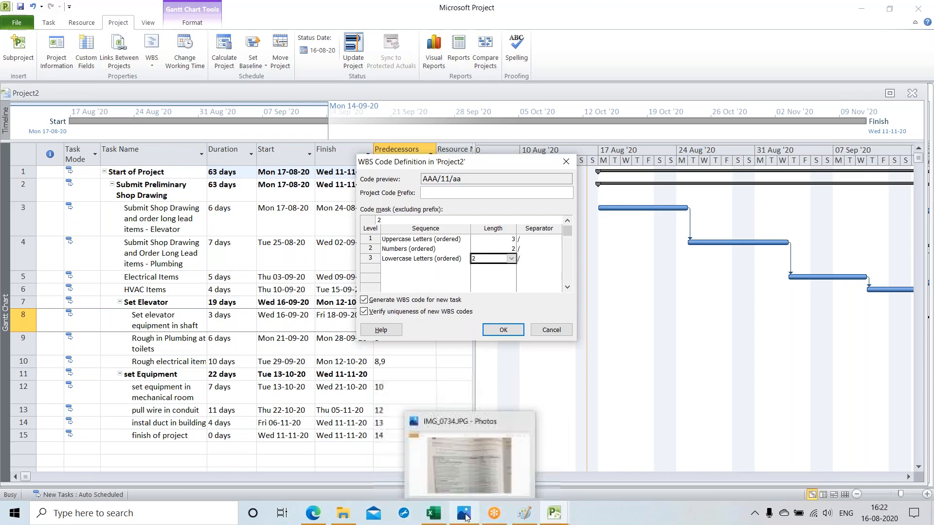
{"action": "left_click", "coordinate": [464, 514]}
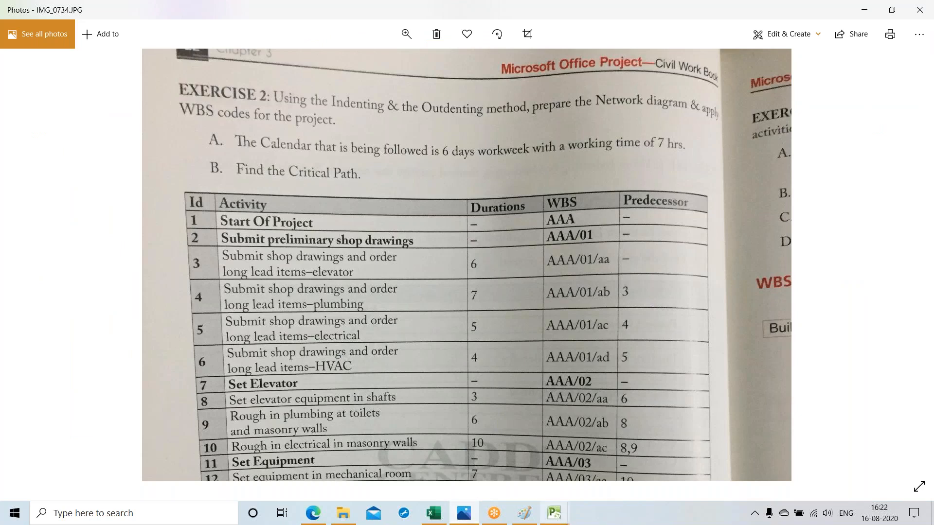
{"action": "left_click", "coordinate": [555, 514]}
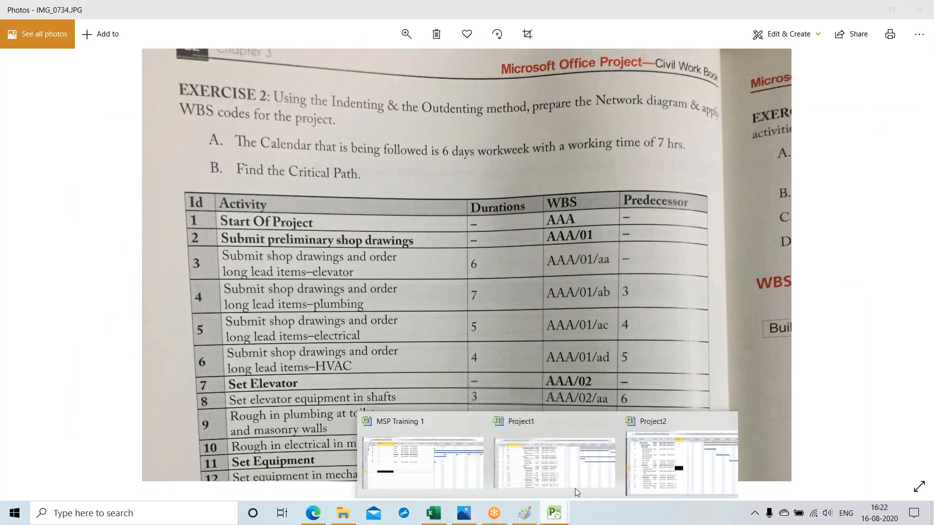
{"action": "left_click", "coordinate": [656, 469]}
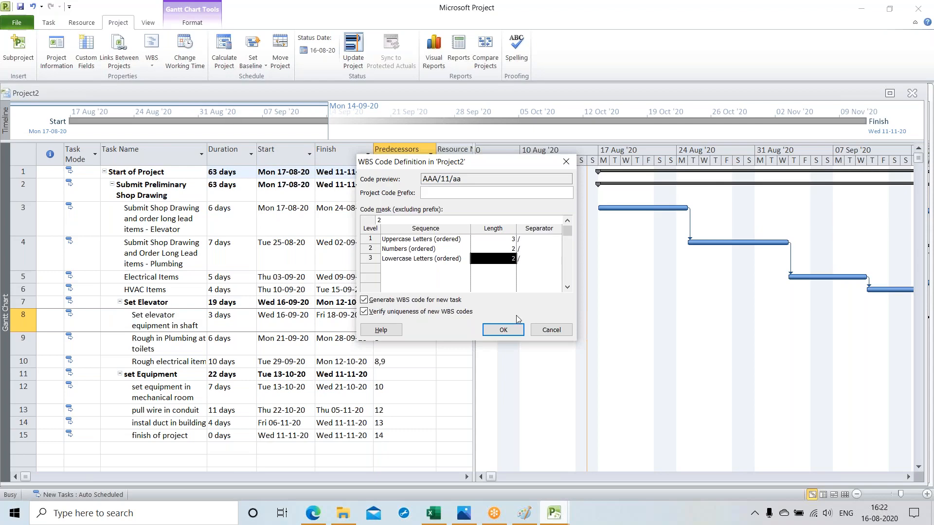
{"action": "left_click", "coordinate": [514, 331]}
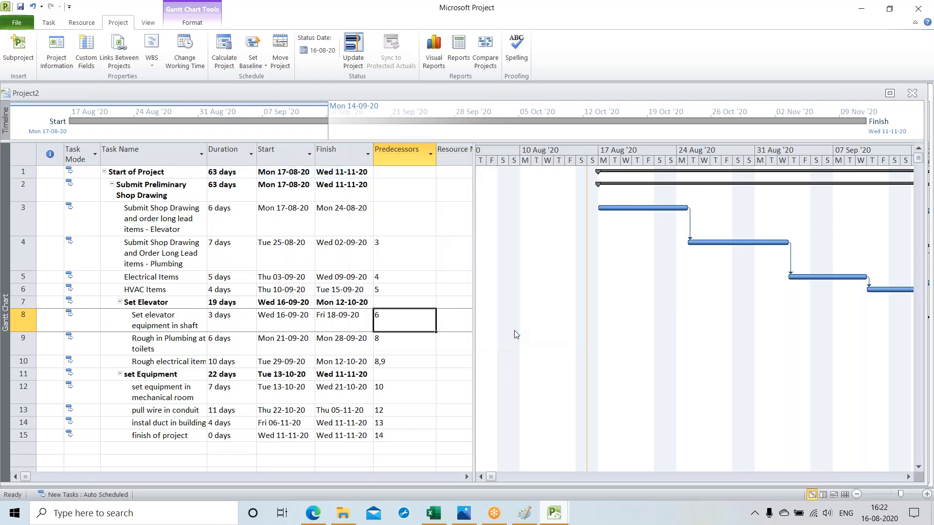
Step: Insert a WBS column before the Task Name column and narrow it to fit the codes
{"action": "left_click", "coordinate": [111, 151]}
{"action": "right_click", "coordinate": [112, 154]}
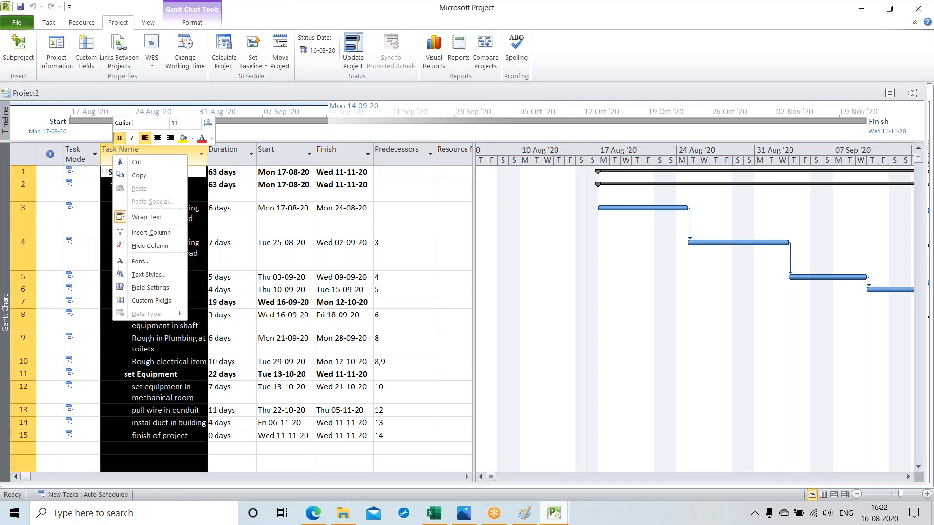
{"action": "left_click", "coordinate": [137, 234]}
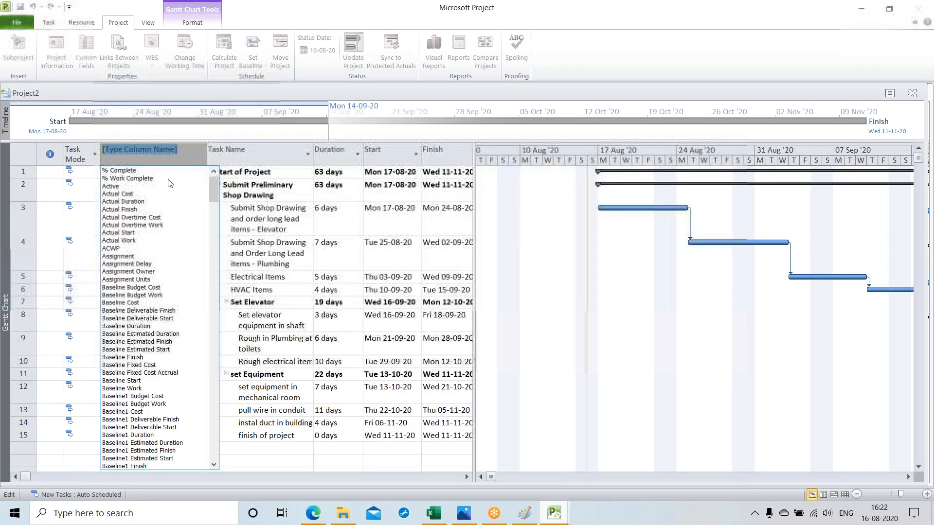
{"action": "scroll", "coordinate": [155, 219], "scroll_direction": "down", "scroll_amount": 20}
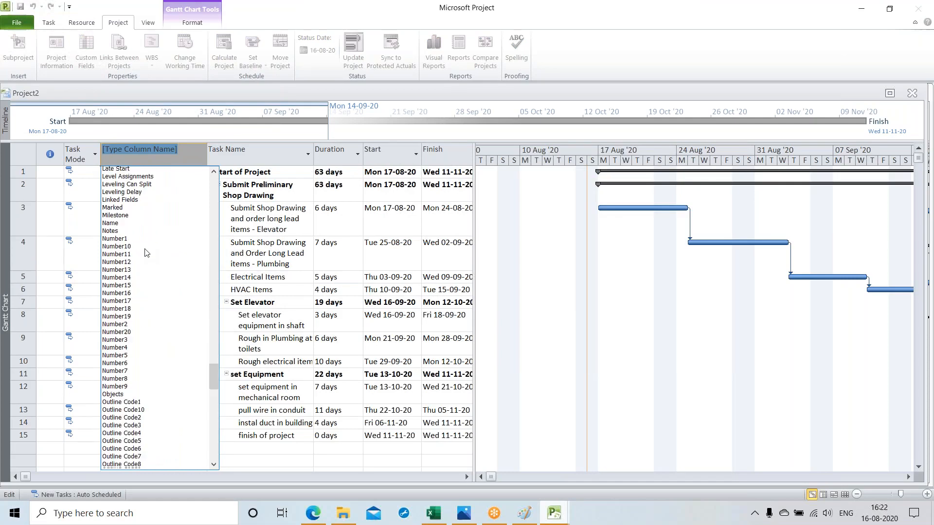
{"action": "scroll", "coordinate": [146, 253], "scroll_direction": "down", "scroll_amount": 20}
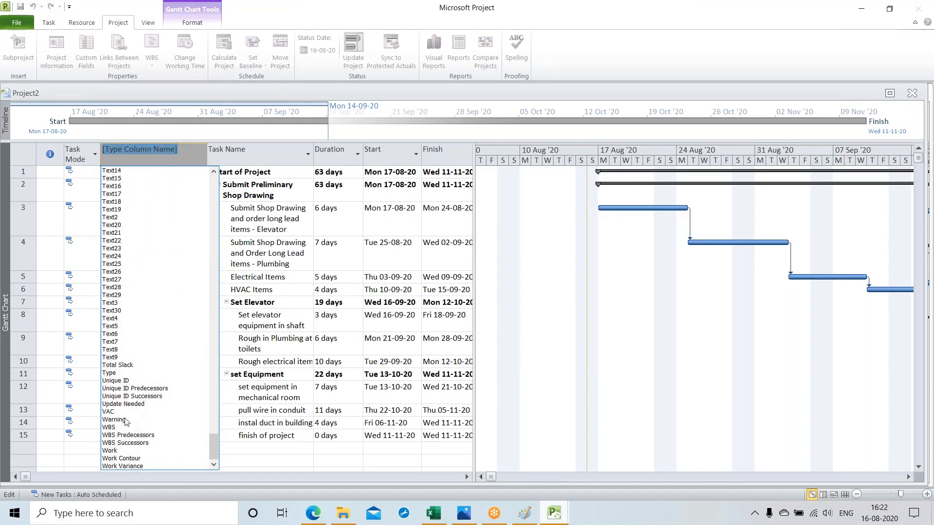
{"action": "left_click", "coordinate": [117, 427]}
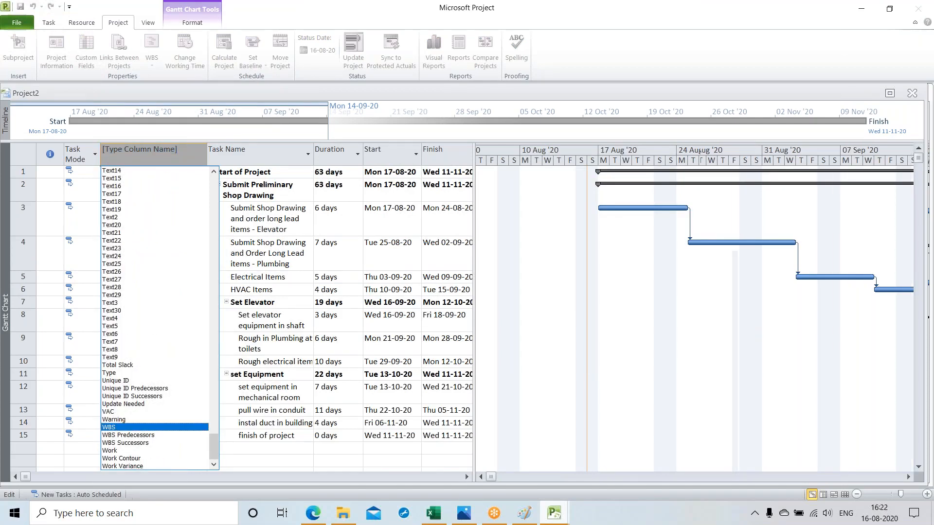
{"action": "left_click", "coordinate": [141, 461]}
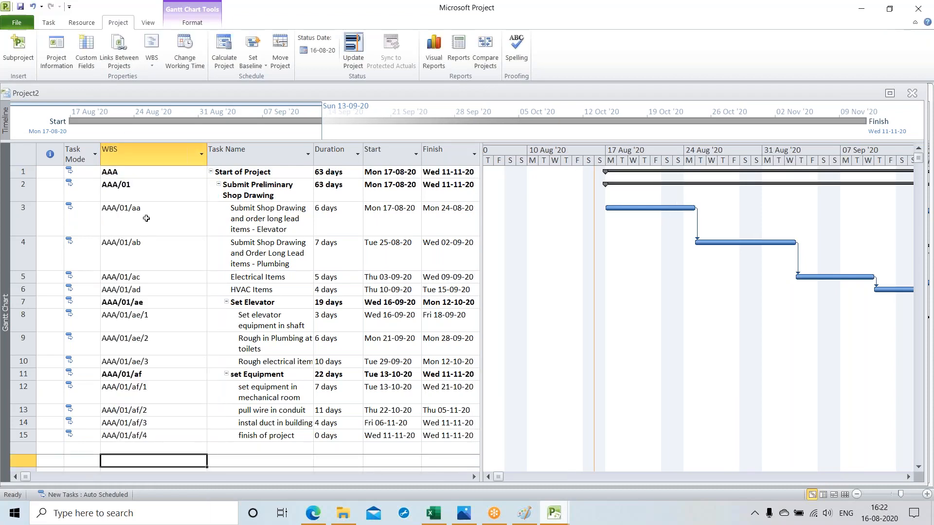
{"action": "left_click_drag", "start_coordinate": [207, 161], "coordinate": [162, 161]}
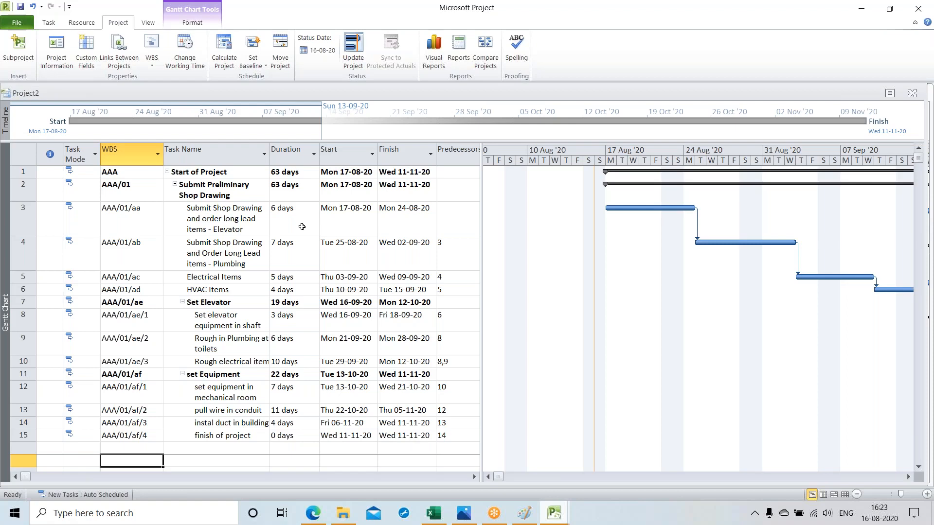
{"action": "left_click", "coordinate": [22, 185]}
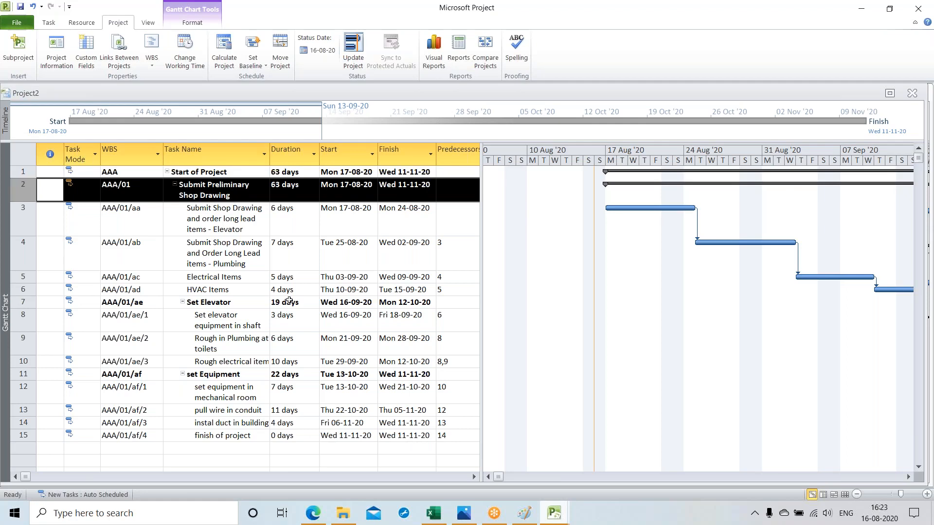
{"action": "left_click", "coordinate": [300, 250]}
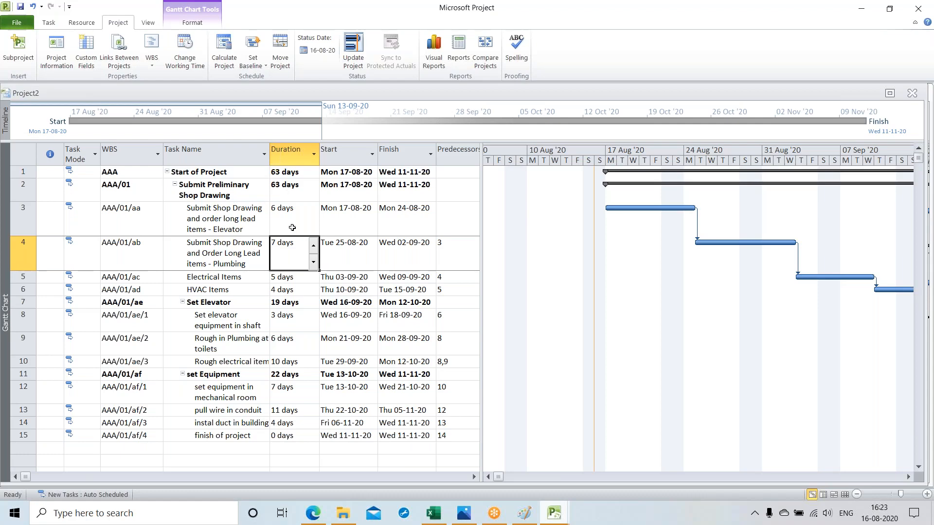
Step: Try to indent the Set Elevator summary task one level, and outdent it back
{"action": "left_click", "coordinate": [30, 189]}
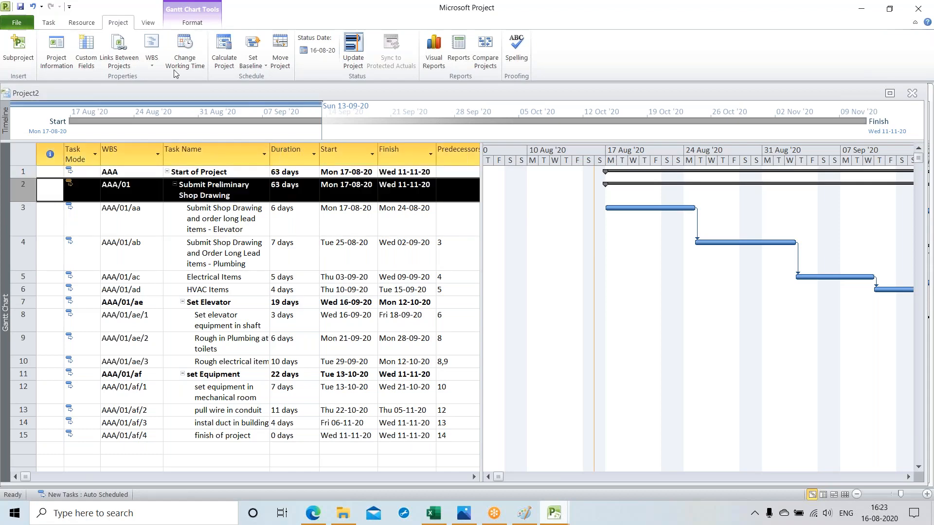
{"action": "left_click", "coordinate": [48, 23]}
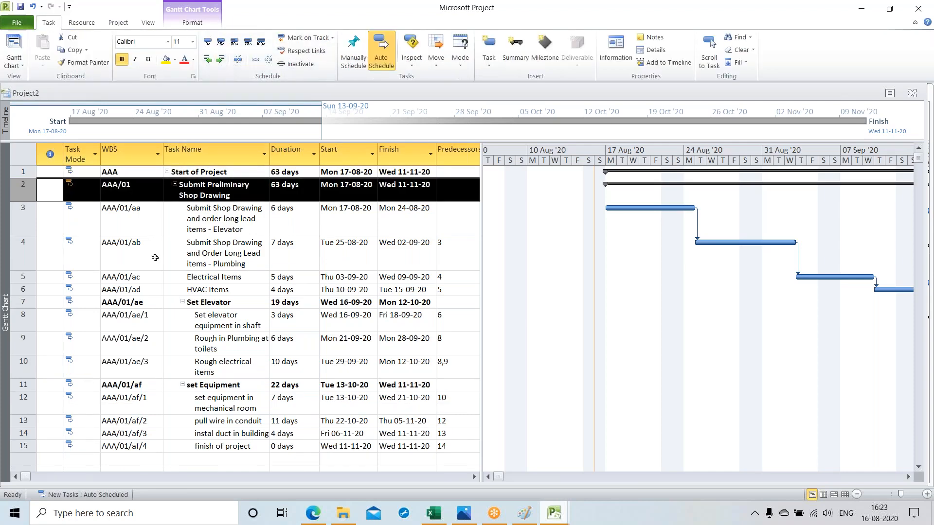
{"action": "left_click", "coordinate": [24, 302]}
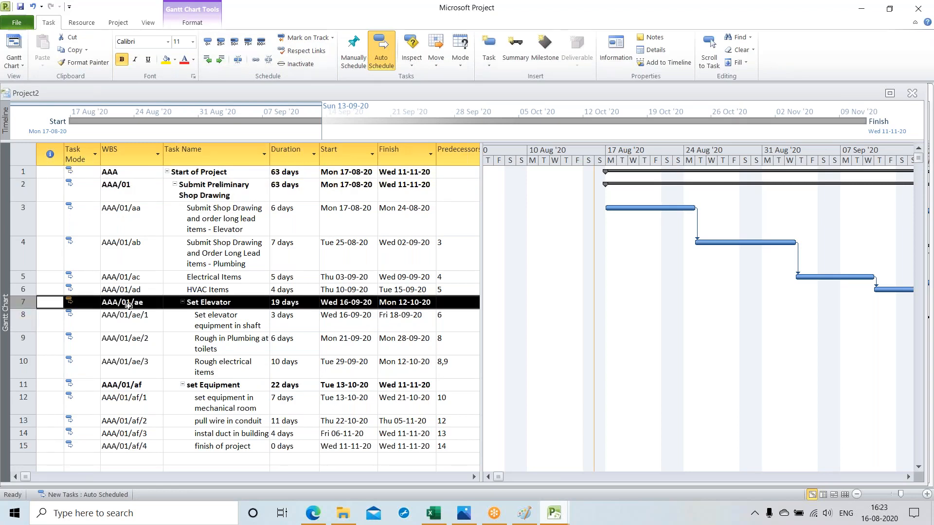
{"action": "left_click", "coordinate": [220, 59]}
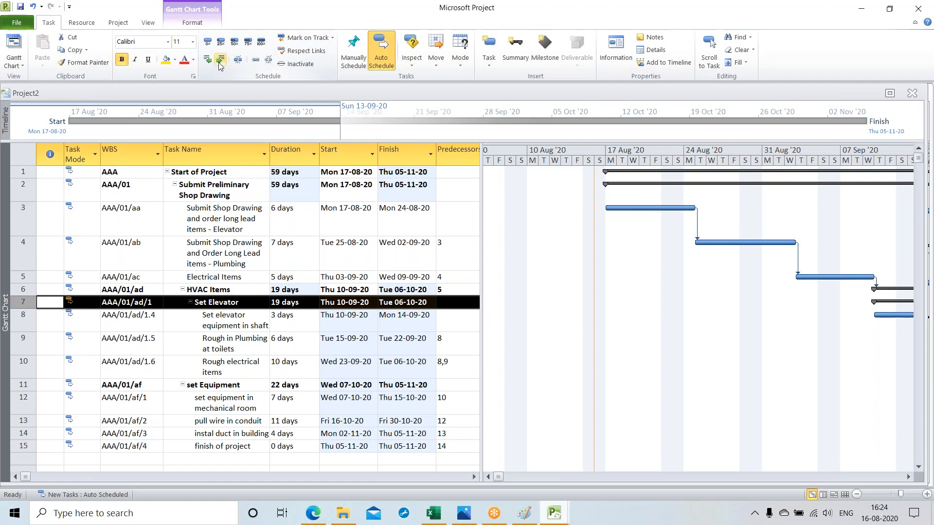
{"action": "left_click", "coordinate": [207, 60]}
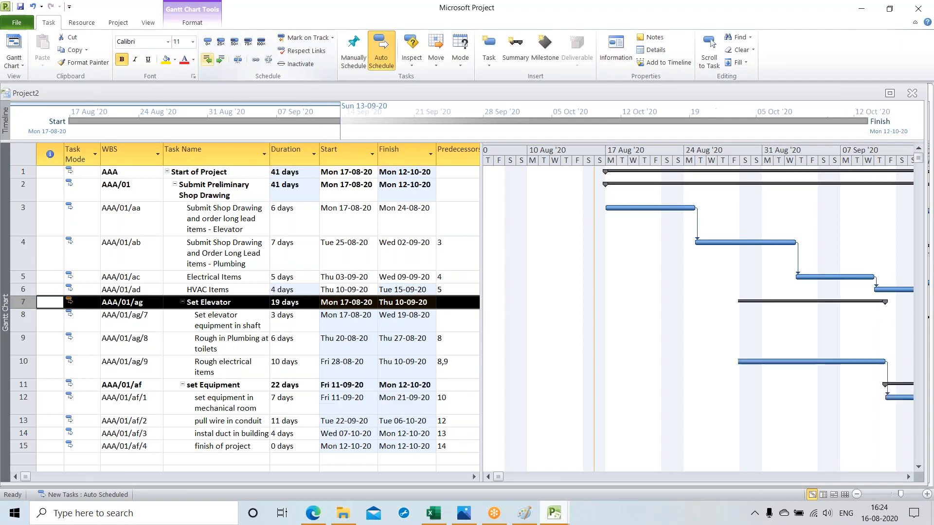
Step: Review the durations of the three phase summary tasks and the four shop drawing subtasks
{"action": "left_click", "coordinate": [144, 385]}
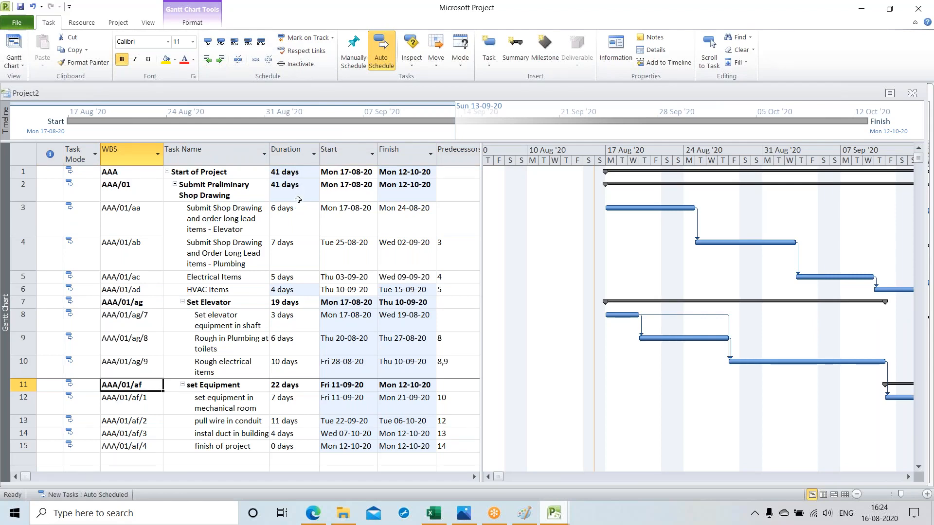
{"action": "left_click", "coordinate": [298, 199]}
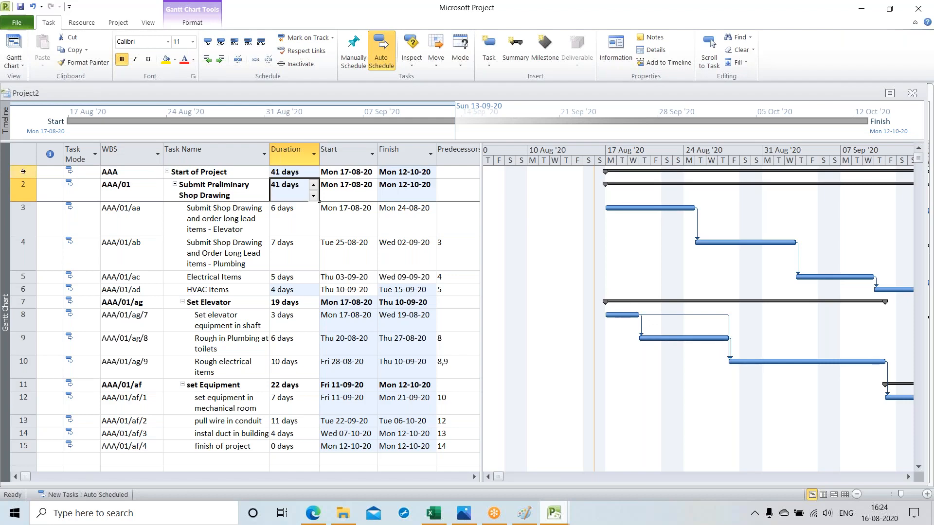
{"action": "left_click", "coordinate": [298, 309]}
{"action": "left_click", "coordinate": [298, 389]}
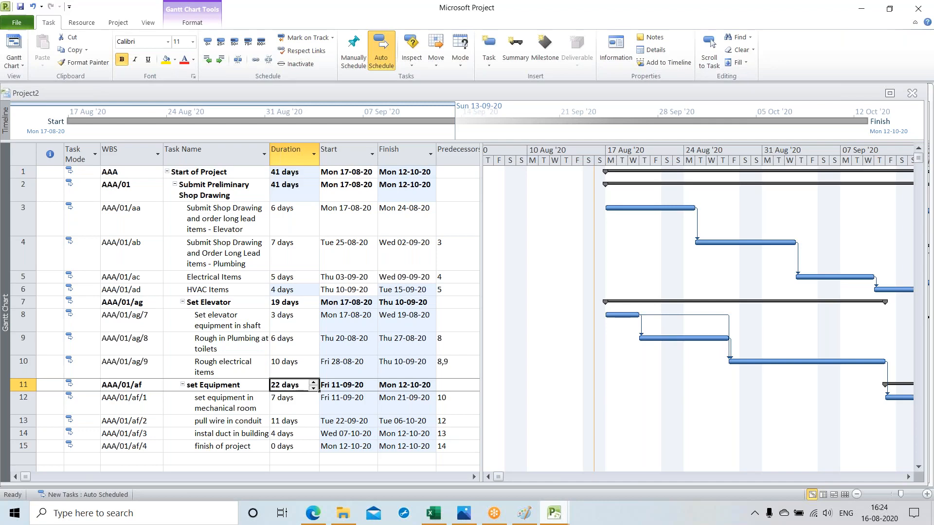
{"action": "left_click", "coordinate": [294, 225]}
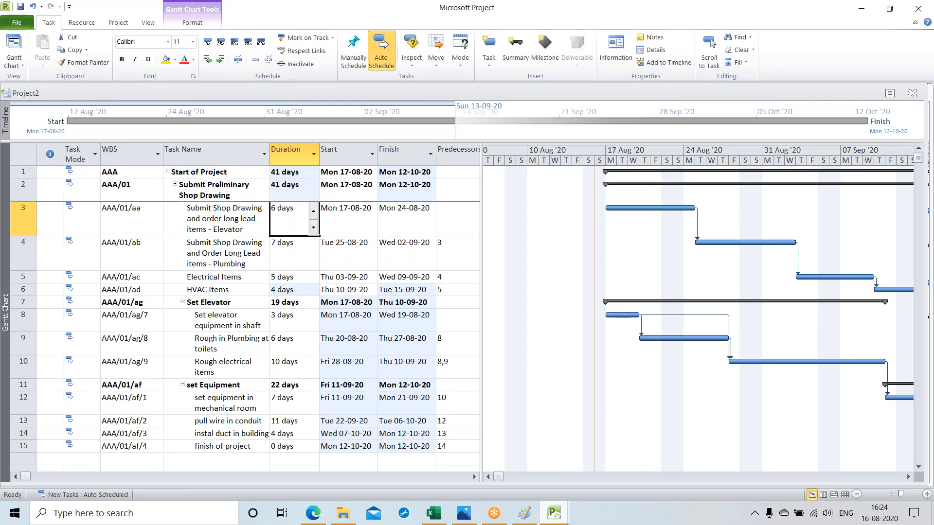
{"action": "left_click", "coordinate": [300, 259]}
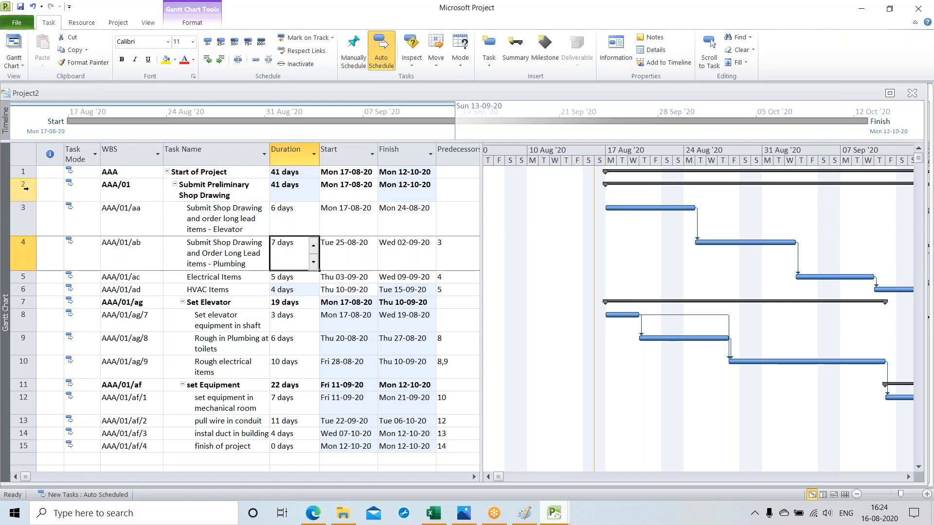
{"action": "left_click", "coordinate": [295, 281]}
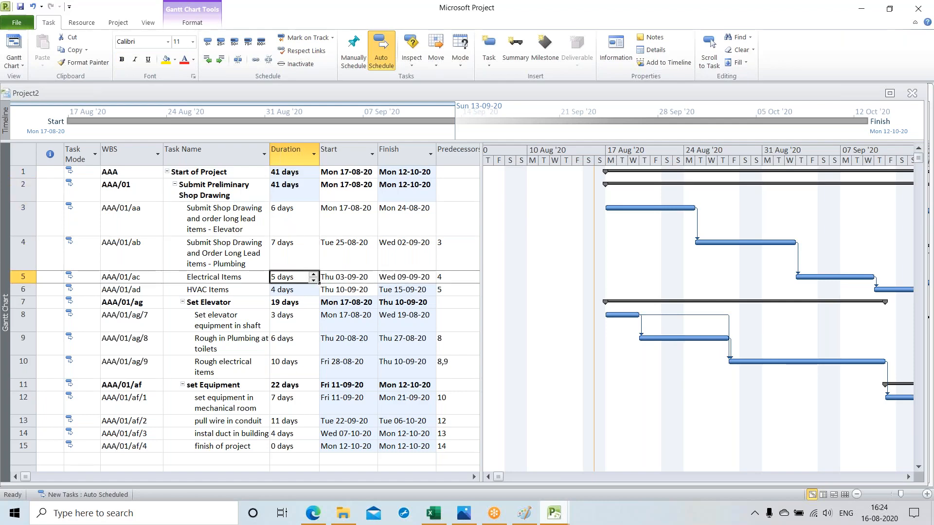
{"action": "left_click", "coordinate": [298, 292]}
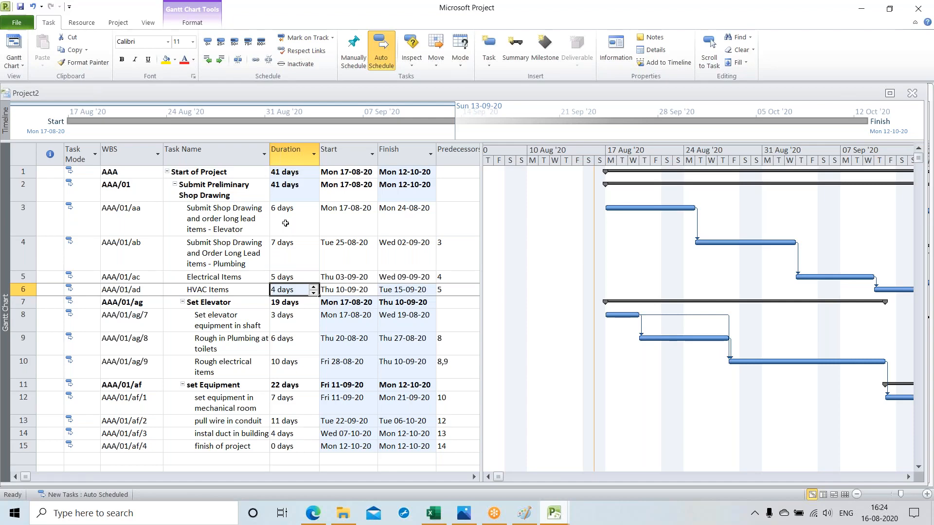
{"action": "left_click", "coordinate": [283, 196]}
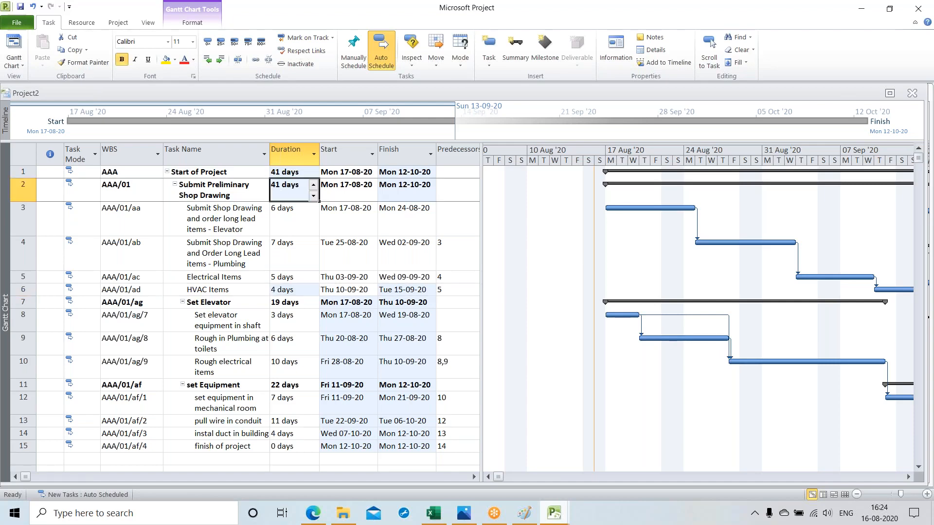
Step: Outdent the Set Elevator and set Equipment summary tasks to the same level as Submit Preliminary Shop Drawing
{"action": "left_click", "coordinate": [23, 302]}
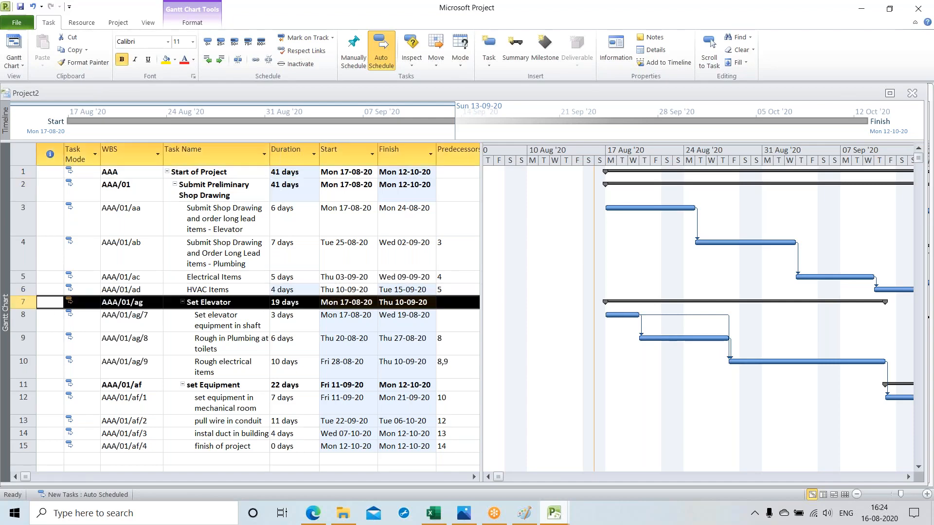
{"action": "left_click", "coordinate": [208, 61]}
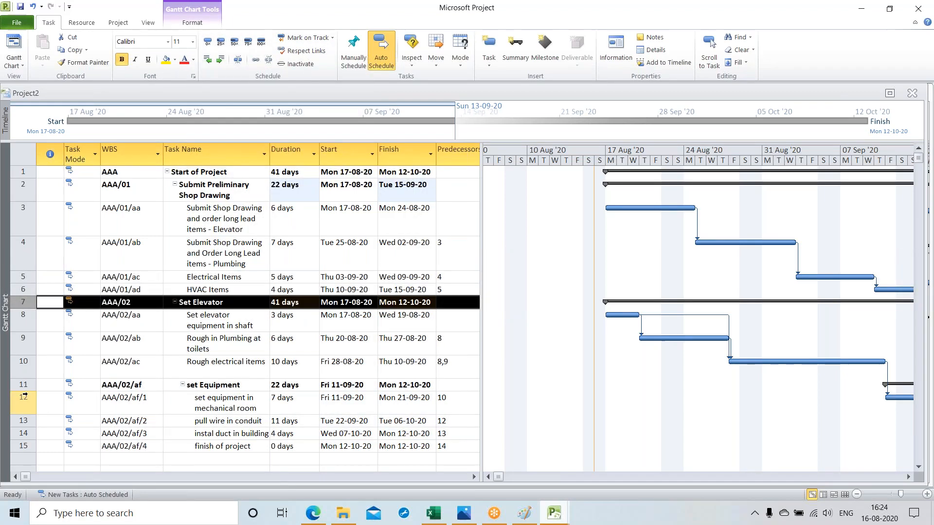
{"action": "left_click", "coordinate": [23, 385]}
{"action": "left_click", "coordinate": [208, 62]}
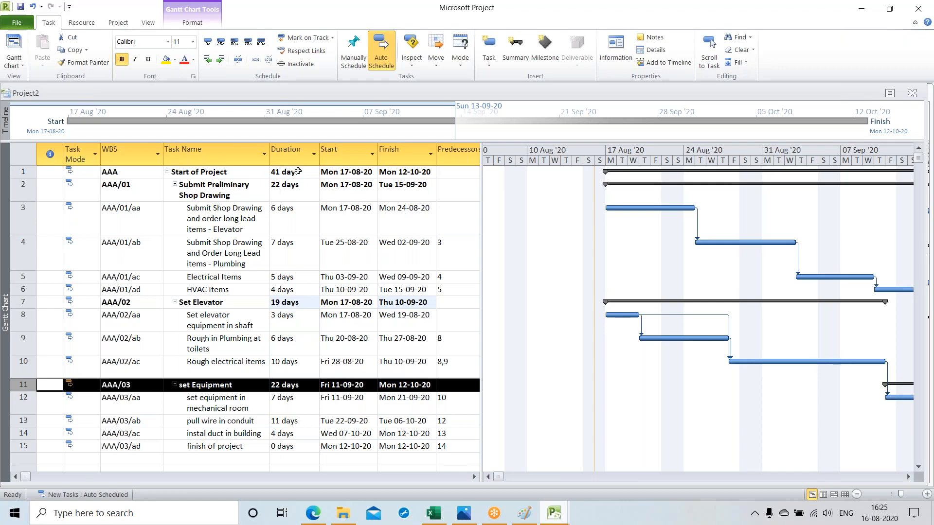
Step: Check the predecessors of the shop drawing tasks and enter 6 as the predecessor of Set elevator equipment in shaft
{"action": "left_click", "coordinate": [449, 253]}
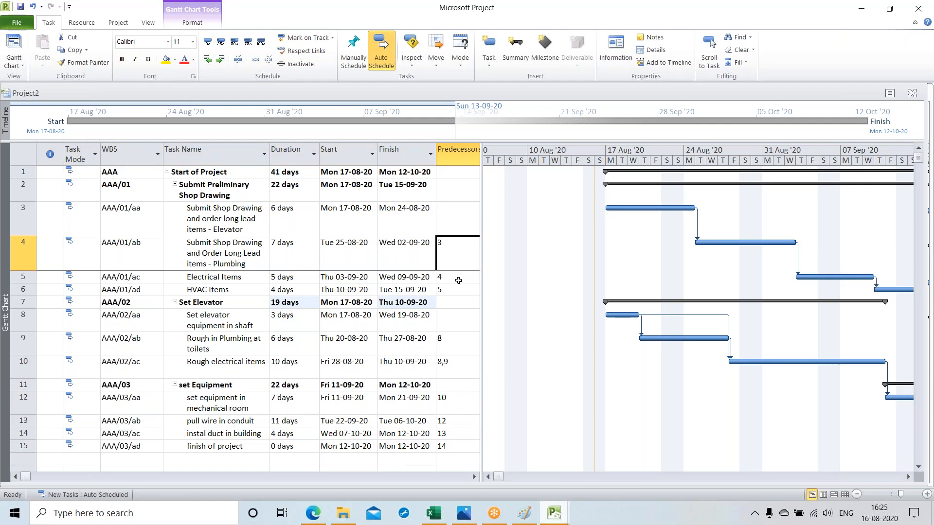
{"action": "left_click", "coordinate": [459, 281]}
{"action": "left_click", "coordinate": [454, 291]}
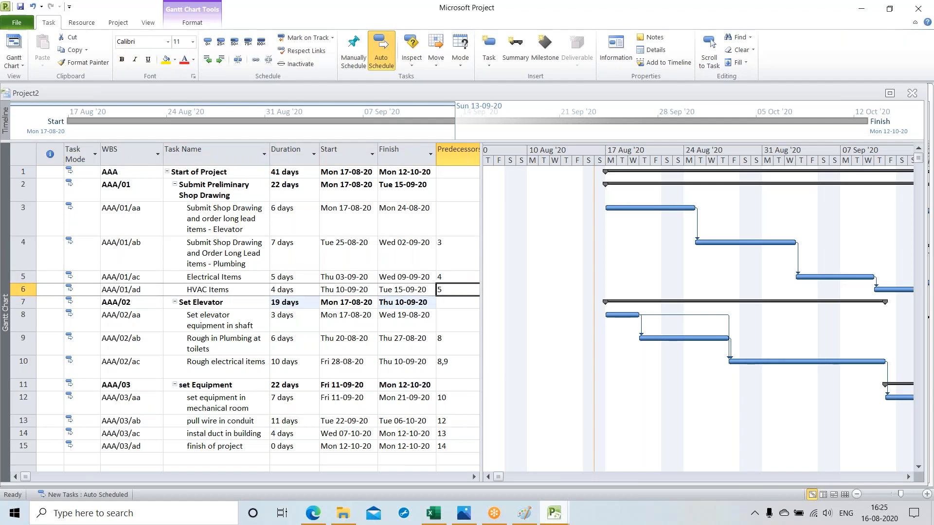
{"action": "left_click", "coordinate": [452, 325]}
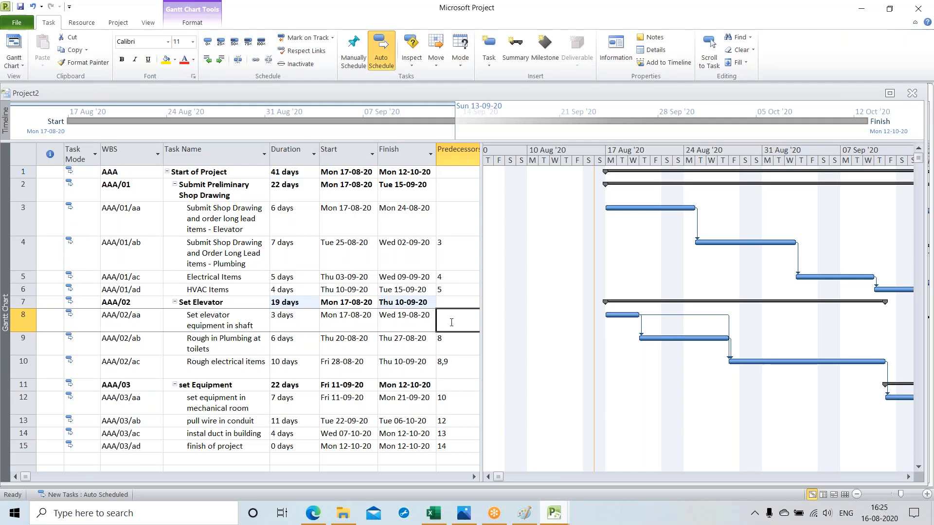
{"action": "type", "text": "6"}
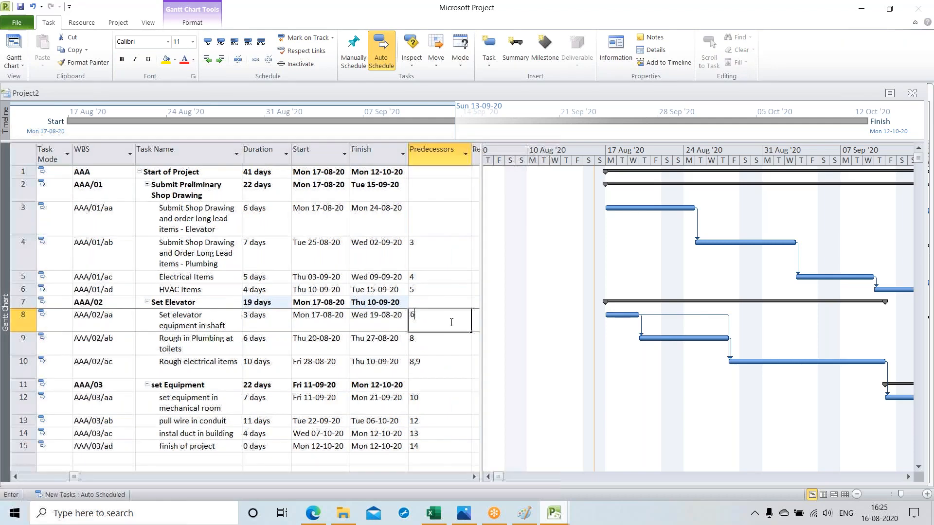
{"action": "left_click", "coordinate": [441, 385]}
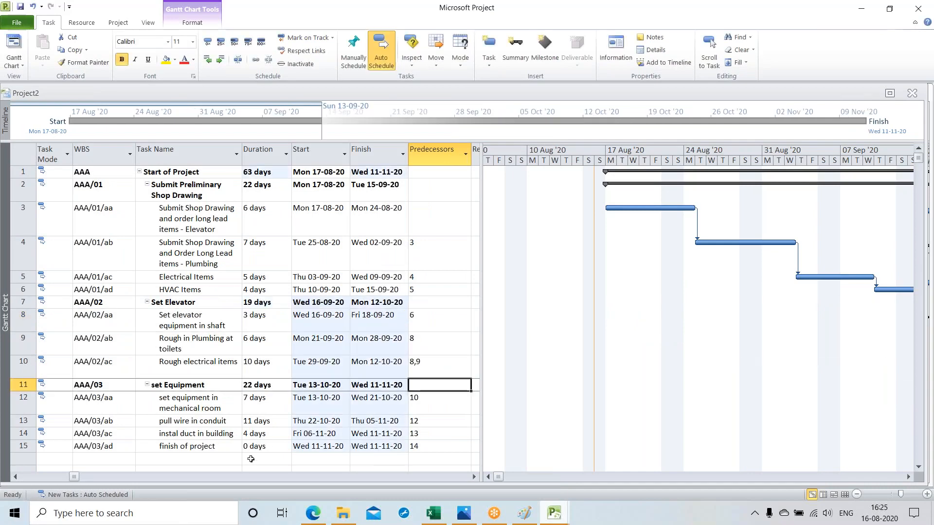
{"action": "left_click", "coordinate": [251, 459]}
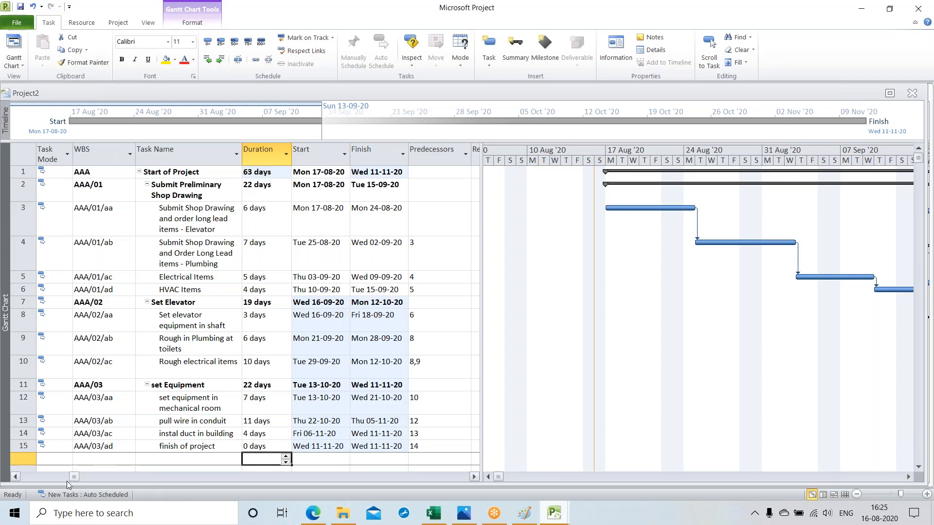
{"action": "left_click", "coordinate": [16, 477]}
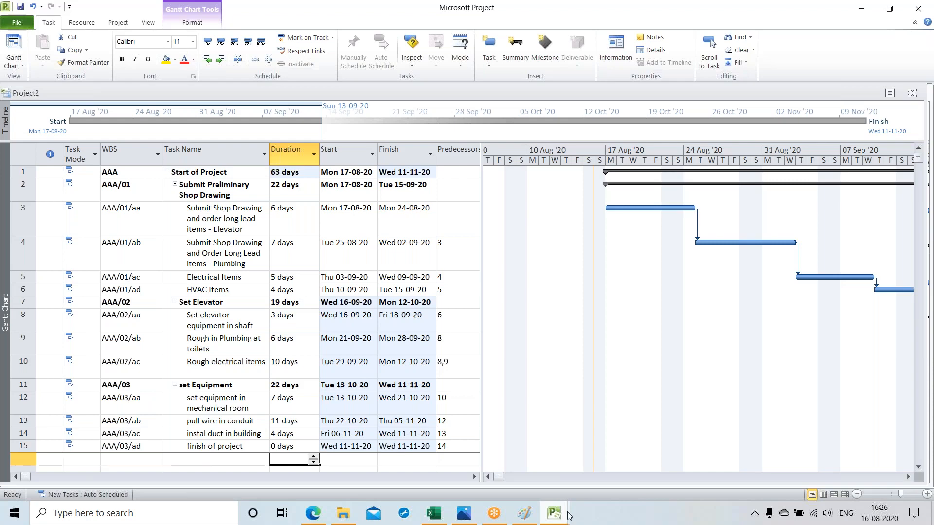
Step: Switch to Photos and compare the schedule with the full Exercise 2 table
{"action": "left_click", "coordinate": [464, 514]}
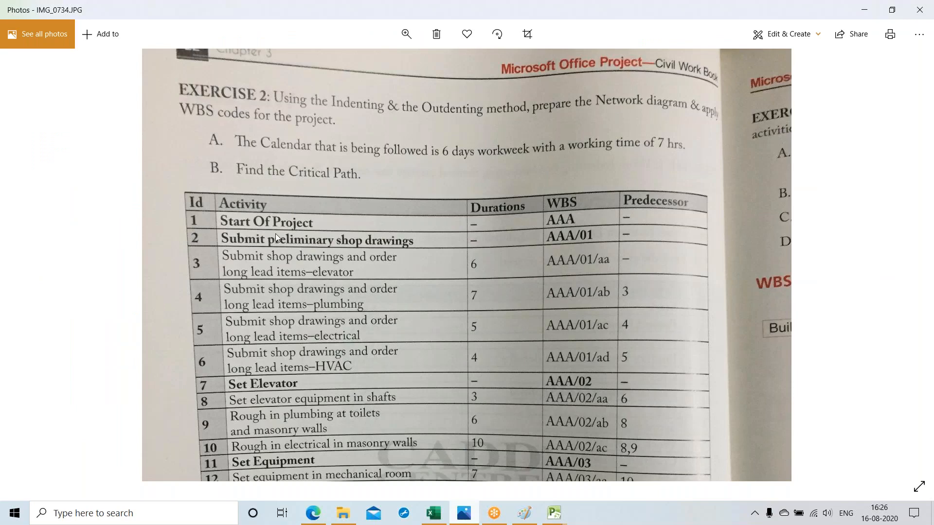
{"action": "key", "text": "ctrl+minus"}
{"action": "key", "text": "ctrl+minus"}
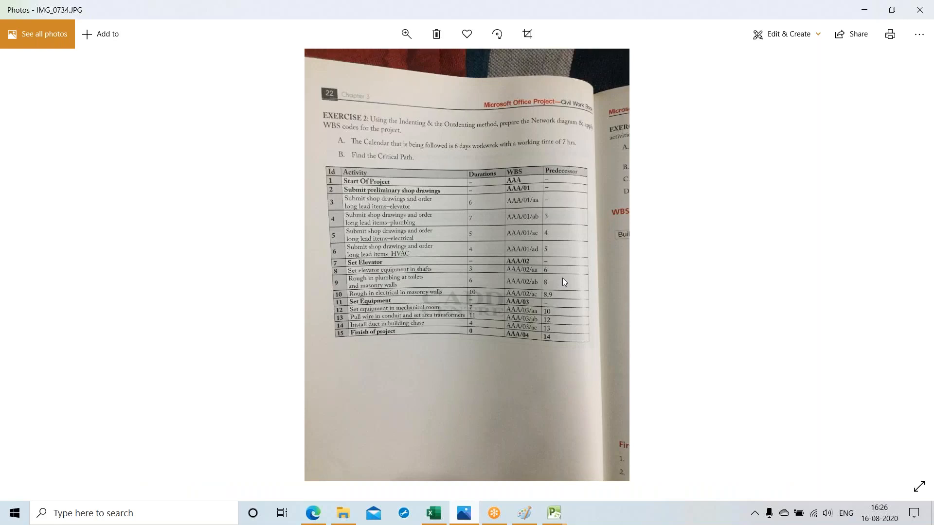
Step: Browse the workbook photos to IMG_0733.JPG and examine the frame structure table with its durations, WBS codes and predecessors
{"action": "key", "text": "Right"}
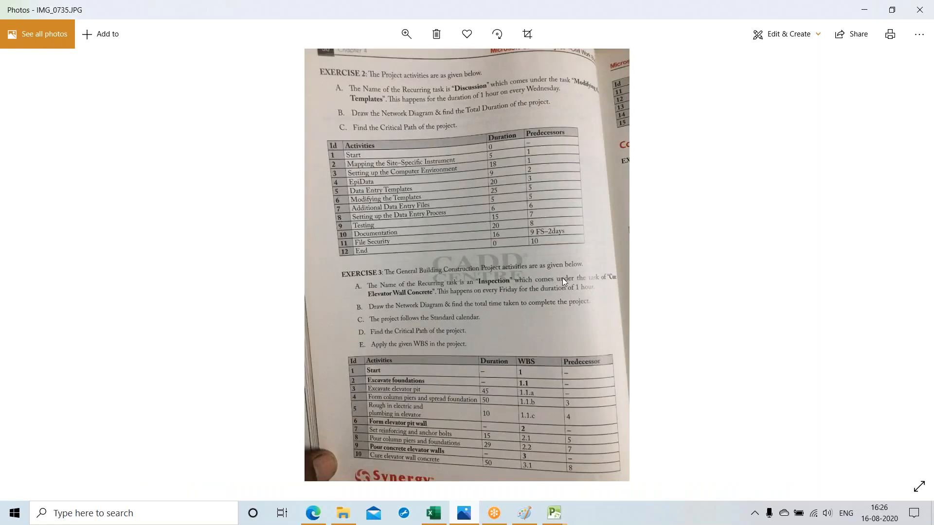
{"action": "key", "text": "Right"}
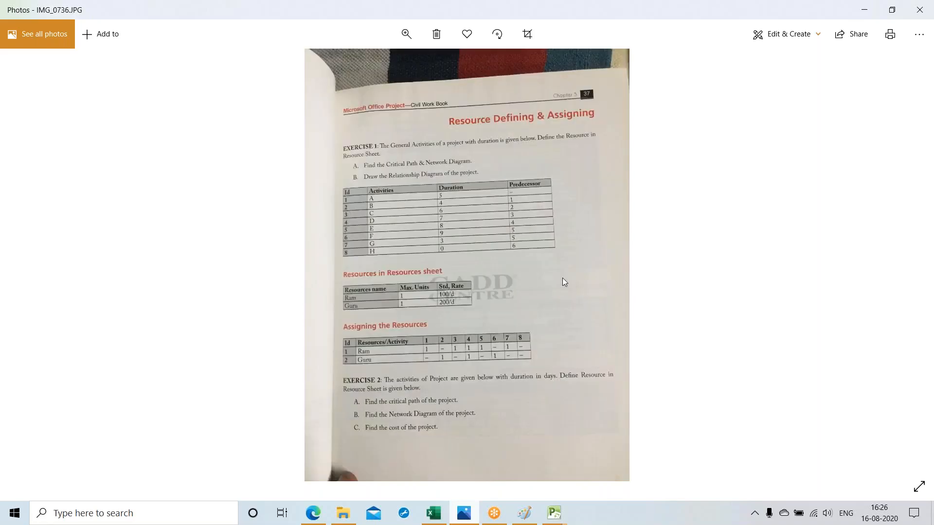
{"action": "key", "text": "Right"}
{"action": "double_click", "coordinate": [482, 241]}
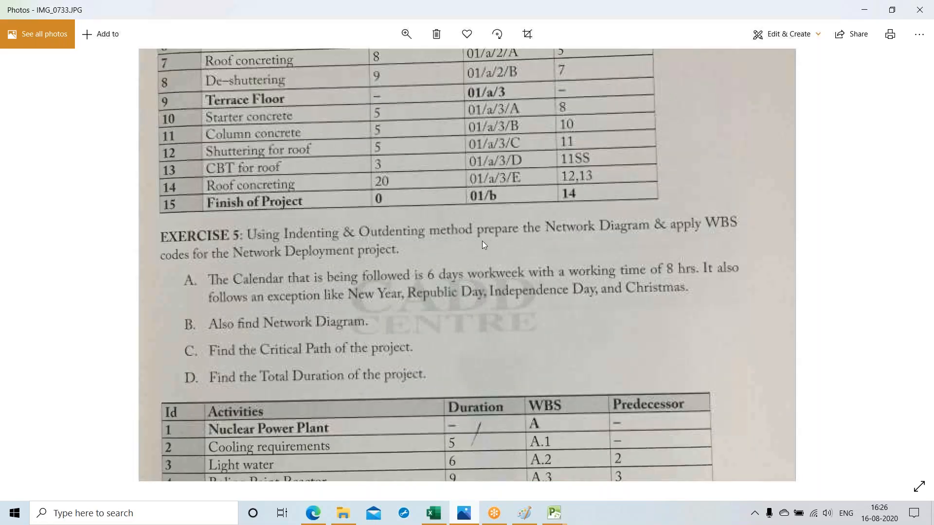
{"action": "left_click_drag", "start_coordinate": [430, 169], "coordinate": [422, 360]}
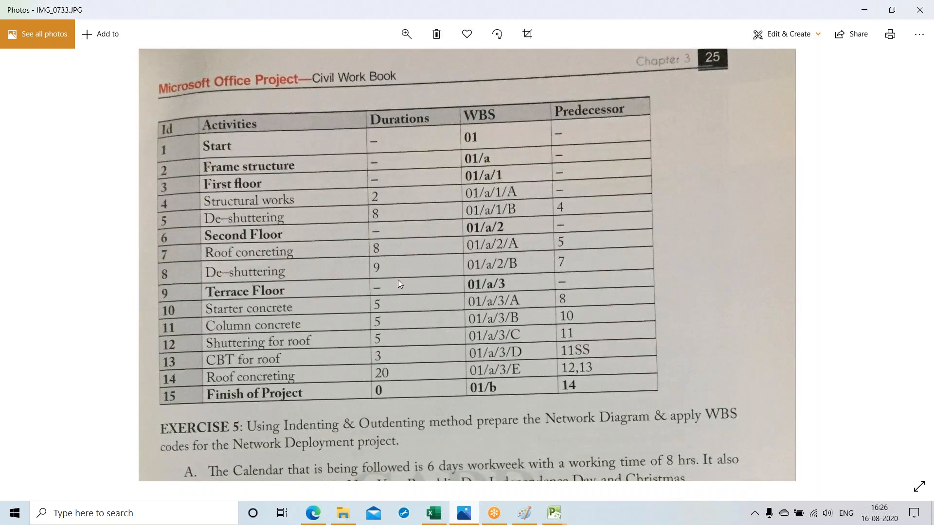
{"action": "left_click_drag", "start_coordinate": [398, 280], "coordinate": [392, 276]}
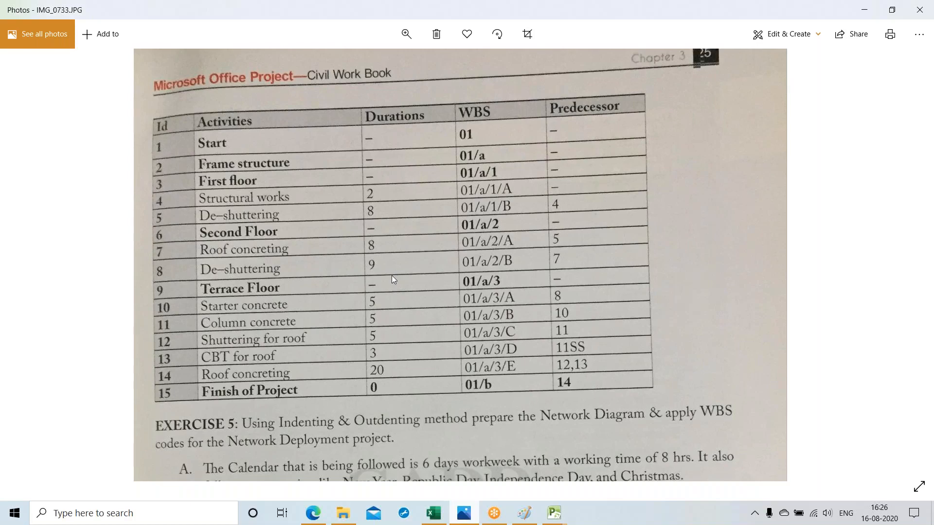
{"action": "left_click_drag", "start_coordinate": [392, 275], "coordinate": [360, 244]}
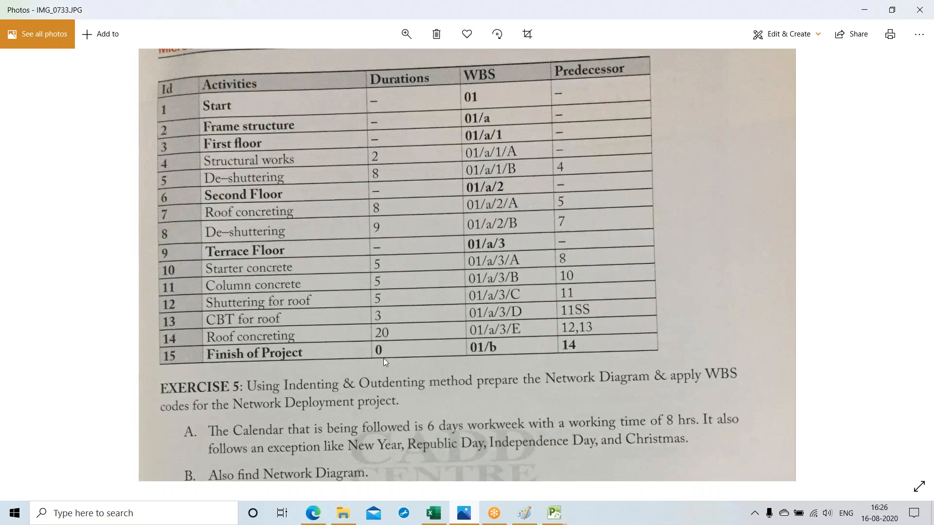
Step: Examine the Exercise 5 instructions and the Nuclear Power Plant activity table on the same page
{"action": "scroll", "coordinate": [383, 358], "scroll_direction": "down", "scroll_amount": 5}
{"action": "double_click", "coordinate": [402, 378]}
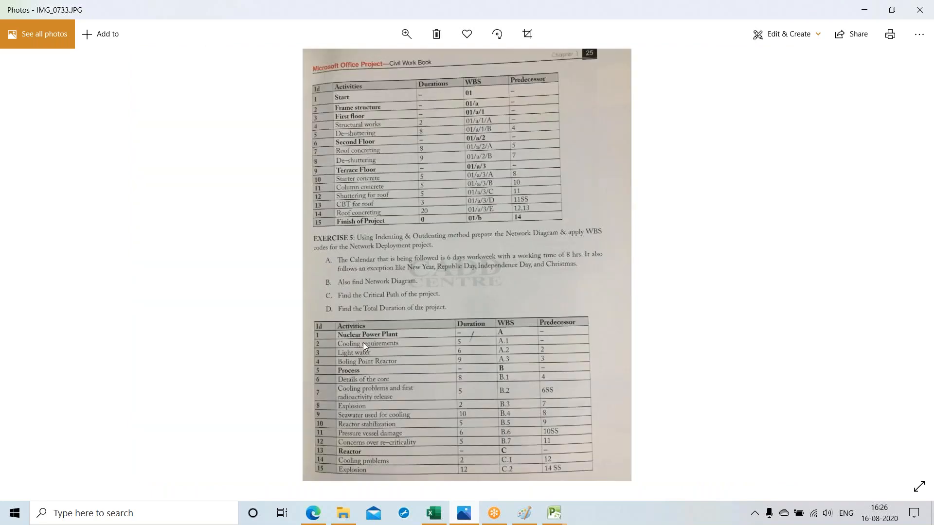
{"action": "double_click", "coordinate": [363, 342]}
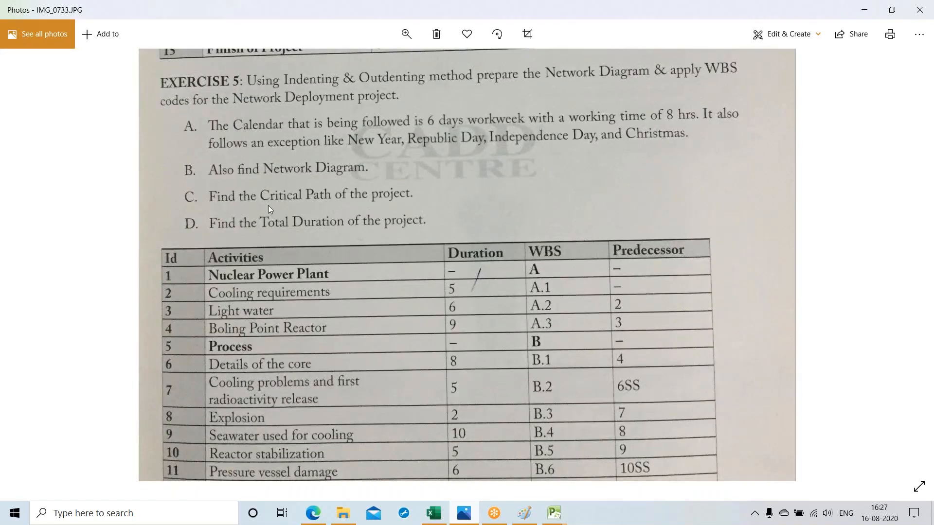
{"action": "left_click_drag", "start_coordinate": [267, 205], "coordinate": [249, 191]}
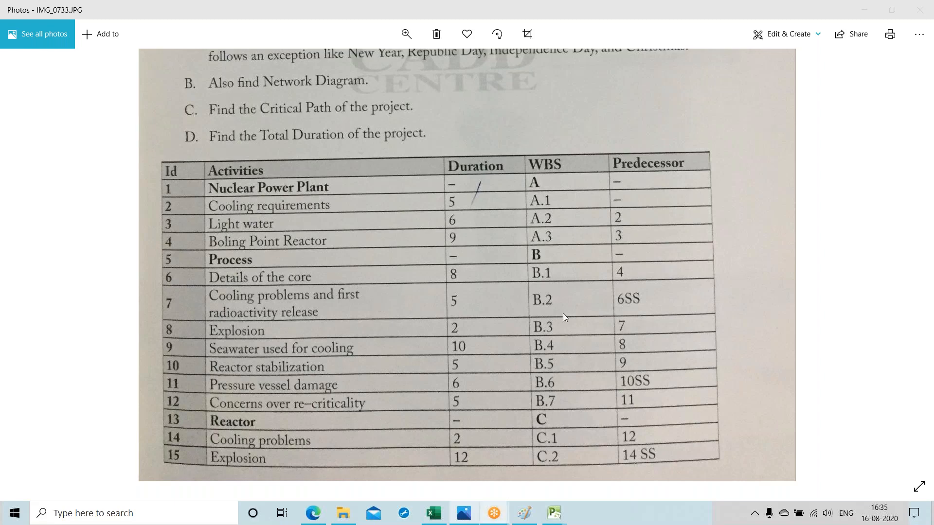
{"action": "left_click", "coordinate": [605, 260]}
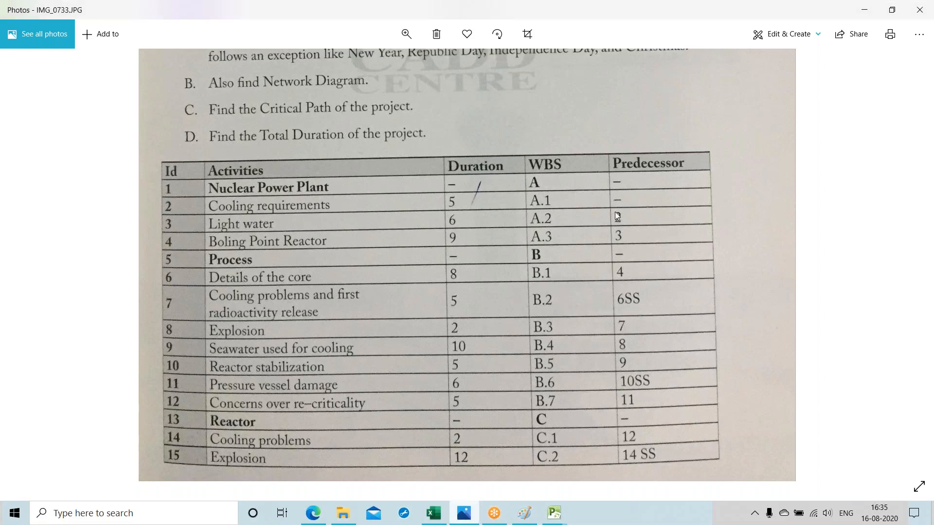